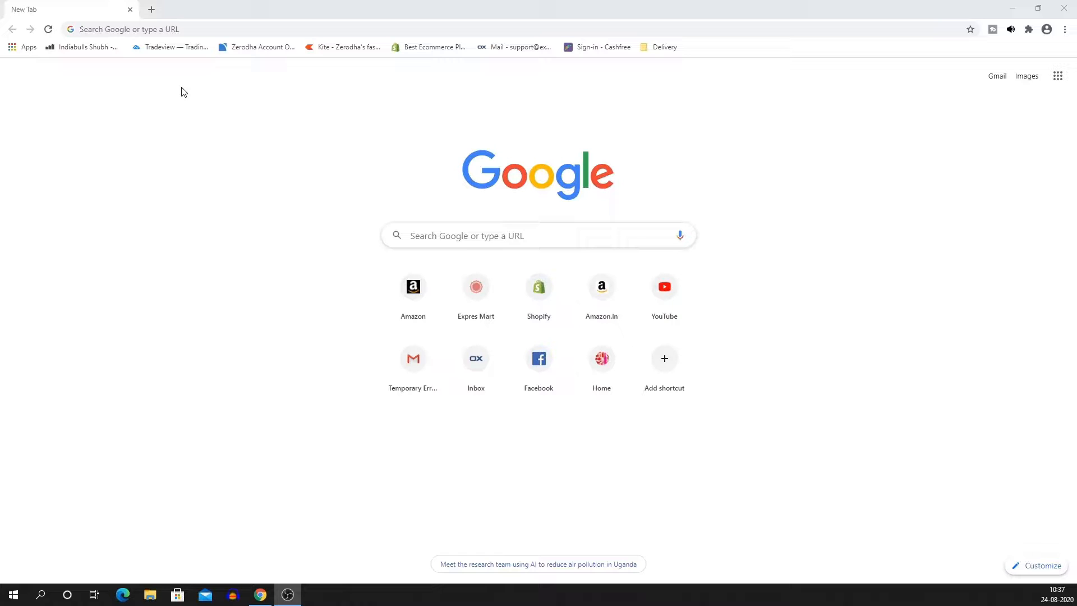
Sign in to Gmail by choosing the Google account and entering its password.
{"action": "left_click", "coordinate": [998, 77]}
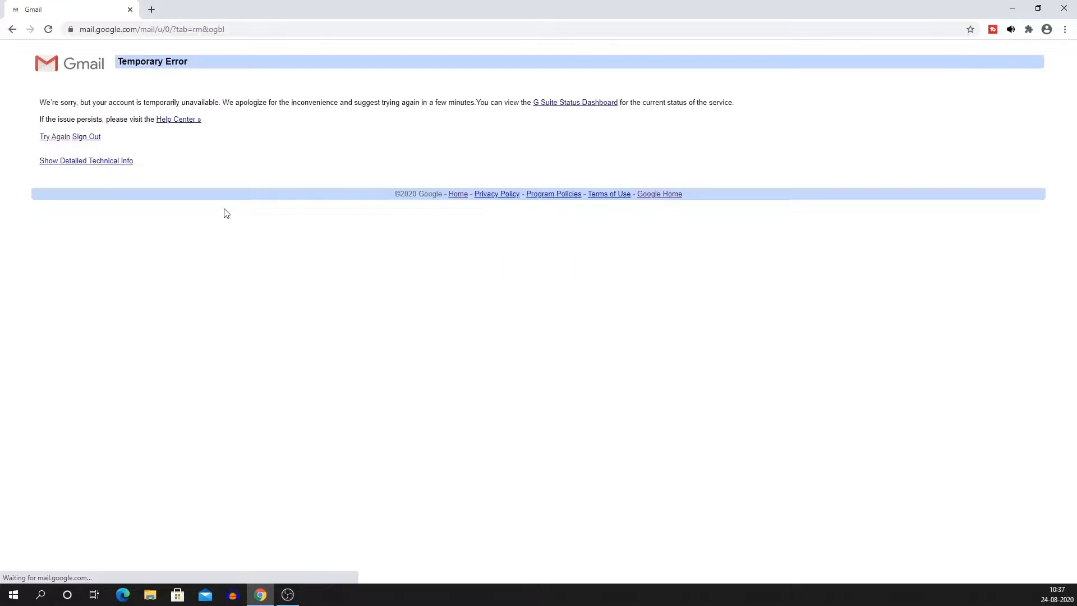
{"action": "left_click", "coordinate": [56, 136]}
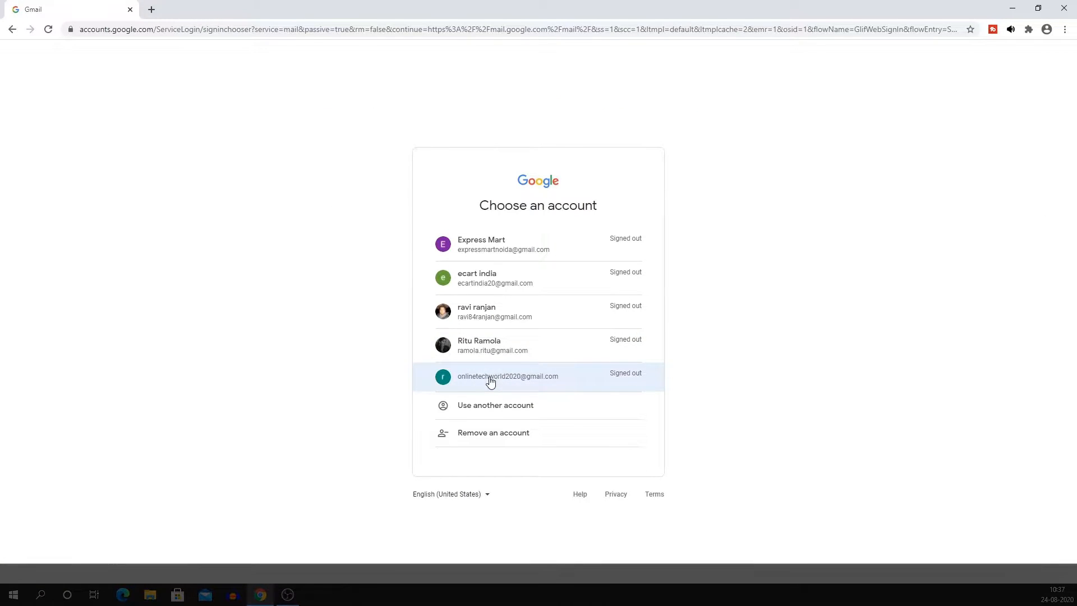
{"action": "left_click", "coordinate": [491, 381]}
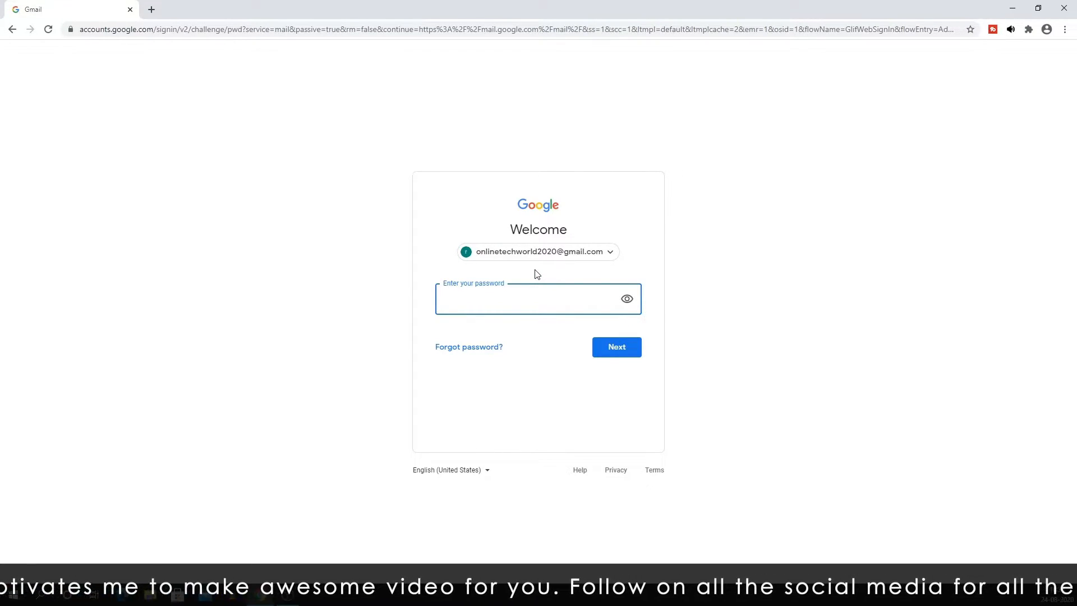
{"action": "type", "text": "••••••••••••"}
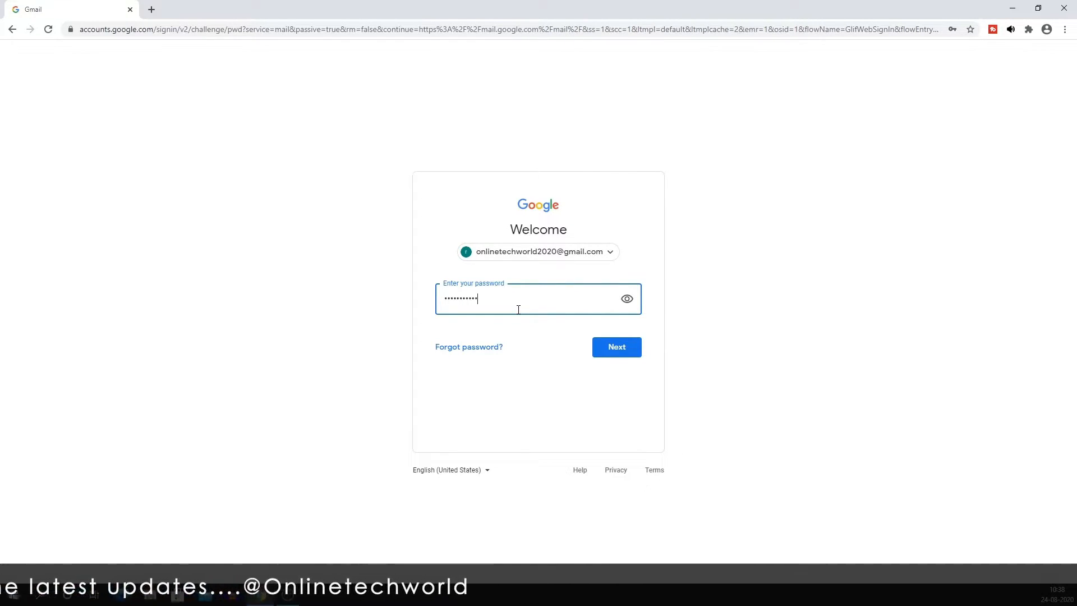
{"action": "left_click", "coordinate": [598, 348]}
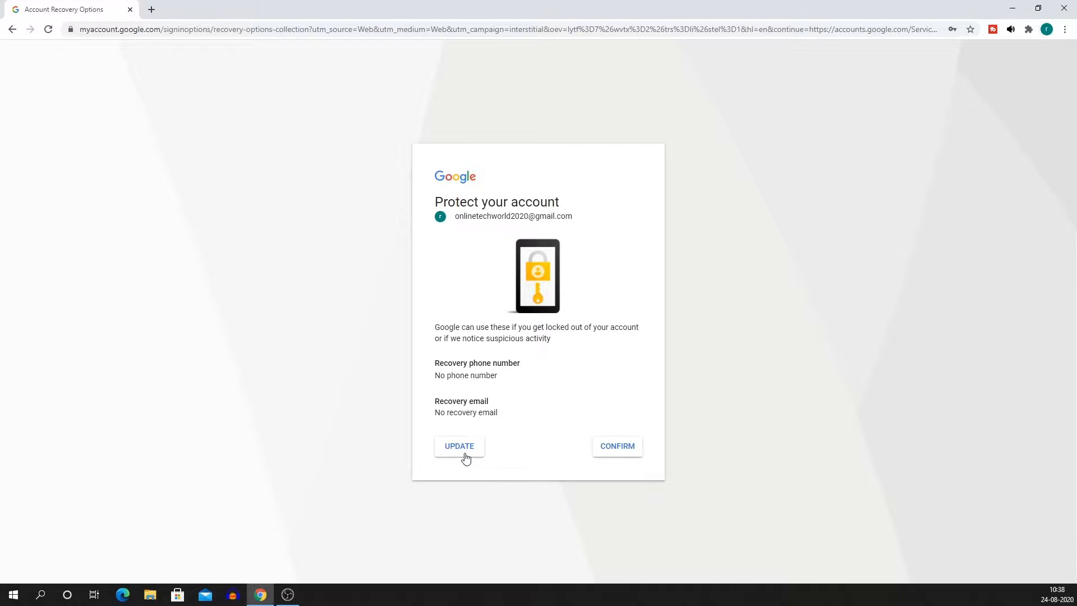
Confirm the recovery settings to reach the Gmail inbox, then open a new Google tab.
{"action": "left_click", "coordinate": [629, 455]}
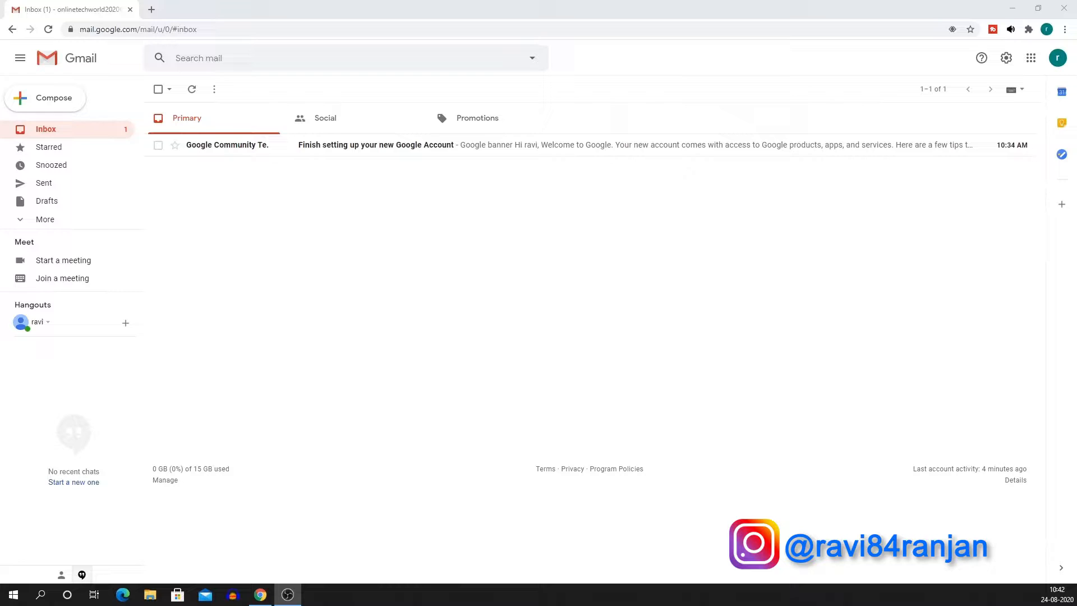
{"action": "left_click", "coordinate": [149, 16]}
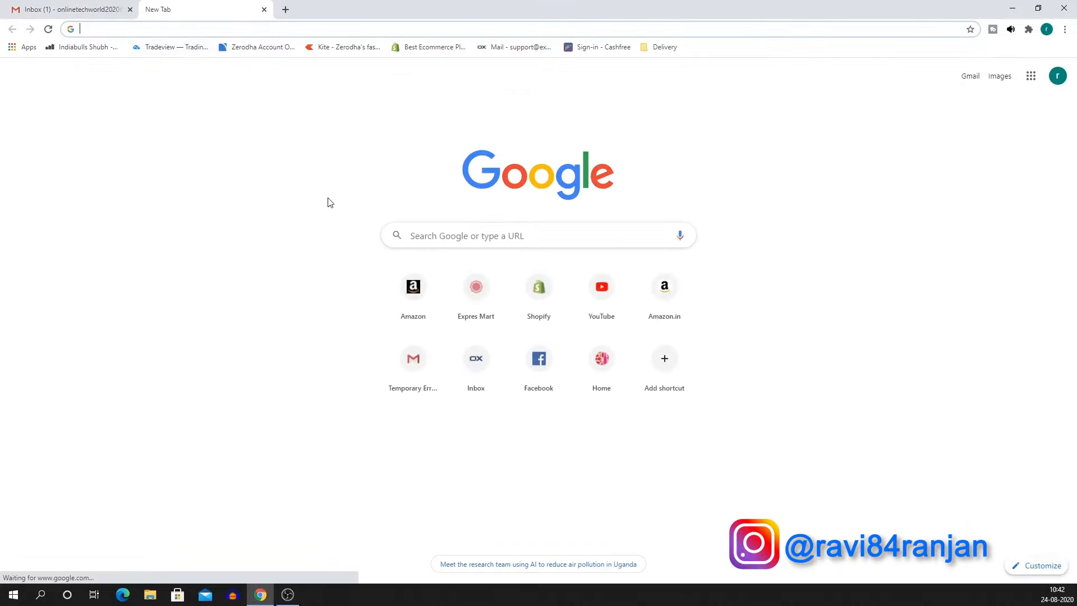
Search Google for leandomainsearch and go to the Lean Domain Search website.
{"action": "left_click", "coordinate": [443, 236]}
{"action": "key", "text": "Down"}
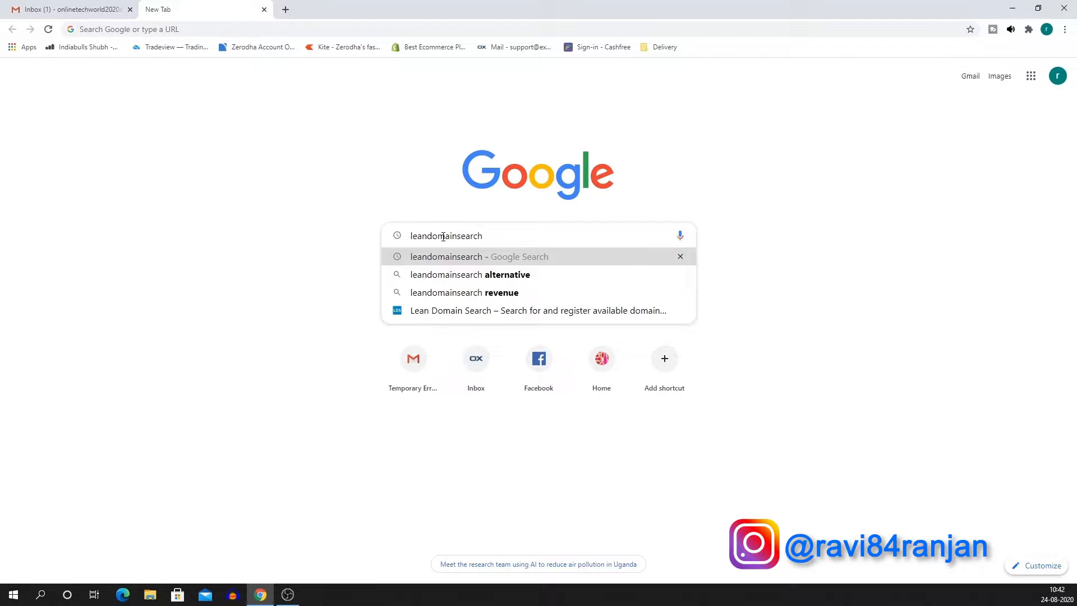
{"action": "key", "text": "Return"}
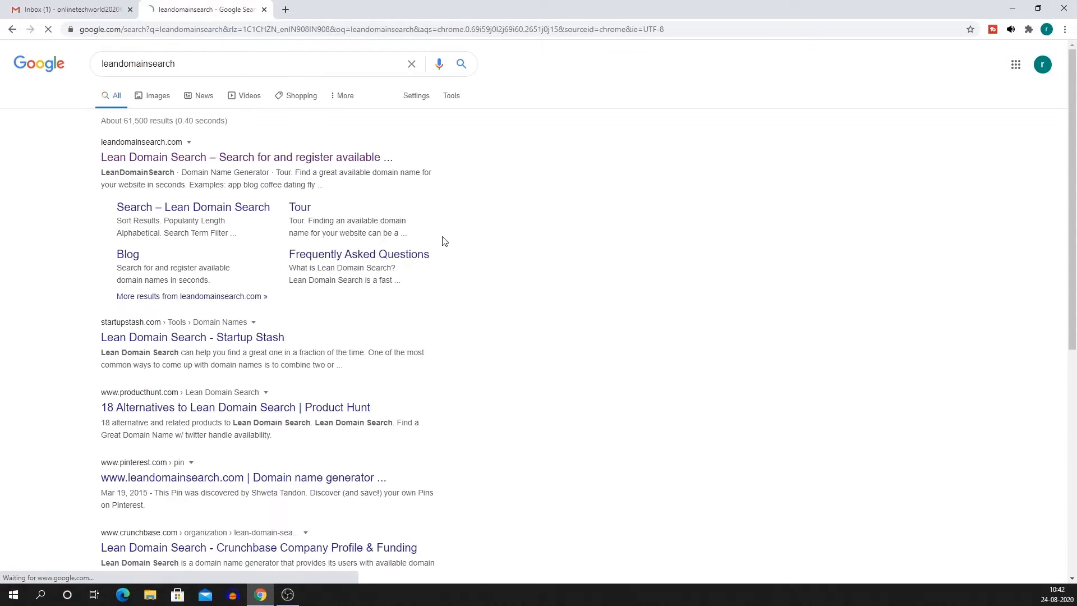
{"action": "left_click", "coordinate": [161, 164]}
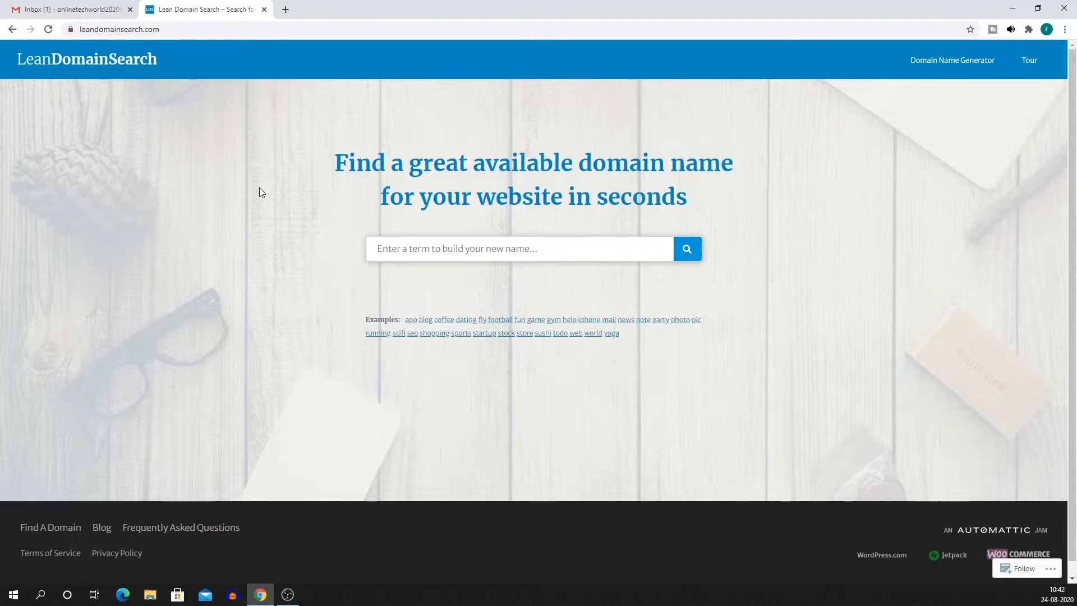
Search Lean Domain Search for domain names built on 'mart'.
{"action": "left_click", "coordinate": [448, 242]}
{"action": "type", "text": "mart"}
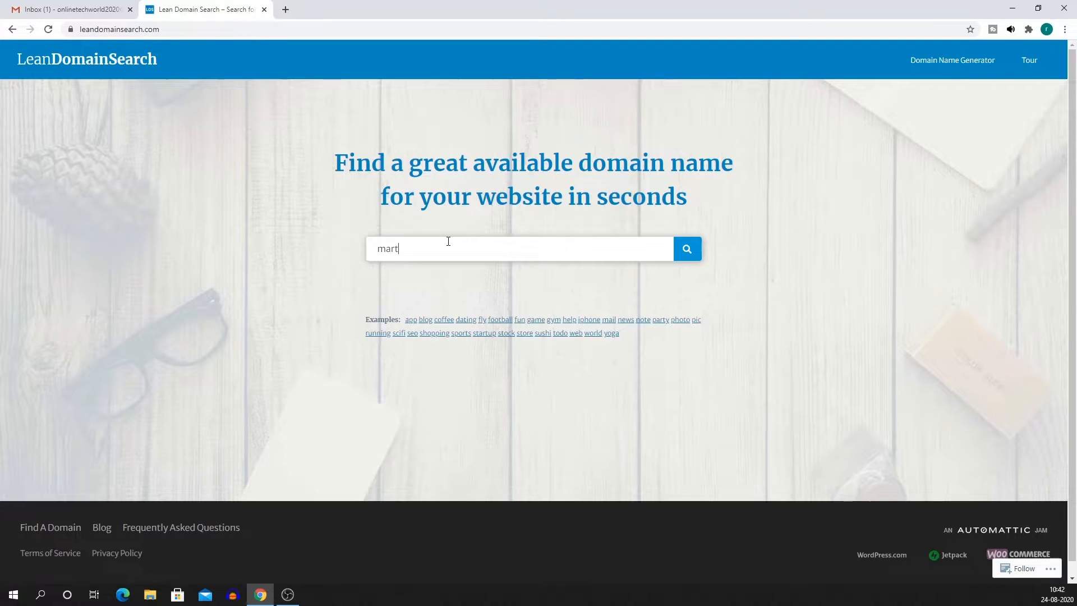
{"action": "key", "text": "Return"}
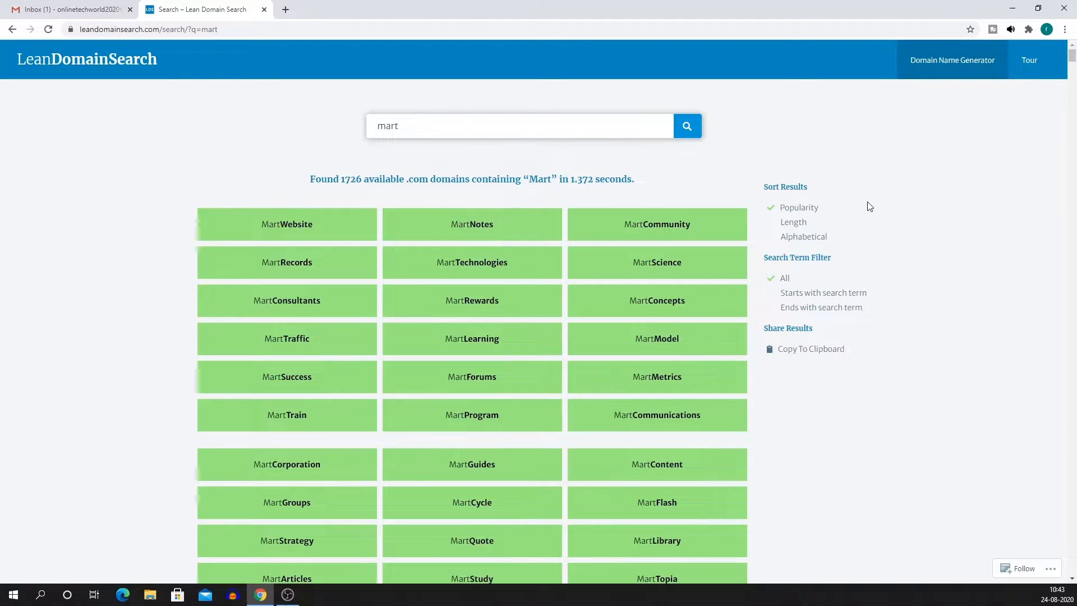
Limit the 'mart' results to domains ending with the term and browse the list.
{"action": "left_click", "coordinate": [798, 312]}
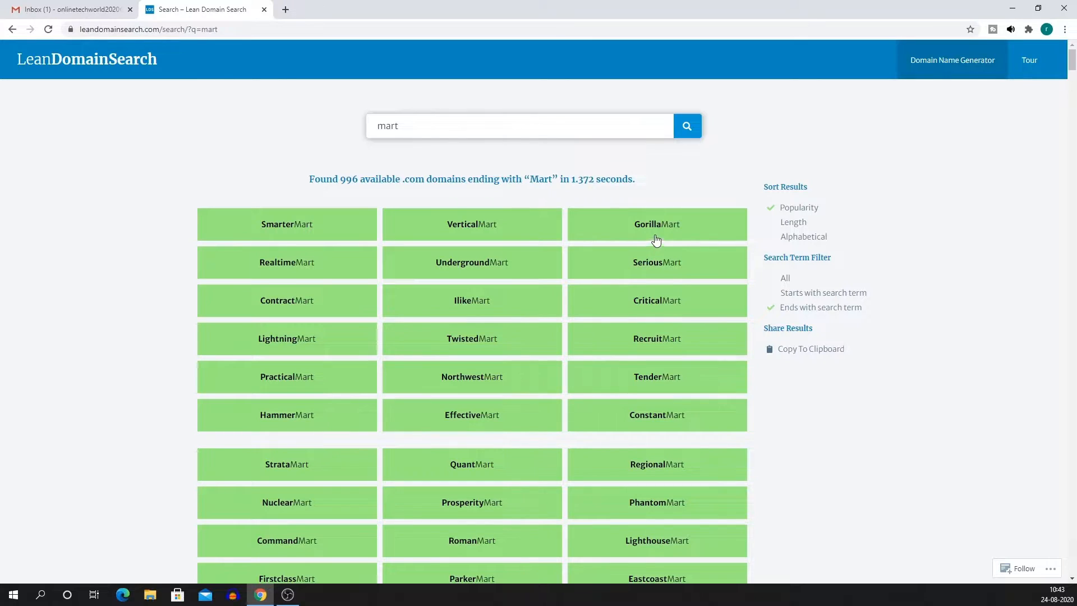
{"action": "scroll", "coordinate": [672, 282], "scroll_direction": "down", "scroll_amount": 2}
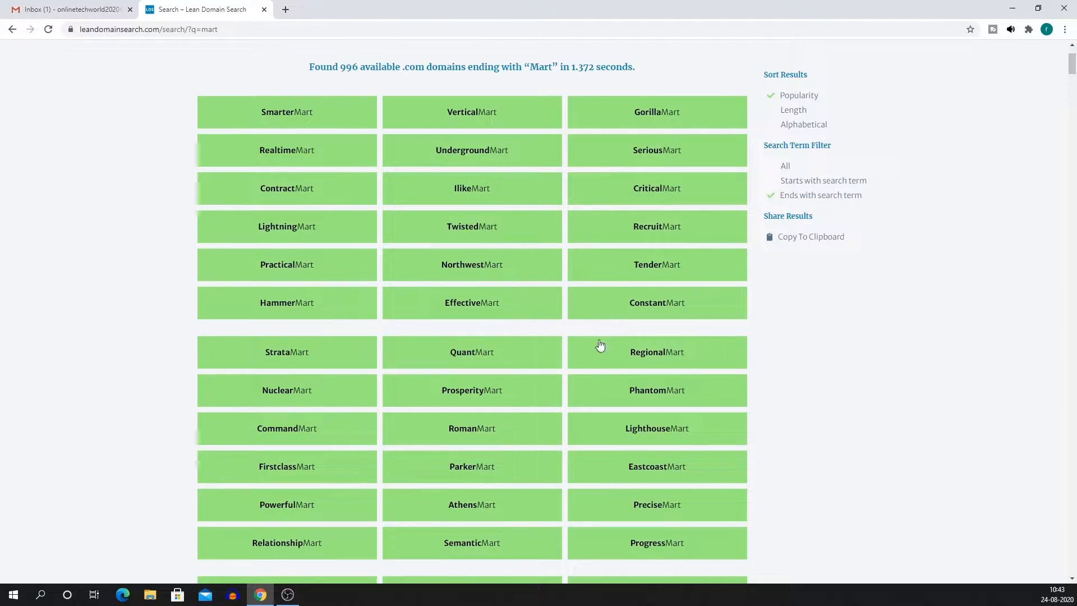
{"action": "scroll", "coordinate": [572, 356], "scroll_direction": "down", "scroll_amount": 1}
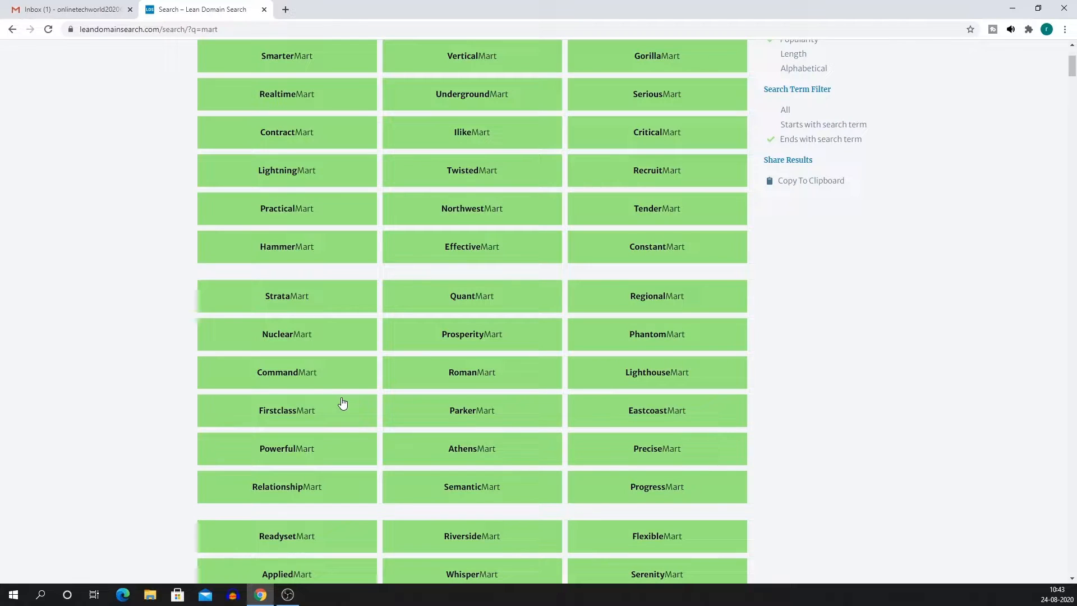
{"action": "scroll", "coordinate": [566, 328], "scroll_direction": "down", "scroll_amount": 1}
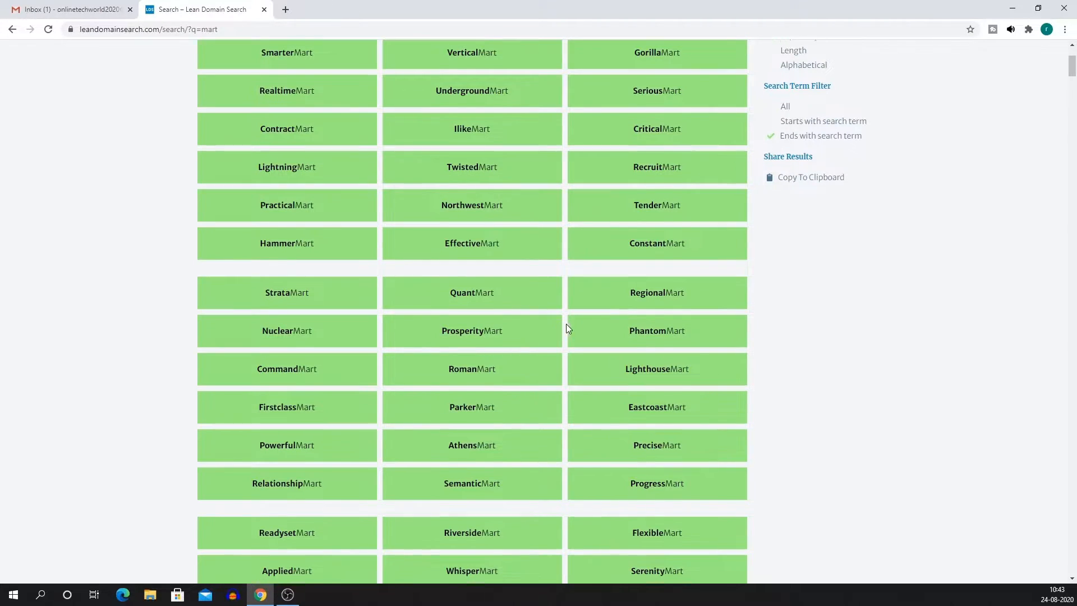
{"action": "scroll", "coordinate": [567, 329], "scroll_direction": "down", "scroll_amount": 2}
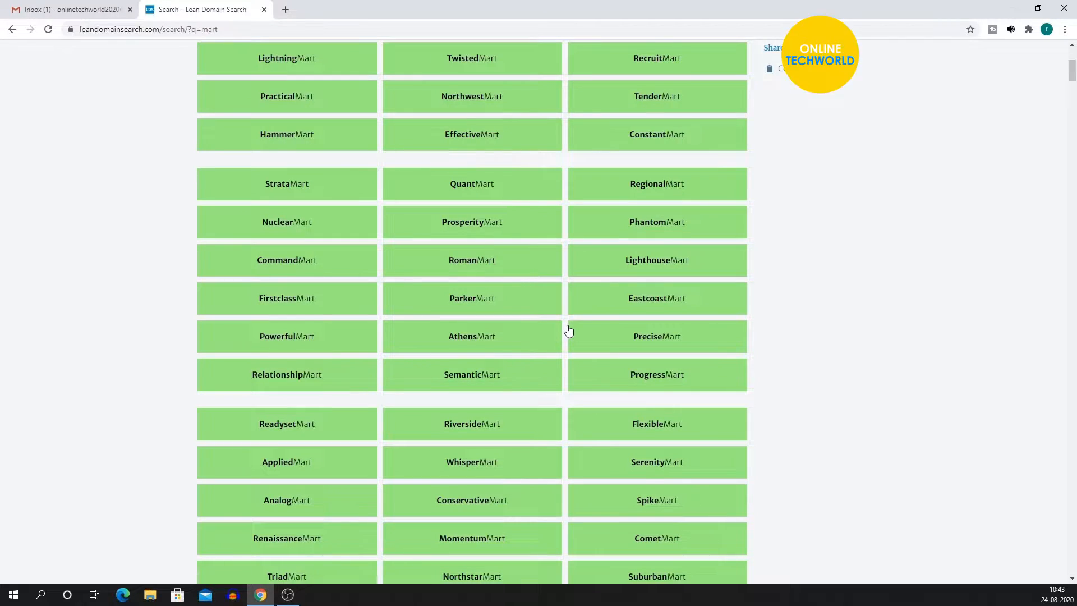
{"action": "scroll", "coordinate": [354, 236], "scroll_direction": "up", "scroll_amount": 5}
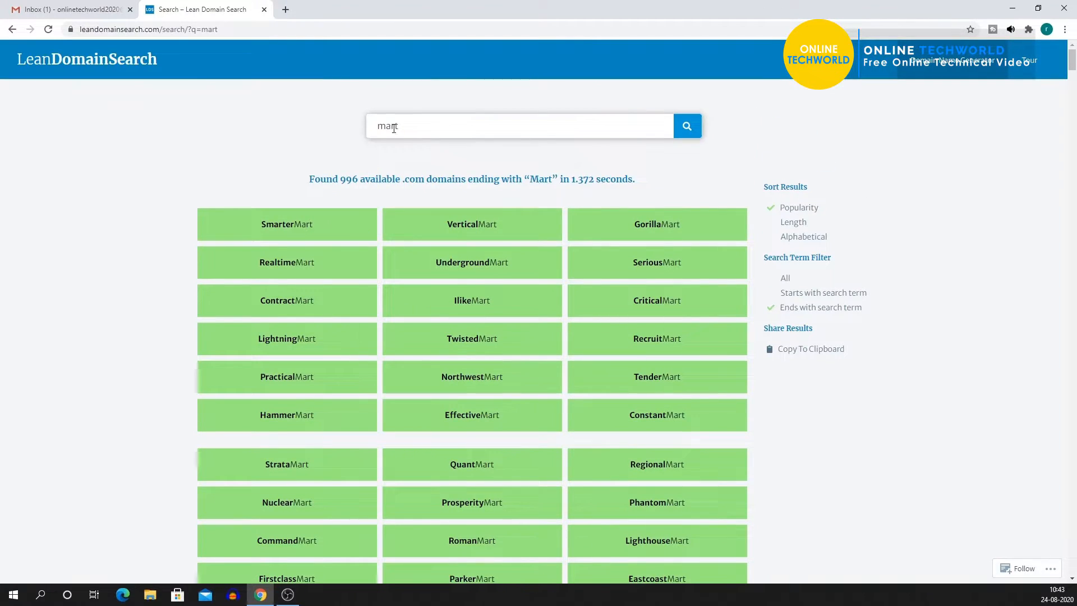
Replace the search term with 'RR Mart' and search again.
{"action": "left_click_drag", "start_coordinate": [398, 126], "coordinate": [361, 140]}
{"action": "type", "text": "RR Mart"}
{"action": "left_click", "coordinate": [688, 125]}
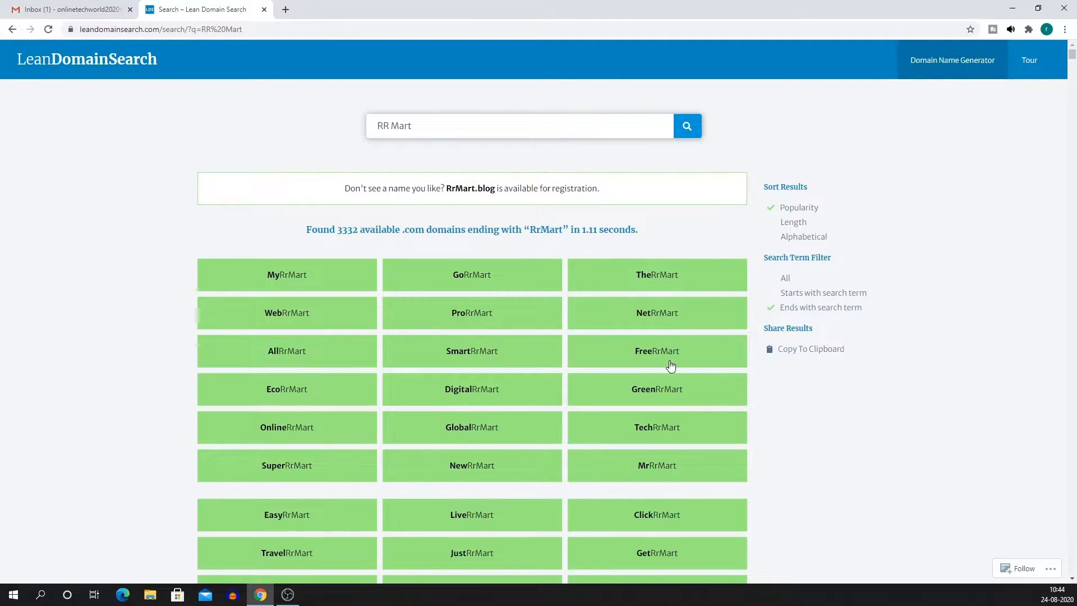
Find SuperRrMart in the RrMart results and highlight its SuperRrMart.com availability line.
{"action": "scroll", "coordinate": [671, 366], "scroll_direction": "down", "scroll_amount": 2}
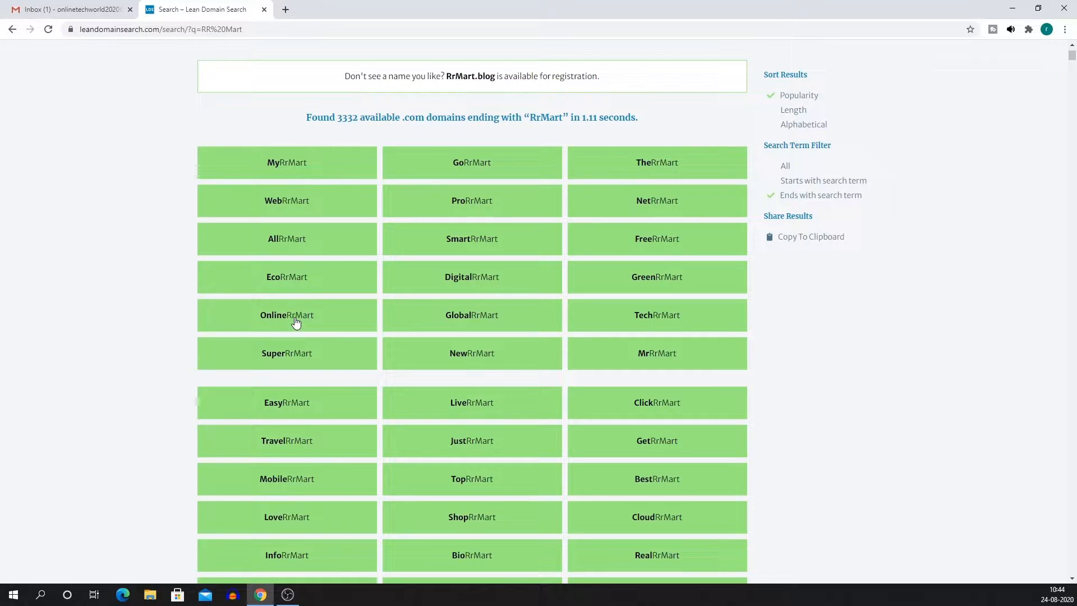
{"action": "scroll", "coordinate": [314, 358], "scroll_direction": "down", "scroll_amount": 1}
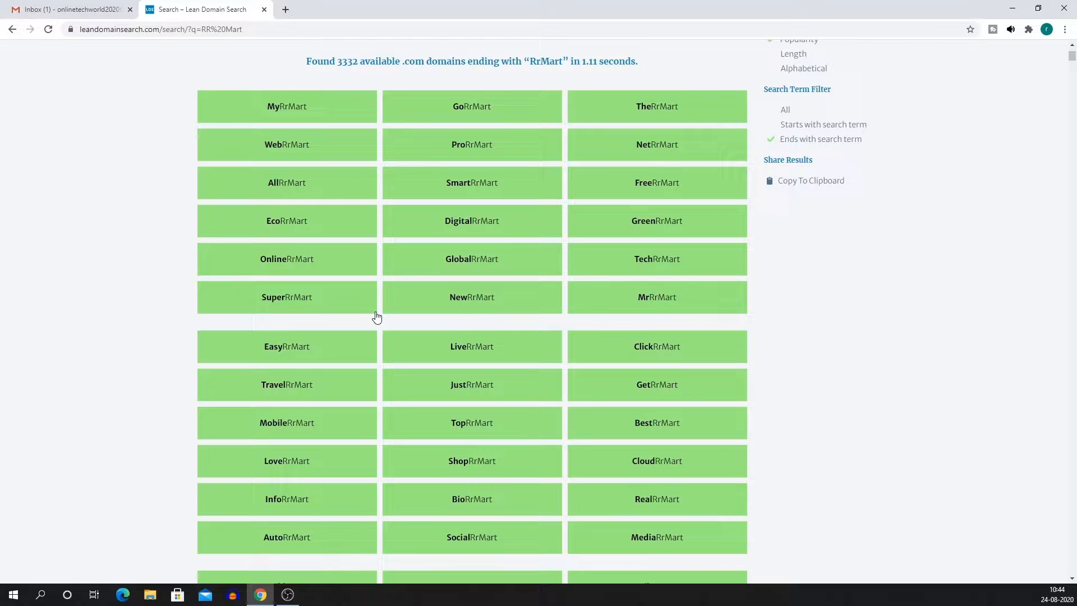
{"action": "left_click", "coordinate": [300, 303]}
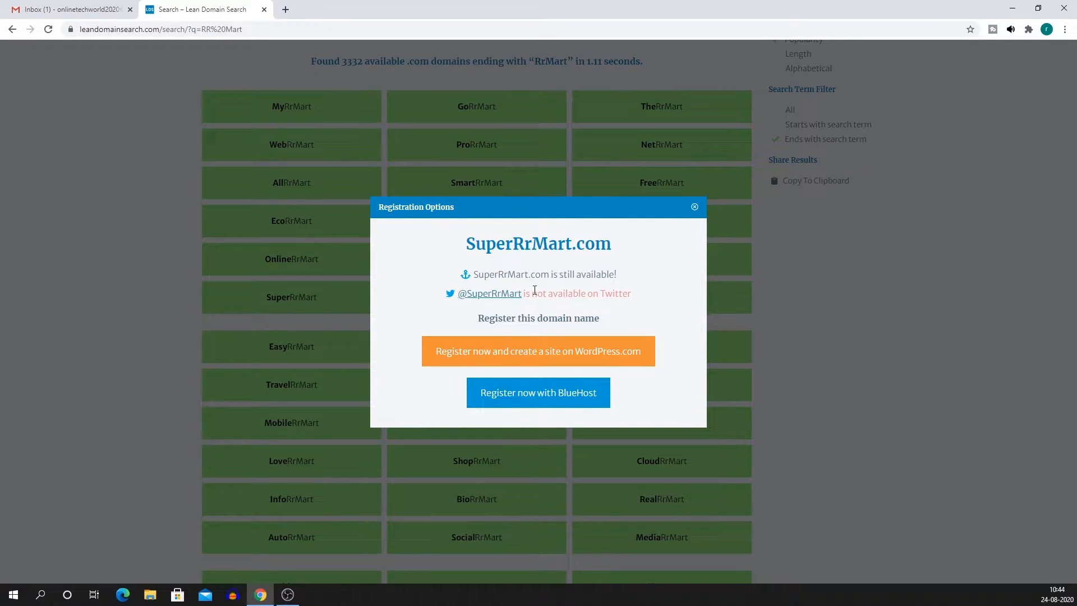
{"action": "left_click_drag", "start_coordinate": [476, 275], "coordinate": [624, 280]}
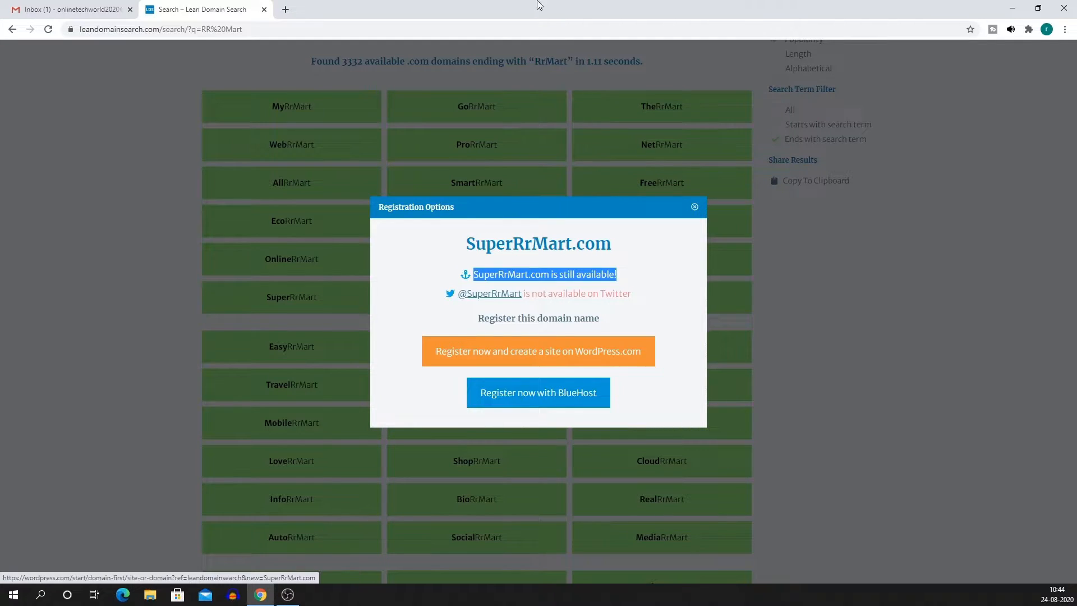
Search Google for namecheap in a new tab and go to the Namecheap homepage.
{"action": "left_click", "coordinate": [286, 10]}
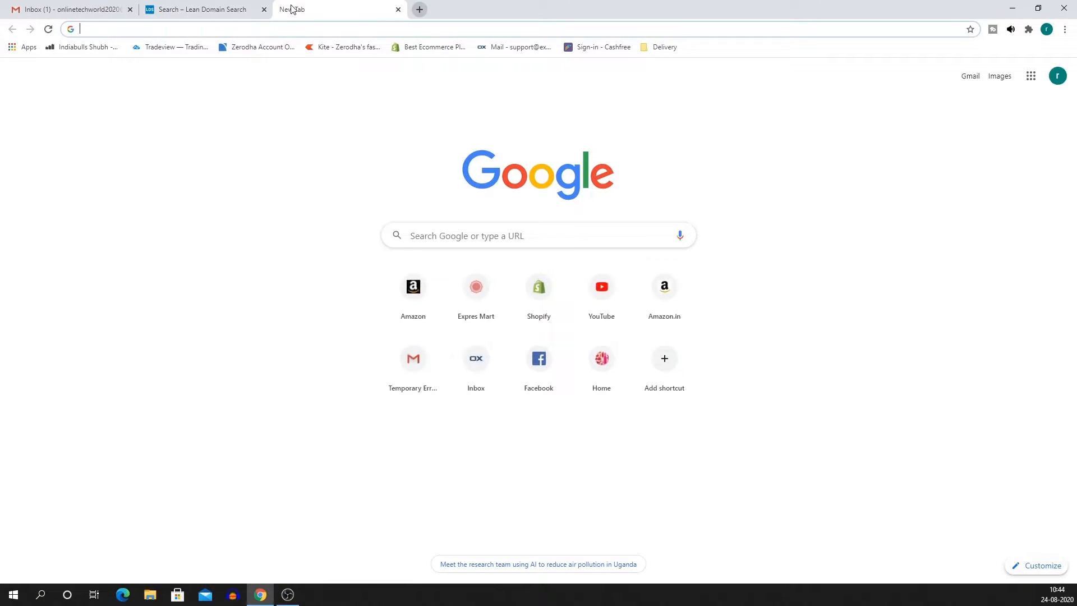
{"action": "type", "text": "na"}
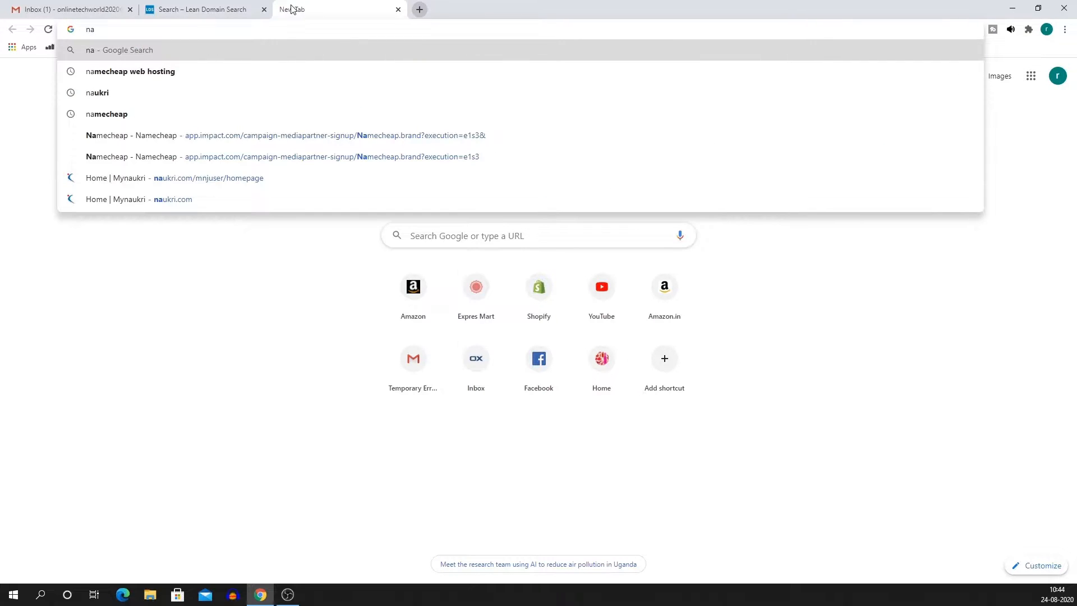
{"action": "key", "text": "Down"}
{"action": "key", "text": "BackSpace"}
{"action": "key", "text": "BackSpace"}
{"action": "key", "text": "BackSpace"}
{"action": "key", "text": "BackSpace"}
{"action": "key", "text": "BackSpace"}
{"action": "key", "text": "BackSpace"}
{"action": "key", "text": "BackSpace"}
{"action": "key", "text": "BackSpace"}
{"action": "key", "text": "BackSpace"}
{"action": "key", "text": "BackSpace"}
{"action": "key", "text": "BackSpace"}
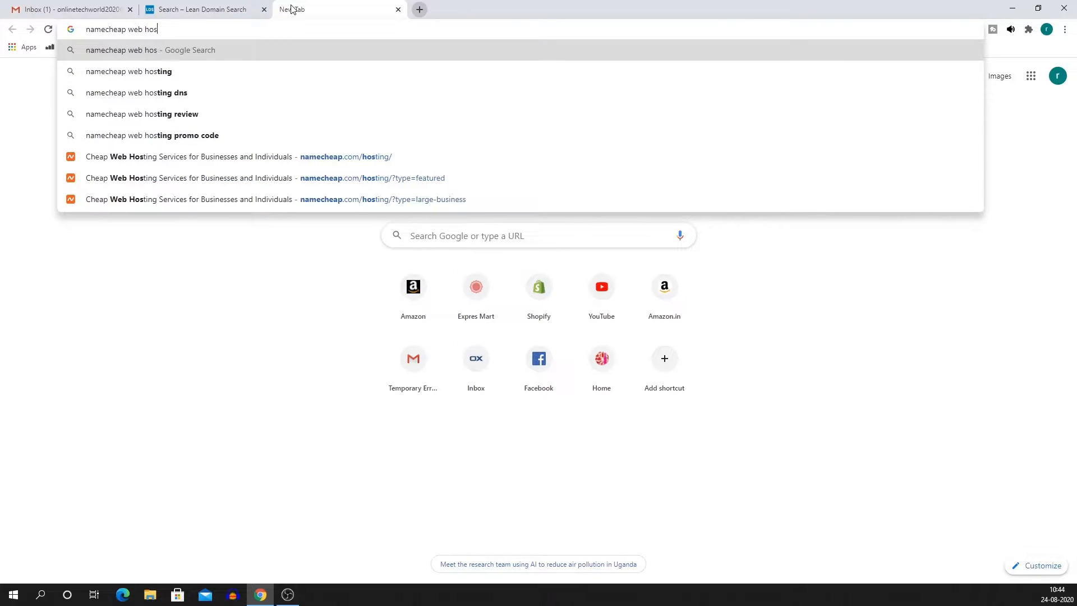
{"action": "key", "text": "Return"}
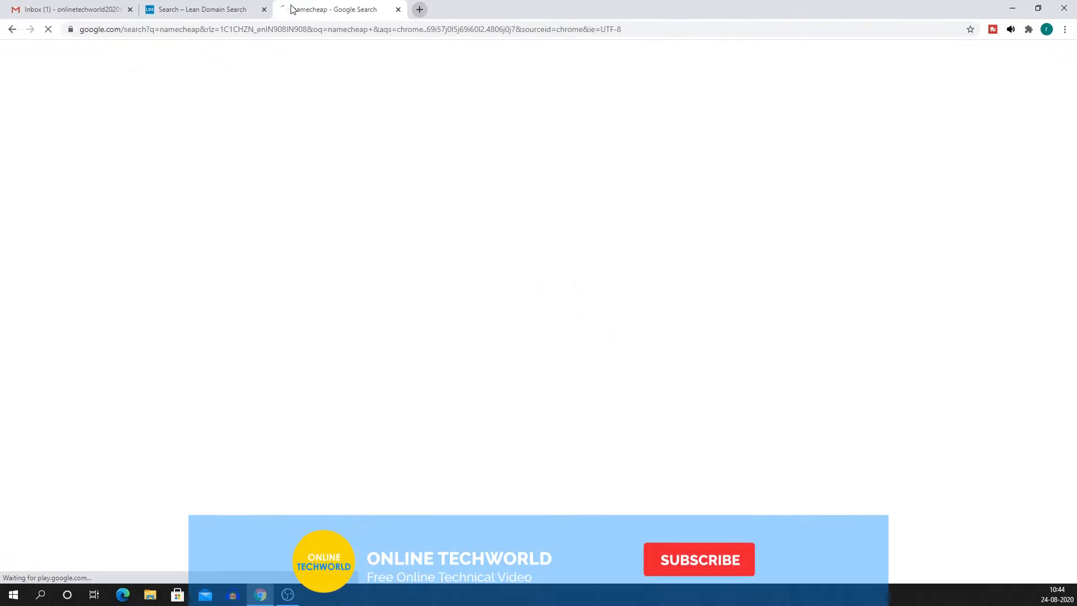
{"action": "left_click", "coordinate": [244, 339]}
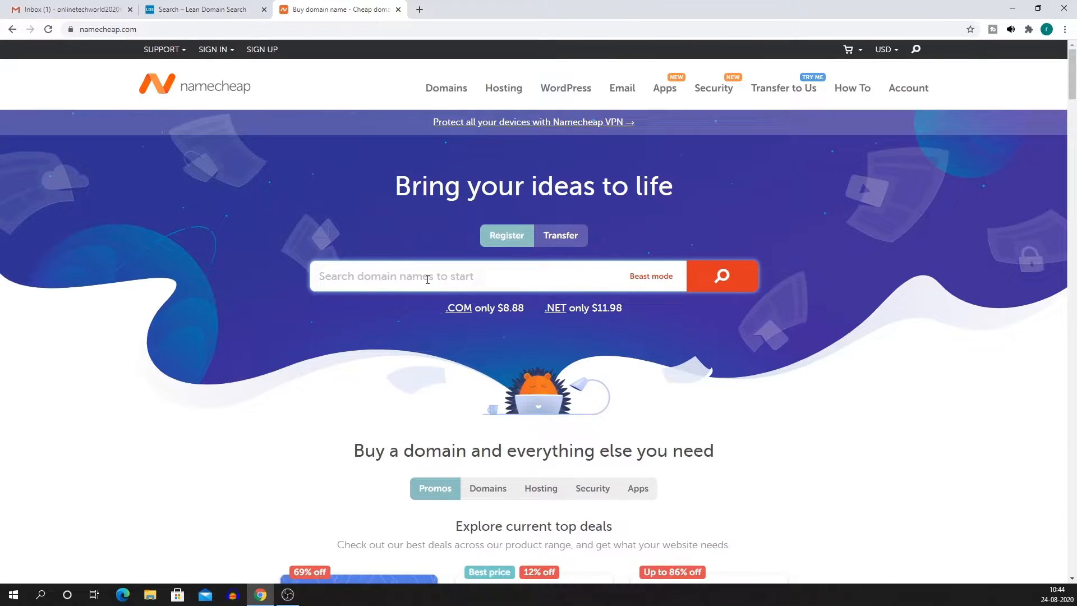
Copy SuperRrMart from Lean Domain Search and check SuperRrMart.in availability on Namecheap.
{"action": "left_click", "coordinate": [181, 17]}
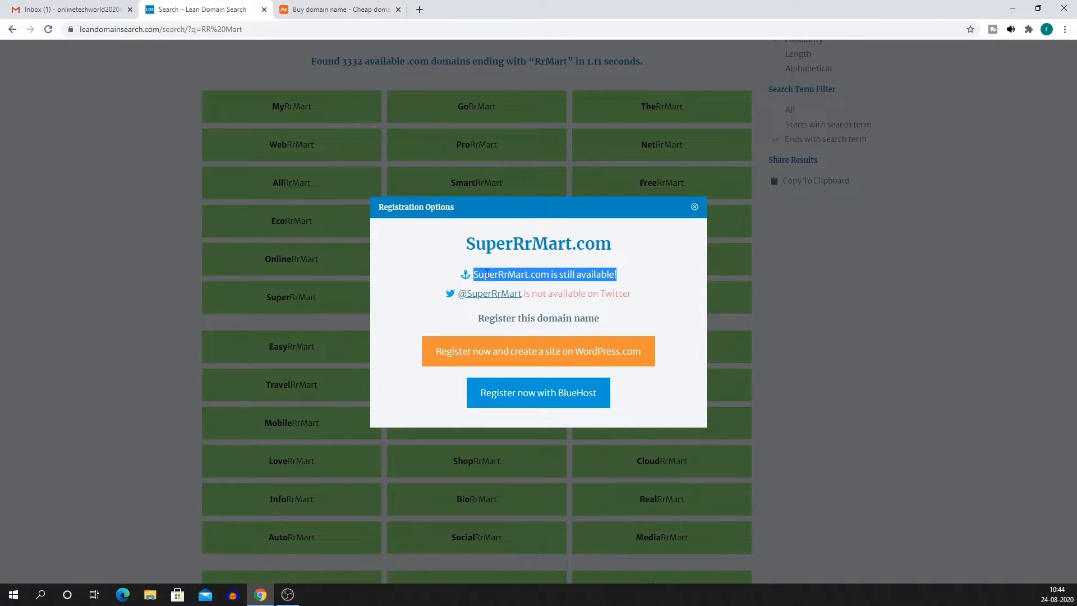
{"action": "left_click_drag", "start_coordinate": [468, 243], "coordinate": [573, 244]}
{"action": "key", "text": "ctrl+c"}
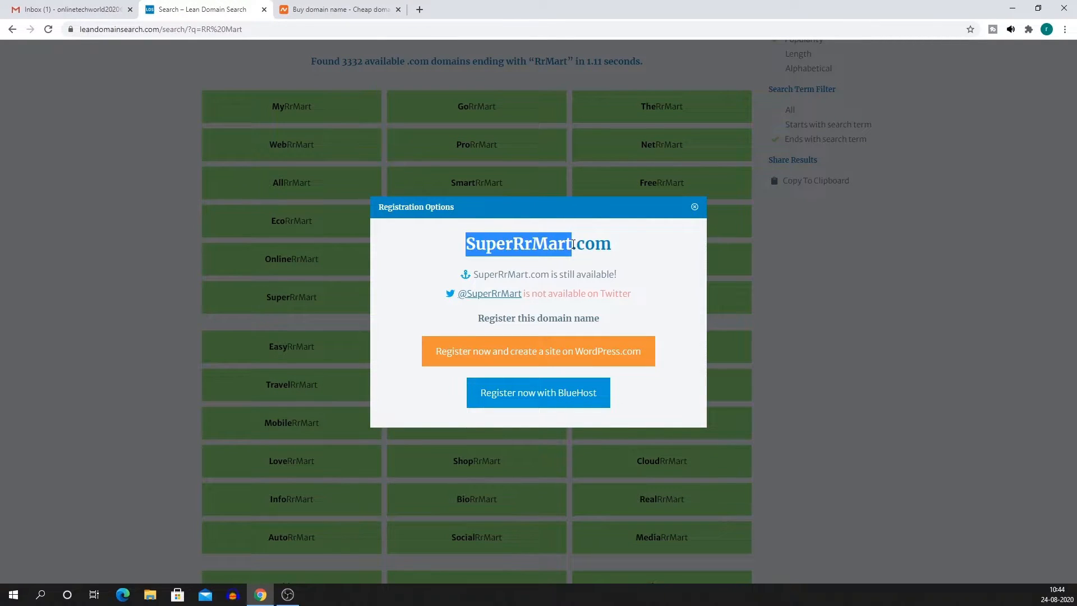
{"action": "left_click", "coordinate": [335, 10]}
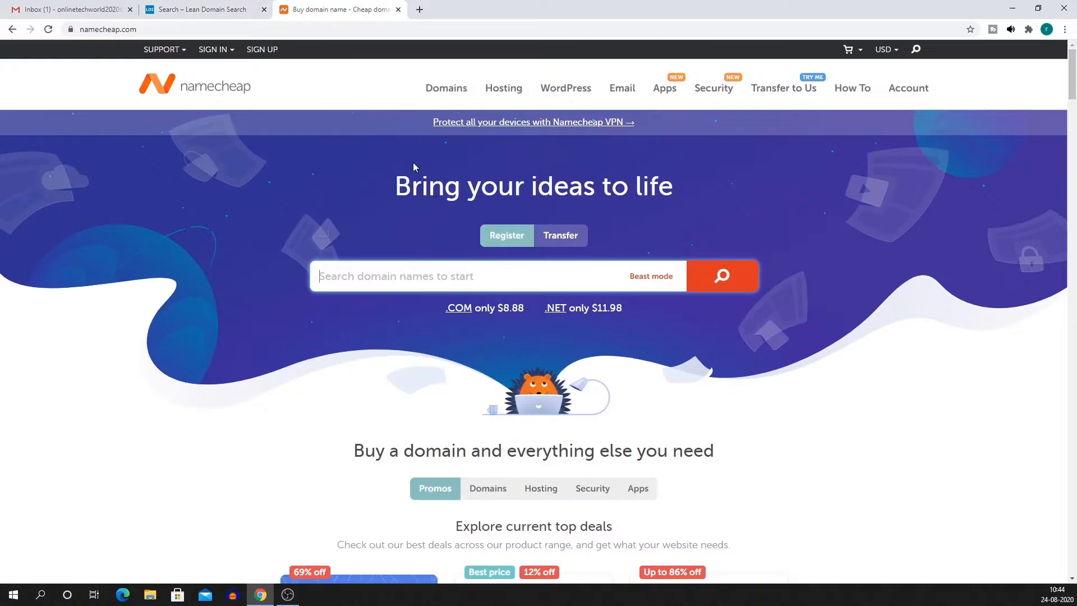
{"action": "key", "text": "ctrl+v"}
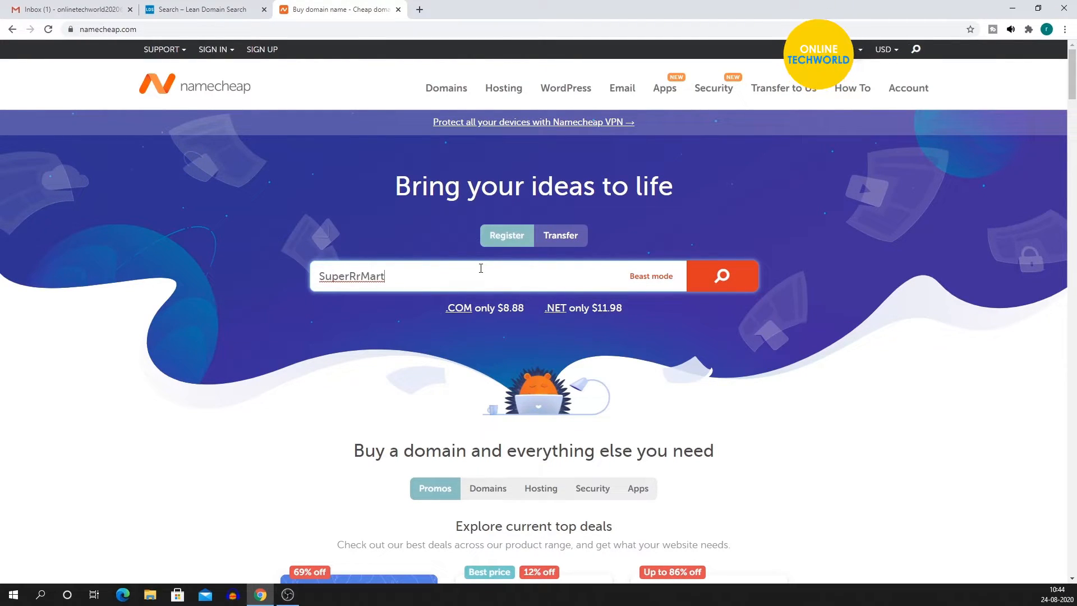
{"action": "type", "text": ".in"}
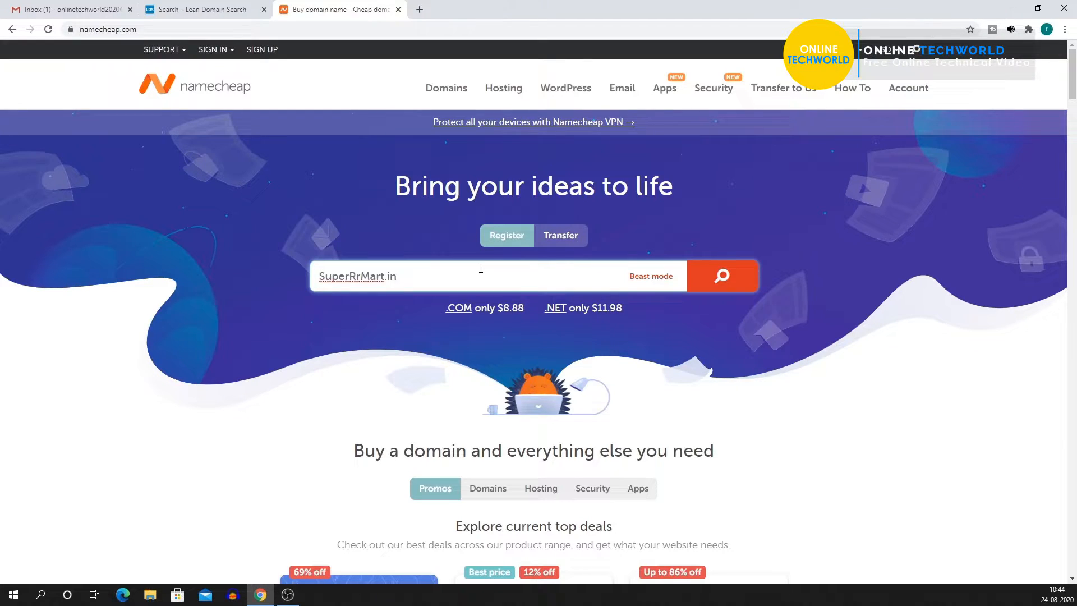
{"action": "left_click", "coordinate": [729, 286]}
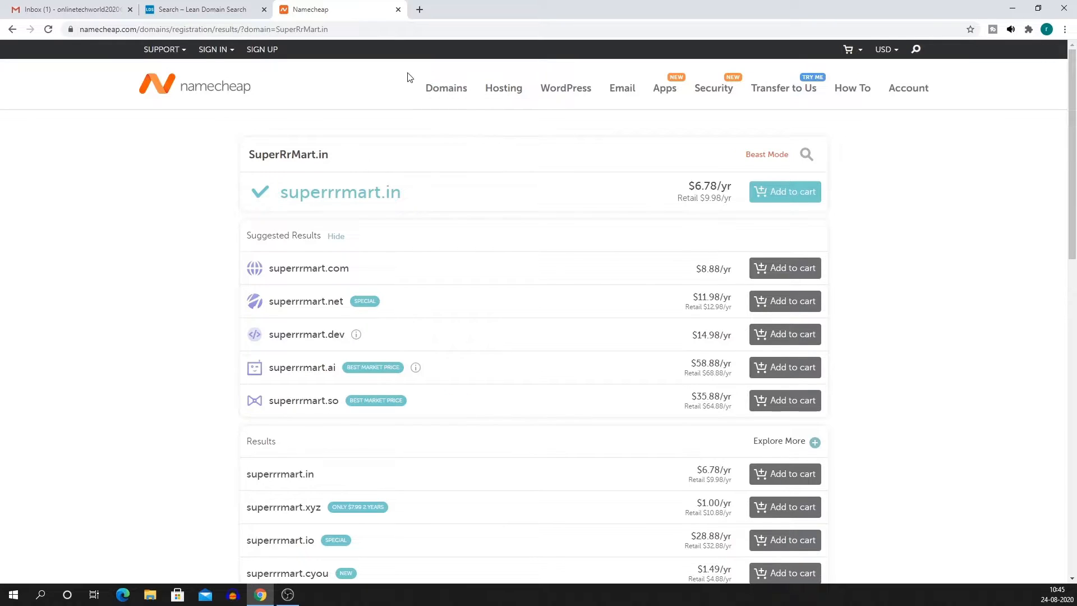
Convert the $6.78 superrrmart.in price to rupees with a 'usd to inr' search (507.67).
{"action": "double_click", "coordinate": [698, 191]}
{"action": "left_click", "coordinate": [420, 10]}
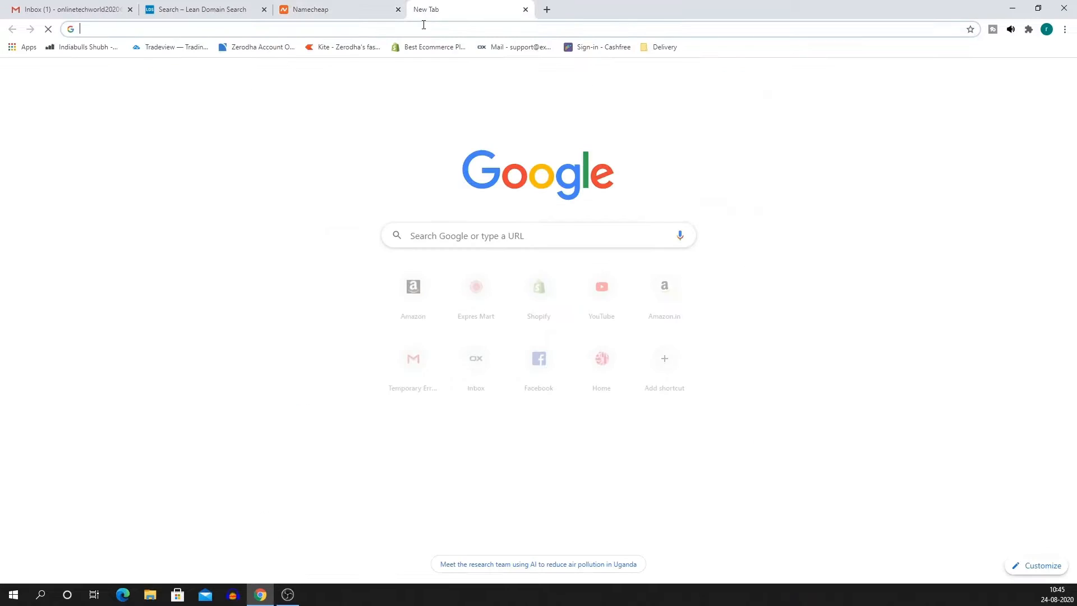
{"action": "type", "text": "us"}
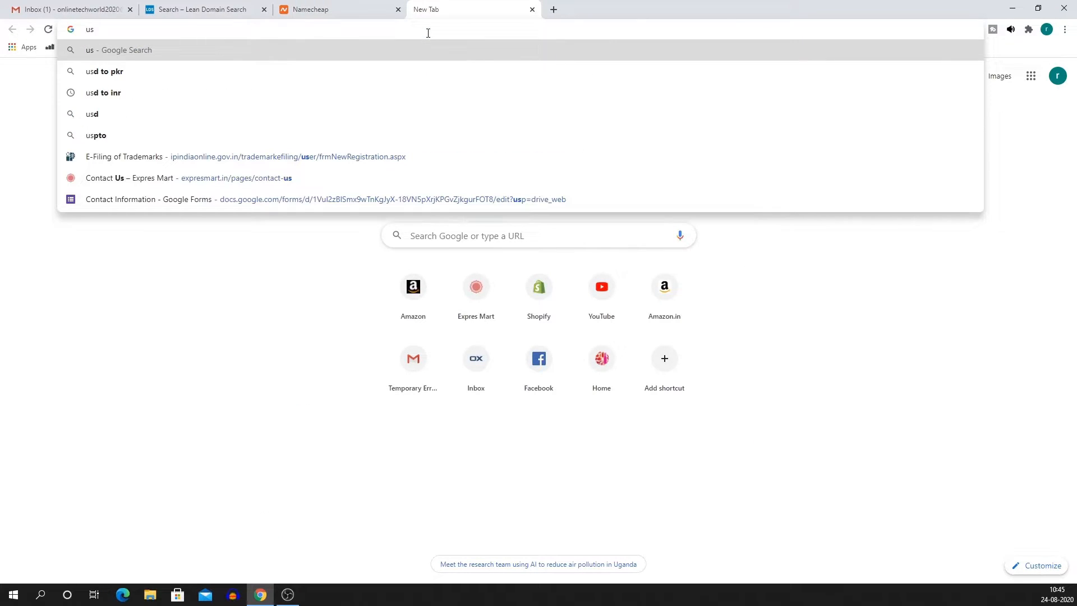
{"action": "type", "text": "d"}
{"action": "key", "text": "Down"}
{"action": "key", "text": "Down"}
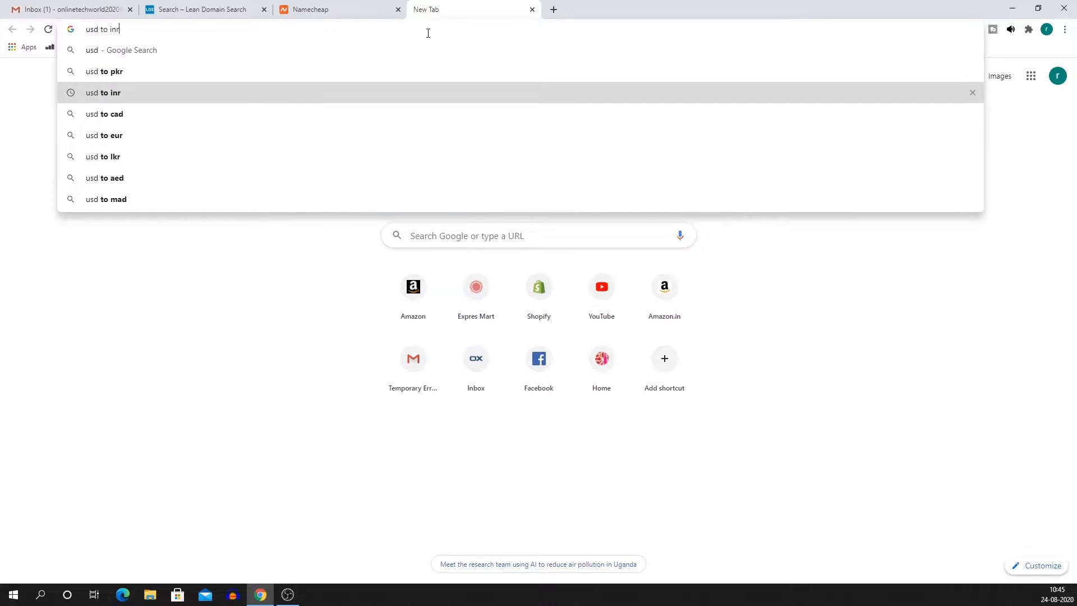
{"action": "key", "text": "Return"}
{"action": "left_click", "coordinate": [169, 243]}
{"action": "type", "text": "6.78"}
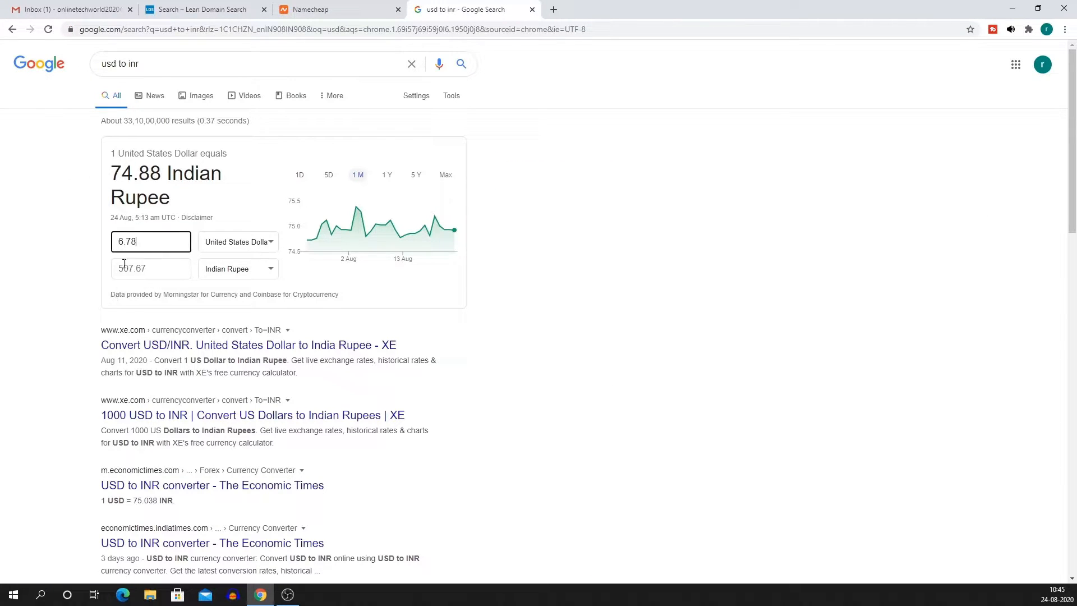
{"action": "left_click_drag", "start_coordinate": [116, 274], "coordinate": [150, 273]}
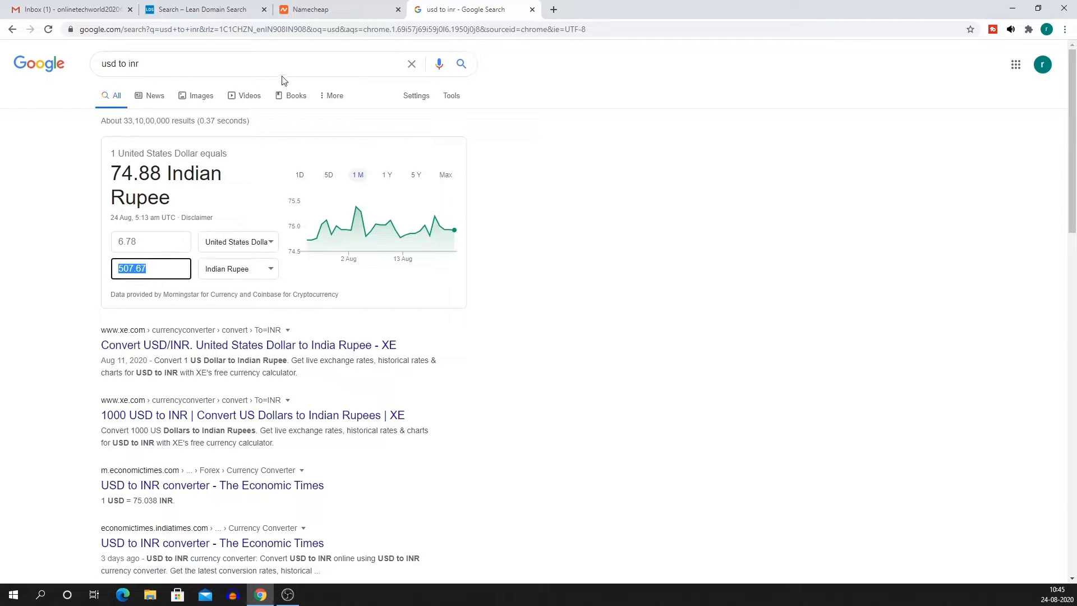
Back on the domain results, highlight the superrrmart.in row with its price.
{"action": "left_click", "coordinate": [308, 16]}
{"action": "left_click", "coordinate": [633, 196]}
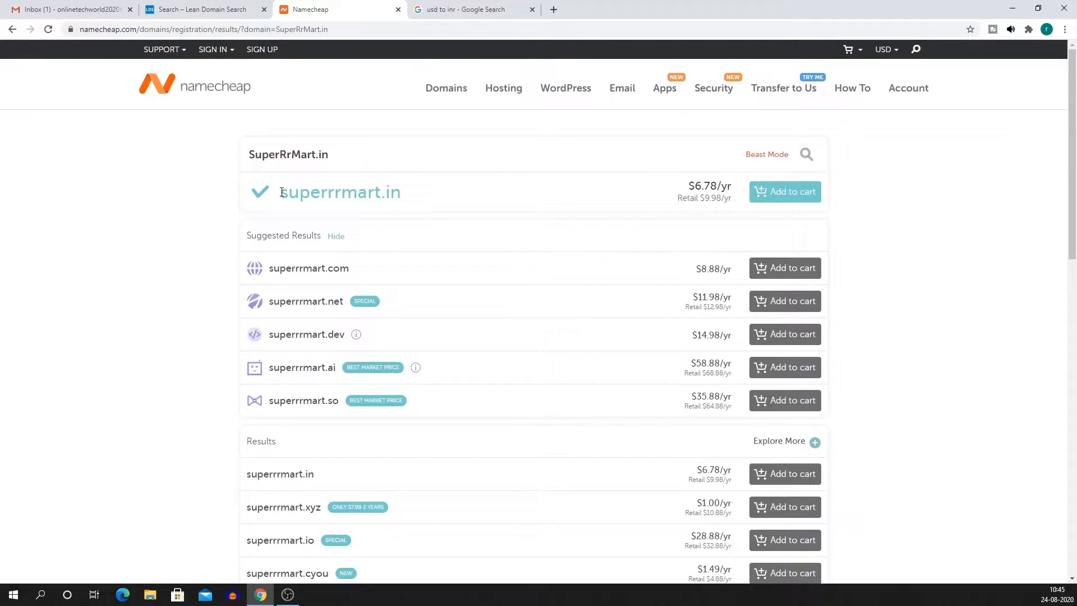
{"action": "left_click_drag", "start_coordinate": [280, 197], "coordinate": [414, 200]}
{"action": "left_click", "coordinate": [496, 212]}
Copy the superrrmart.in domain name from the Namecheap results.
{"action": "left_click", "coordinate": [185, 10]}
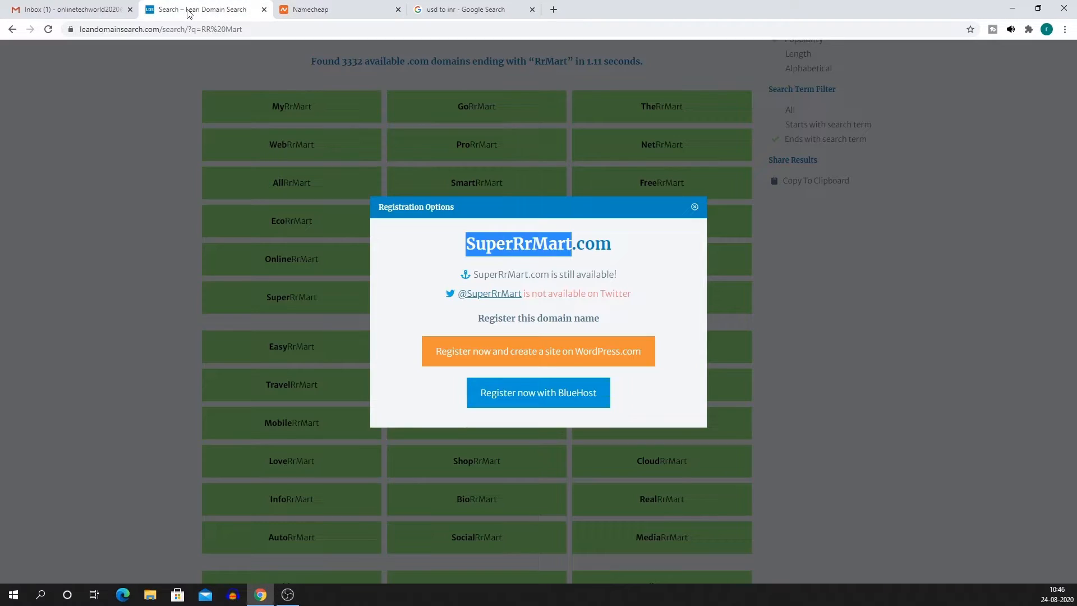
{"action": "left_click", "coordinate": [469, 243]}
{"action": "left_click_drag", "start_coordinate": [468, 243], "coordinate": [623, 250]}
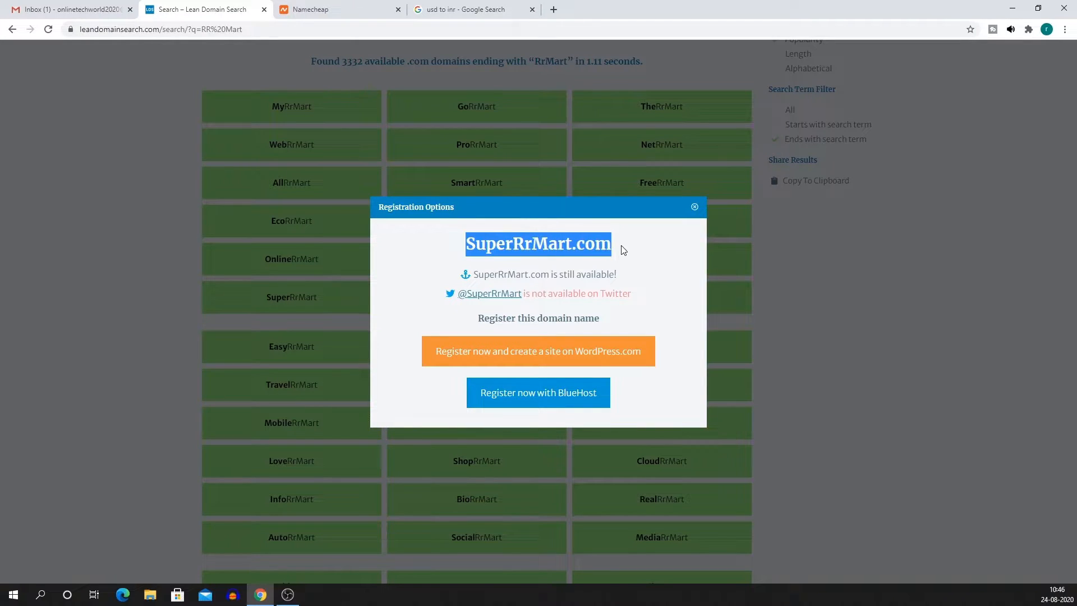
{"action": "left_click", "coordinate": [437, 8]}
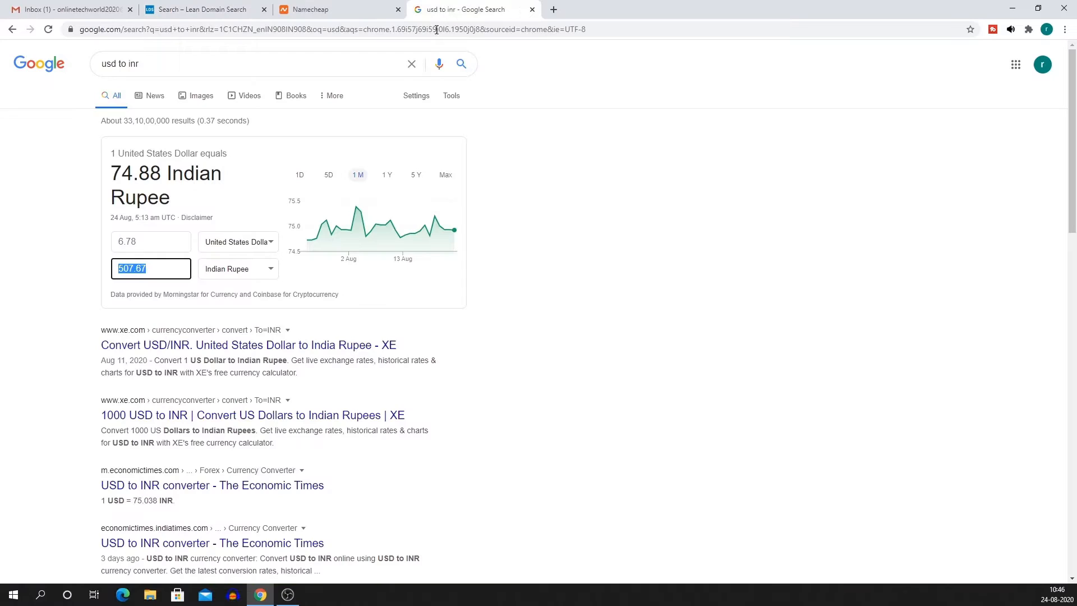
{"action": "left_click", "coordinate": [362, 8]}
{"action": "left_click_drag", "start_coordinate": [280, 194], "coordinate": [408, 195]}
{"action": "key", "text": "ctrl+c"}
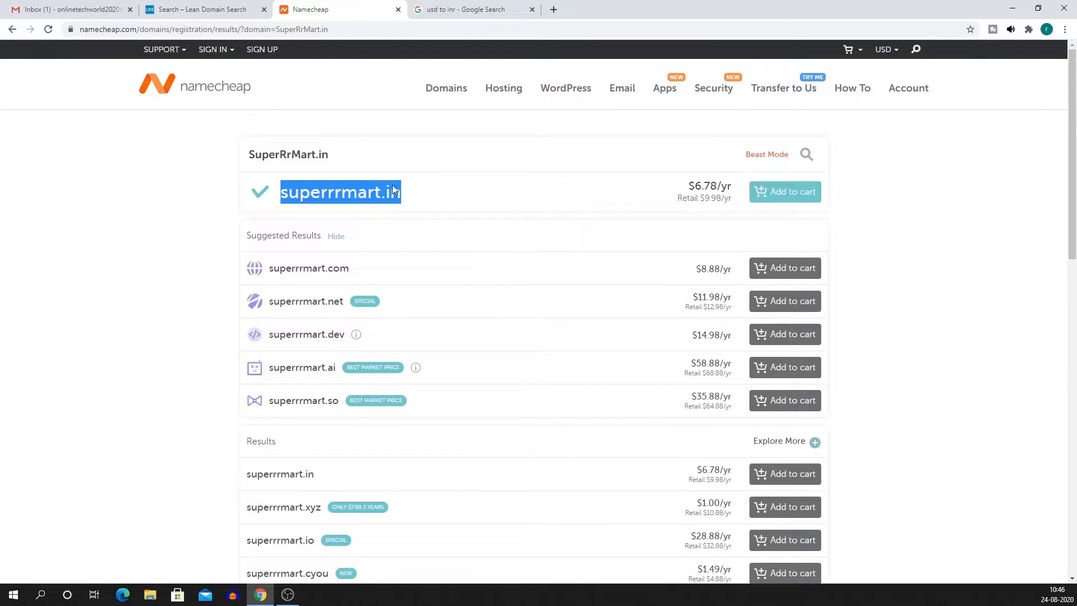
Paste superrrmart.in into a new Notepad note and minimize Notepad.
{"action": "left_click", "coordinate": [16, 596]}
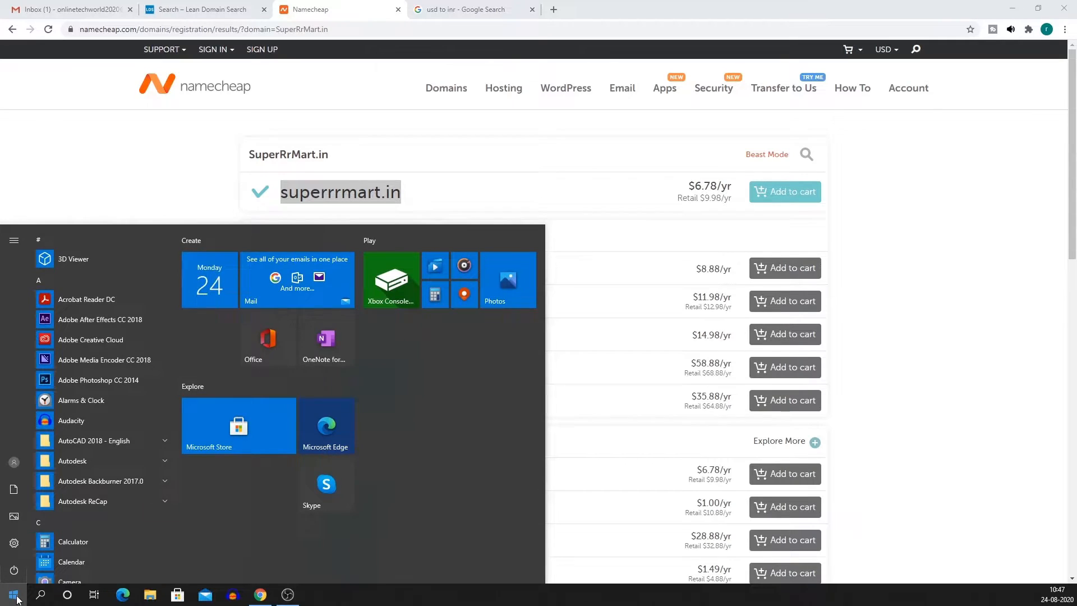
{"action": "type", "text": "n"}
{"action": "key", "text": "Return"}
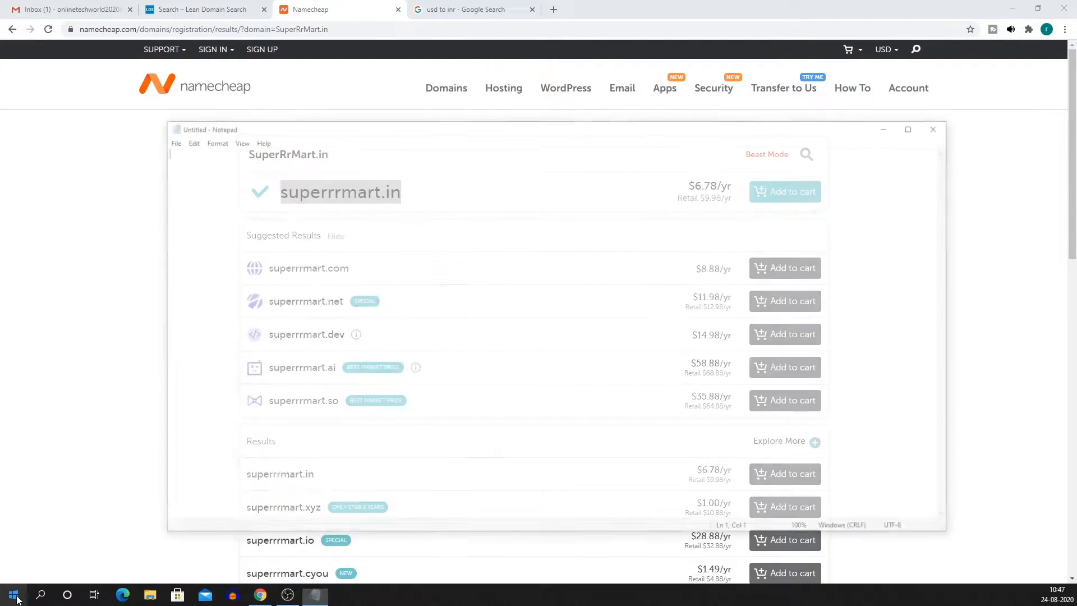
{"action": "key", "text": "ctrl+v"}
{"action": "left_click", "coordinate": [892, 125]}
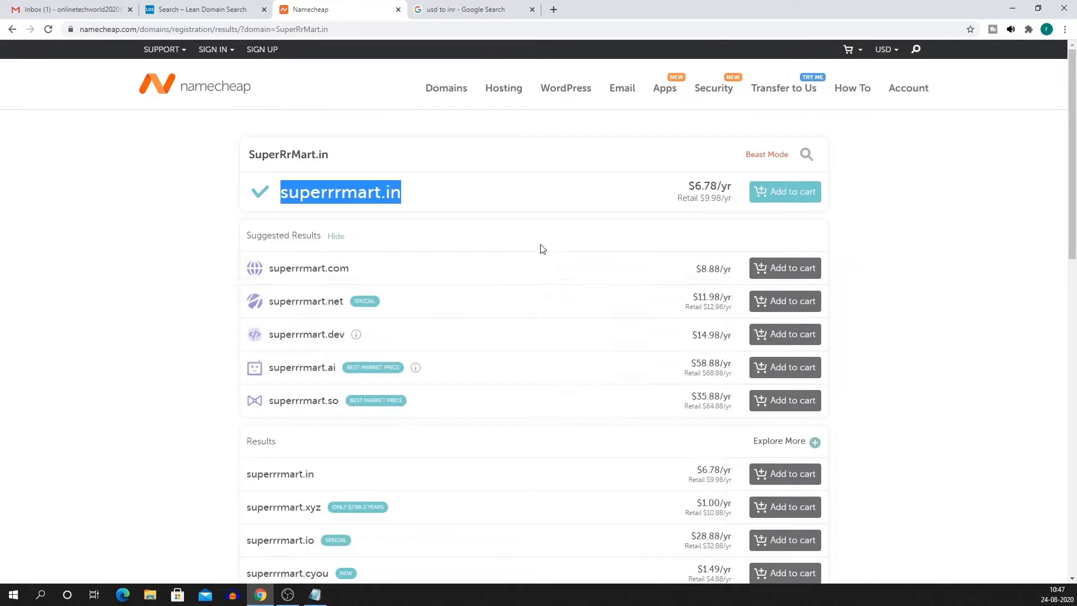
Close the Namecheap, currency conversion and Lean Domain Search tabs.
{"action": "middle_click", "coordinate": [352, 11]}
{"action": "middle_click", "coordinate": [350, 11]}
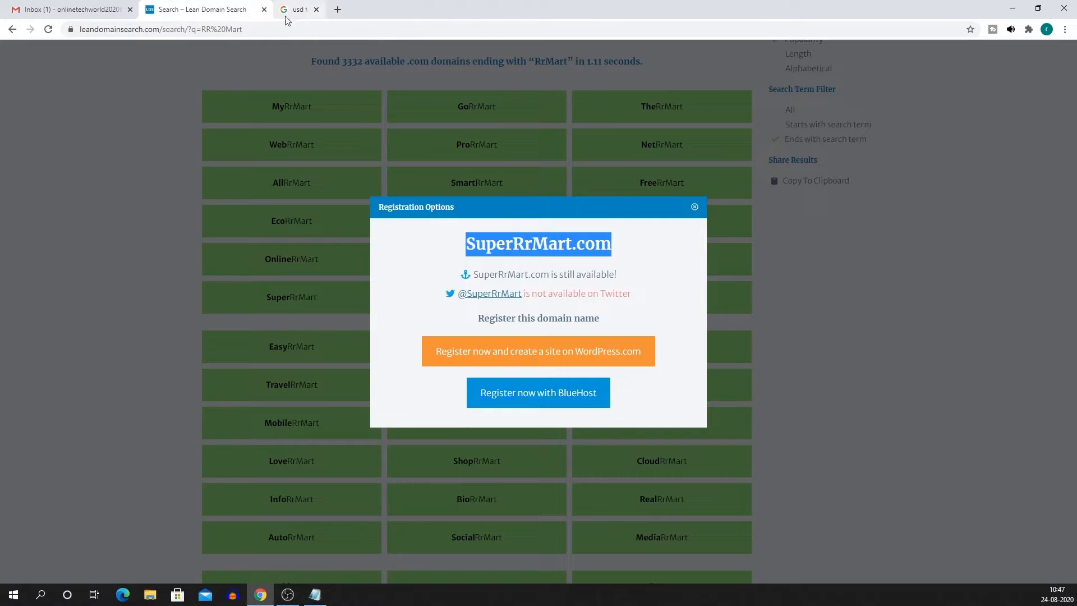
{"action": "middle_click", "coordinate": [200, 10]}
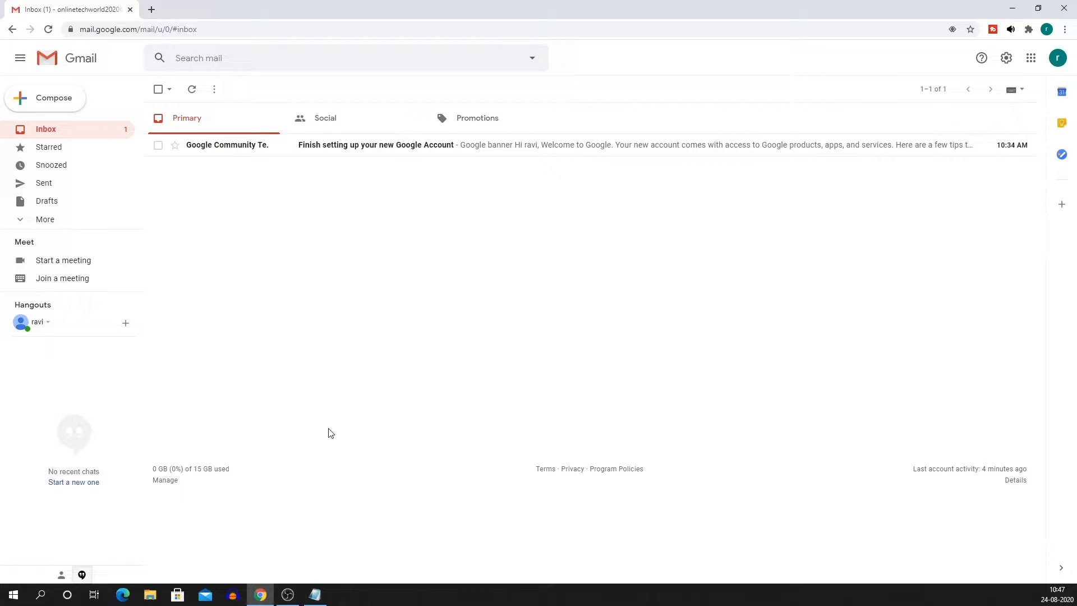
Open a new tab and go to the Shopify website from its shortcut.
{"action": "left_click", "coordinate": [152, 9]}
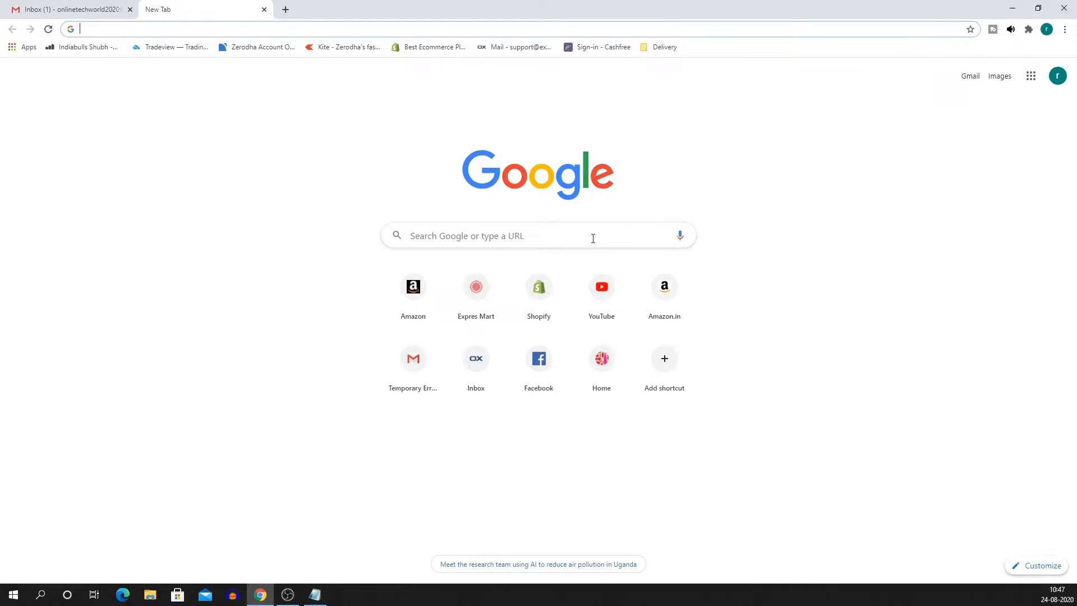
{"action": "left_click", "coordinate": [540, 297]}
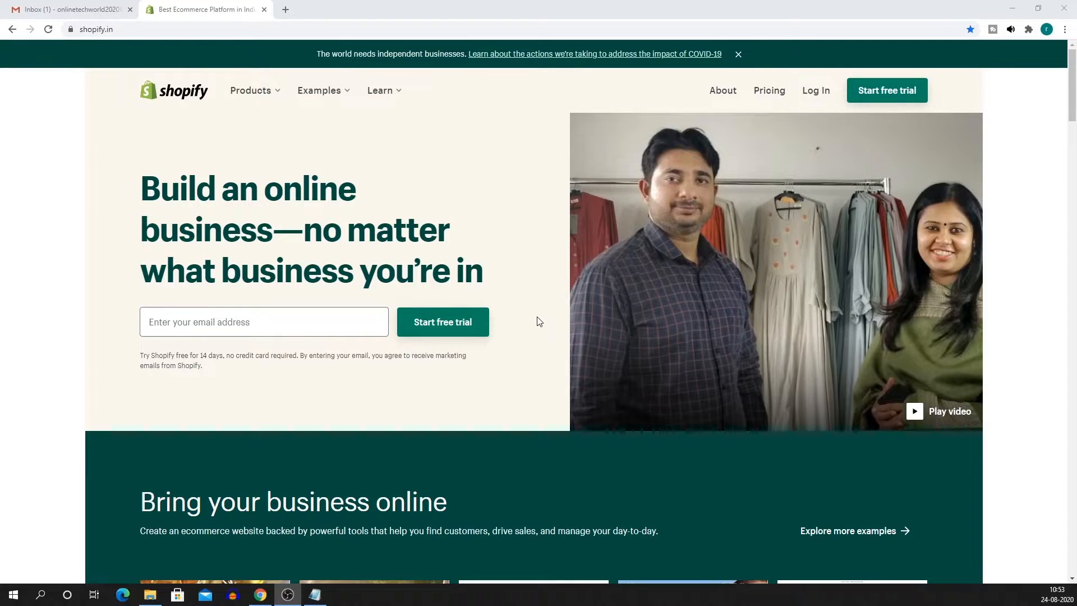
Enter the Gmail address on the Shopify homepage and start the free 14-day trial.
{"action": "scroll", "coordinate": [533, 348], "scroll_direction": "down", "scroll_amount": 7}
{"action": "scroll", "coordinate": [523, 400], "scroll_direction": "up", "scroll_amount": 7}
{"action": "left_click_drag", "start_coordinate": [175, 358], "coordinate": [279, 389]}
{"action": "left_click", "coordinate": [279, 390]}
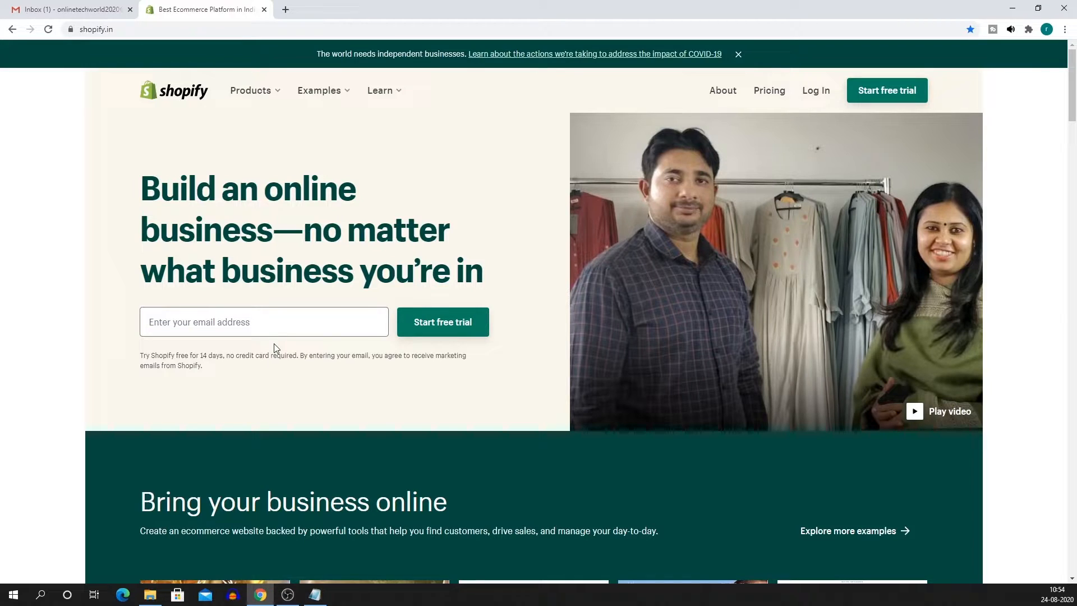
{"action": "left_click", "coordinate": [228, 313]}
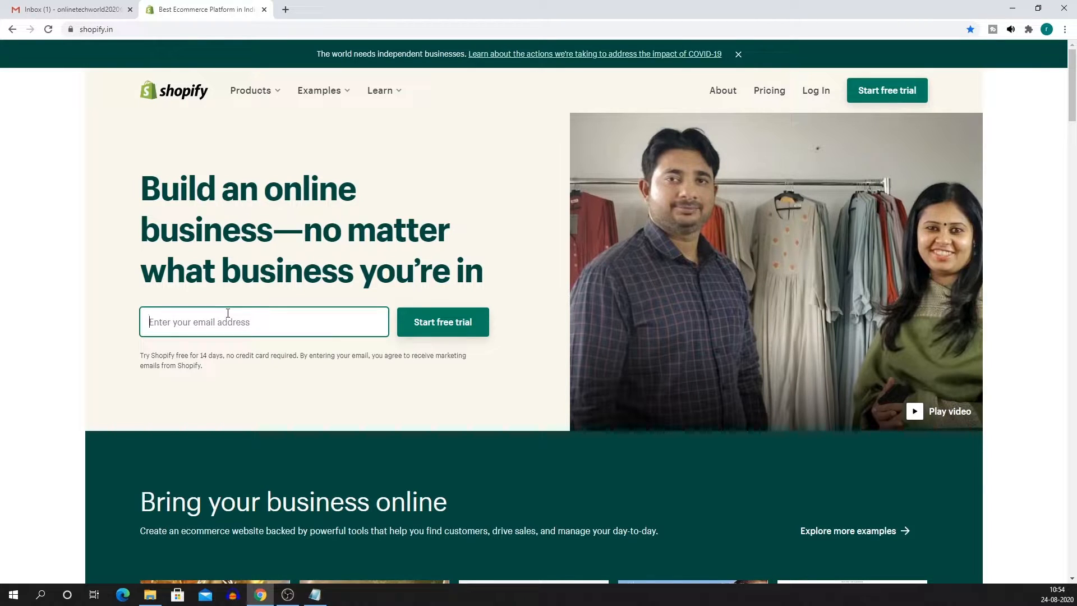
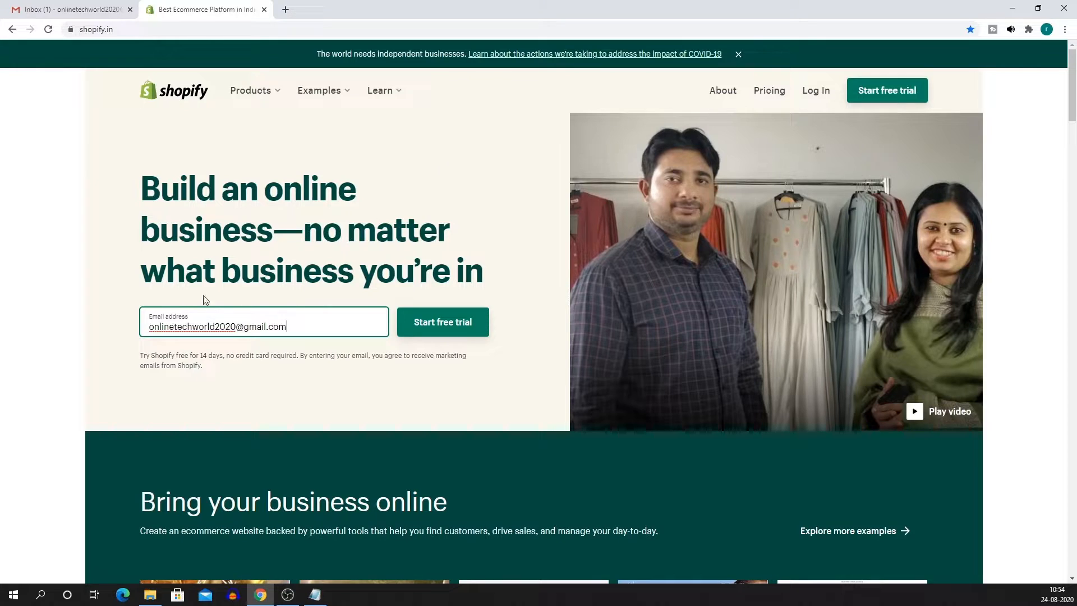
{"action": "left_click", "coordinate": [426, 319]}
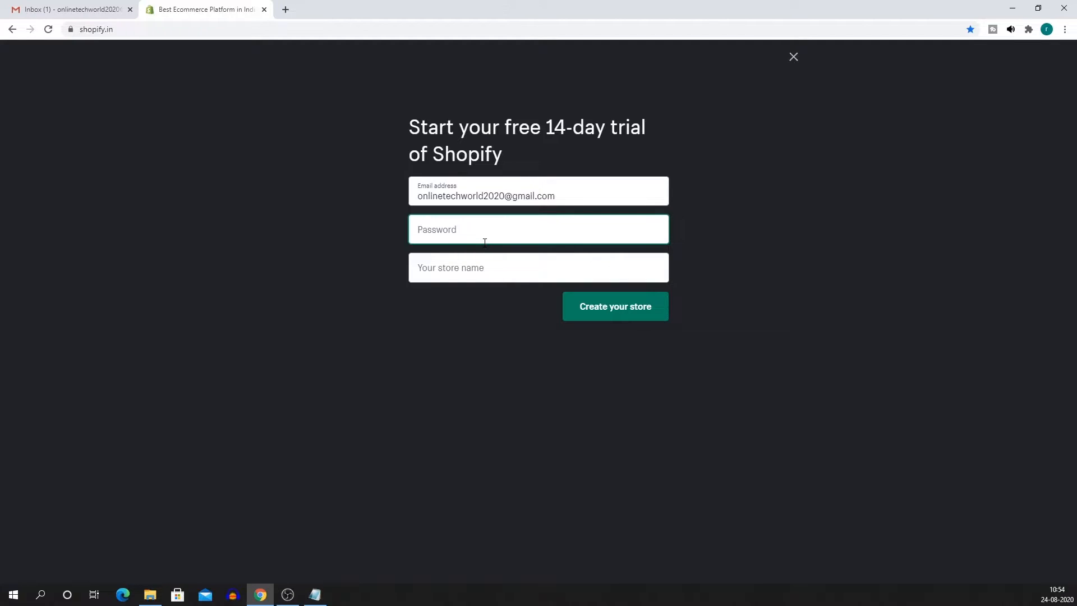
Enter a password and the store name superrrmart, then create the trial store.
{"action": "type", "text": "•••••"}
{"action": "key", "text": "Tab"}
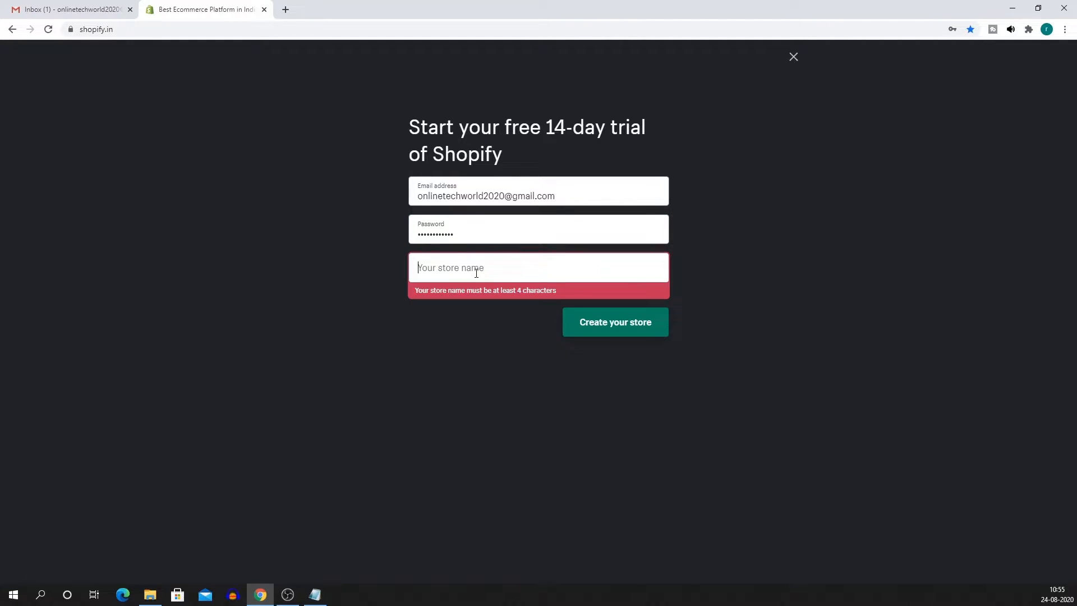
{"action": "left_click", "coordinate": [315, 595]}
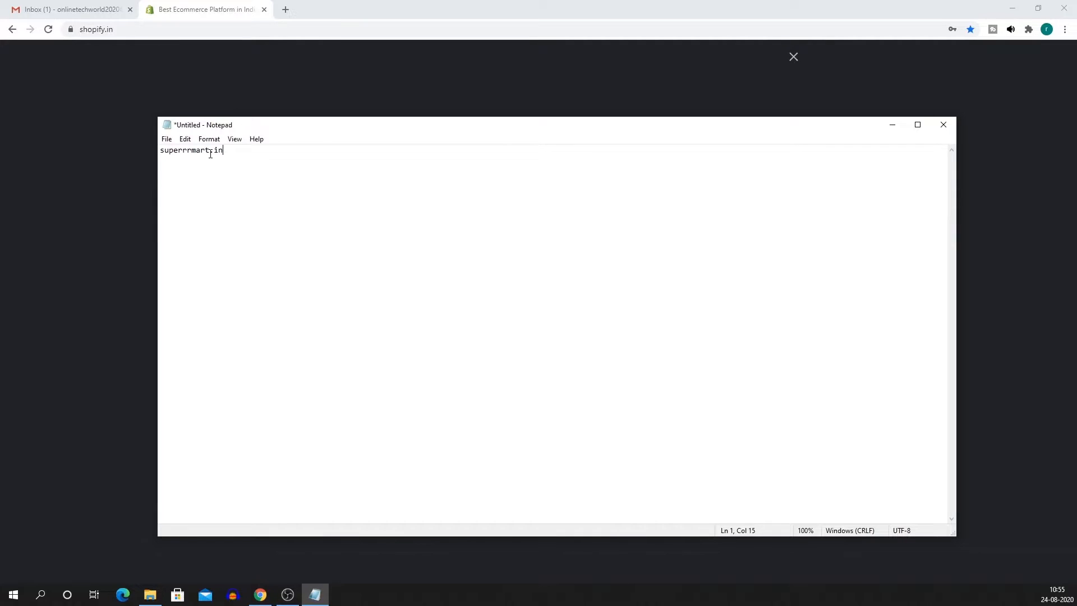
{"action": "left_click_drag", "start_coordinate": [210, 154], "coordinate": [148, 159]}
{"action": "key", "text": "ctrl+c"}
{"action": "left_click", "coordinate": [893, 125]}
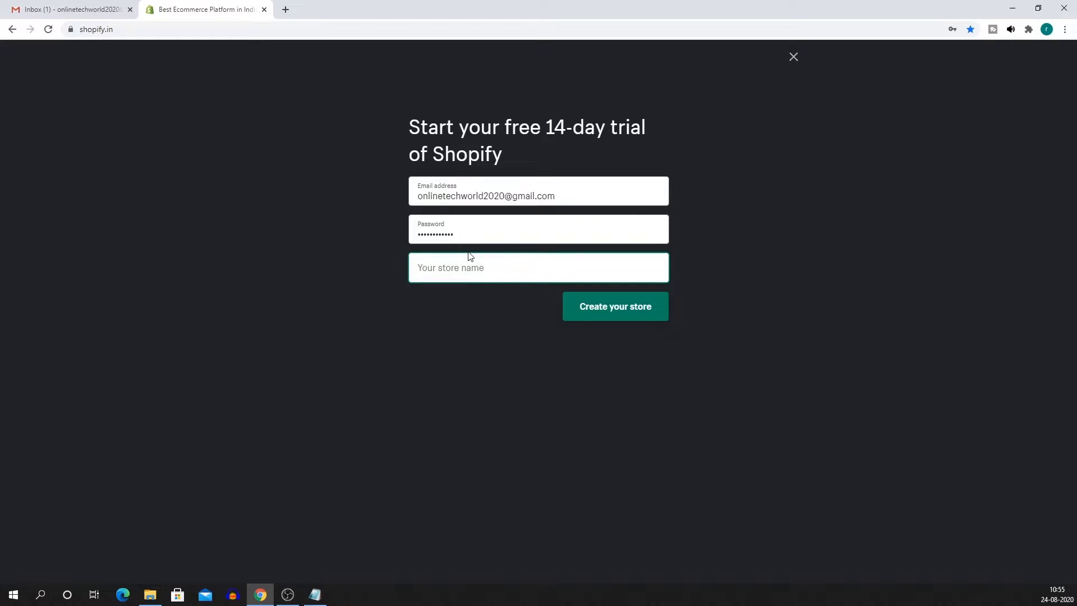
{"action": "key", "text": "ctrl+v"}
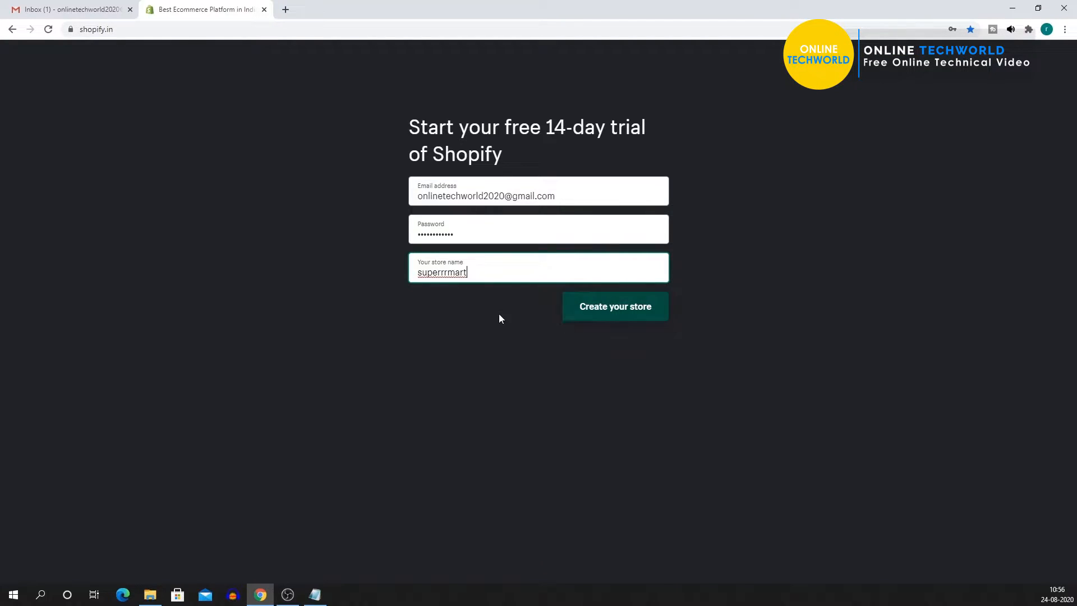
{"action": "left_click", "coordinate": [602, 312]}
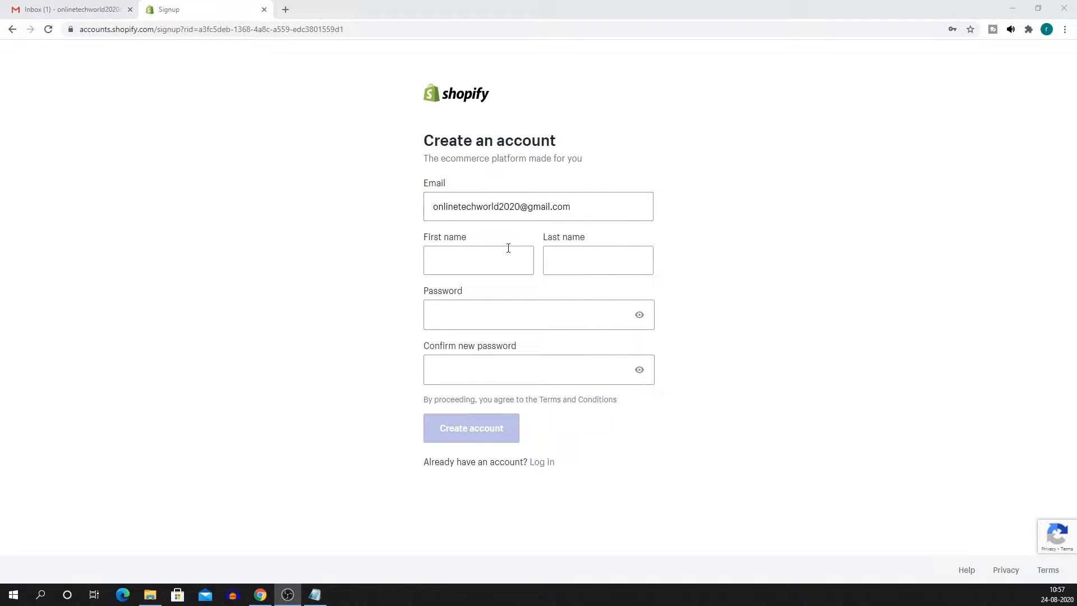
Fill in the first and last name, enter and confirm the account password, and create the account.
{"action": "left_click", "coordinate": [435, 263]}
{"action": "key", "text": "Tab"}
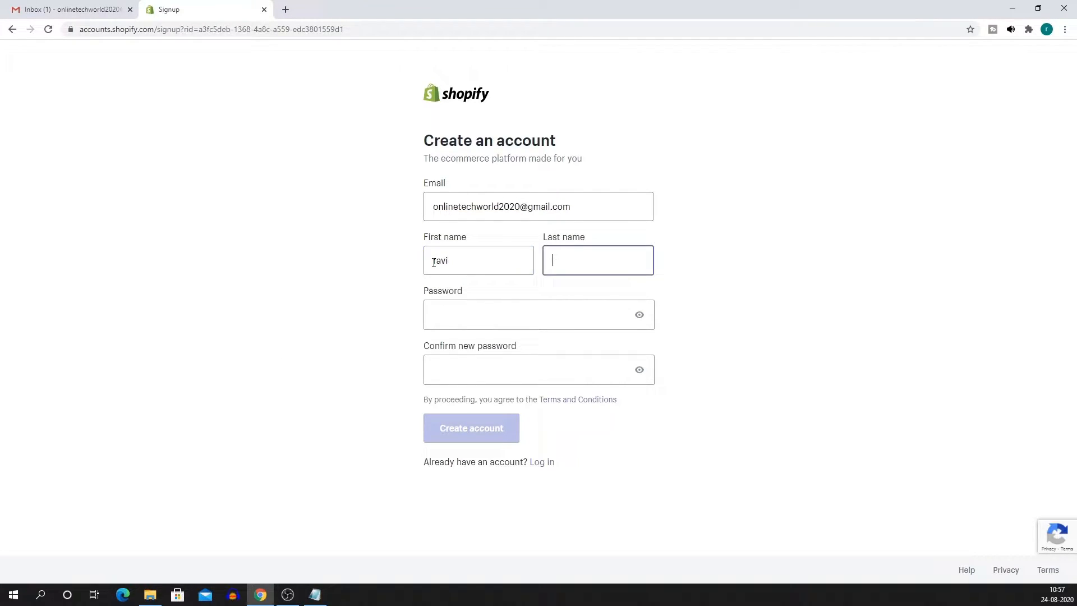
{"action": "key", "text": "Tab"}
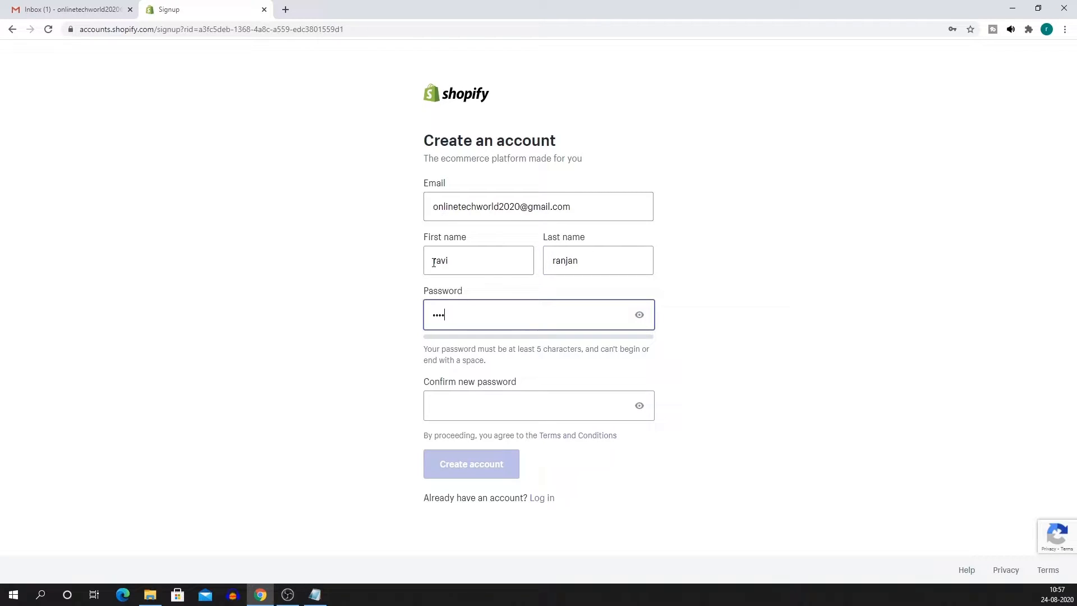
{"action": "type", "text": "•••••••"}
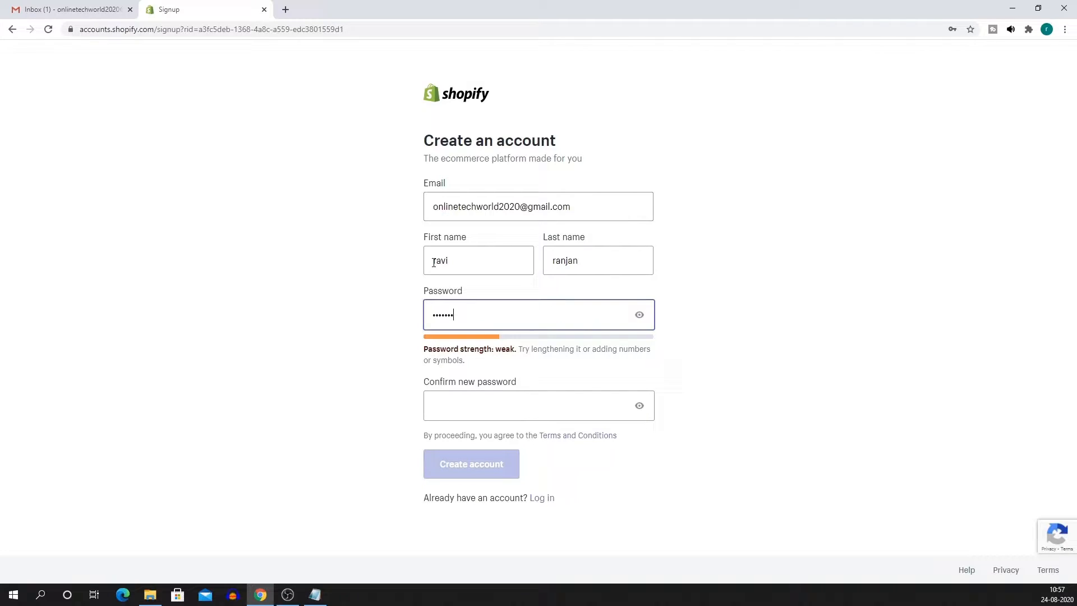
{"action": "type", "text": "••••"}
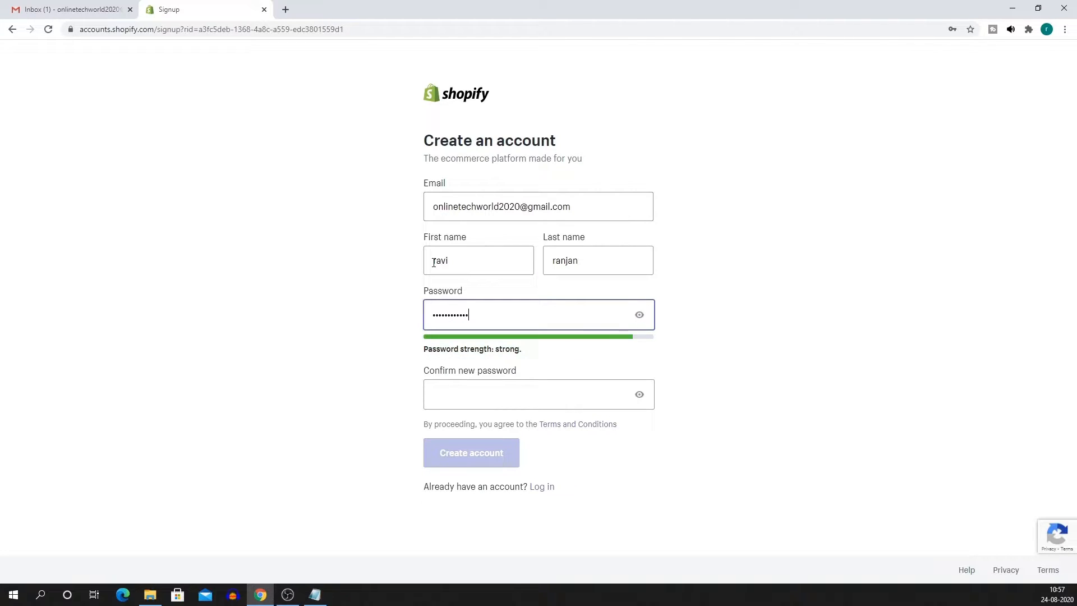
{"action": "key", "text": "Tab"}
{"action": "key", "text": "Tab"}
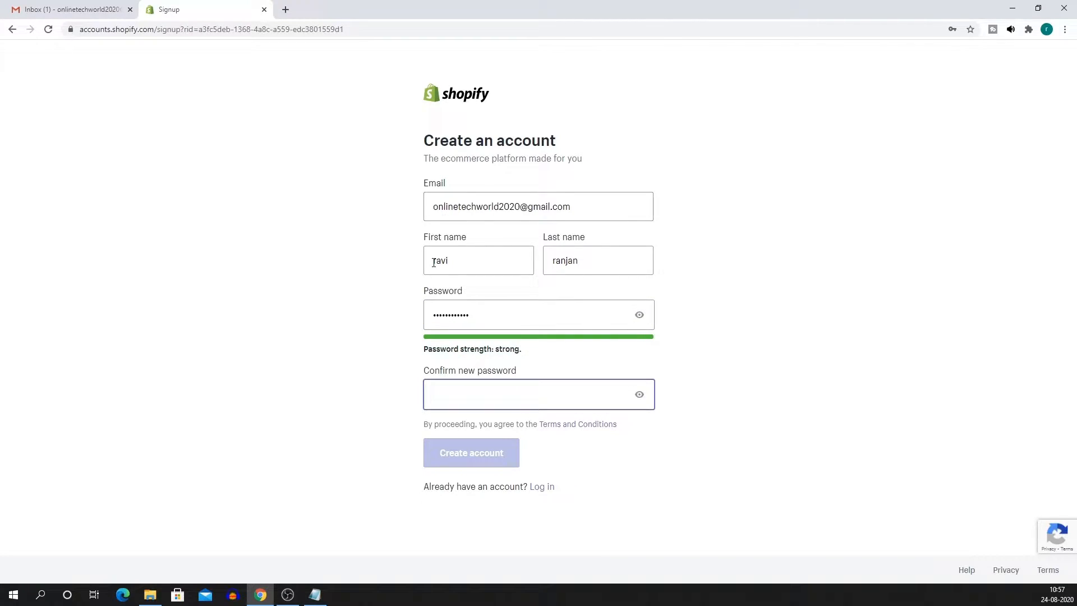
{"action": "type", "text": "•"}
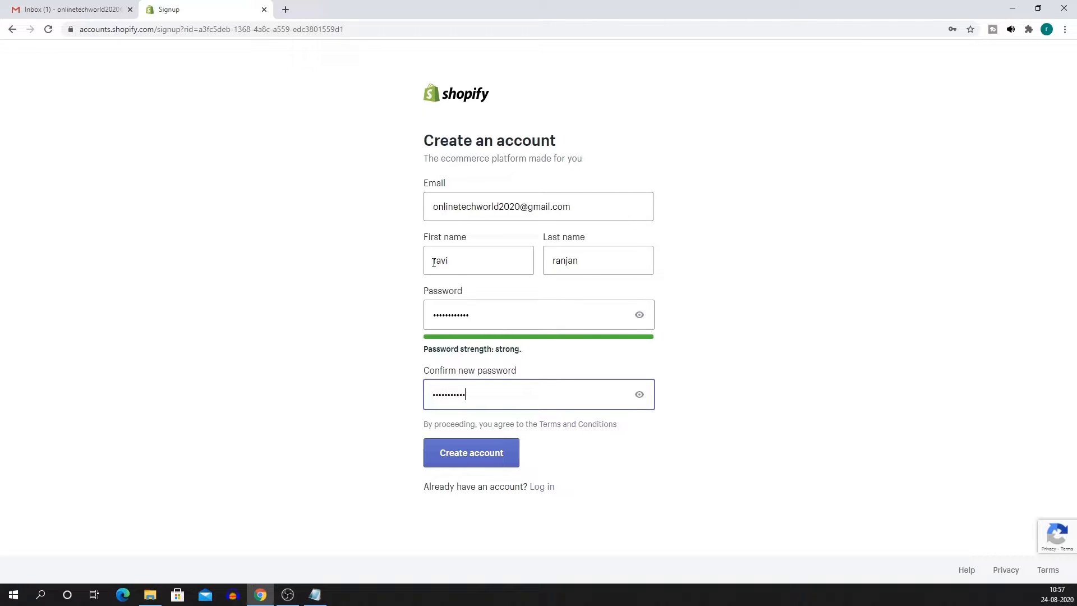
{"action": "left_click", "coordinate": [465, 457]}
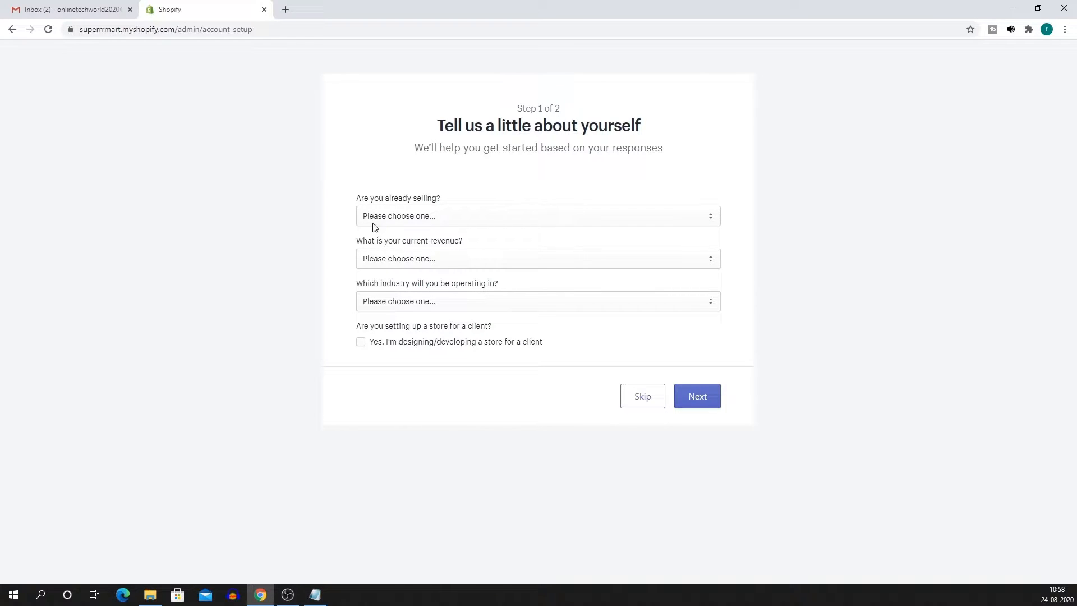
Answer that you're just playing around, want help creating a logo, and have ₹0 INR revenue.
{"action": "left_click", "coordinate": [448, 217]}
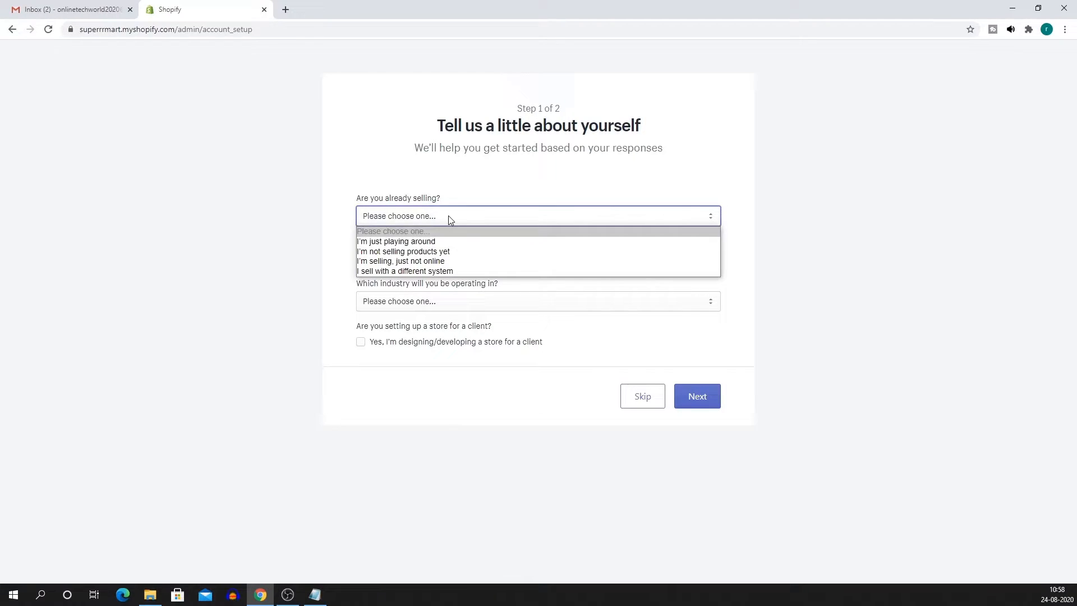
{"action": "left_click", "coordinate": [417, 242]}
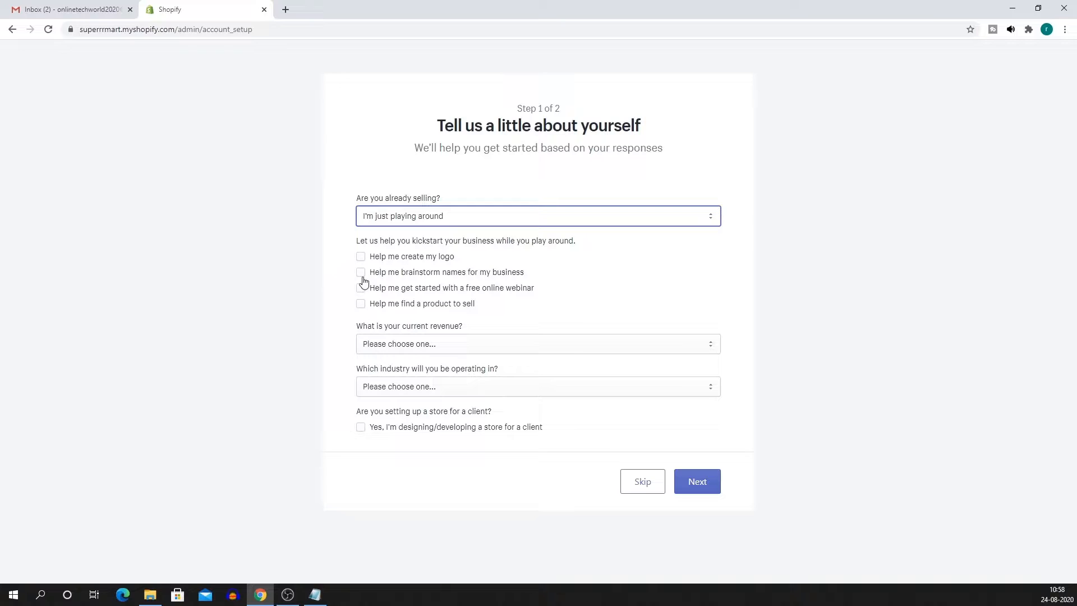
{"action": "left_click", "coordinate": [360, 257]}
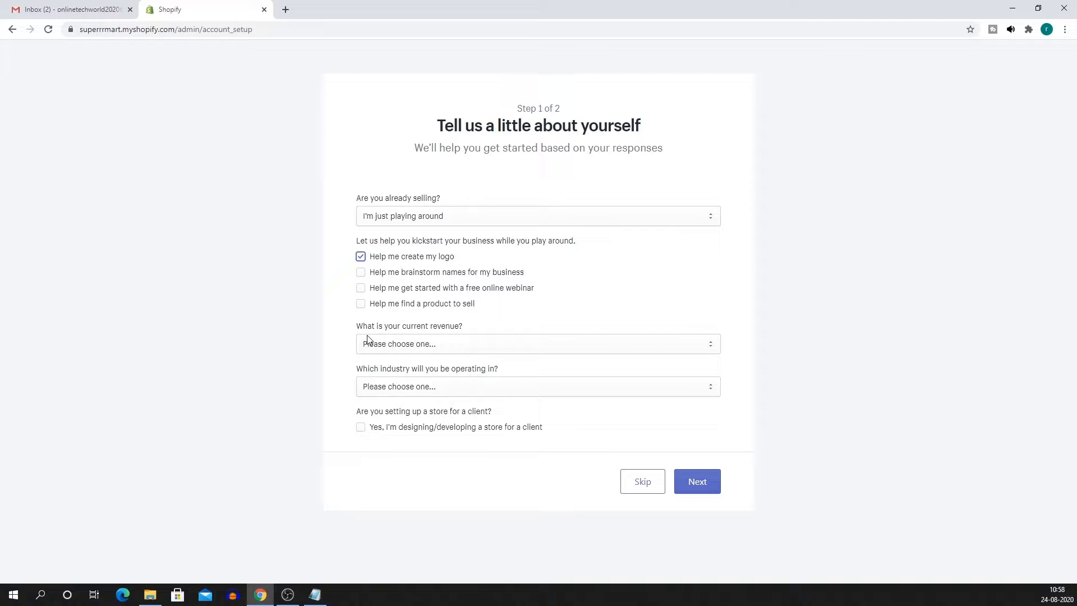
{"action": "left_click", "coordinate": [420, 340]}
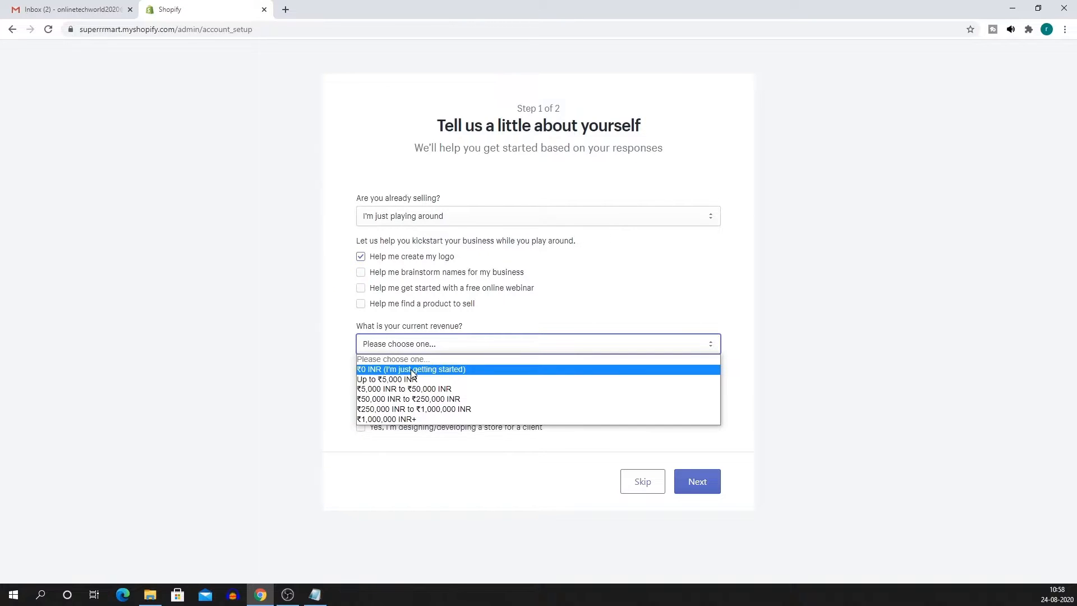
{"action": "left_click", "coordinate": [416, 366]}
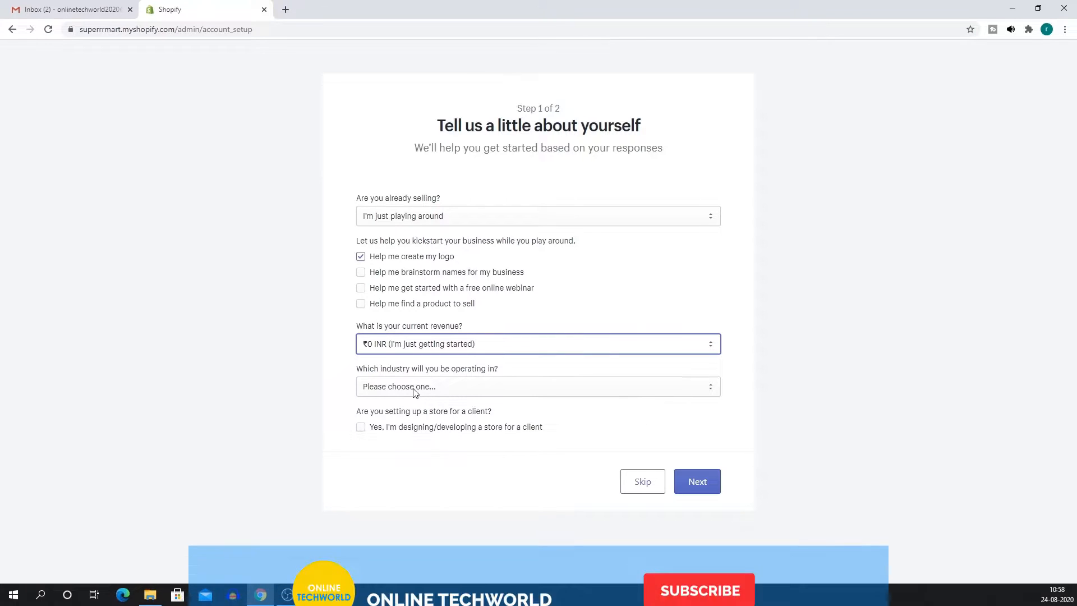
Choose Groceries as the industry and continue to the address step.
{"action": "left_click", "coordinate": [503, 391]}
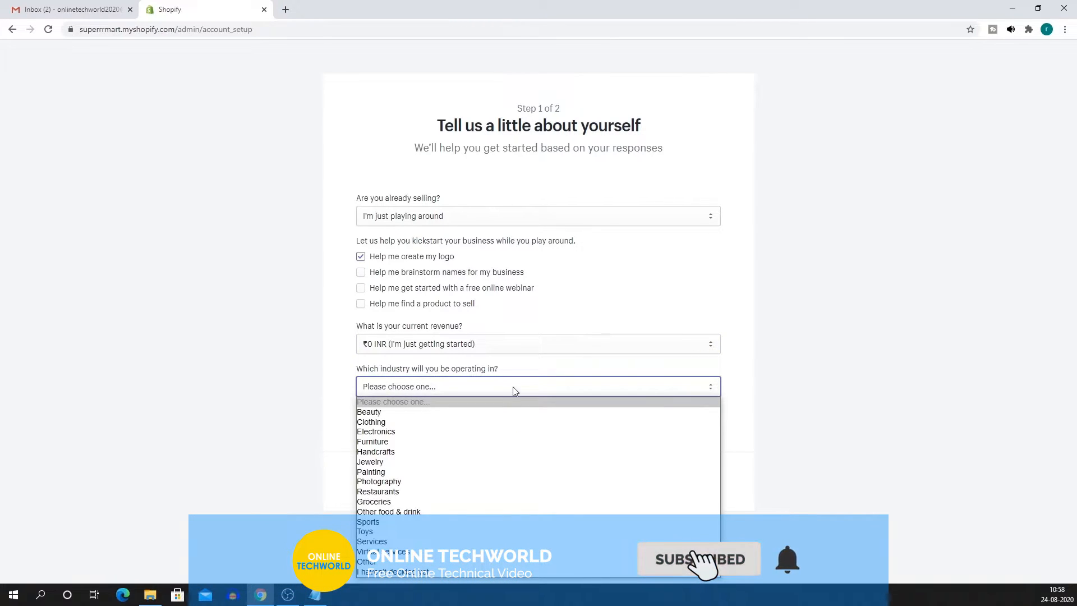
{"action": "left_click", "coordinate": [513, 387]}
{"action": "left_click", "coordinate": [677, 386]}
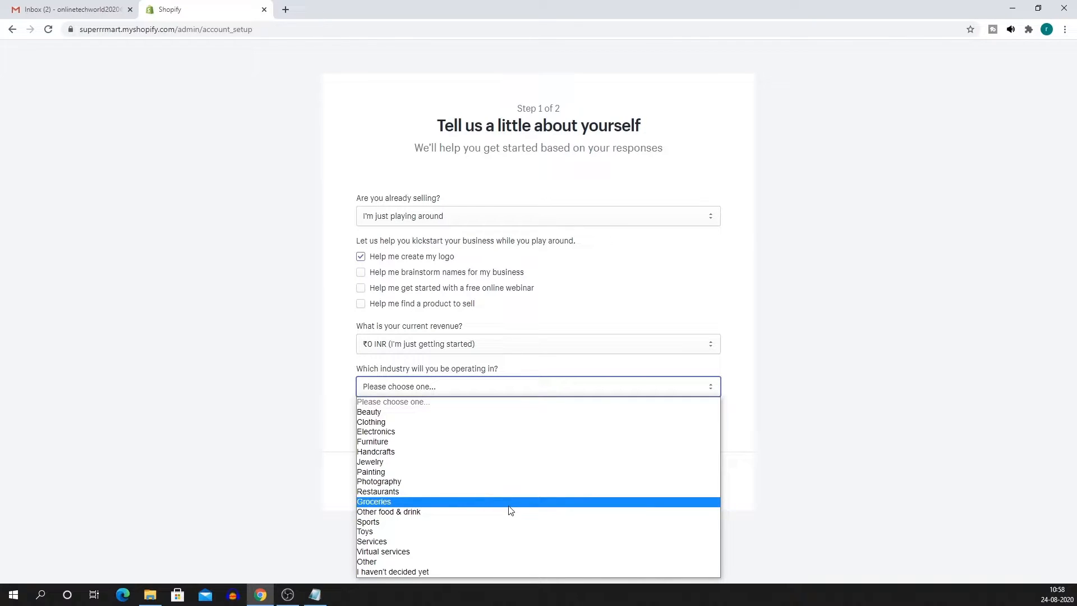
{"action": "left_click", "coordinate": [510, 505]}
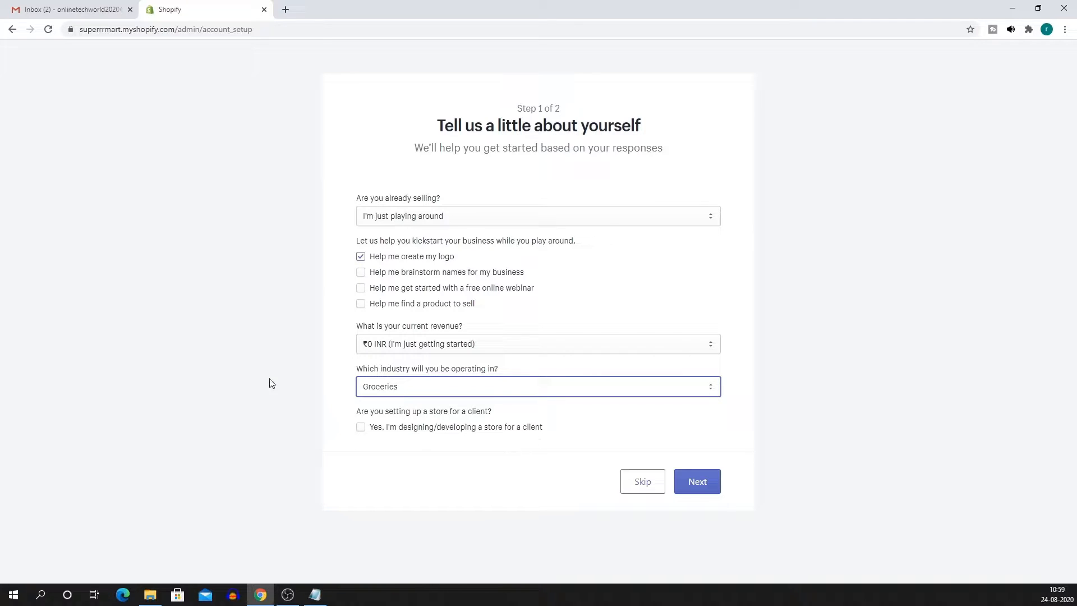
{"action": "left_click", "coordinate": [697, 485]}
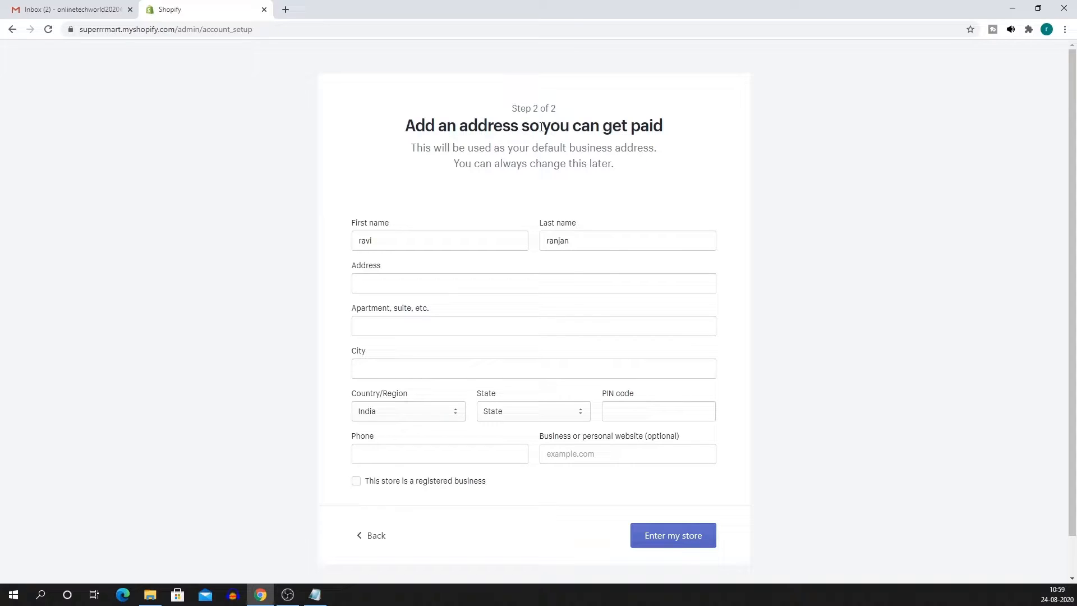
Enter the business address and phone details, mark it a registered business, and enter the store.
{"action": "scroll", "coordinate": [664, 140], "scroll_direction": "down", "scroll_amount": 2}
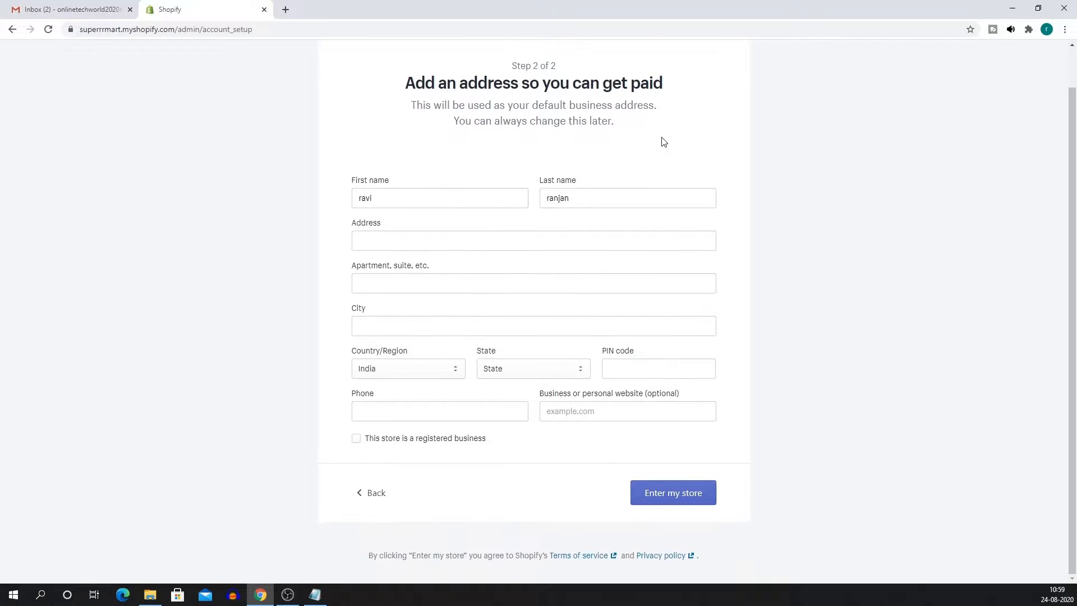
{"action": "scroll", "coordinate": [635, 143], "scroll_direction": "up", "scroll_amount": 2}
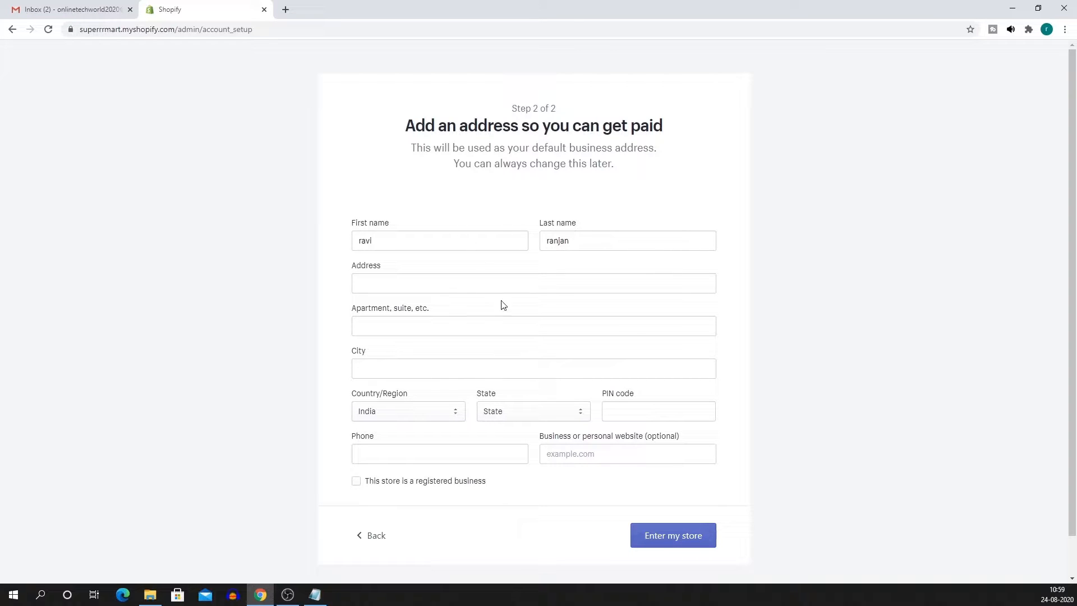
{"action": "left_click", "coordinate": [415, 279]}
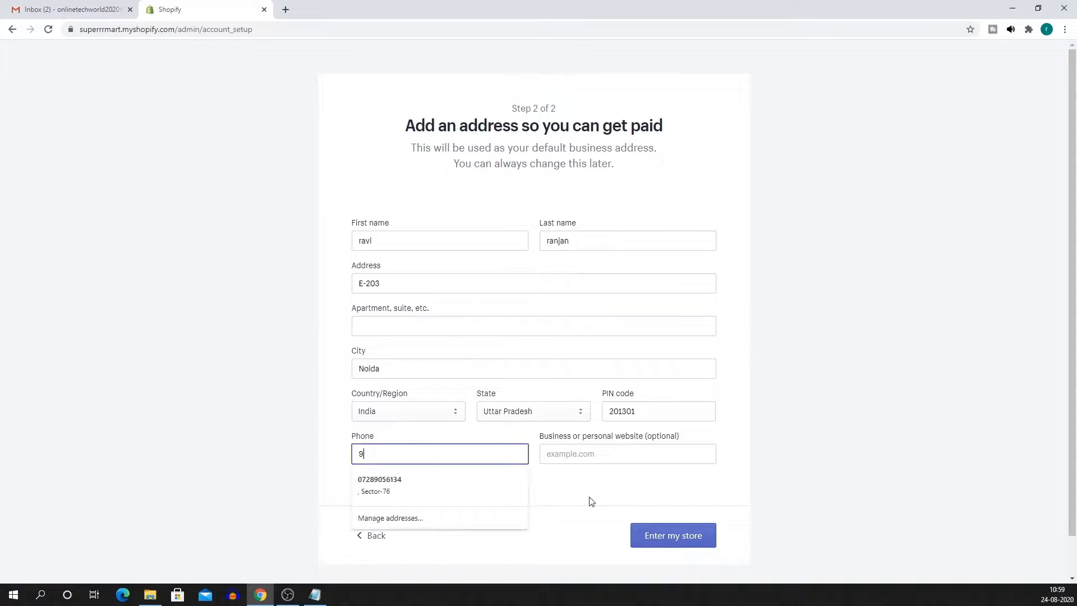
{"action": "left_click", "coordinate": [371, 485]}
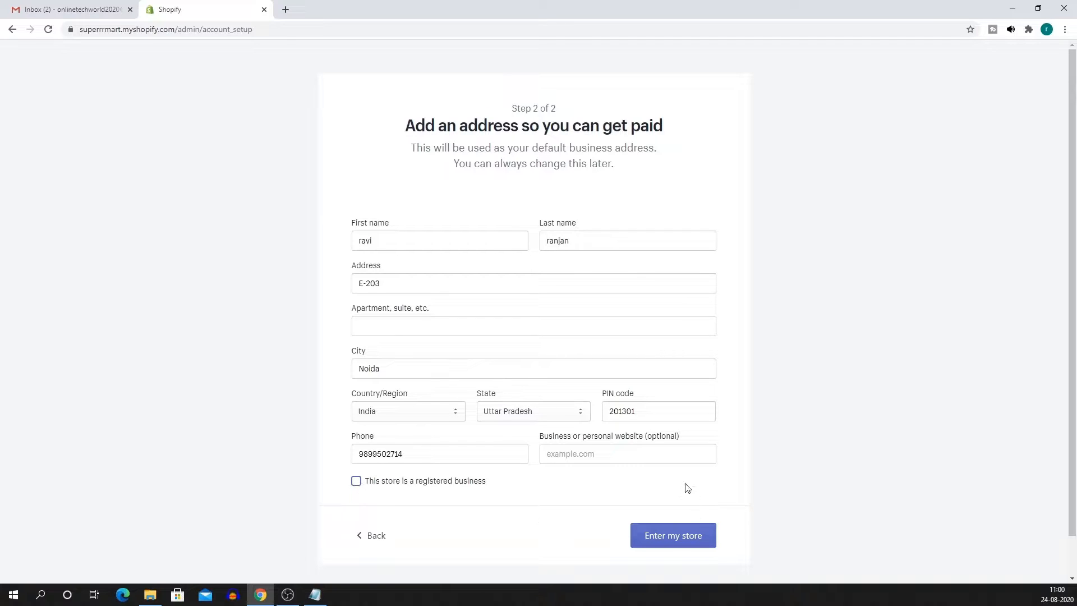
{"action": "left_click", "coordinate": [669, 539]}
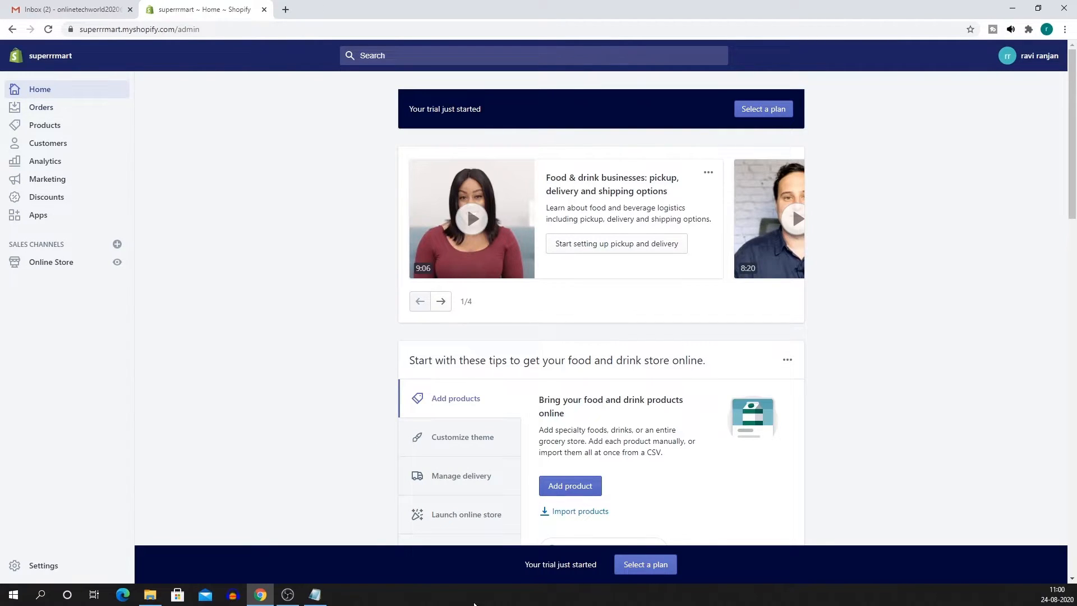
Scroll through the superrrmart Home page's trial notice and getting-started cards, ending at the top.
{"action": "scroll", "coordinate": [255, 352], "scroll_direction": "down", "scroll_amount": 5}
{"action": "scroll", "coordinate": [278, 389], "scroll_direction": "down", "scroll_amount": 3}
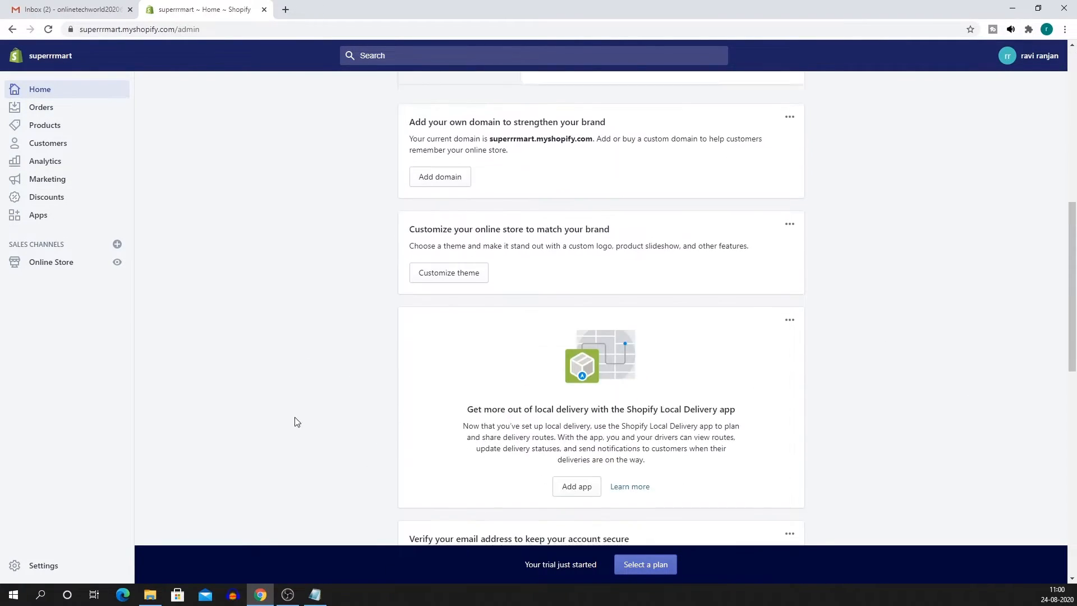
{"action": "scroll", "coordinate": [331, 446], "scroll_direction": "up", "scroll_amount": 6}
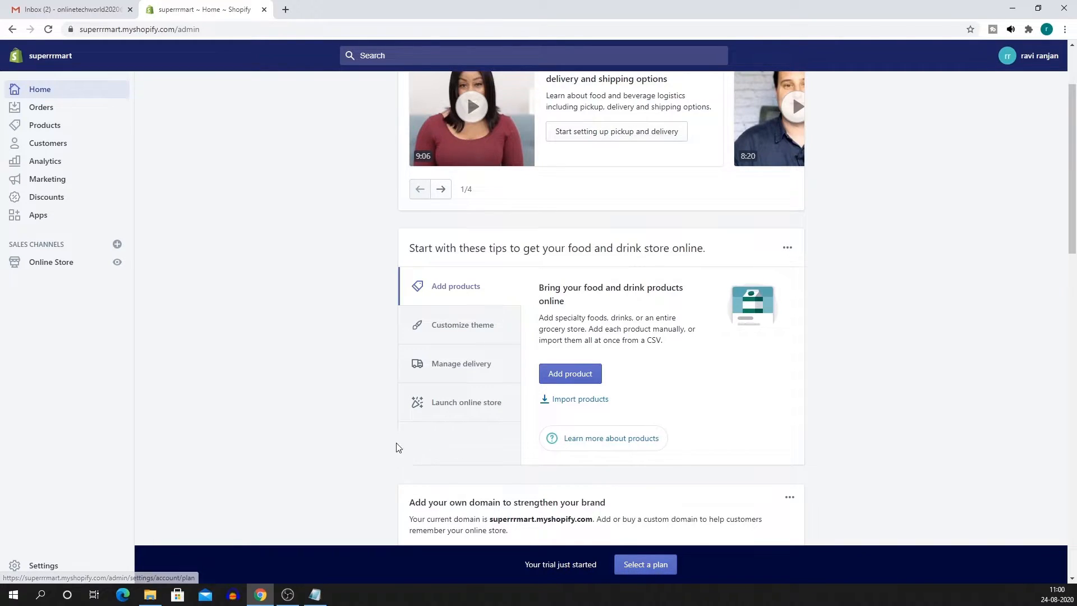
{"action": "scroll", "coordinate": [328, 385], "scroll_direction": "up", "scroll_amount": 1}
{"action": "scroll", "coordinate": [401, 260], "scroll_direction": "down", "scroll_amount": 6}
{"action": "scroll", "coordinate": [391, 385], "scroll_direction": "up", "scroll_amount": 4}
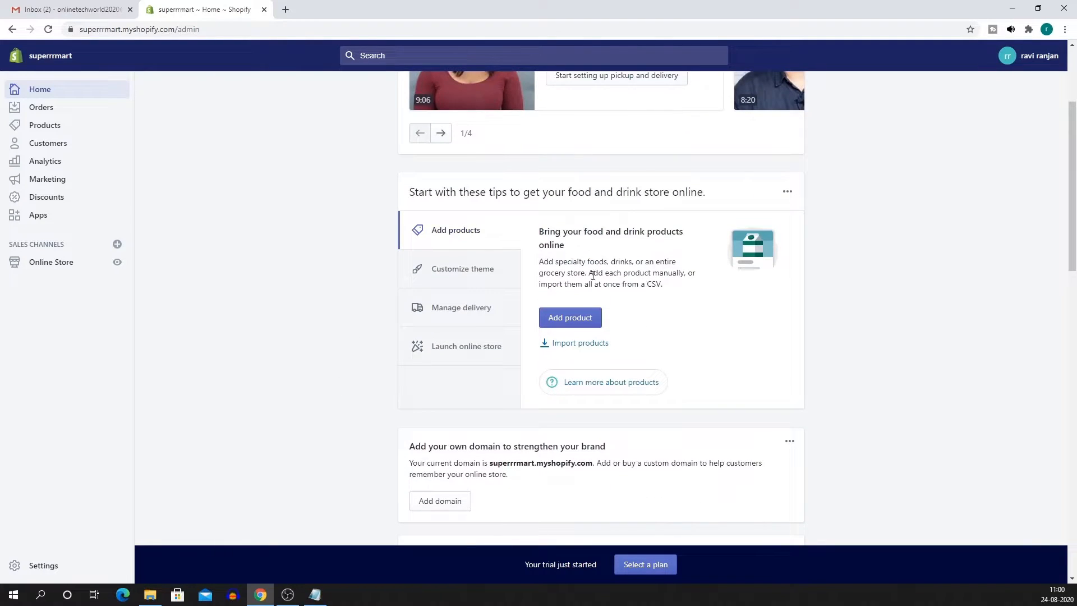
{"action": "scroll", "coordinate": [443, 310], "scroll_direction": "down", "scroll_amount": 2}
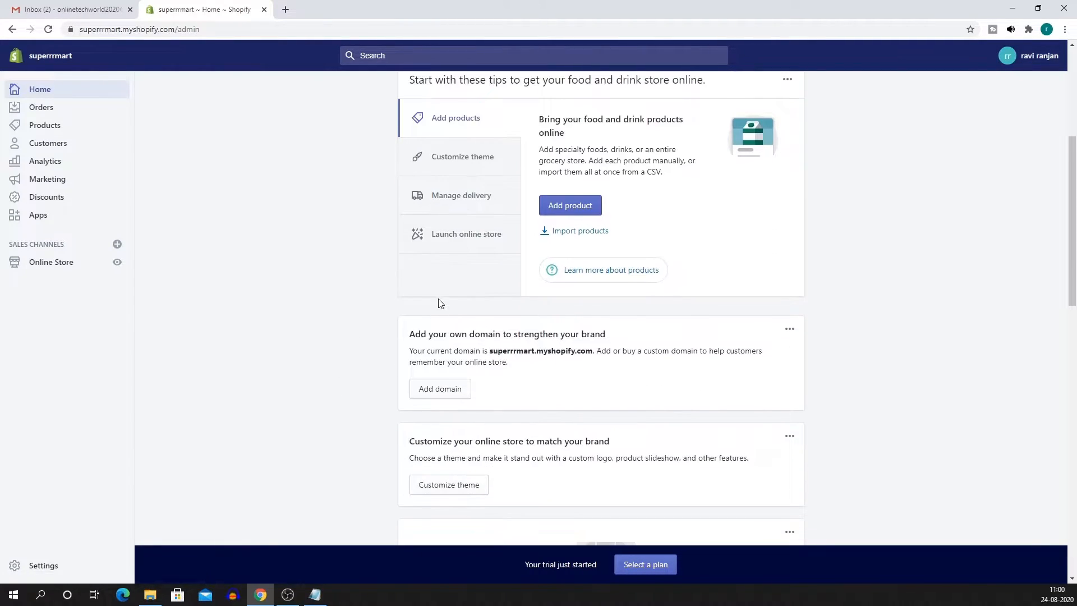
{"action": "scroll", "coordinate": [488, 236], "scroll_direction": "down", "scroll_amount": 1}
{"action": "scroll", "coordinate": [427, 280], "scroll_direction": "up", "scroll_amount": 1}
{"action": "scroll", "coordinate": [609, 402], "scroll_direction": "down", "scroll_amount": 3}
{"action": "scroll", "coordinate": [575, 389], "scroll_direction": "up", "scroll_amount": 3}
{"action": "scroll", "coordinate": [575, 389], "scroll_direction": "down", "scroll_amount": 7}
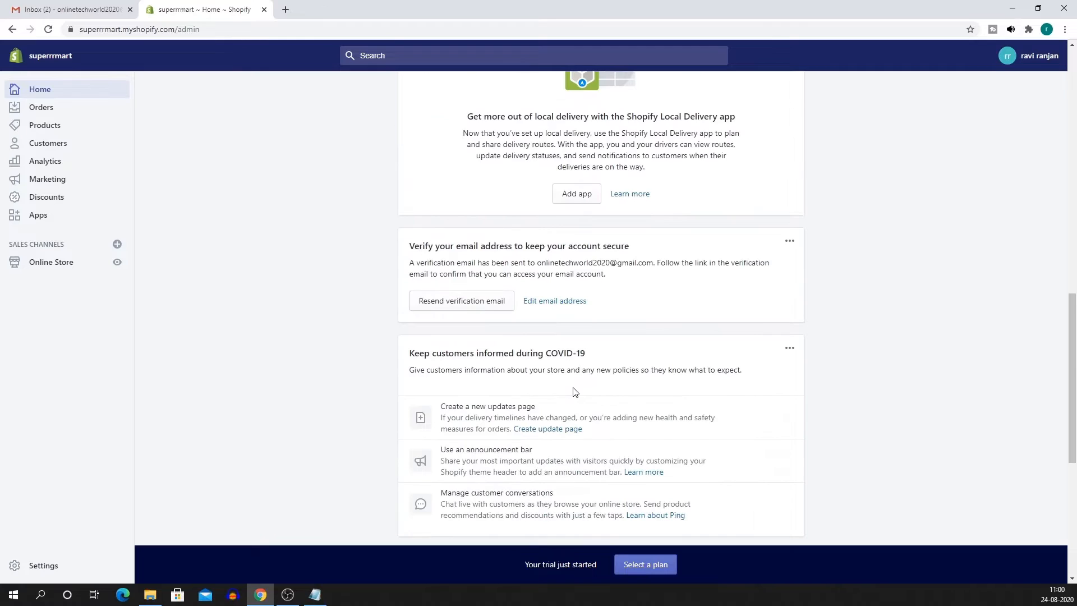
{"action": "scroll", "coordinate": [511, 398], "scroll_direction": "down", "scroll_amount": 5}
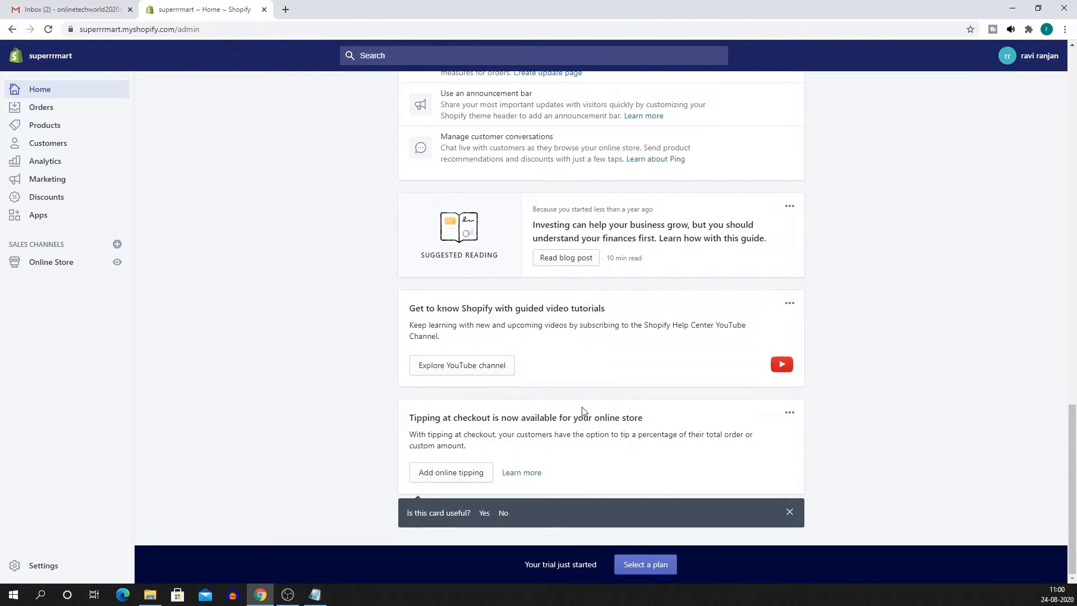
{"action": "scroll", "coordinate": [403, 453], "scroll_direction": "up", "scroll_amount": 15}
{"action": "scroll", "coordinate": [405, 464], "scroll_direction": "up", "scroll_amount": 5}
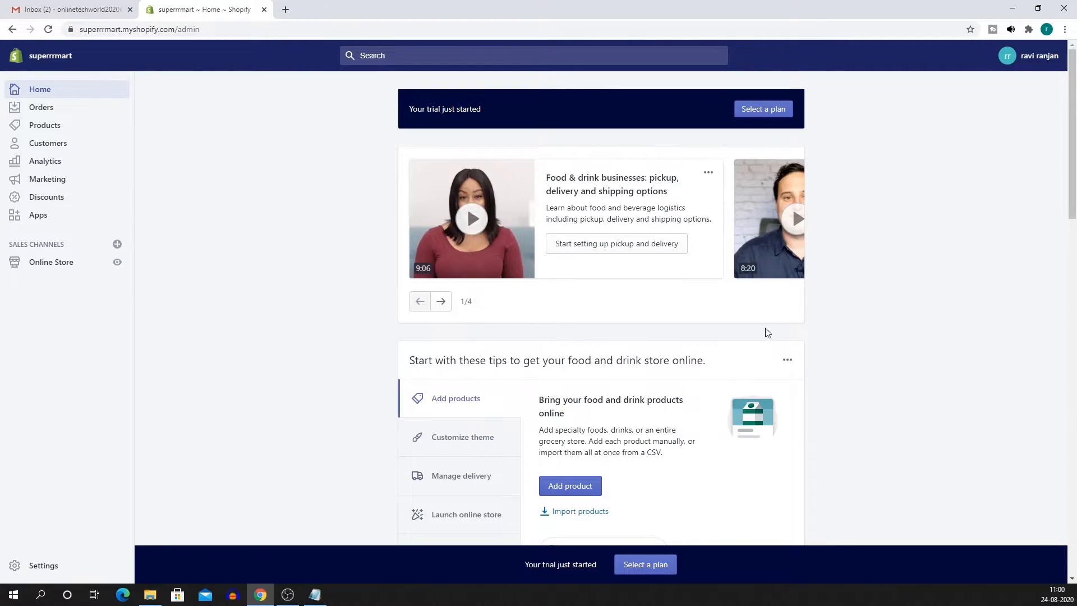
{"action": "scroll", "coordinate": [505, 359], "scroll_direction": "down", "scroll_amount": 5}
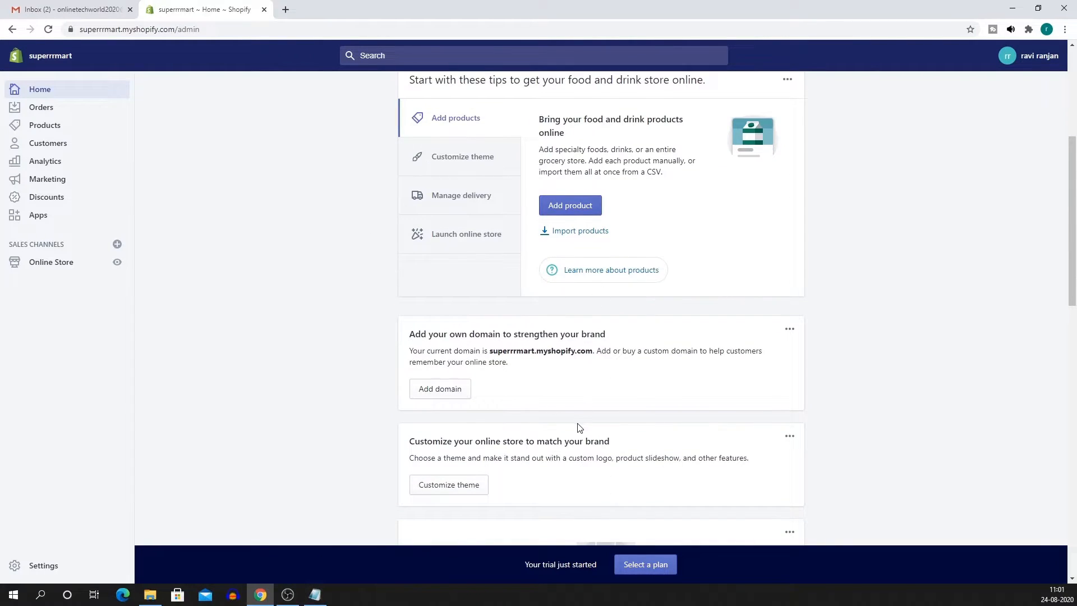
{"action": "scroll", "coordinate": [267, 351], "scroll_direction": "up", "scroll_amount": 5}
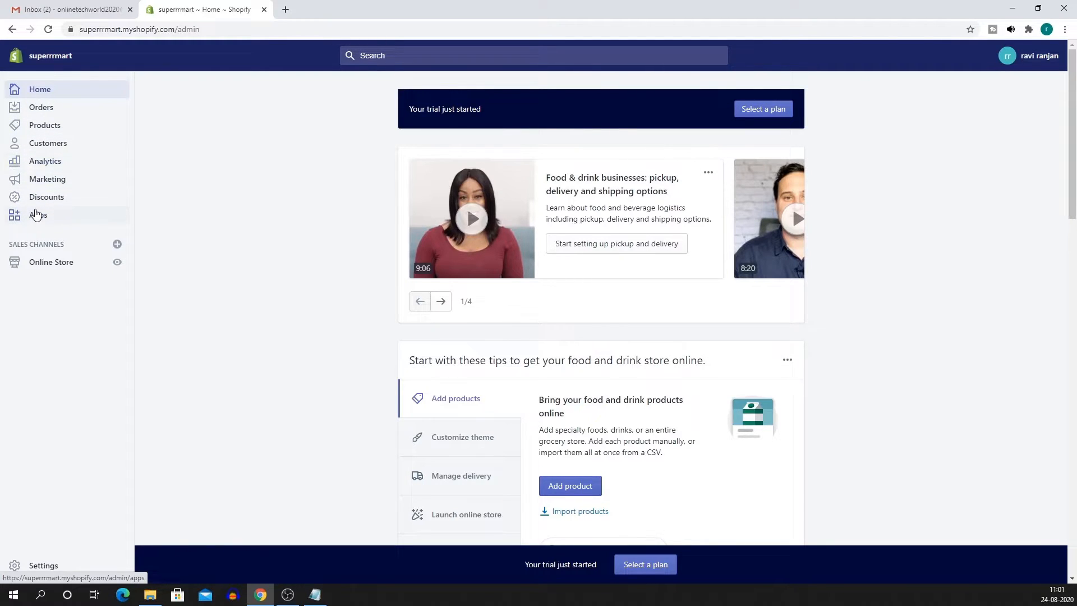
Move through the Orders and Products pages in the admin sidebar, then back to Home.
{"action": "left_click", "coordinate": [40, 108]}
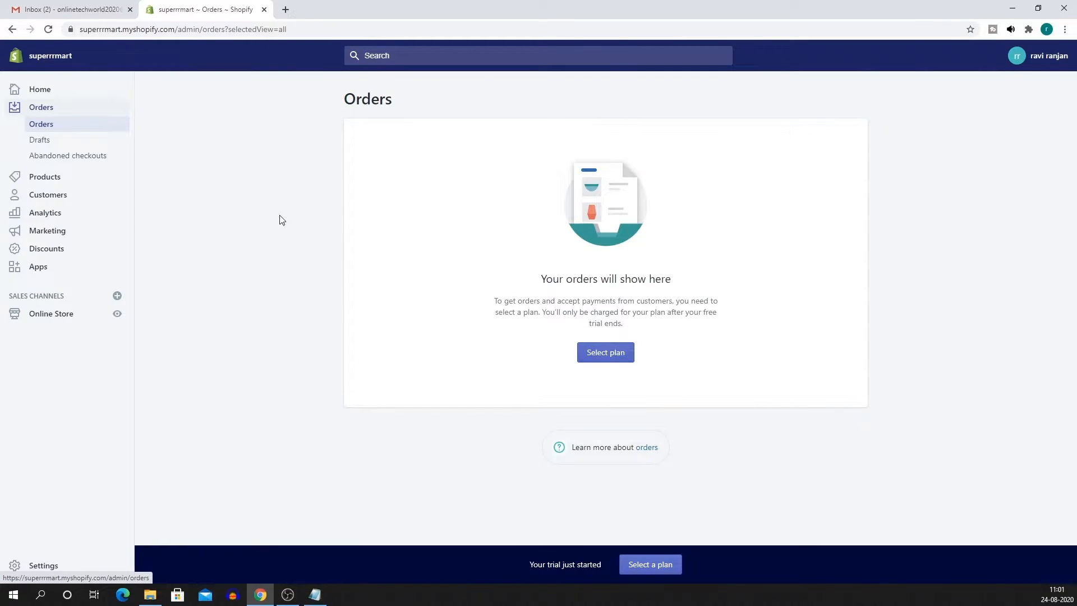
{"action": "left_click", "coordinate": [53, 180]}
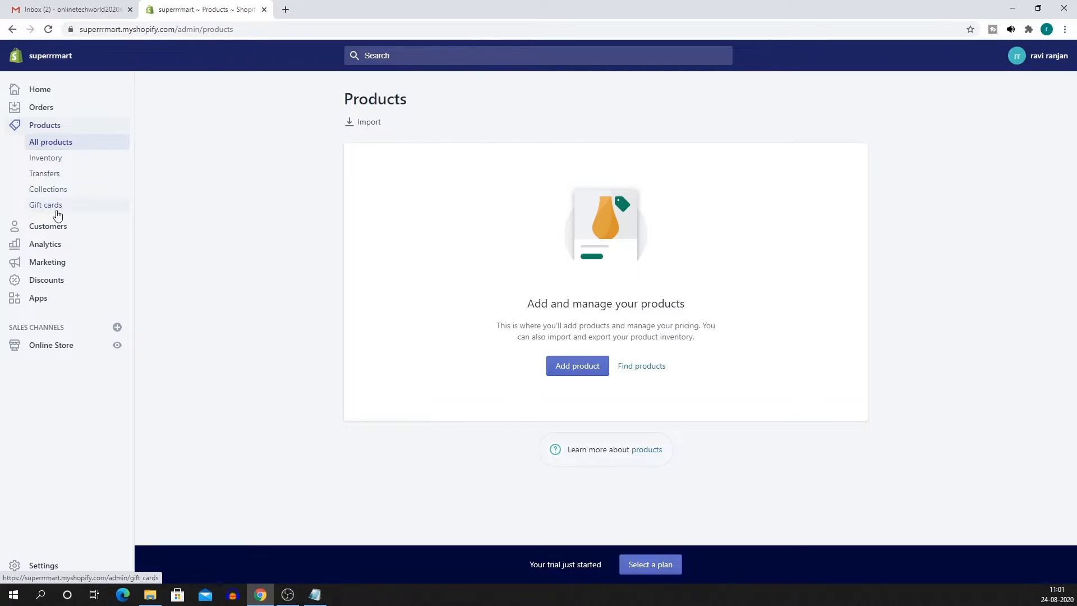
{"action": "left_click", "coordinate": [39, 90]}
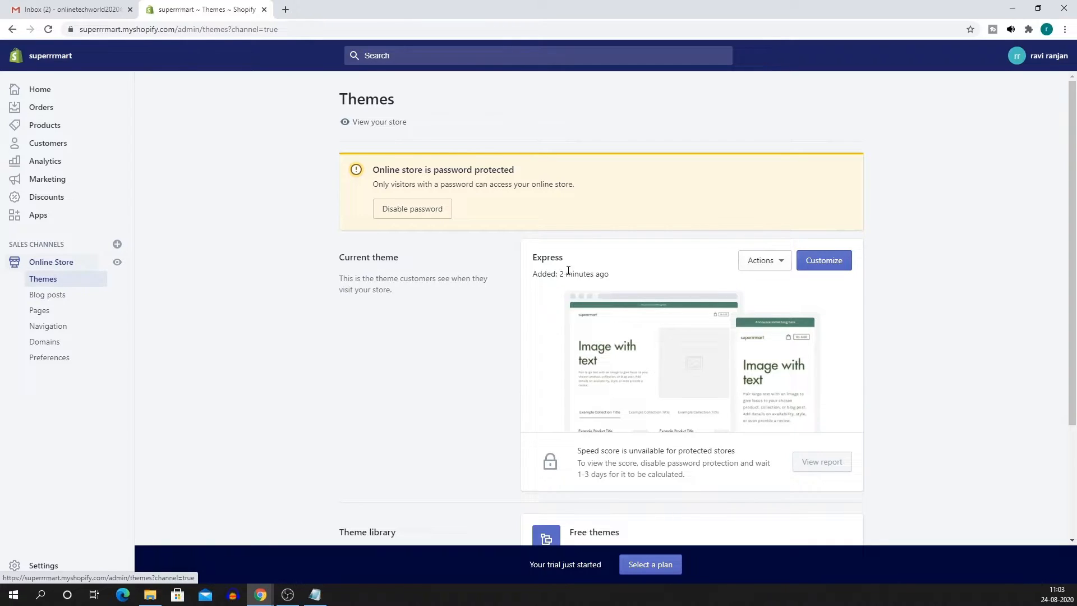
Browse the free theme gallery including Supply, close it, and go to the Products page.
{"action": "scroll", "coordinate": [613, 284], "scroll_direction": "down", "scroll_amount": 3}
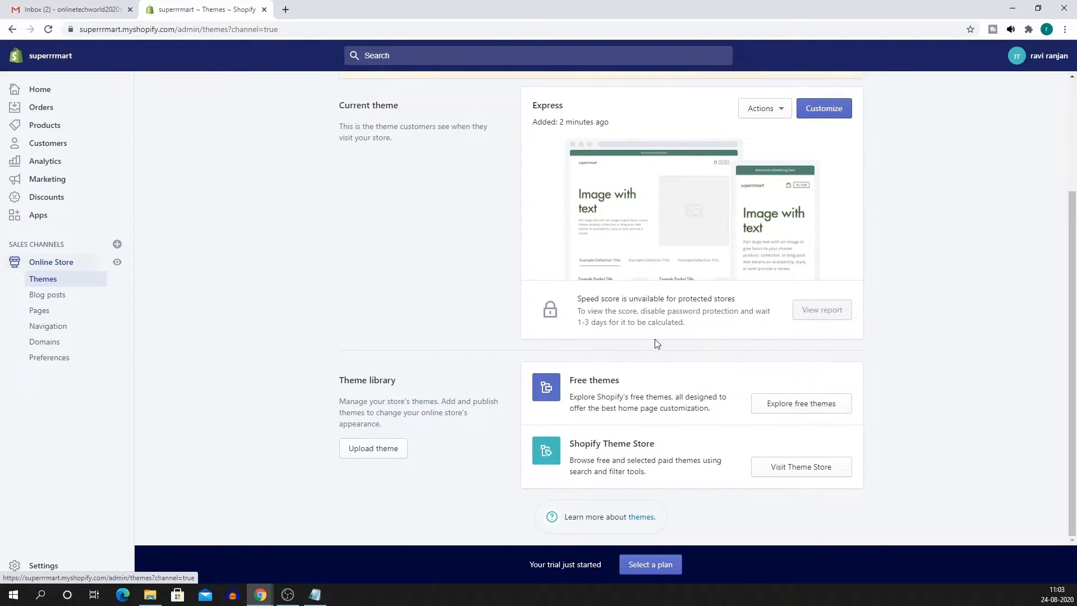
{"action": "scroll", "coordinate": [380, 328], "scroll_direction": "up", "scroll_amount": 2}
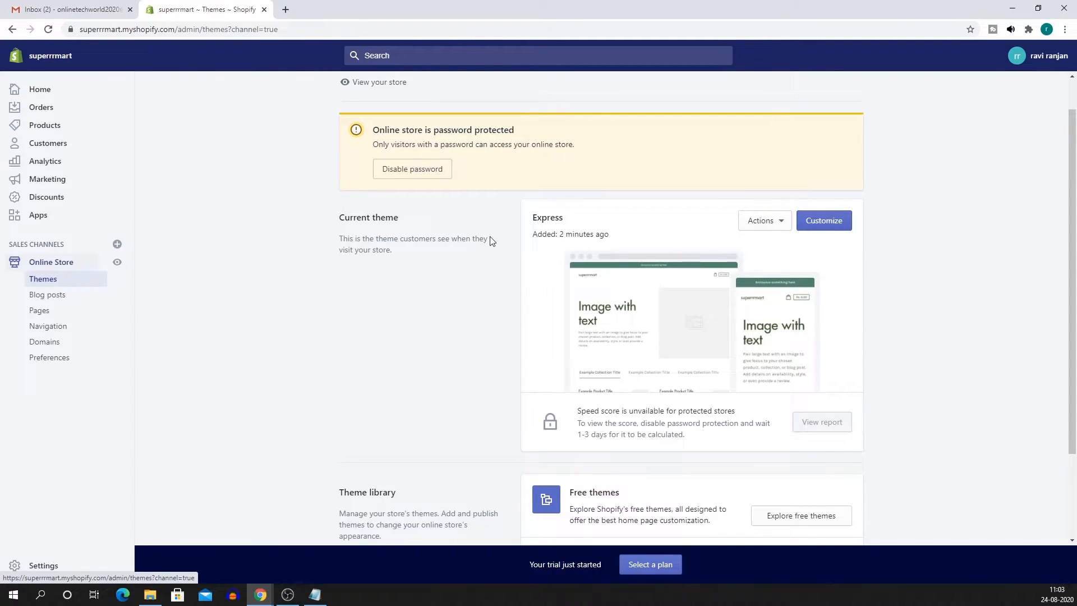
{"action": "scroll", "coordinate": [412, 290], "scroll_direction": "down", "scroll_amount": 2}
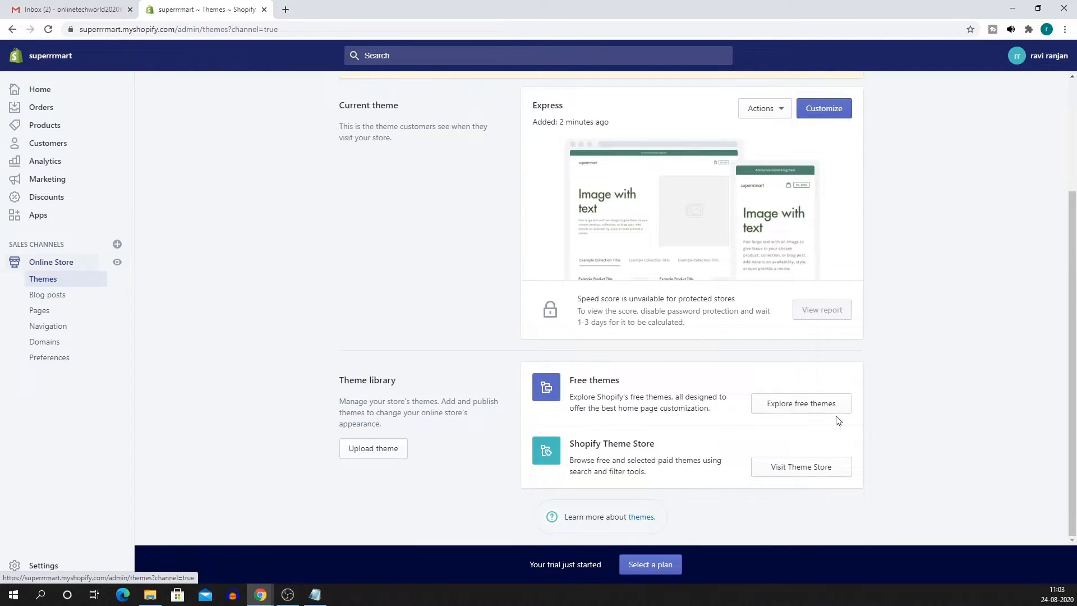
{"action": "left_click", "coordinate": [821, 407]}
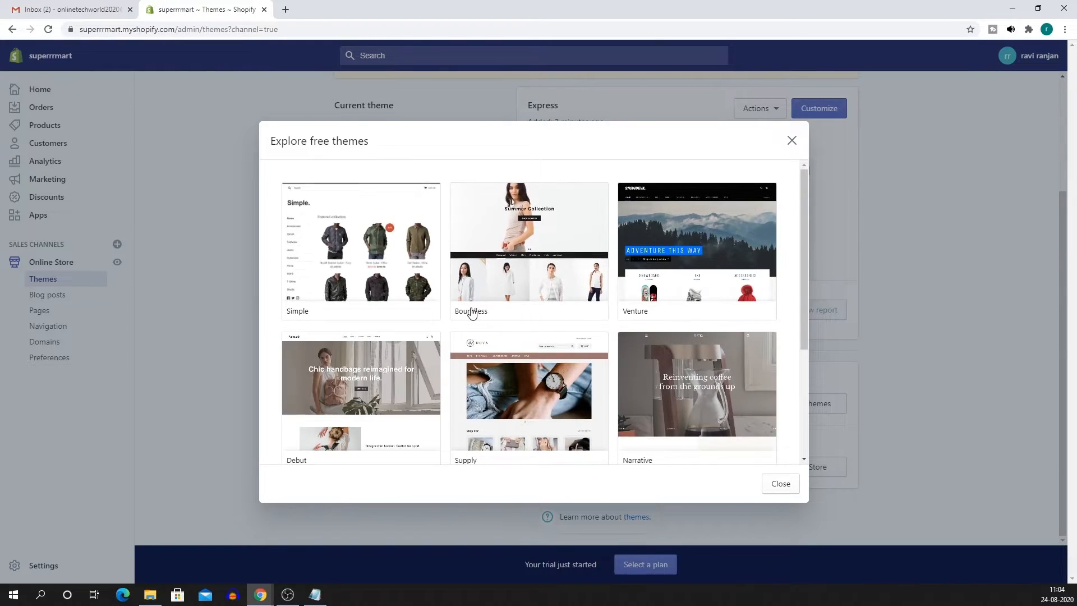
{"action": "scroll", "coordinate": [582, 314], "scroll_direction": "down", "scroll_amount": 3}
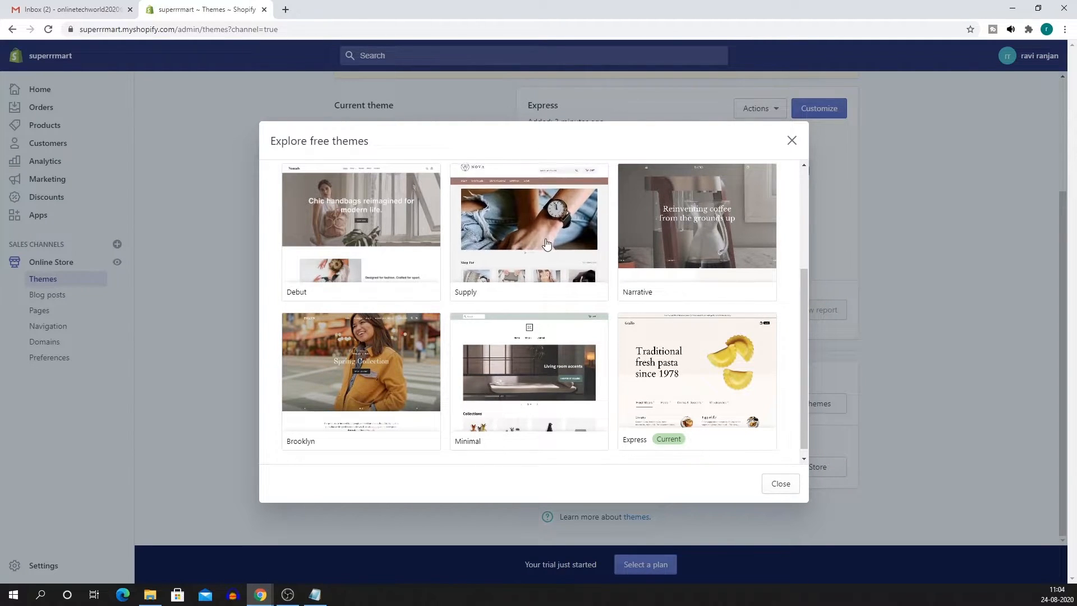
{"action": "scroll", "coordinate": [550, 275], "scroll_direction": "up", "scroll_amount": 1}
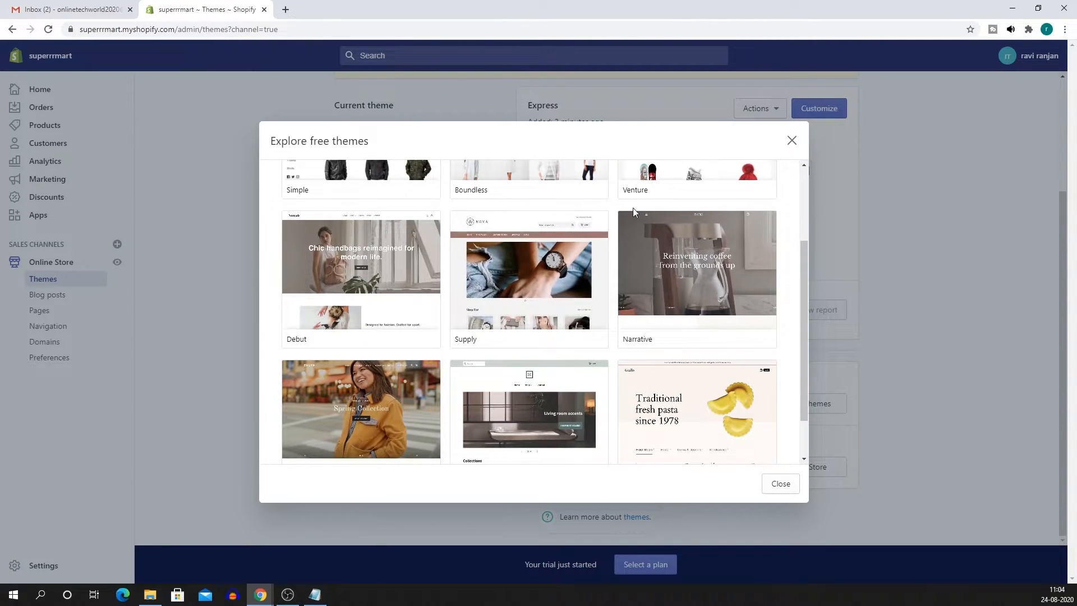
{"action": "scroll", "coordinate": [673, 247], "scroll_direction": "down", "scroll_amount": 1}
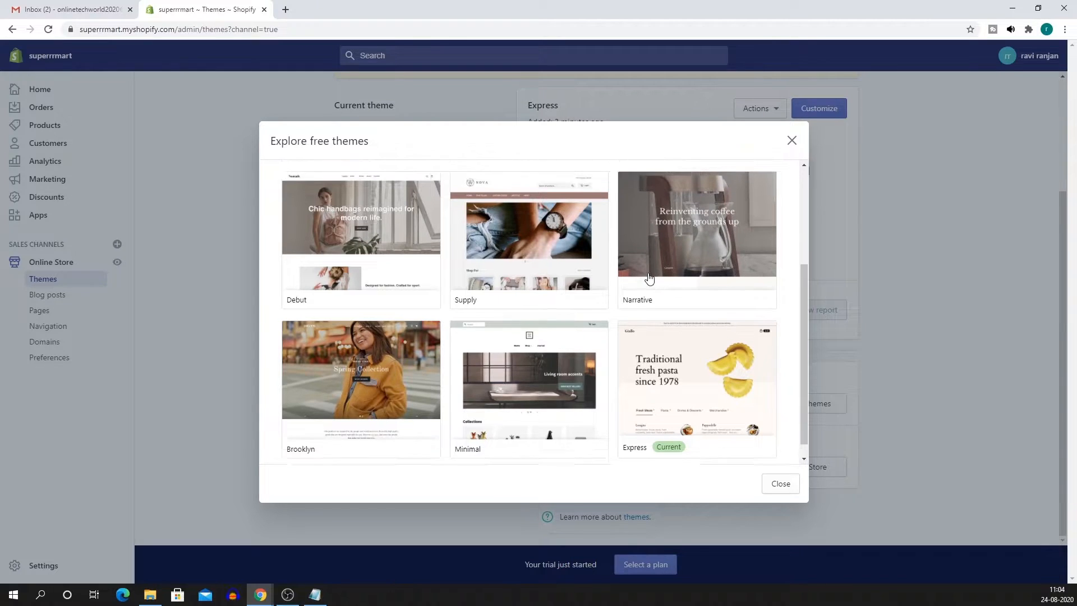
{"action": "scroll", "coordinate": [654, 326], "scroll_direction": "down", "scroll_amount": 1}
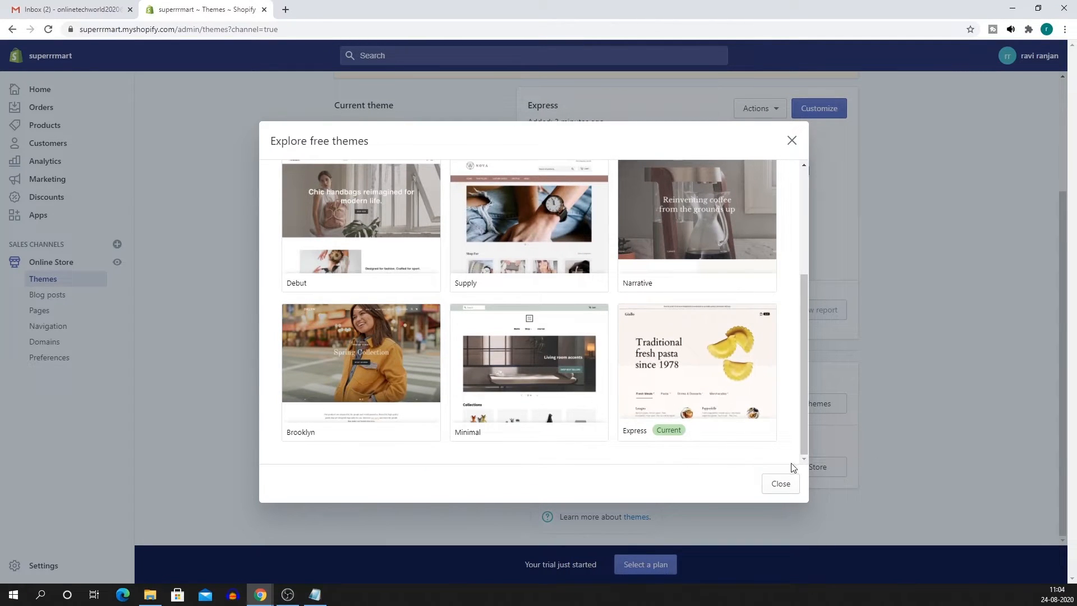
{"action": "scroll", "coordinate": [701, 393], "scroll_direction": "up", "scroll_amount": 3}
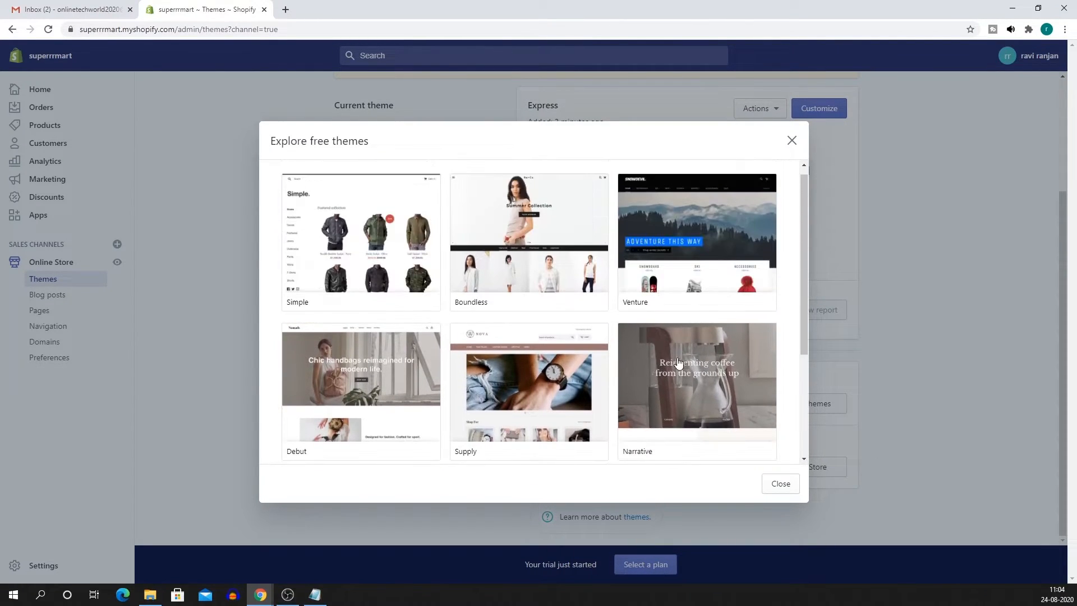
{"action": "left_click", "coordinate": [792, 139]}
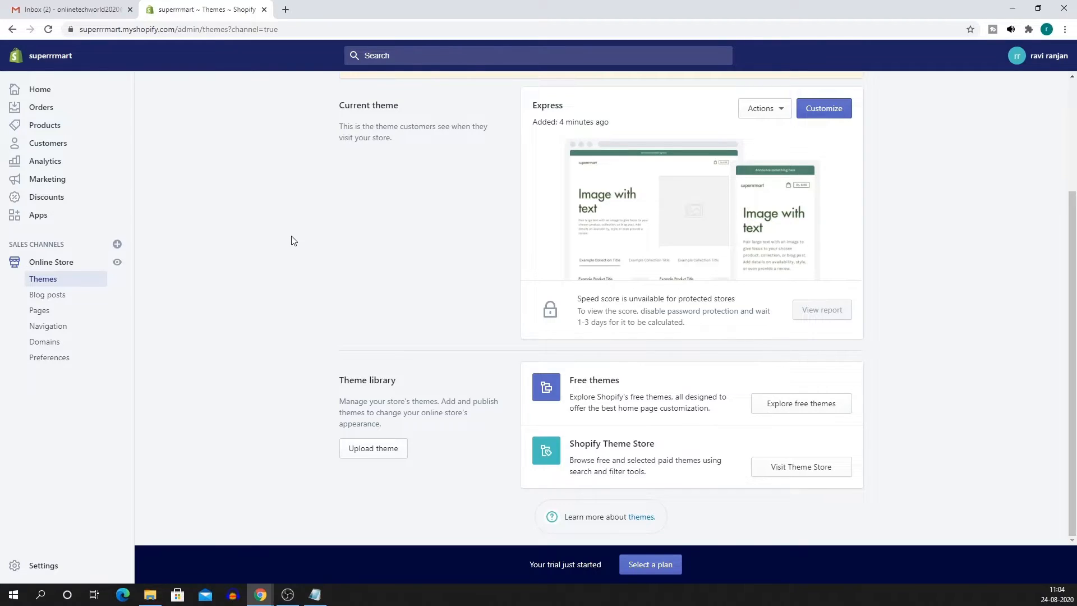
{"action": "left_click", "coordinate": [46, 128]}
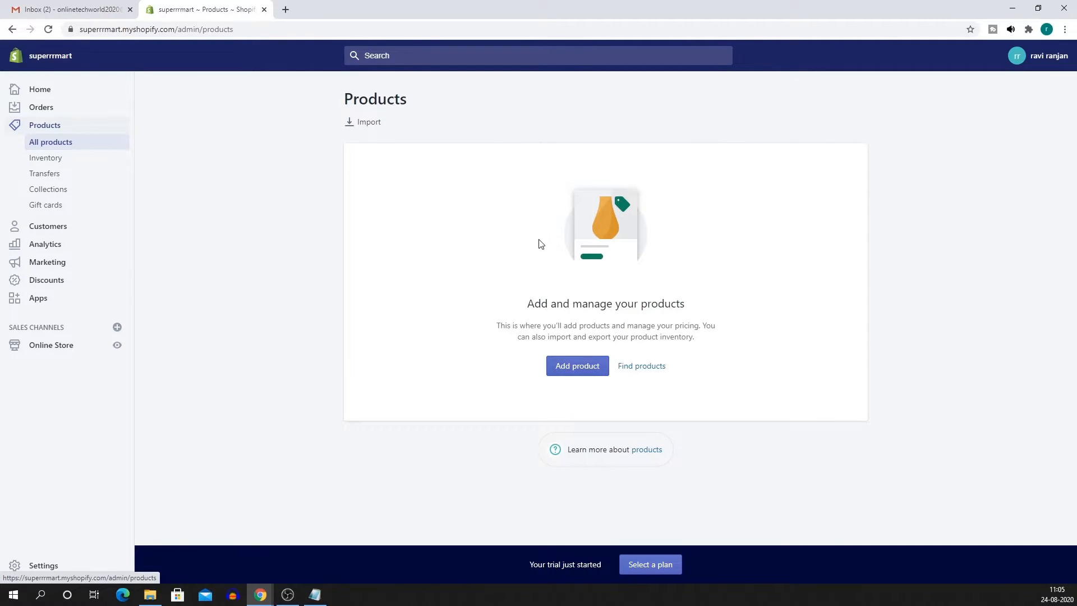
Start a new product titled 'Aashirvaad Shudh Chakki Atta, 5 kg'.
{"action": "left_click", "coordinate": [578, 369]}
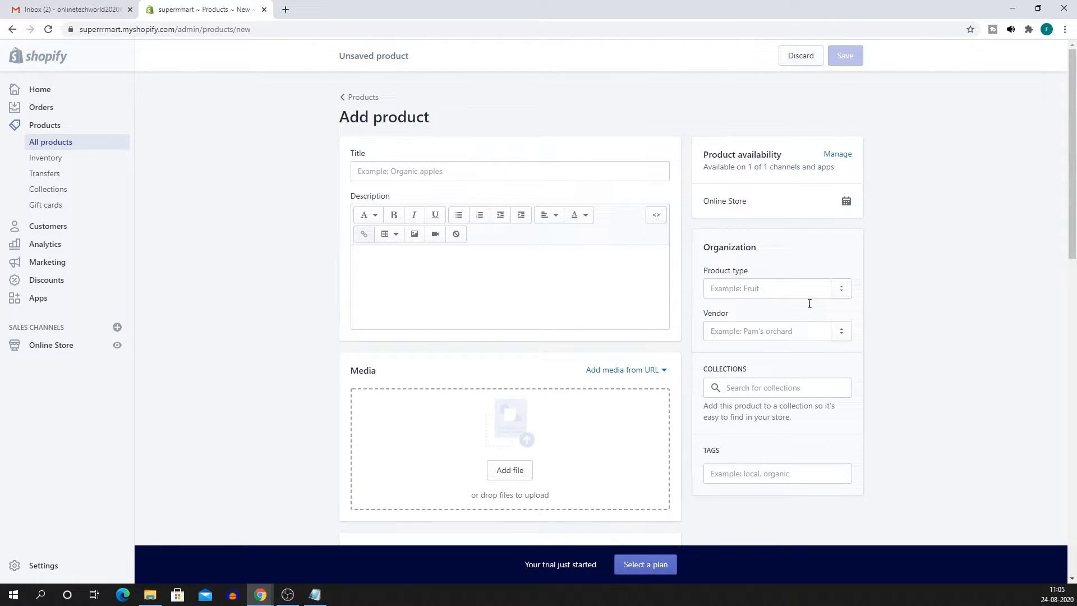
{"action": "scroll", "coordinate": [670, 344], "scroll_direction": "down", "scroll_amount": 2}
{"action": "scroll", "coordinate": [670, 344], "scroll_direction": "down", "scroll_amount": 10}
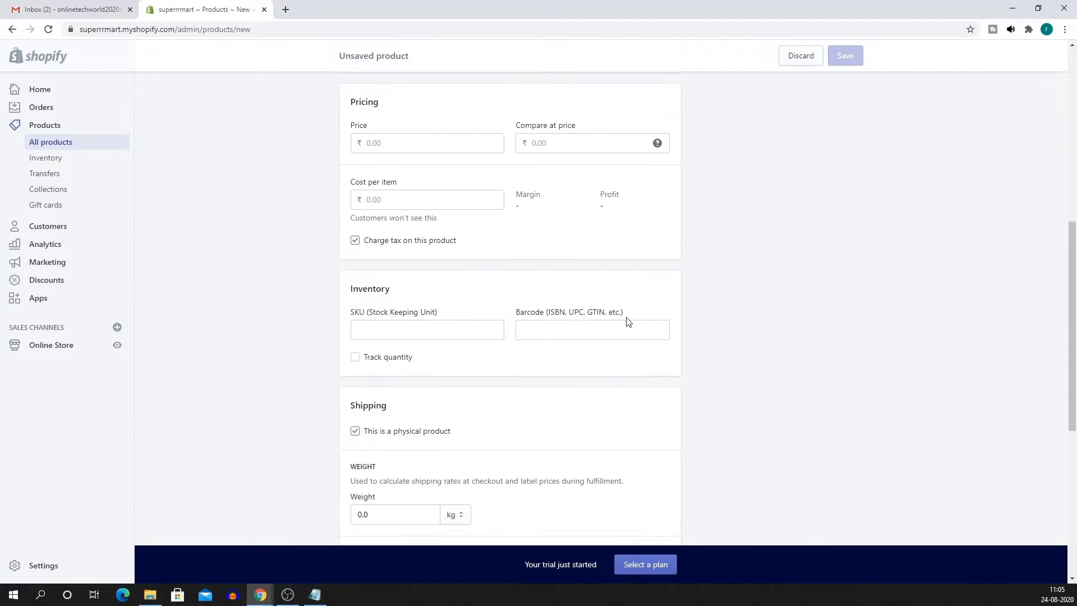
{"action": "scroll", "coordinate": [733, 285], "scroll_direction": "down", "scroll_amount": 3}
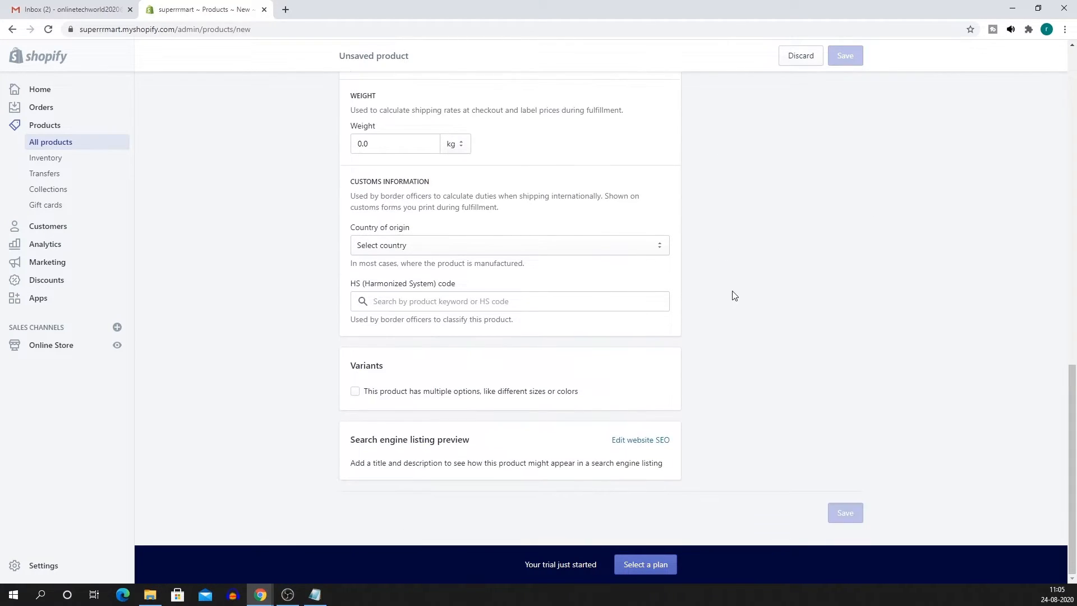
{"action": "scroll", "coordinate": [696, 418], "scroll_direction": "up", "scroll_amount": 15}
{"action": "scroll", "coordinate": [688, 341], "scroll_direction": "up", "scroll_amount": 4}
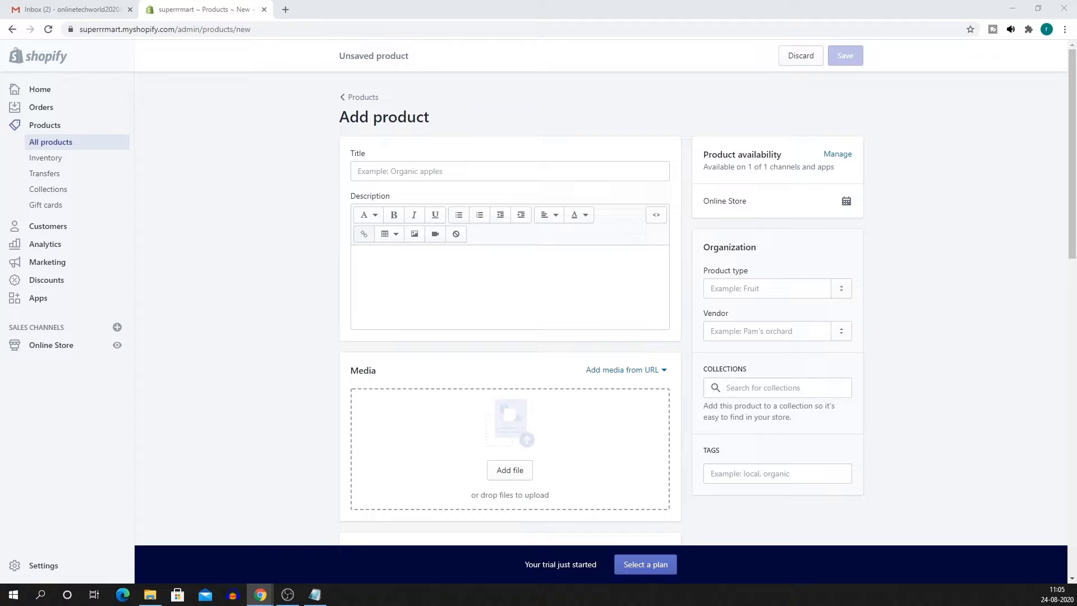
{"action": "left_click", "coordinate": [369, 171]}
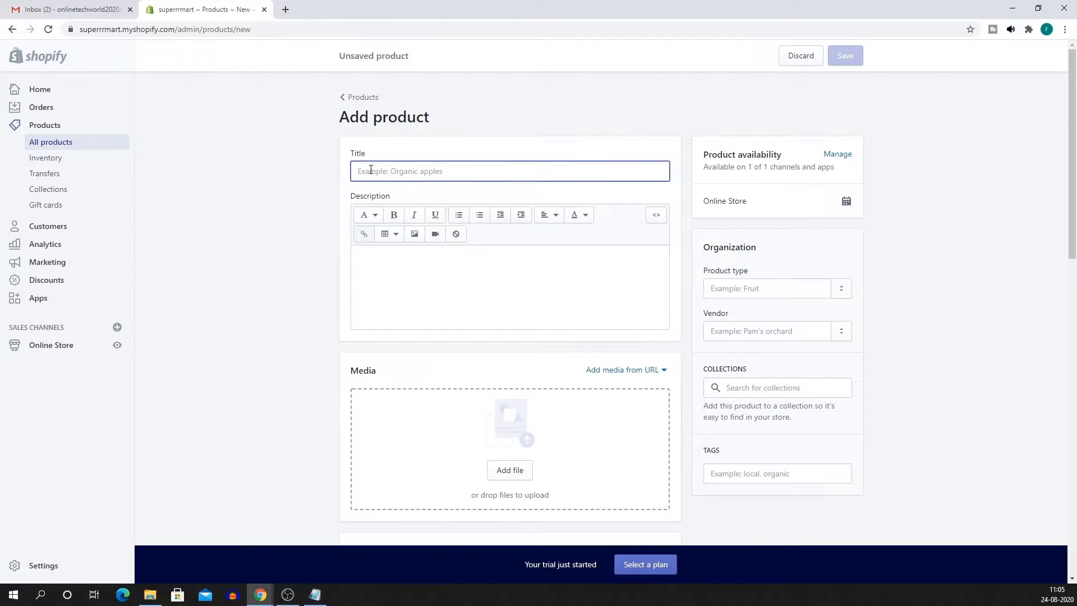
{"action": "type", "text": "Aashirvaad Shudh Chakki Atta, 5 kg"}
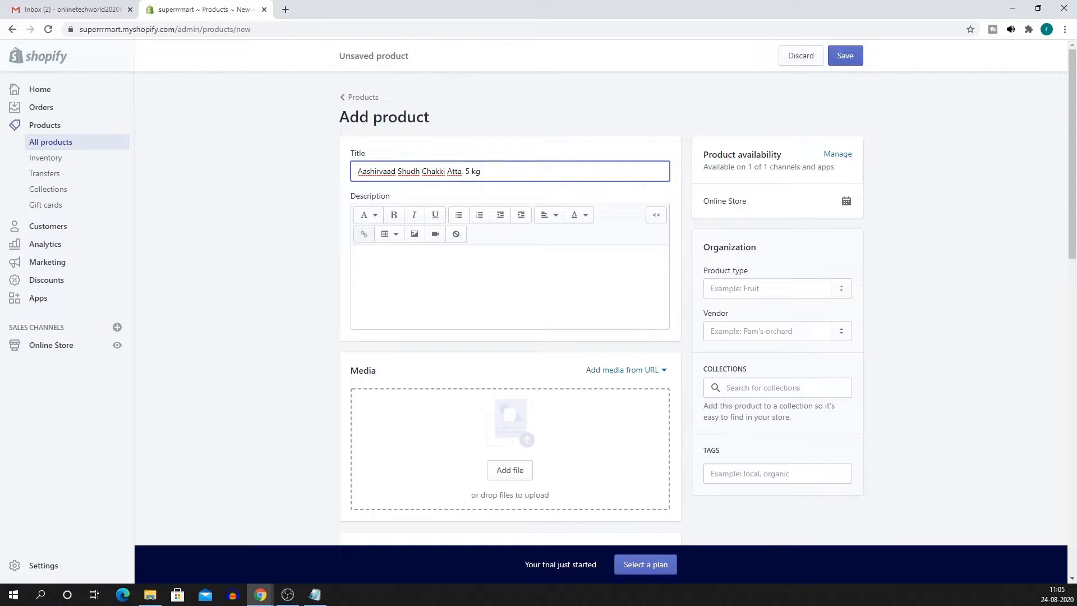
Paste the vegetarian description paragraph and bulleted feature list into Description.
{"action": "key", "text": "alt+Tab"}
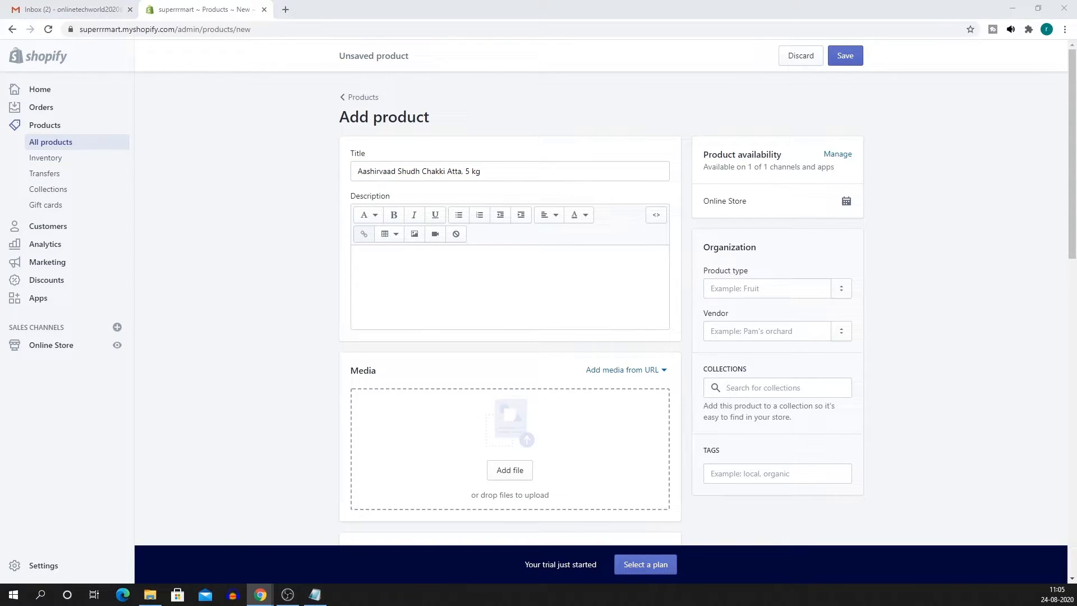
{"action": "left_click", "coordinate": [372, 272]}
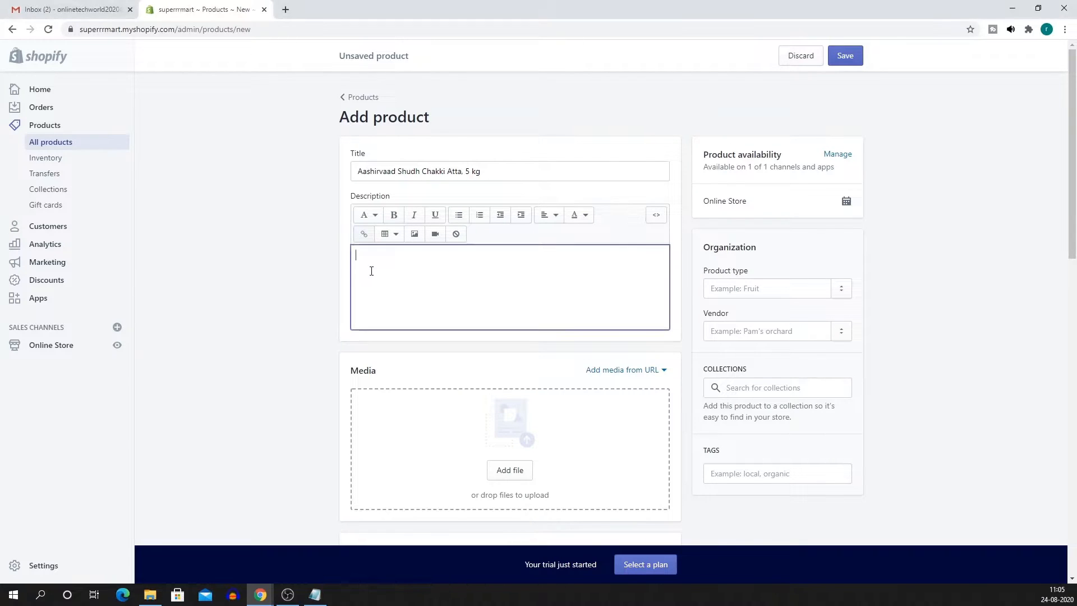
{"action": "type", "text": "This is a Vegetarian product. DEL Absorbs more water Non-sticky dough Soft and tasty roties for longer time Country of Origin: India"}
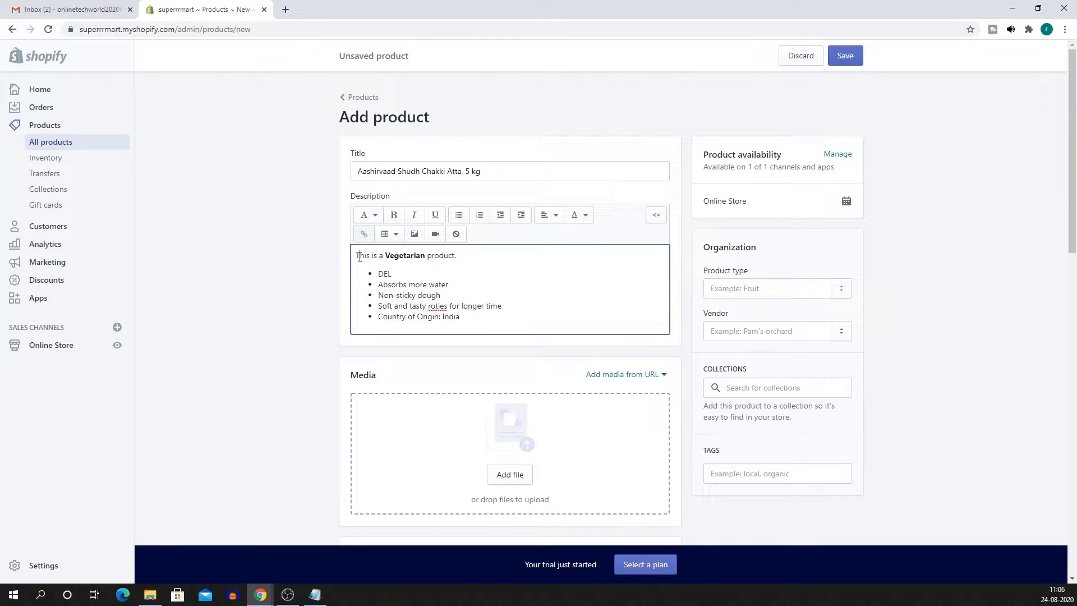
{"action": "left_click_drag", "start_coordinate": [360, 256], "coordinate": [516, 260]}
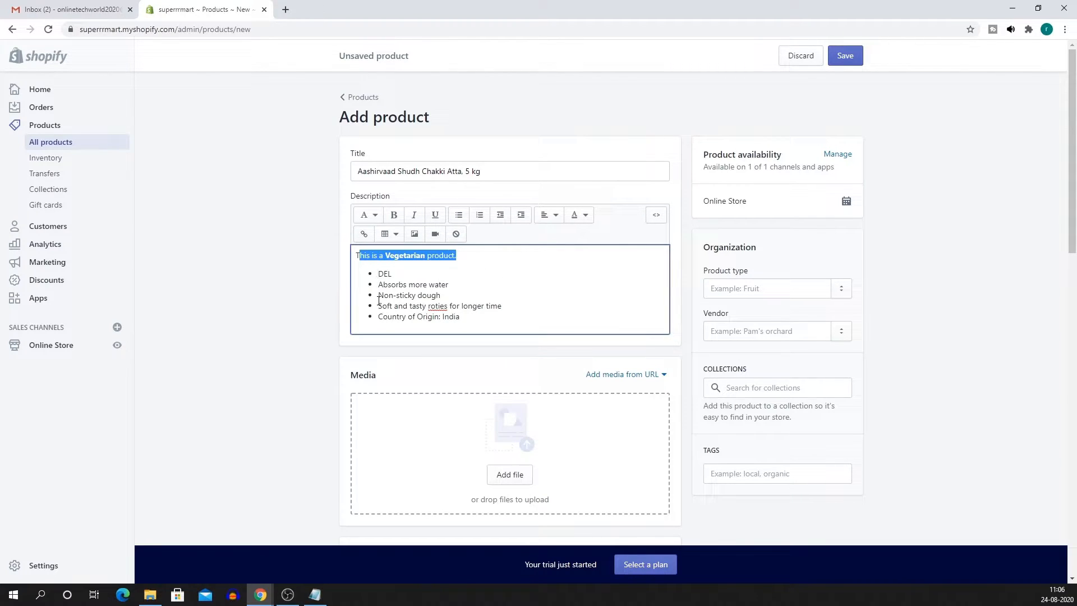
{"action": "scroll", "coordinate": [533, 336], "scroll_direction": "down", "scroll_amount": 4}
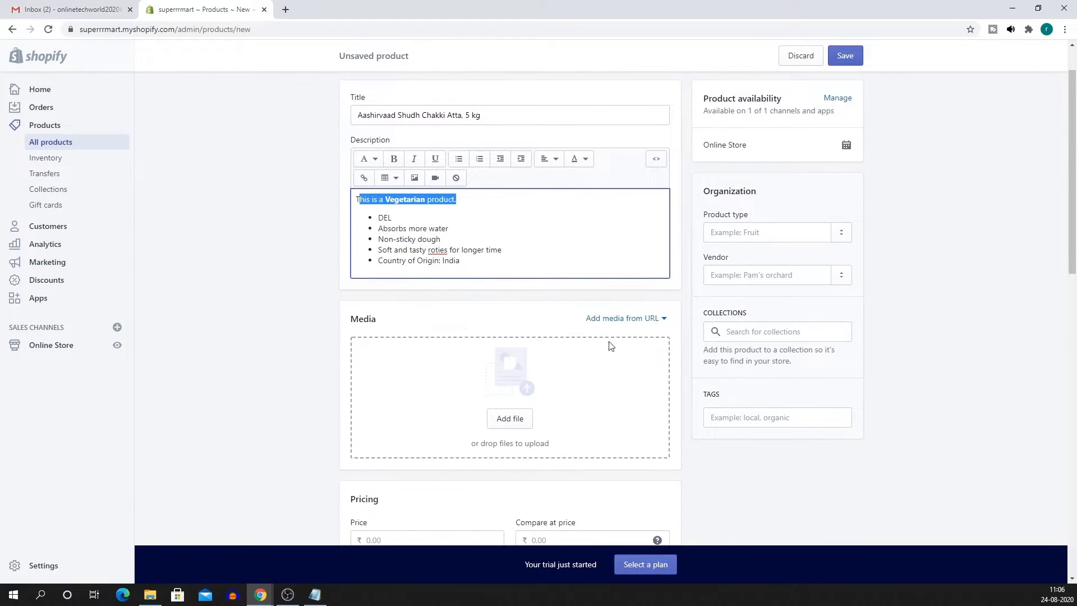
Upload the red atta packet image from the Desktop's Test folder into Media.
{"action": "left_click", "coordinate": [513, 258]}
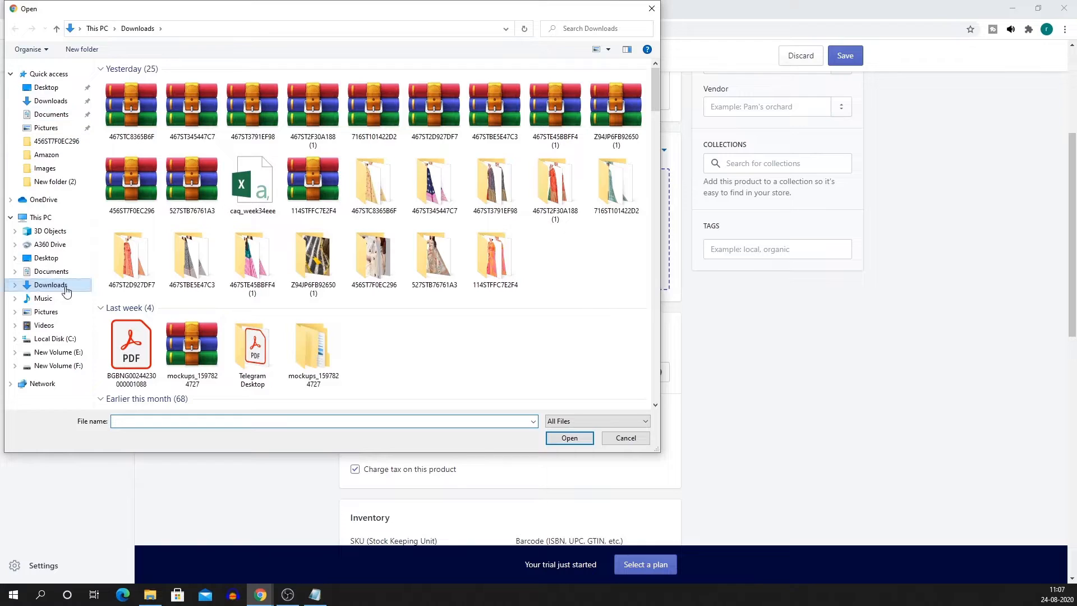
{"action": "left_click", "coordinate": [53, 88]}
{"action": "double_click", "coordinate": [193, 92]}
{"action": "left_click", "coordinate": [316, 95]}
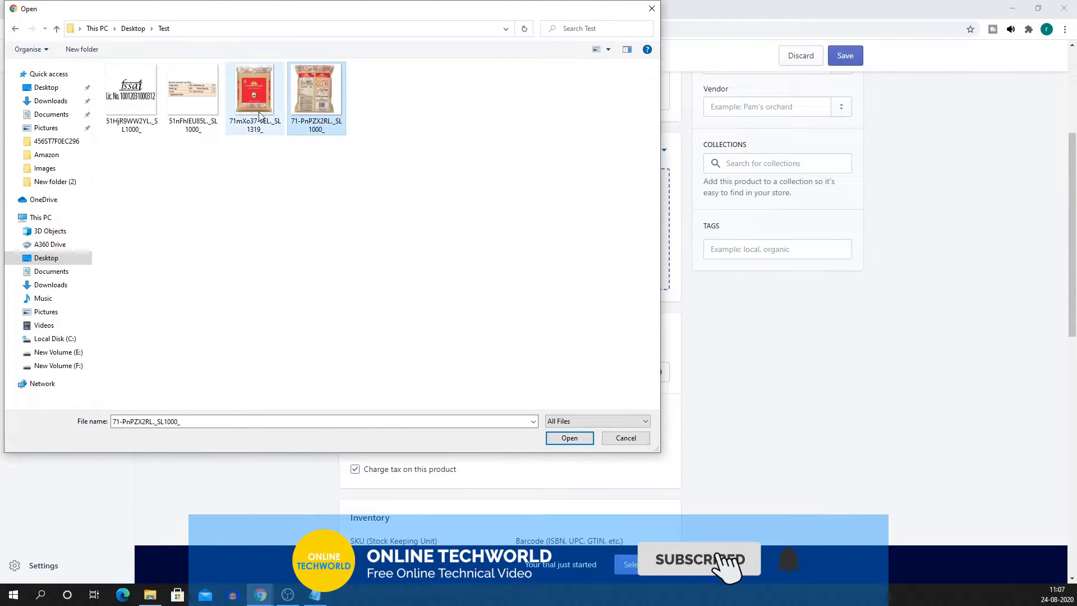
{"action": "left_click", "coordinate": [263, 124]}
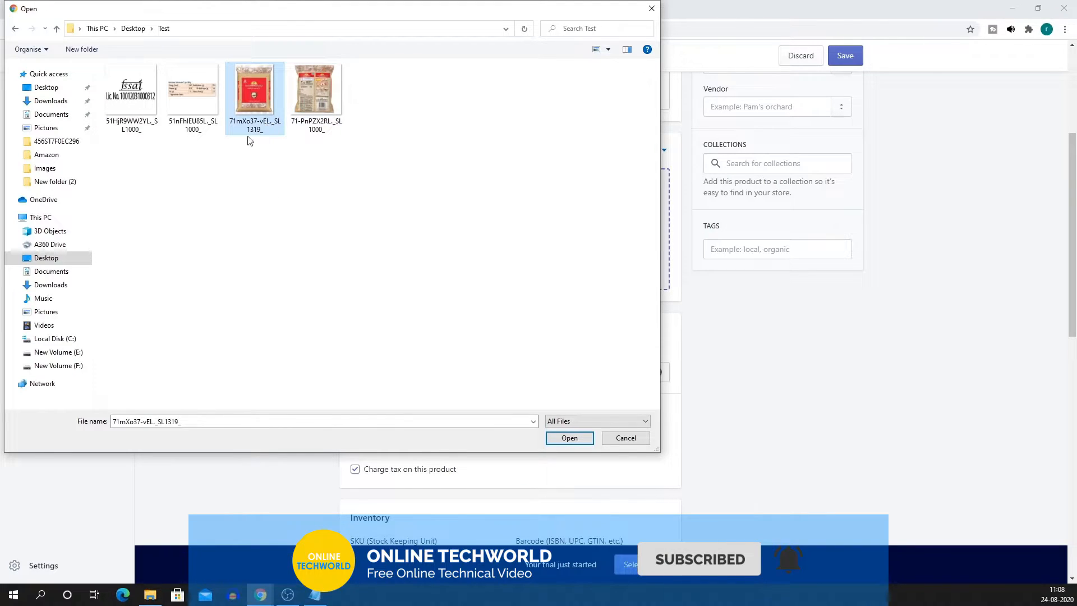
{"action": "double_click", "coordinate": [261, 107]}
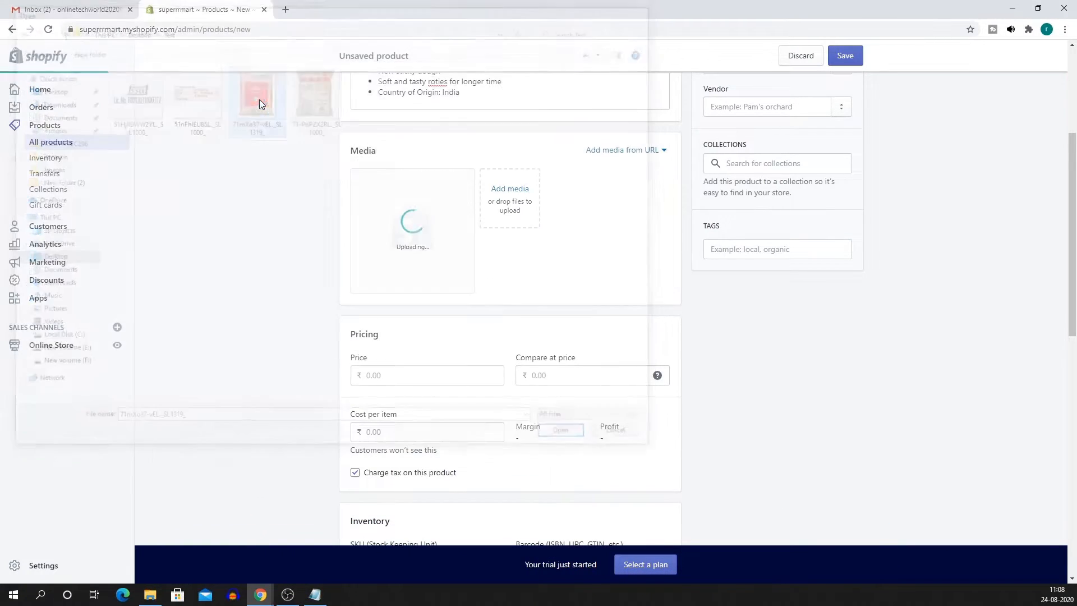
Add the 71-PnPZX2RL._SL1000_, 51nFhIEU85L._SL1000_ and fssai licence images to Media.
{"action": "left_click", "coordinate": [508, 193]}
{"action": "double_click", "coordinate": [315, 92]}
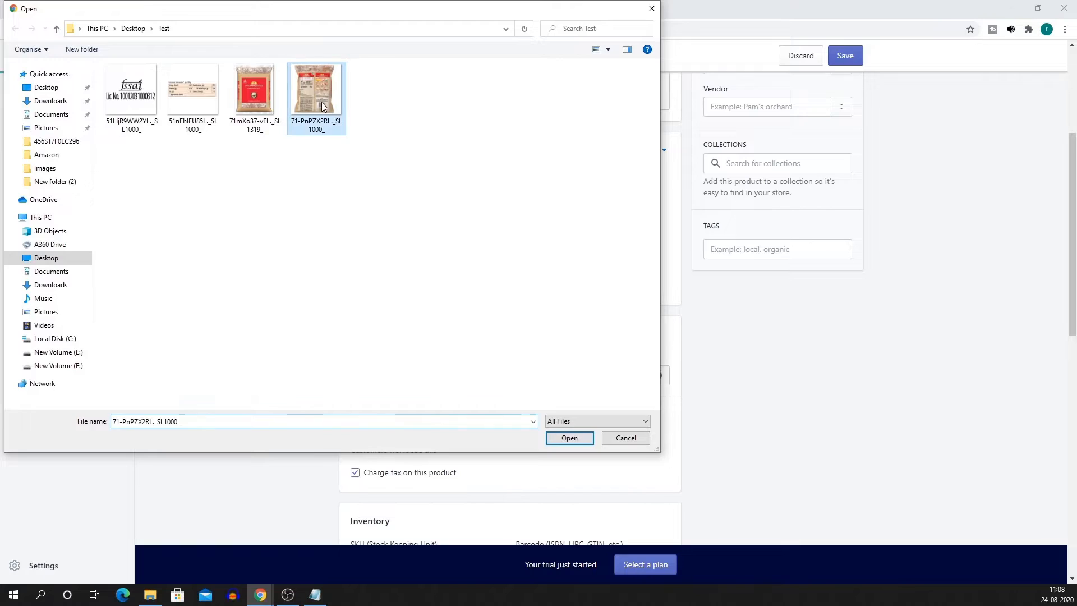
{"action": "left_click", "coordinate": [576, 196]}
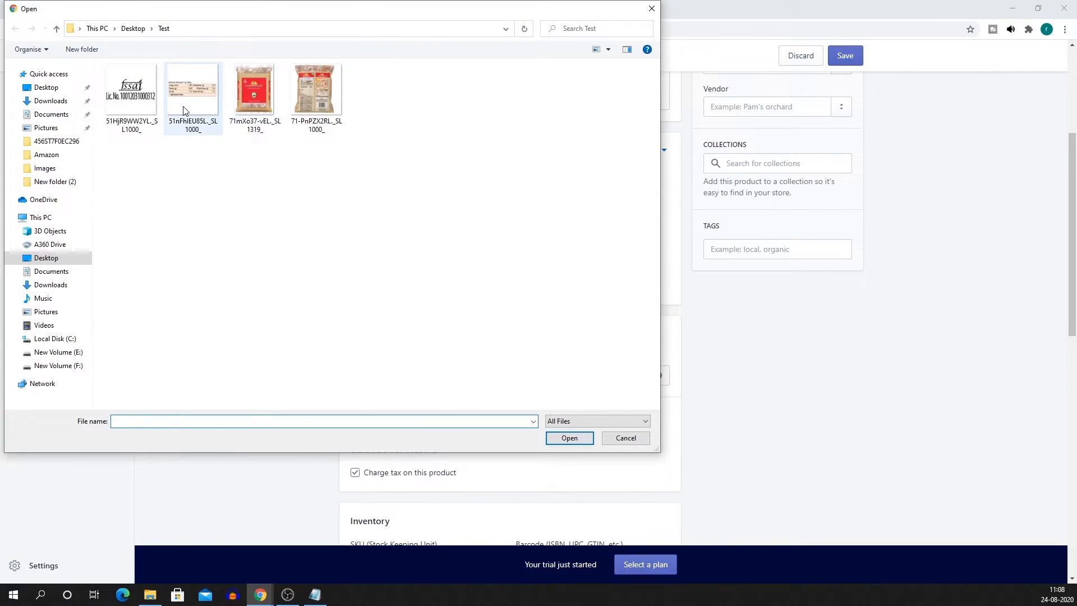
{"action": "double_click", "coordinate": [193, 91]}
{"action": "left_click", "coordinate": [640, 196]}
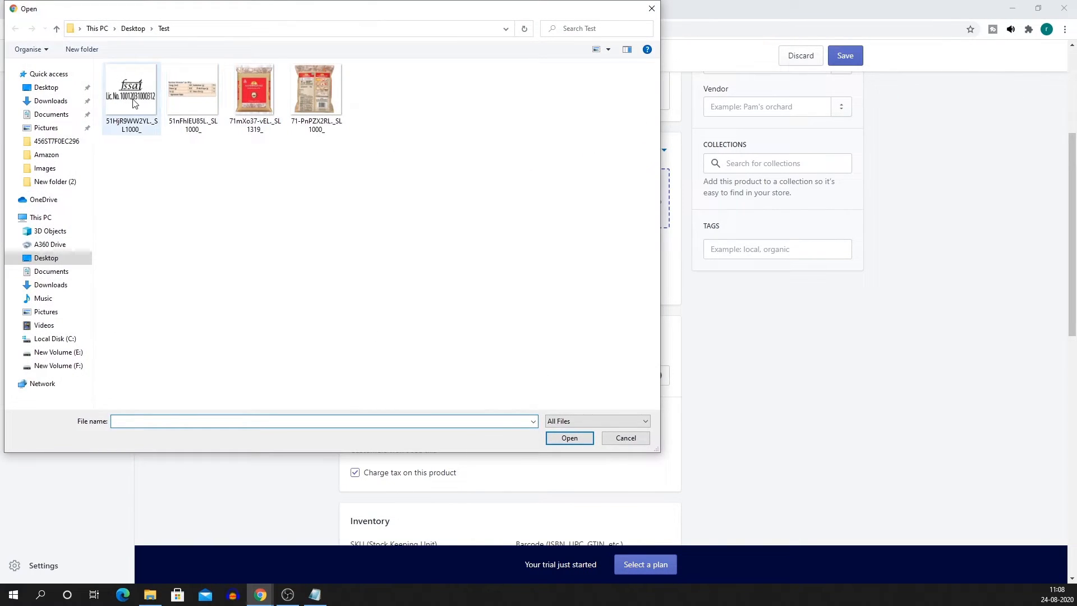
{"action": "double_click", "coordinate": [135, 101]}
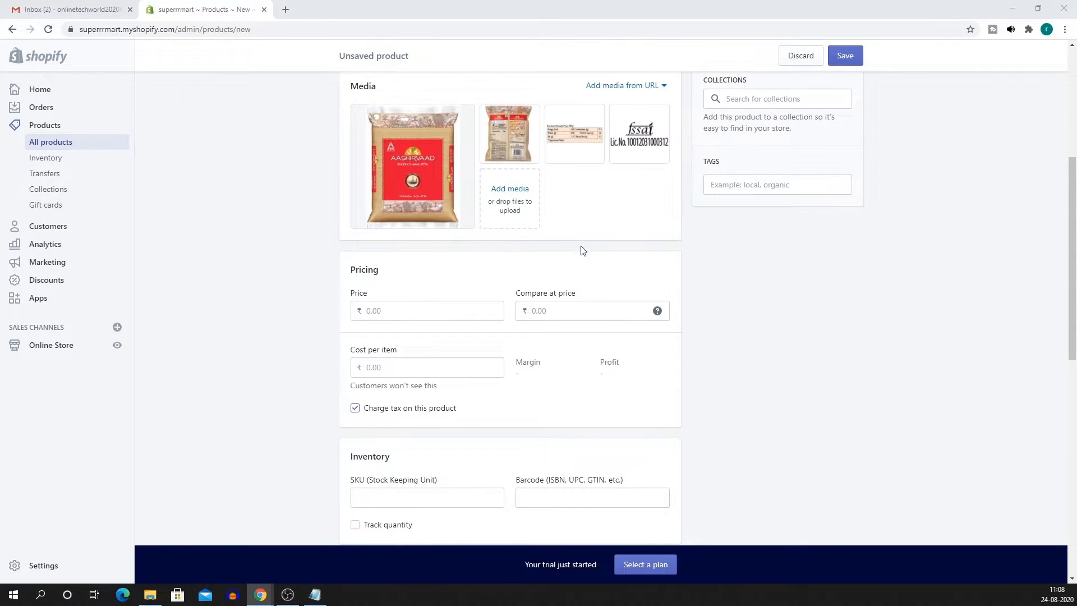
Set compare-at price ₹193, price ₹185, cost per item ₹165, and turn off tax charging.
{"action": "left_click", "coordinate": [573, 312]}
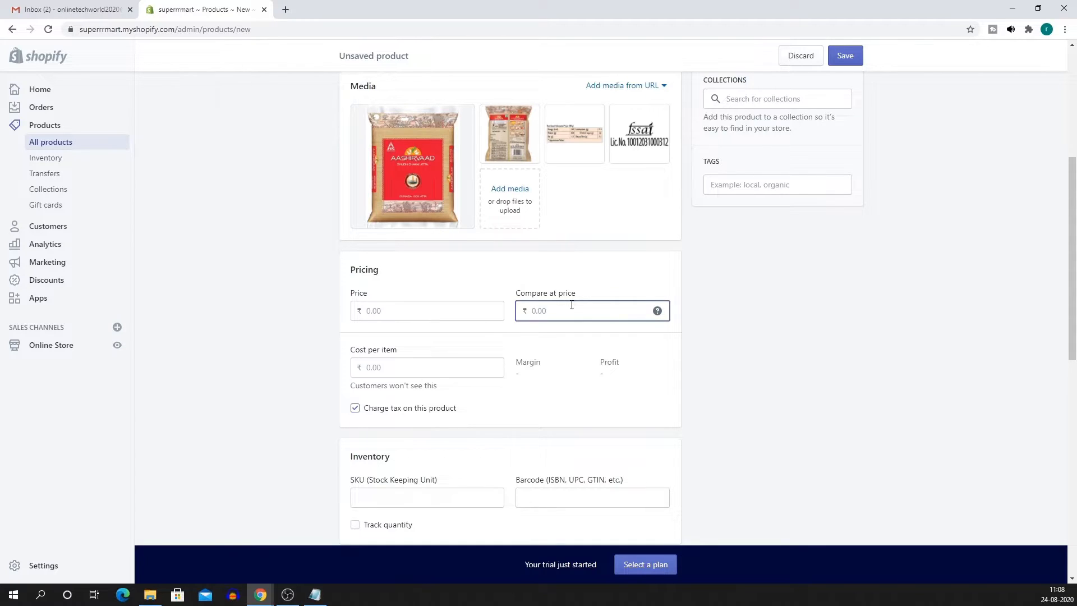
{"action": "type", "text": "193"}
{"action": "left_click", "coordinate": [445, 312]}
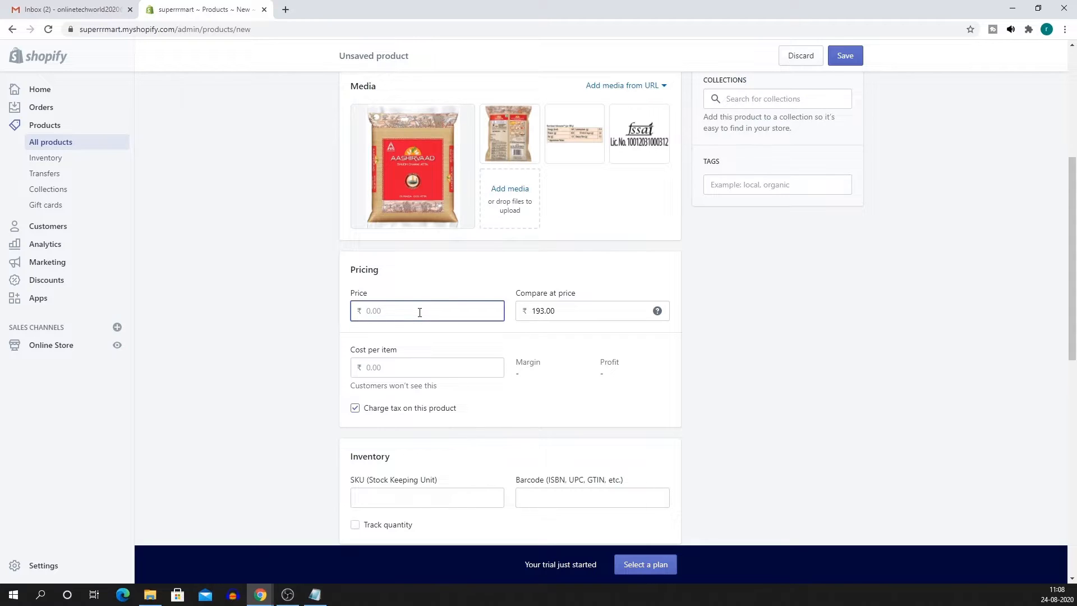
{"action": "type", "text": "185"}
{"action": "left_click", "coordinate": [407, 372]}
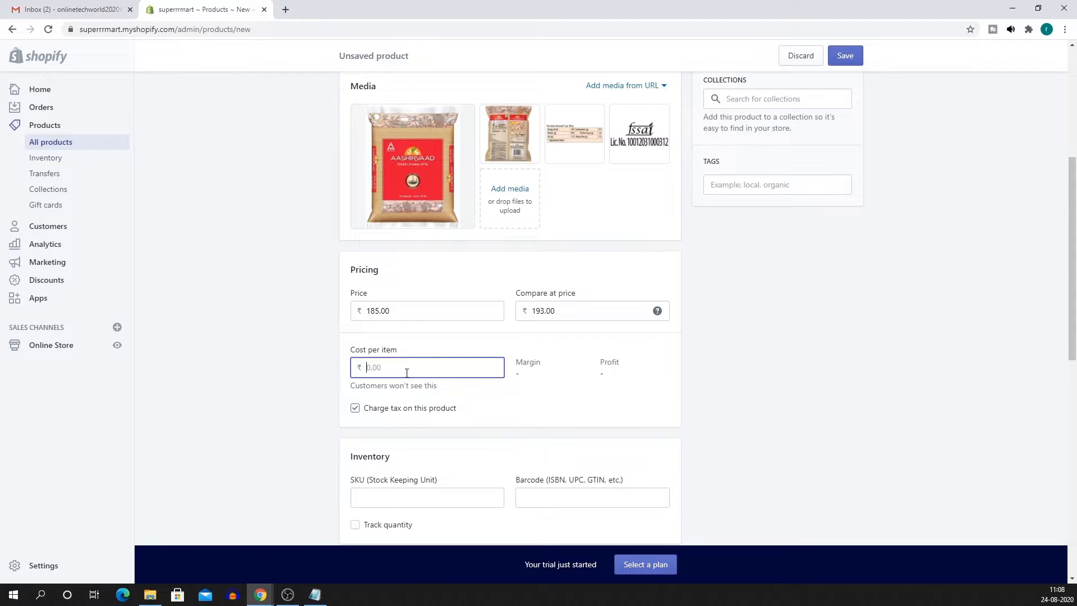
{"action": "type", "text": "165"}
{"action": "left_click", "coordinate": [355, 408]}
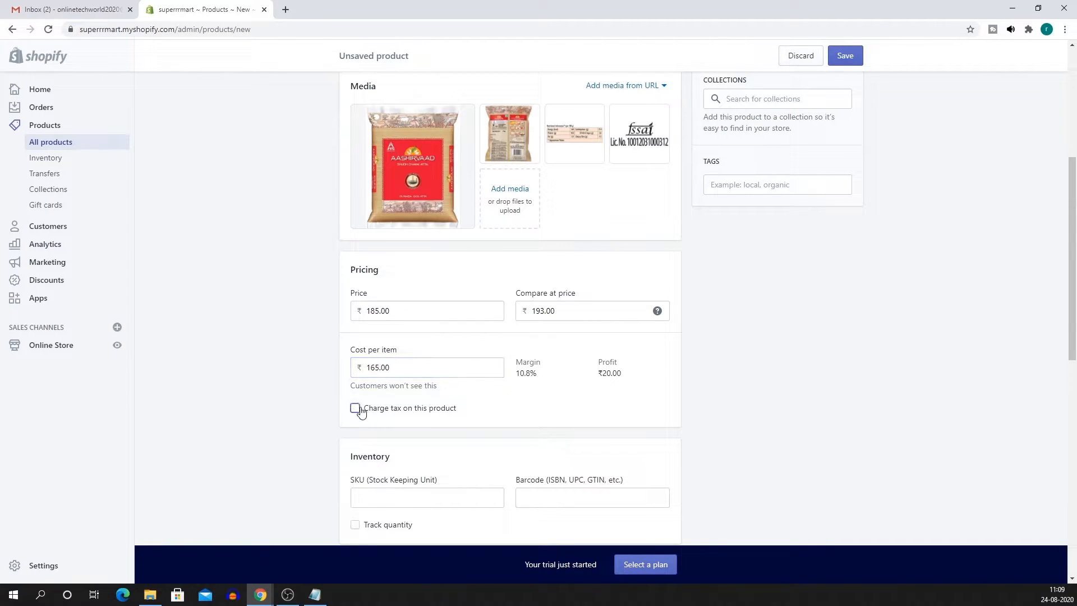
Turn on quantity tracking for the atta product with 10 units available.
{"action": "scroll", "coordinate": [518, 373], "scroll_direction": "down", "scroll_amount": 3}
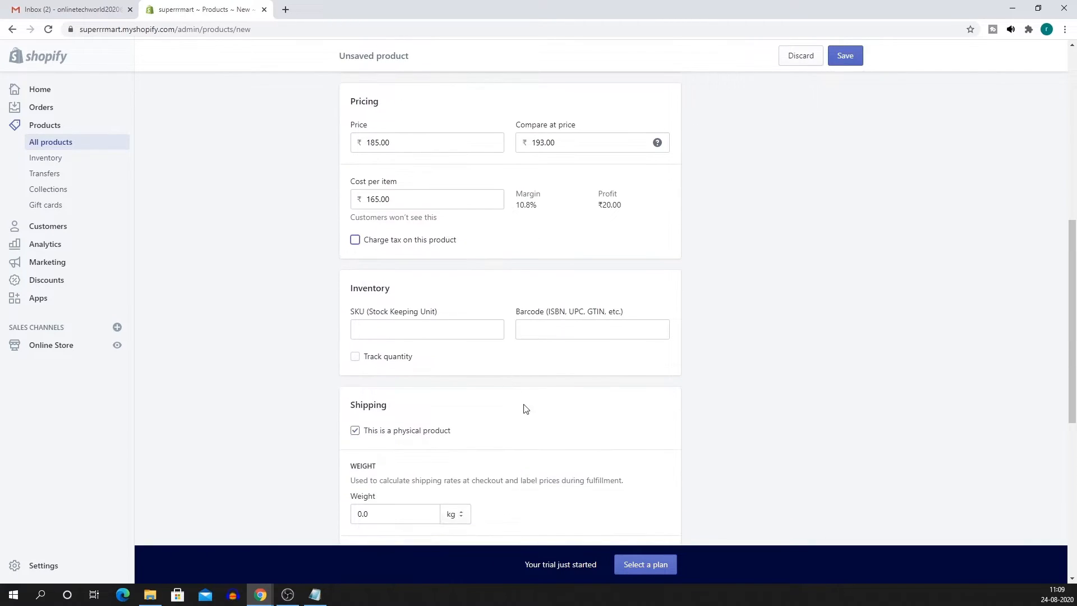
{"action": "left_click", "coordinate": [387, 333]}
{"action": "left_click", "coordinate": [552, 336]}
{"action": "left_click", "coordinate": [359, 358]}
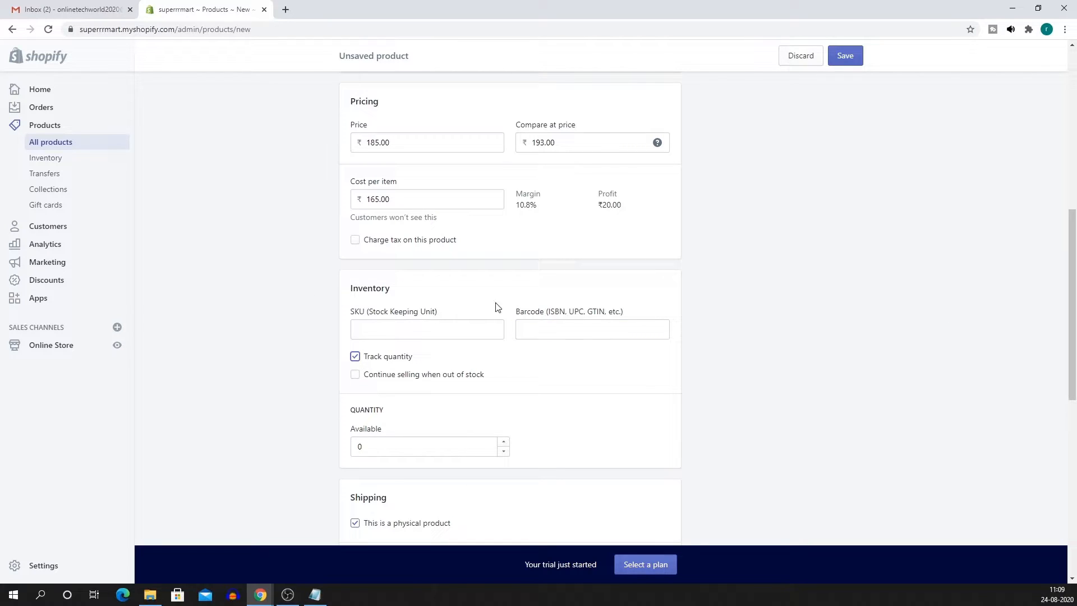
{"action": "scroll", "coordinate": [558, 370], "scroll_direction": "down", "scroll_amount": 1}
{"action": "left_click", "coordinate": [391, 390]}
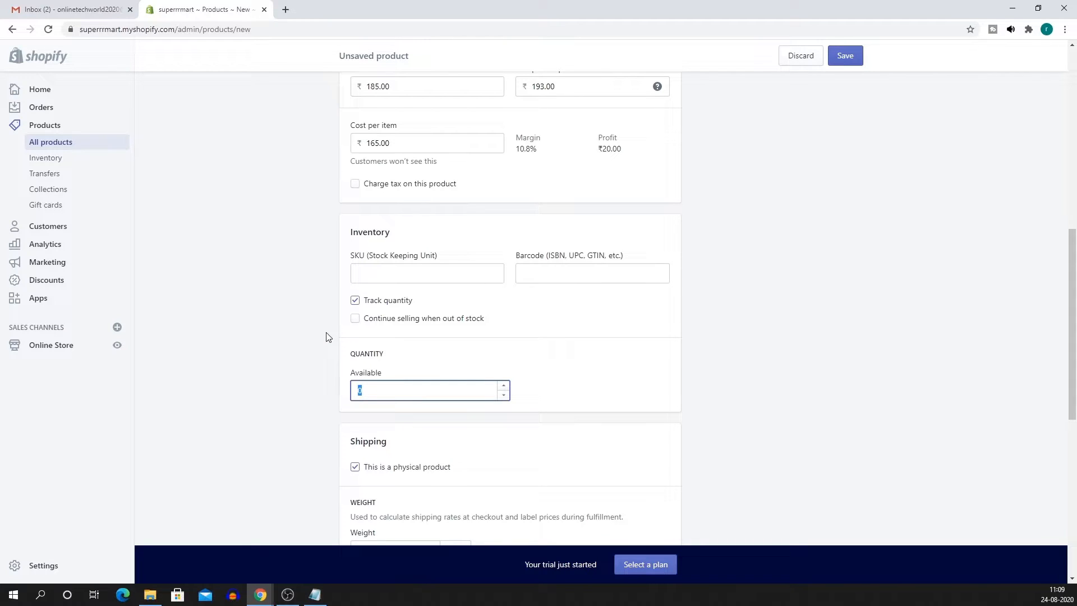
{"action": "type", "text": "10"}
{"action": "left_click", "coordinate": [260, 344]}
Enter a shipping weight of 5 kg for the product.
{"action": "scroll", "coordinate": [341, 380], "scroll_direction": "down", "scroll_amount": 3}
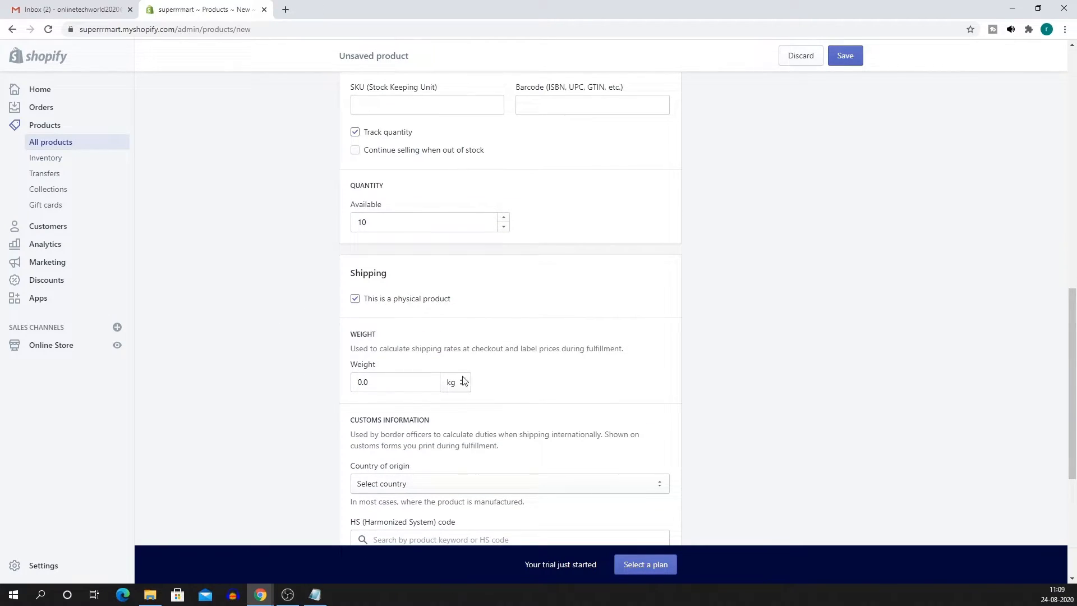
{"action": "key", "text": "Tab"}
{"action": "type", "text": "5"}
{"action": "left_click", "coordinate": [298, 392]}
{"action": "scroll", "coordinate": [299, 390], "scroll_direction": "down", "scroll_amount": 4}
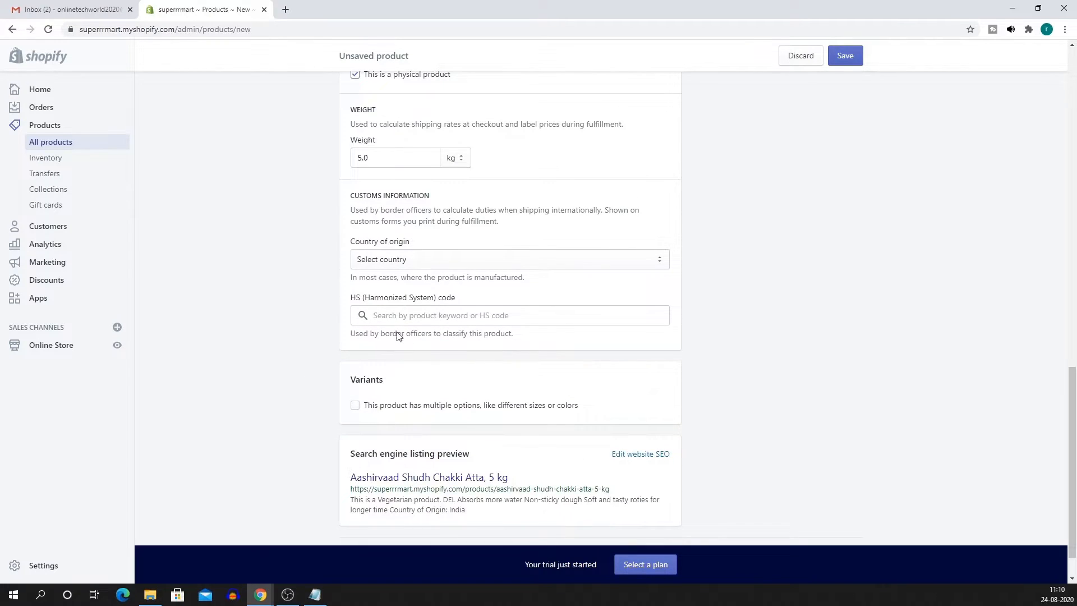
Choose India as the atta product's country of origin in customs information.
{"action": "left_click", "coordinate": [384, 260]}
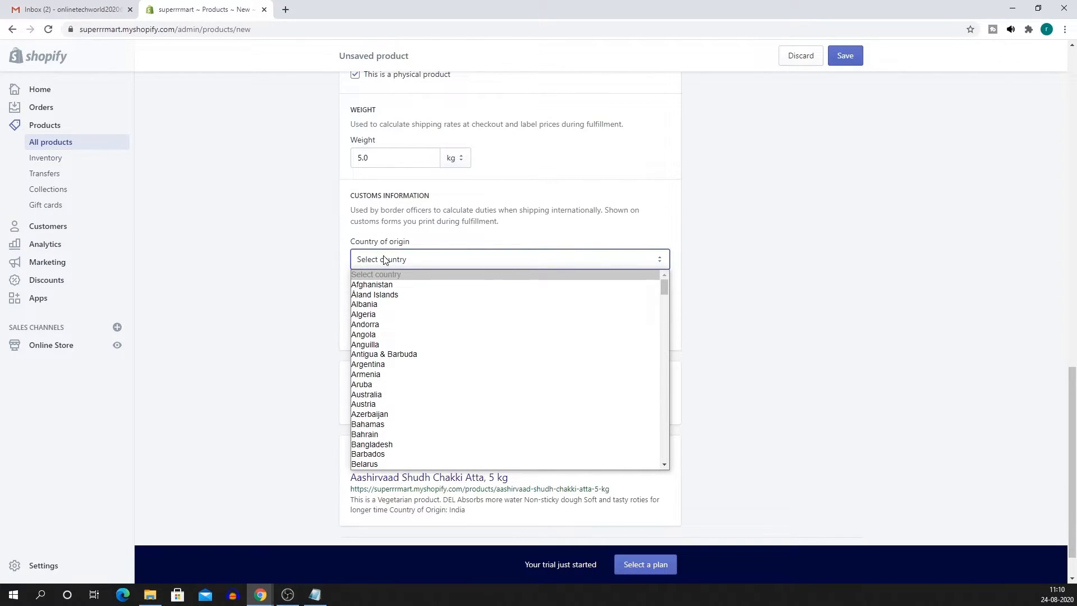
{"action": "type", "text": "india"}
{"action": "key", "text": "Return"}
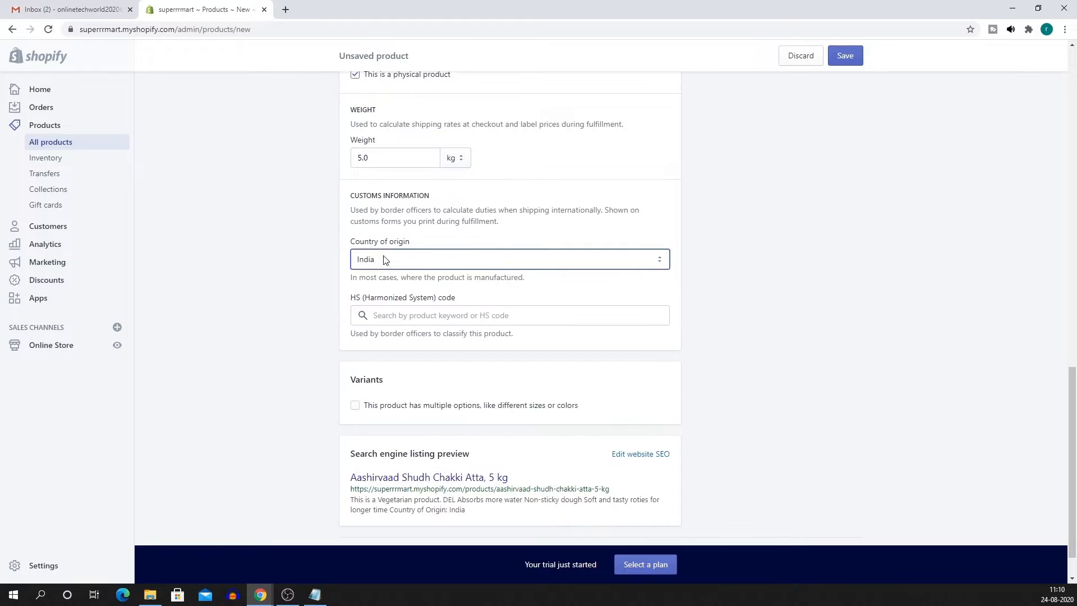
{"action": "left_click", "coordinate": [288, 298]}
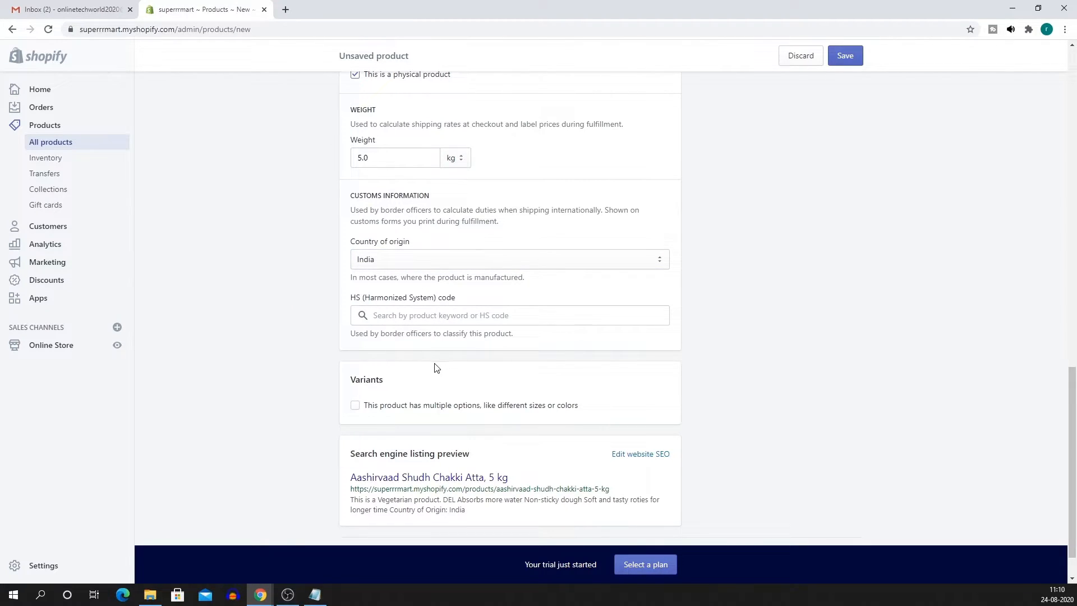
{"action": "scroll", "coordinate": [227, 343], "scroll_direction": "down", "scroll_amount": 1}
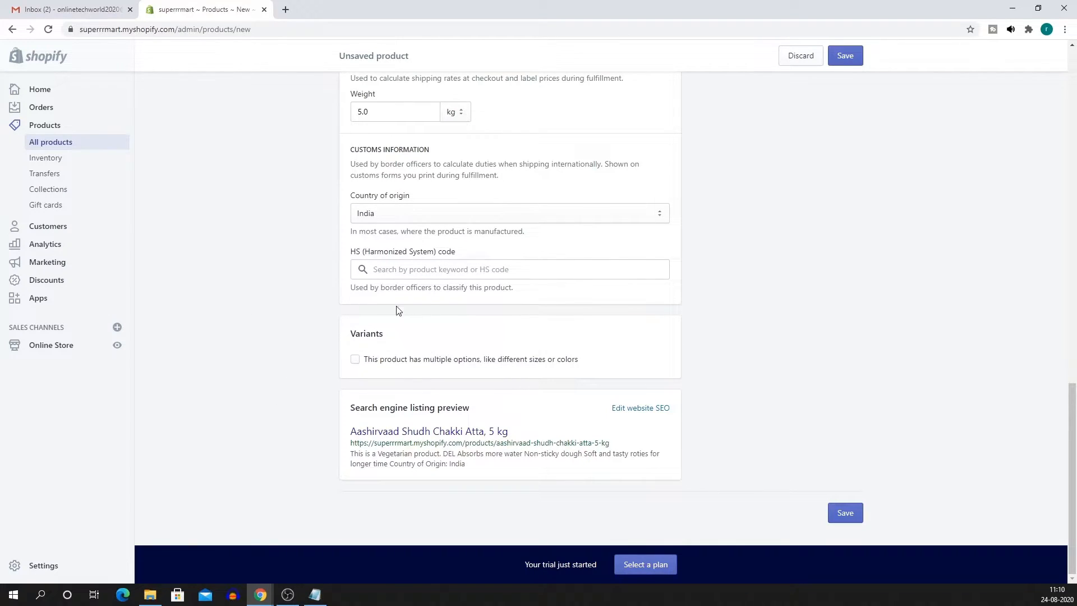
{"action": "scroll", "coordinate": [397, 310], "scroll_direction": "up", "scroll_amount": 3}
{"action": "scroll", "coordinate": [352, 446], "scroll_direction": "up", "scroll_amount": 15}
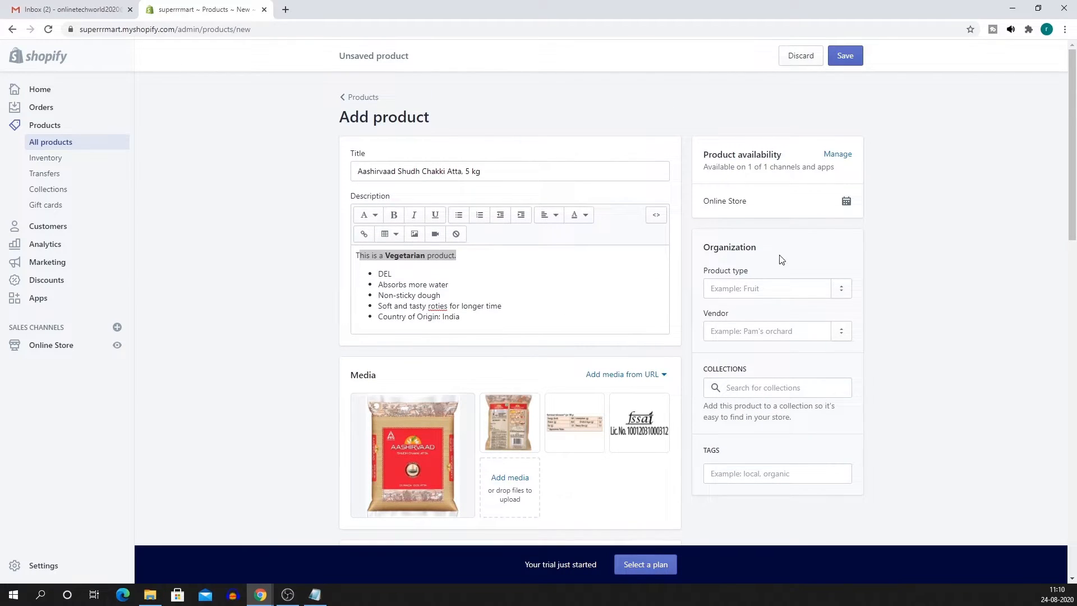
Set the product type to Atta and the vendor to Ashirvaad.
{"action": "left_click", "coordinate": [729, 292]}
{"action": "type", "text": "Atta"}
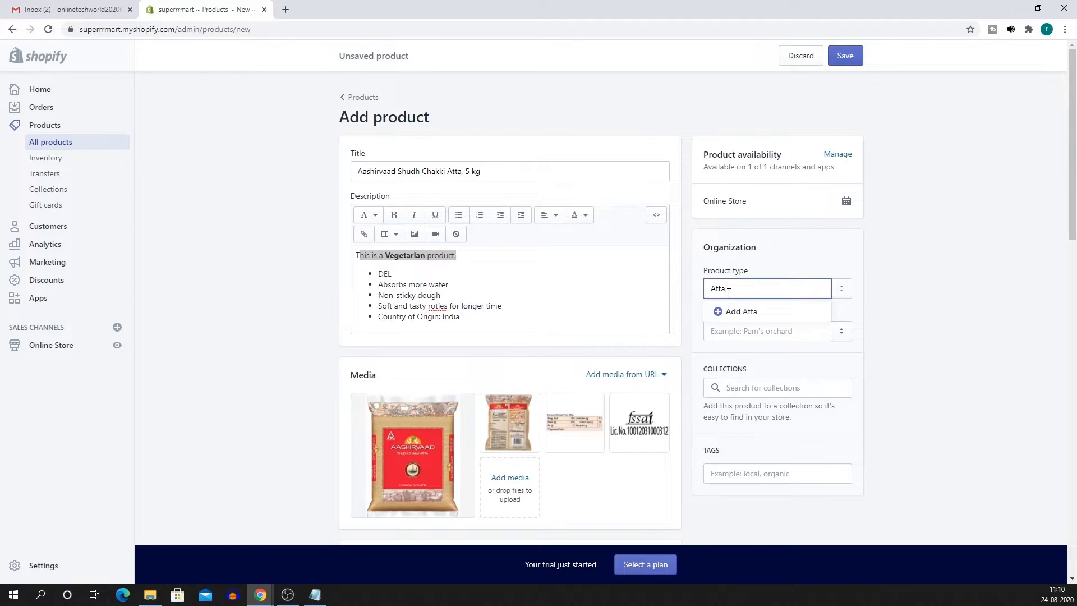
{"action": "left_click", "coordinate": [724, 310]}
{"action": "left_click", "coordinate": [750, 333]}
{"action": "type", "text": "AA"}
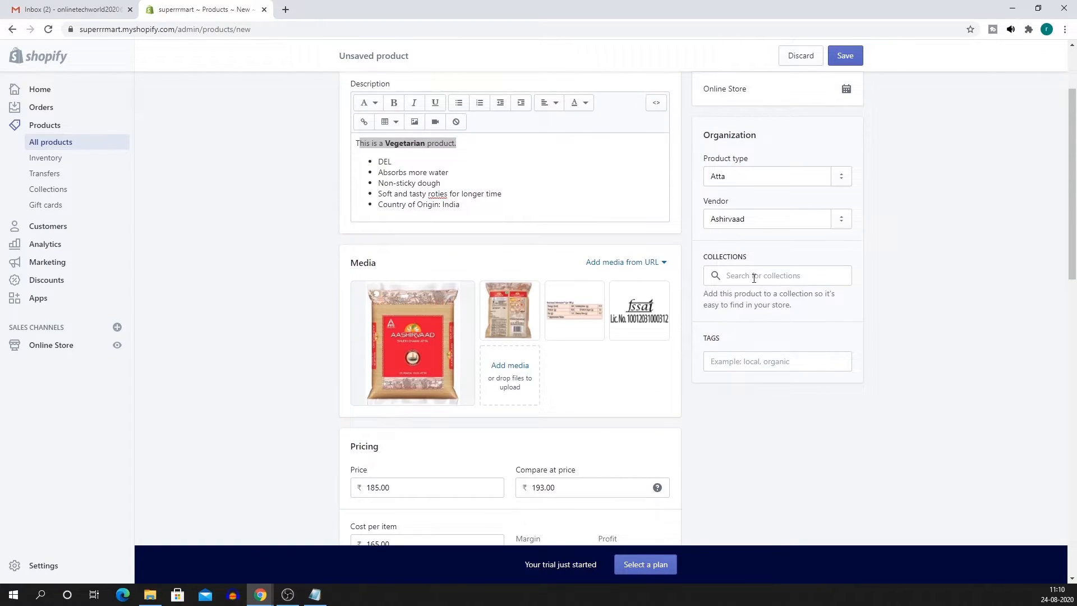
{"action": "left_click", "coordinate": [753, 276]}
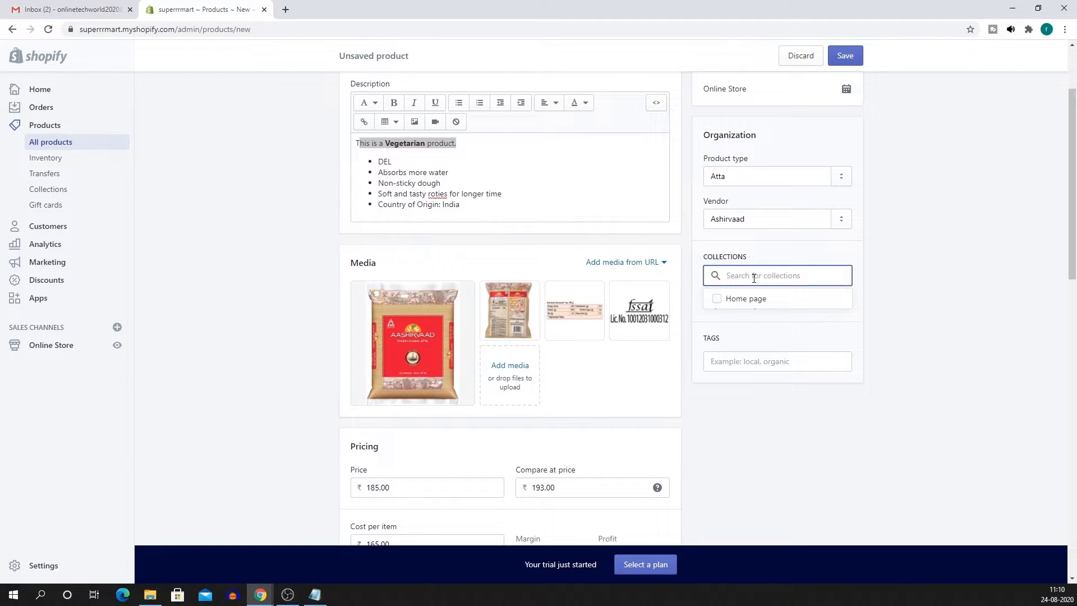
{"action": "left_click", "coordinate": [874, 274]}
Add the tag Atta and save the product.
{"action": "left_click", "coordinate": [742, 356]}
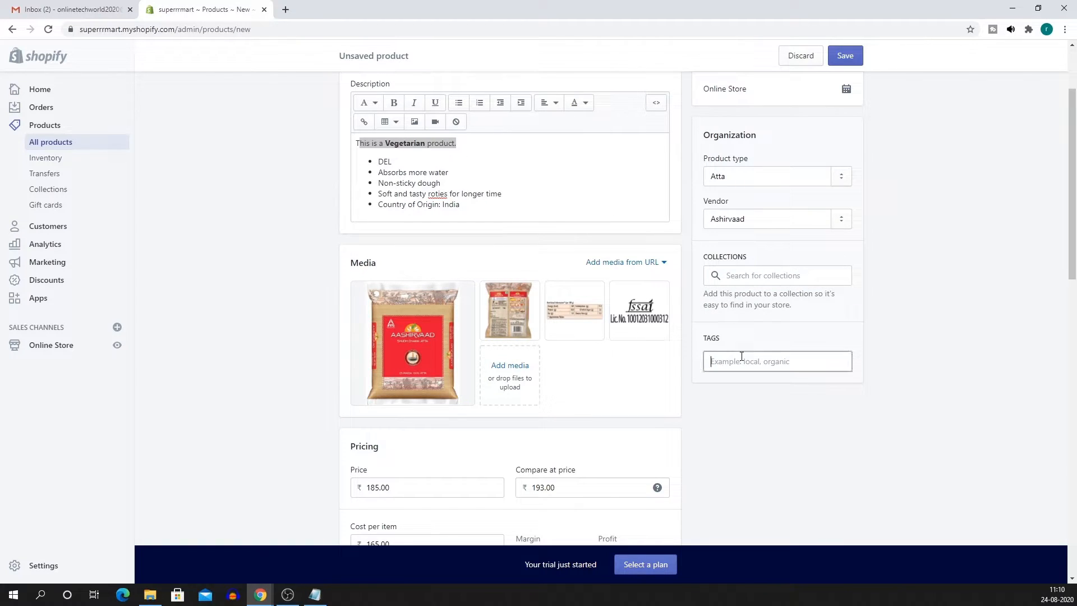
{"action": "type", "text": "Atta"}
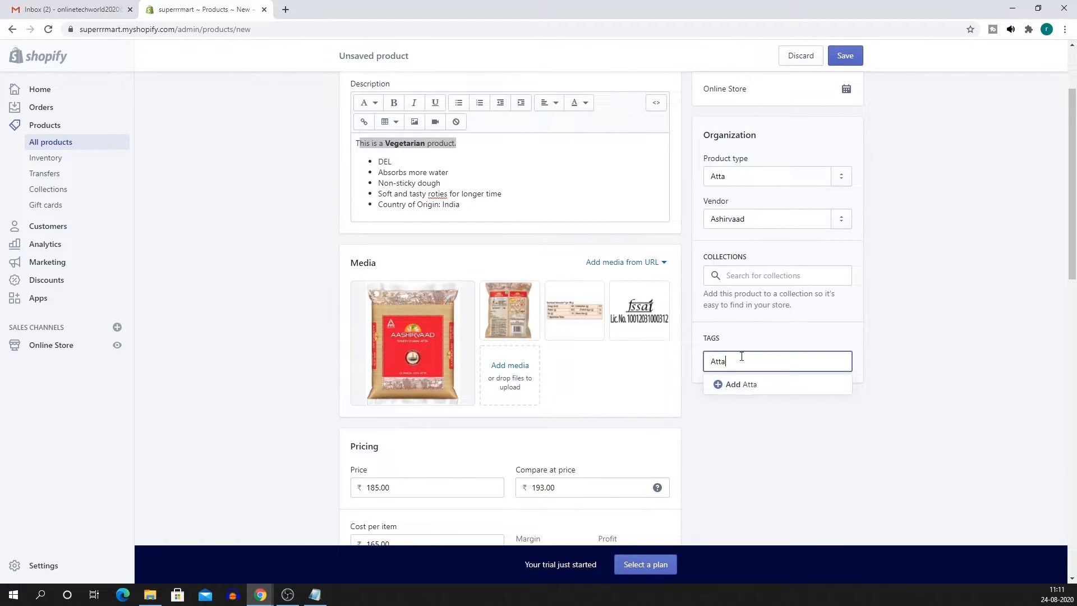
{"action": "left_click", "coordinate": [721, 386]}
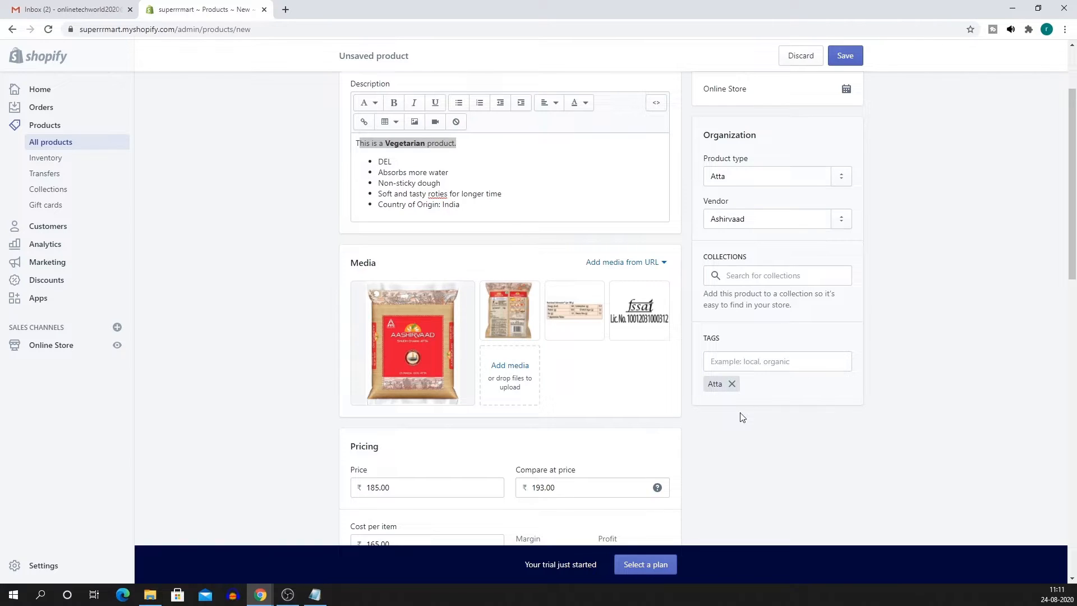
{"action": "scroll", "coordinate": [741, 416], "scroll_direction": "up", "scroll_amount": 2}
{"action": "left_click", "coordinate": [847, 68]}
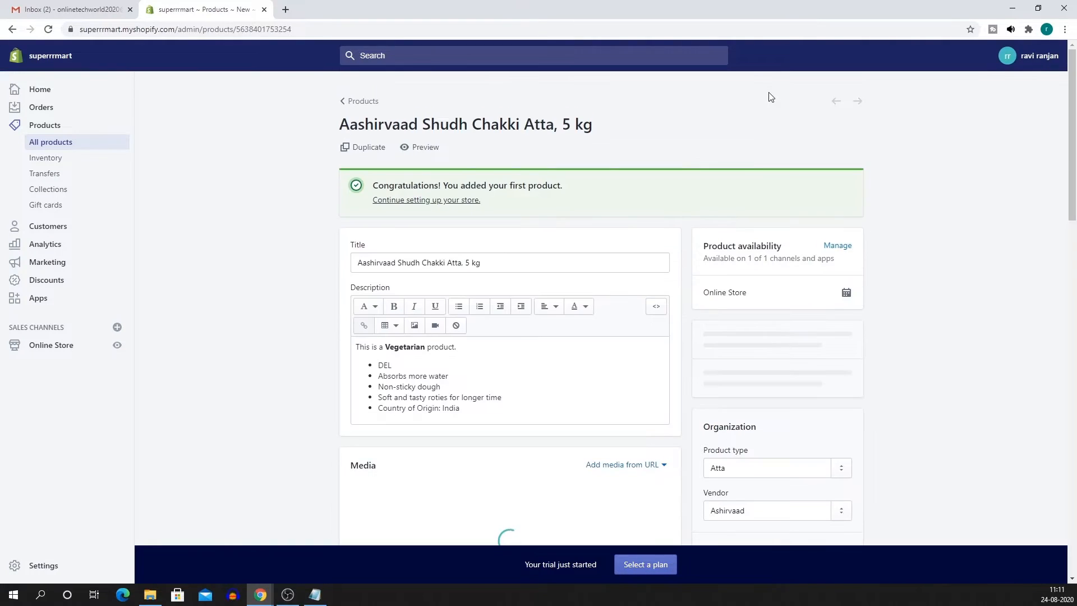
Preview the atta product page on the storefront at Rs. 185, then close the preview tab.
{"action": "left_click", "coordinate": [436, 152]}
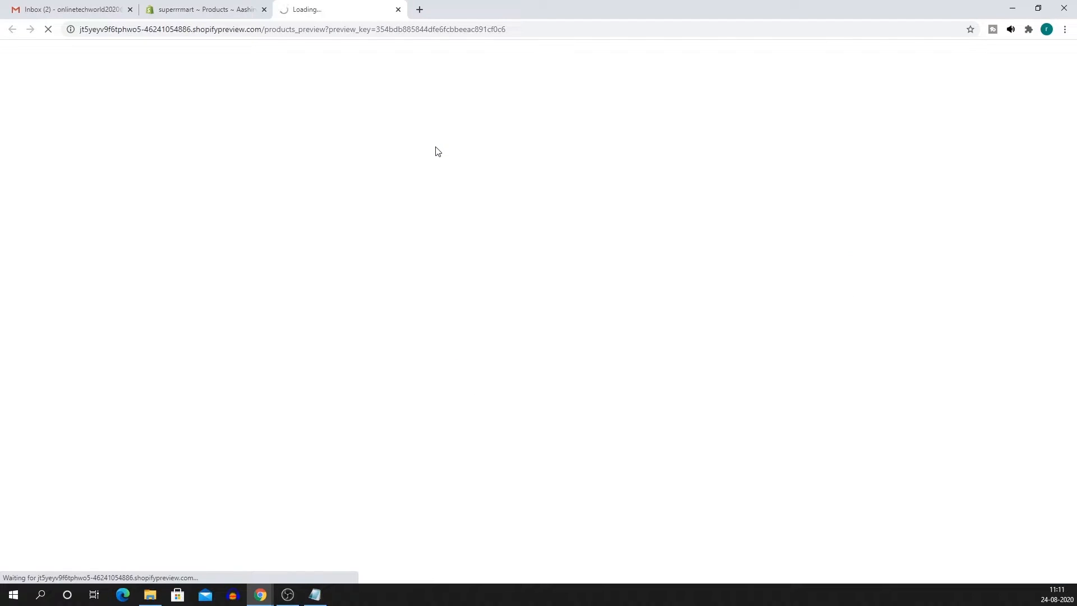
{"action": "scroll", "coordinate": [500, 209], "scroll_direction": "down", "scroll_amount": 1}
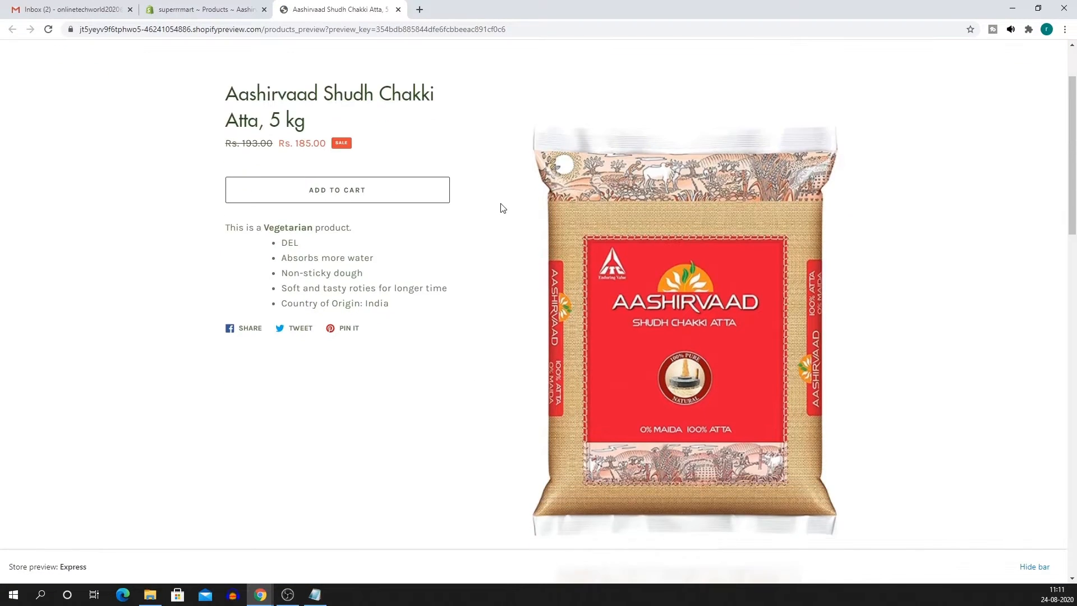
{"action": "scroll", "coordinate": [502, 210], "scroll_direction": "down", "scroll_amount": 10}
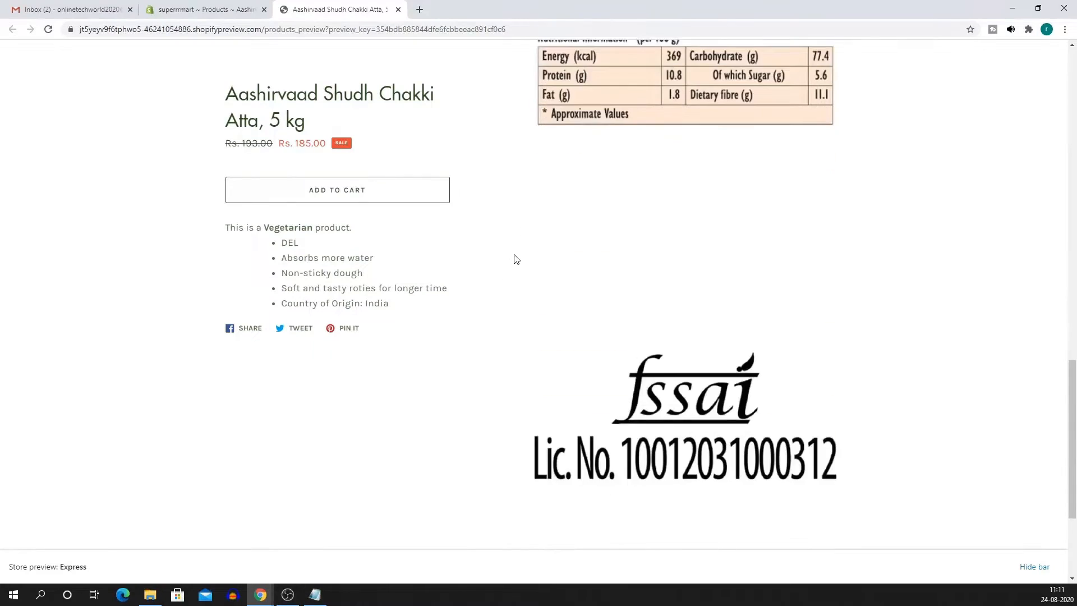
{"action": "scroll", "coordinate": [533, 320], "scroll_direction": "up", "scroll_amount": 10}
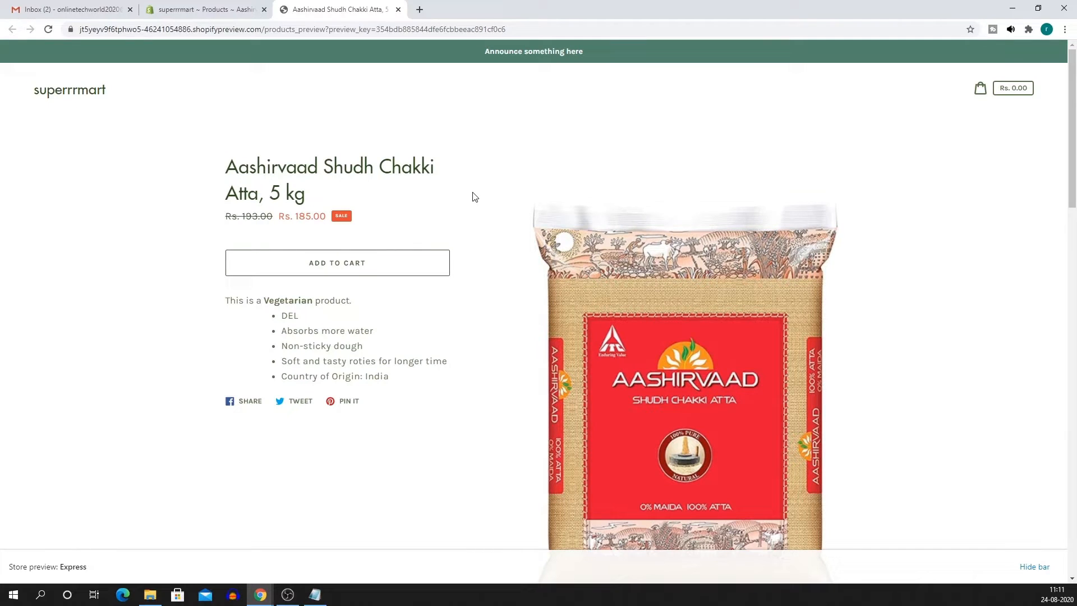
{"action": "scroll", "coordinate": [475, 199], "scroll_direction": "down", "scroll_amount": 2}
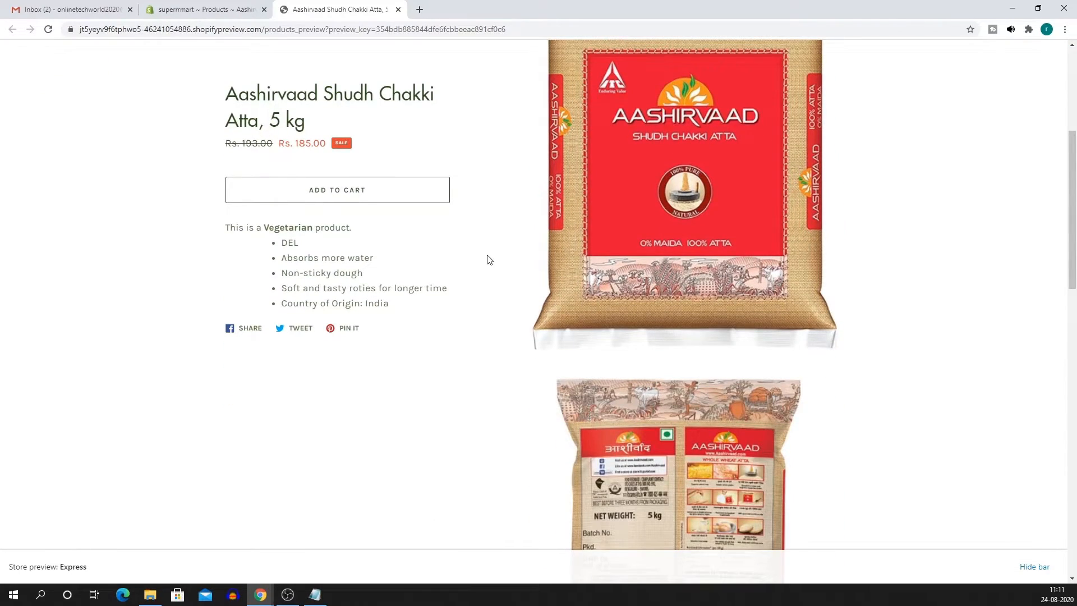
{"action": "scroll", "coordinate": [489, 292], "scroll_direction": "up", "scroll_amount": 2}
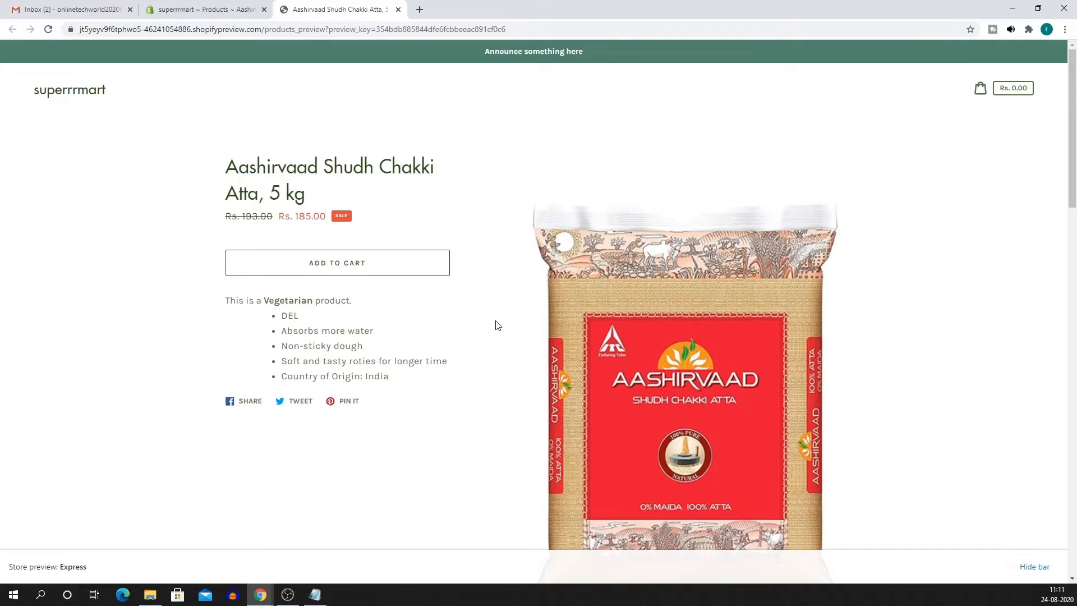
{"action": "scroll", "coordinate": [496, 326], "scroll_direction": "down", "scroll_amount": 15}
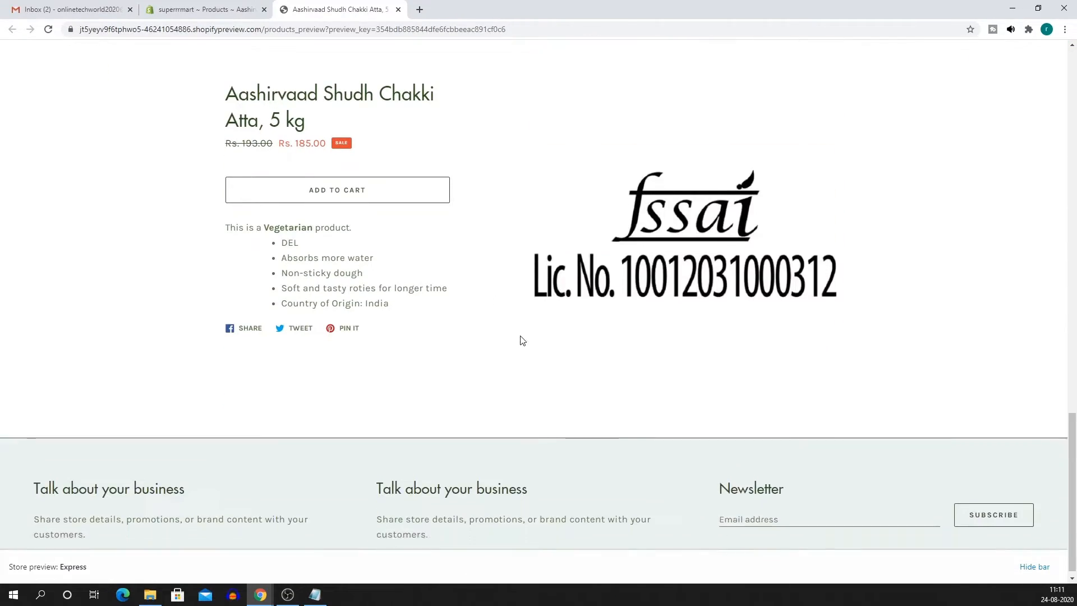
{"action": "scroll", "coordinate": [411, 339], "scroll_direction": "up", "scroll_amount": 16}
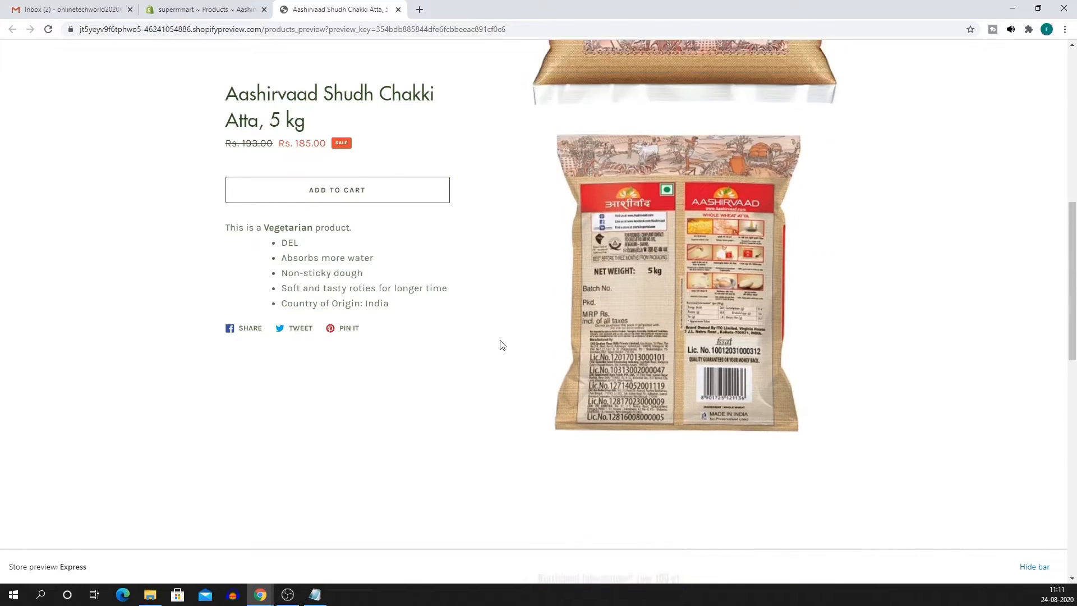
{"action": "middle_click", "coordinate": [330, 5]}
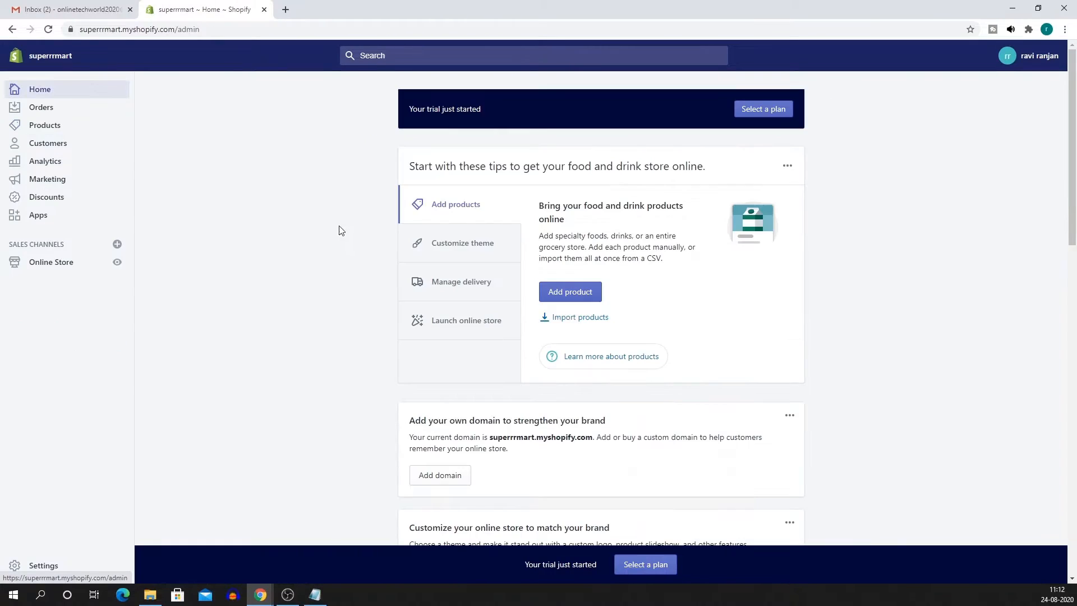
Look through the General store details, including the legal business name.
{"action": "left_click", "coordinate": [44, 566]}
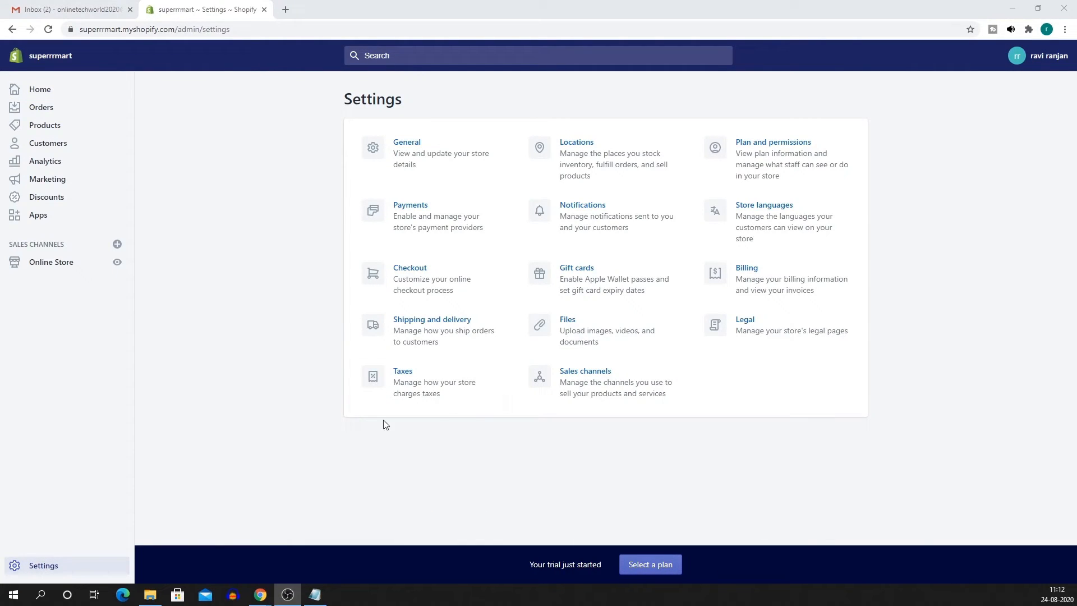
{"action": "left_click", "coordinate": [460, 166]}
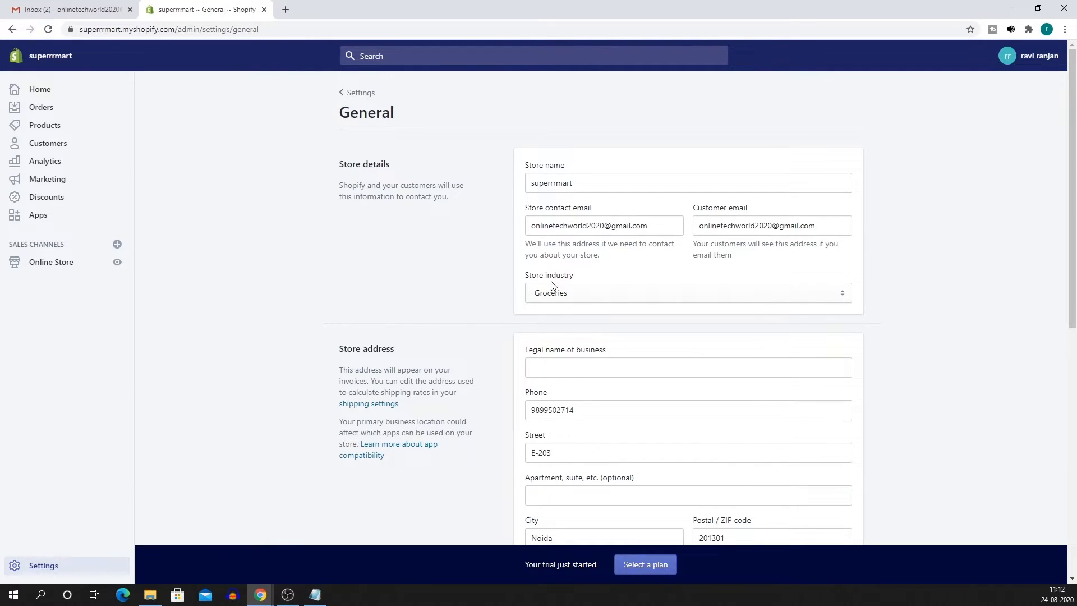
{"action": "scroll", "coordinate": [514, 312], "scroll_direction": "down", "scroll_amount": 3}
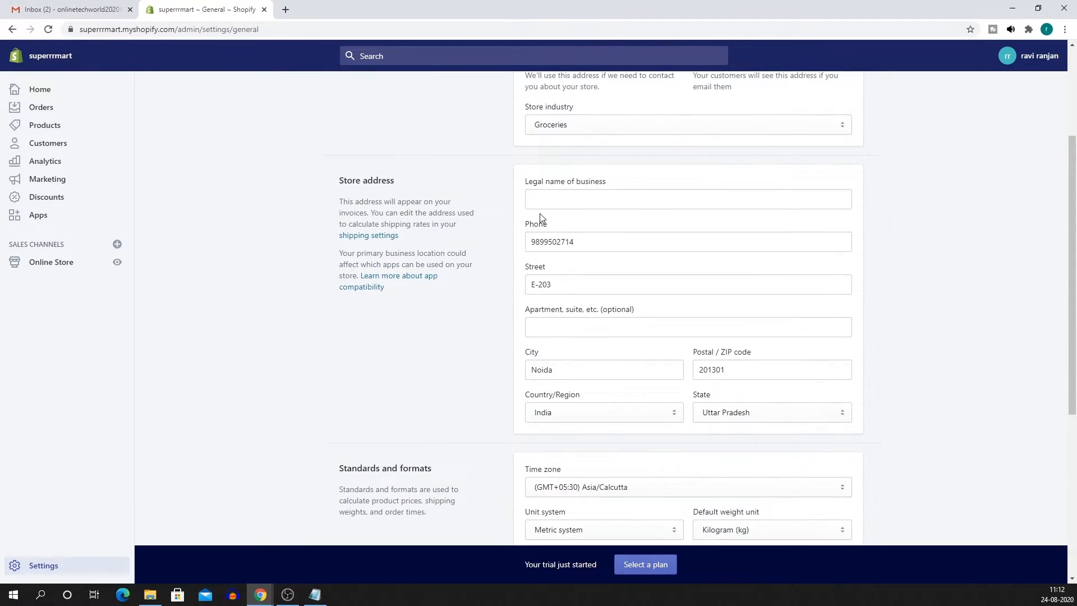
{"action": "left_click", "coordinate": [589, 201]}
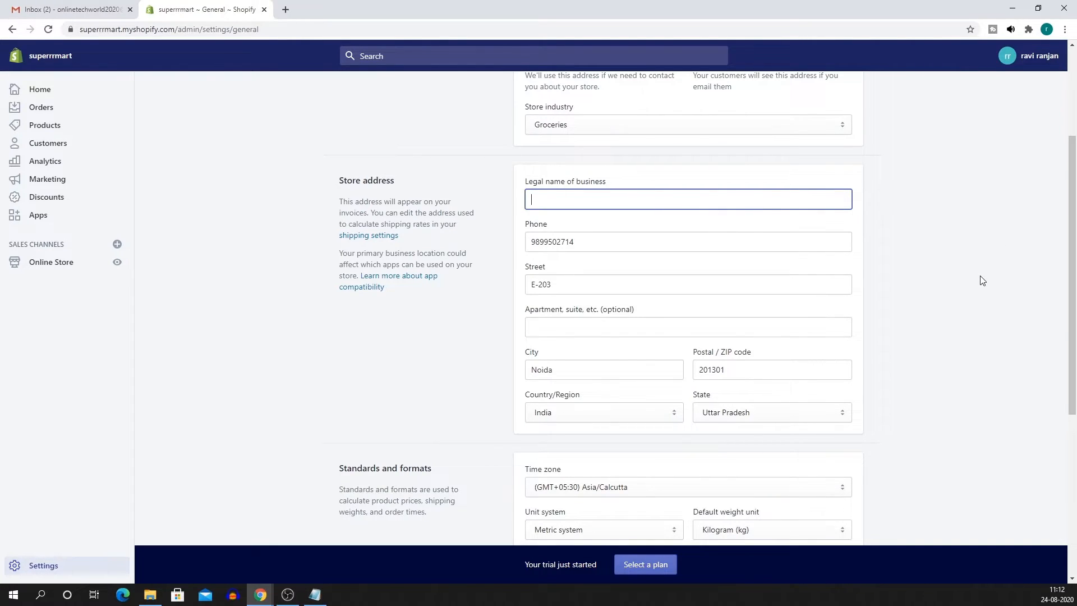
{"action": "scroll", "coordinate": [947, 289], "scroll_direction": "down", "scroll_amount": 3}
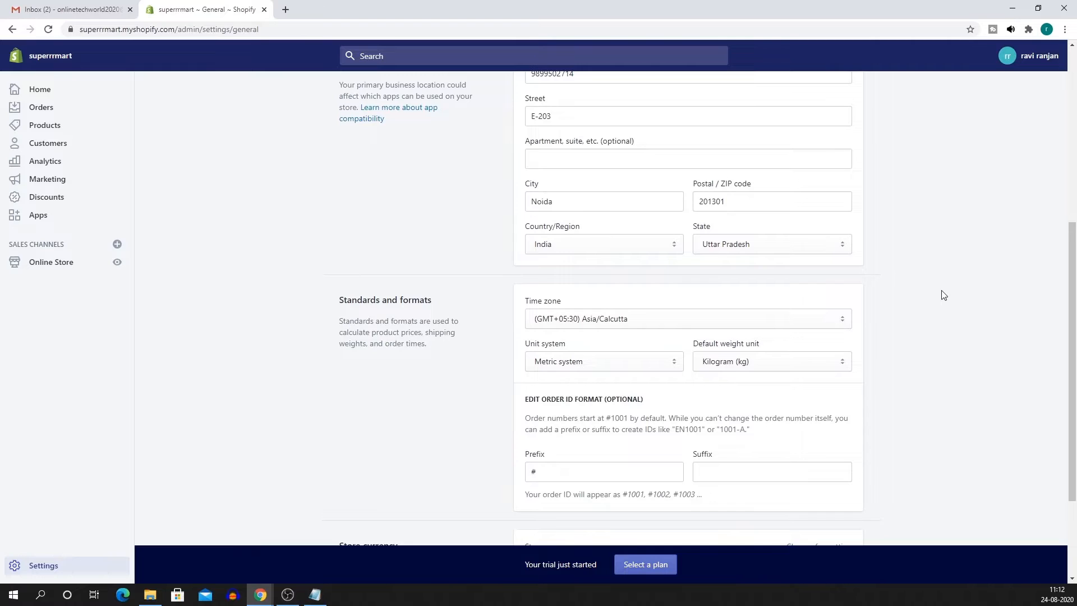
{"action": "scroll", "coordinate": [846, 470], "scroll_direction": "down", "scroll_amount": 1}
{"action": "scroll", "coordinate": [846, 470], "scroll_direction": "down", "scroll_amount": 2}
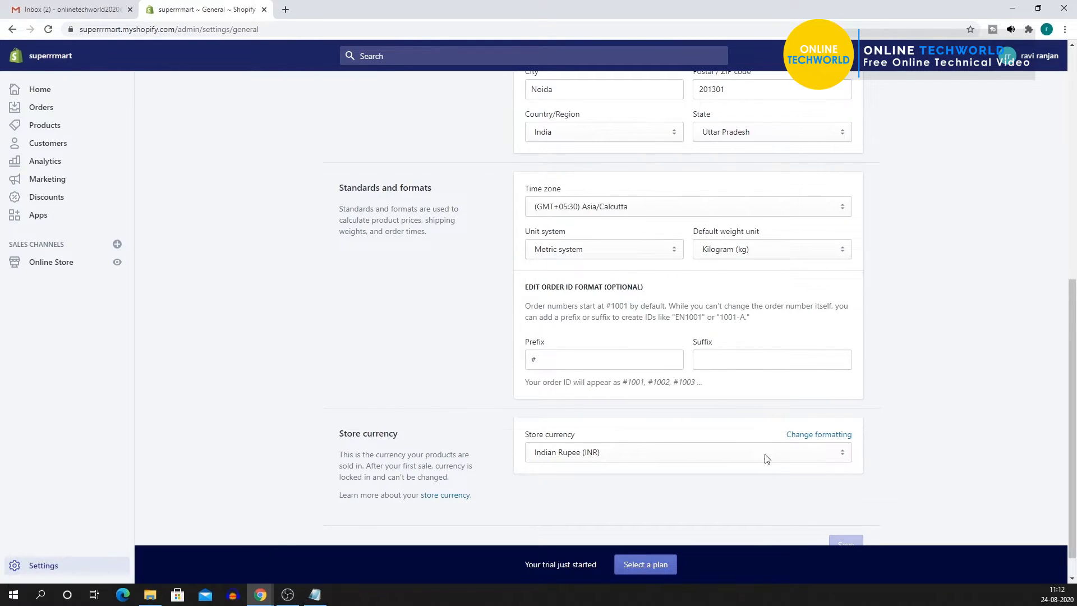
{"action": "scroll", "coordinate": [767, 457], "scroll_direction": "up", "scroll_amount": 8}
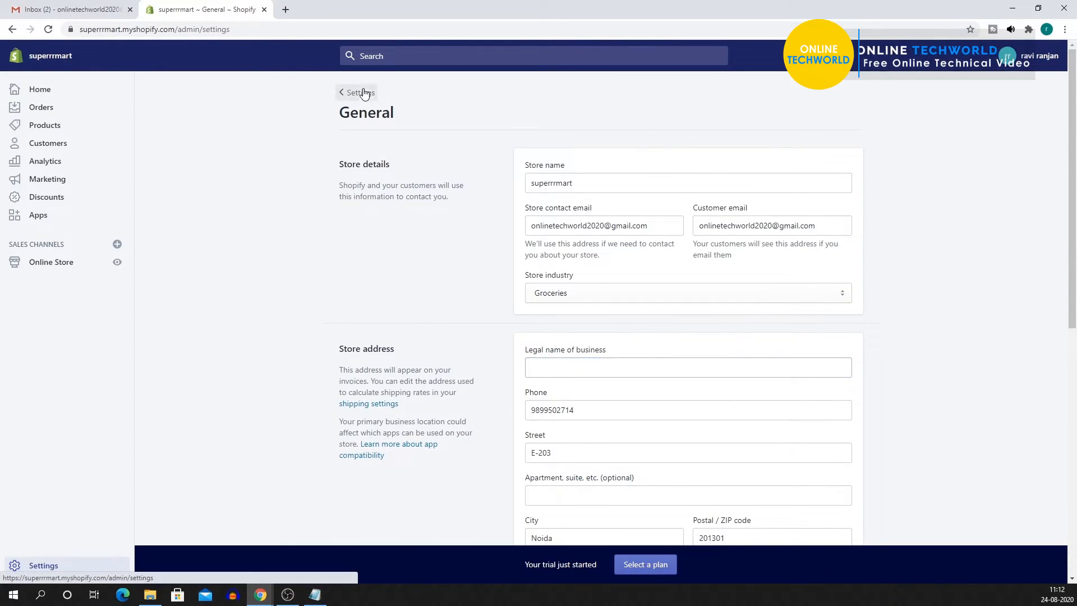
Browse the Payment providers options, then head back to Settings.
{"action": "left_click", "coordinate": [359, 93]}
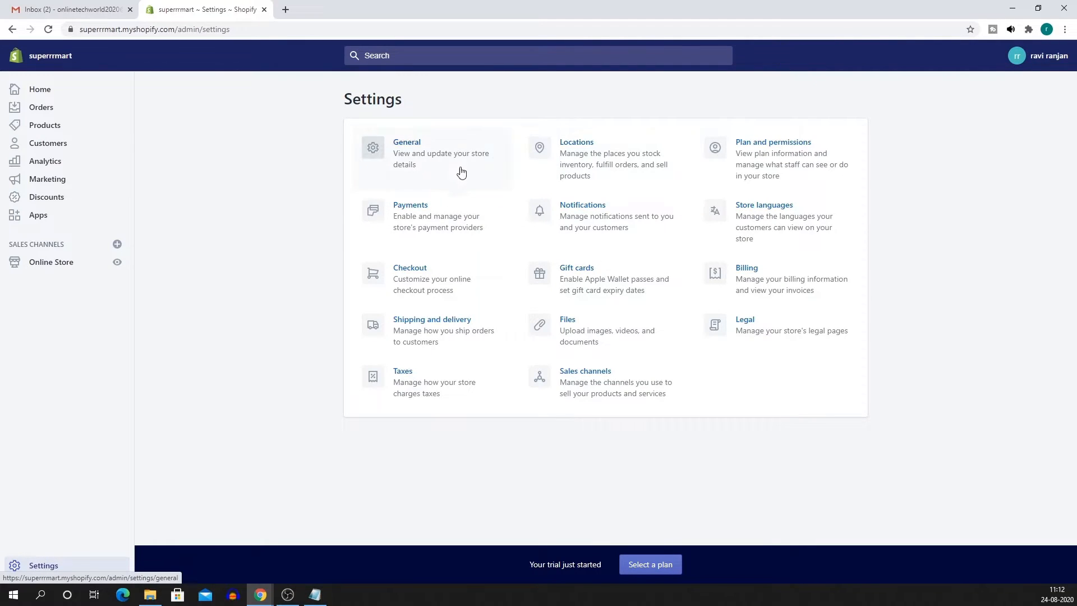
{"action": "left_click", "coordinate": [443, 230]}
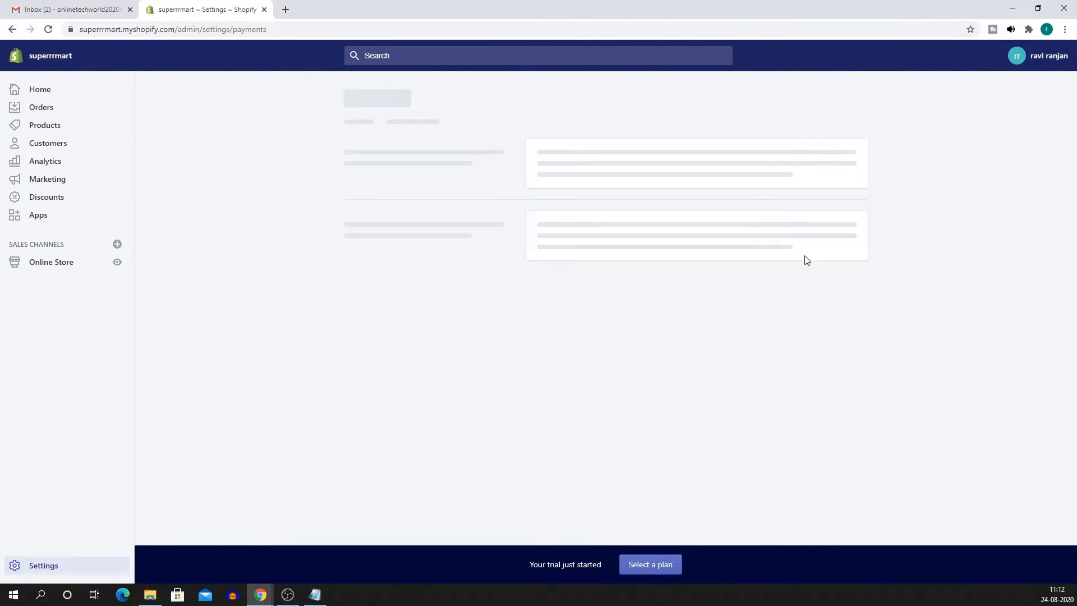
{"action": "scroll", "coordinate": [601, 320], "scroll_direction": "down", "scroll_amount": 4}
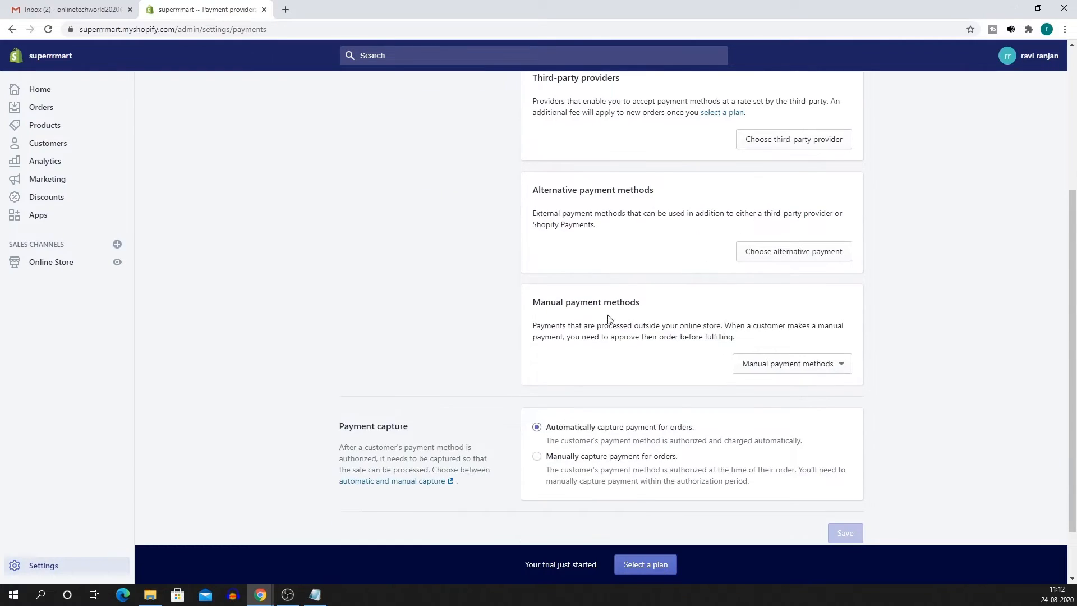
{"action": "scroll", "coordinate": [710, 370], "scroll_direction": "up", "scroll_amount": 2}
{"action": "scroll", "coordinate": [710, 377], "scroll_direction": "up", "scroll_amount": 3}
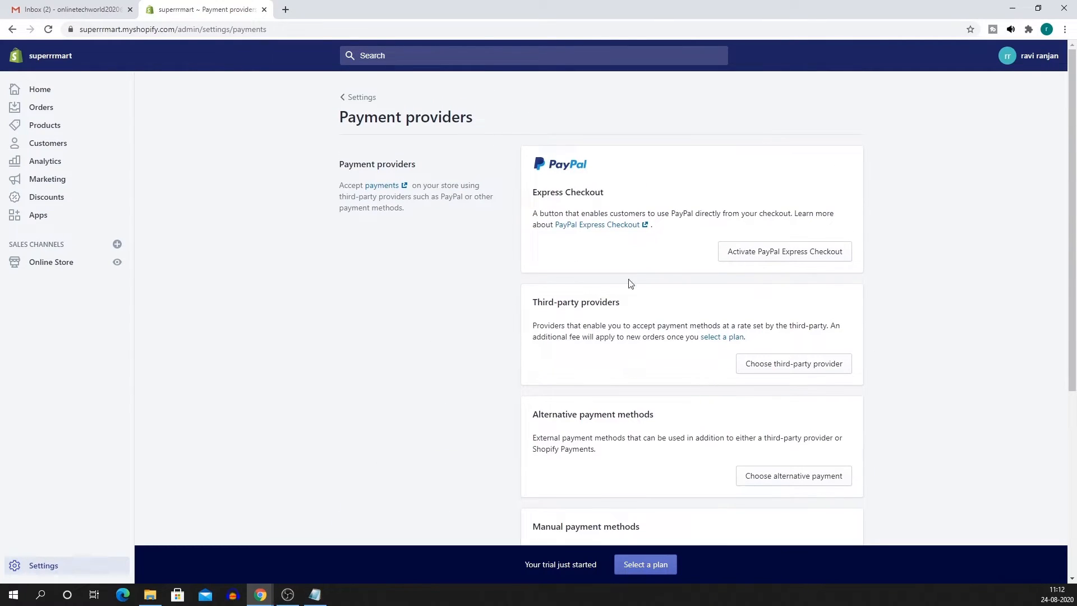
{"action": "left_click", "coordinate": [359, 97]}
In Checkout settings, make customer accounts optional and require first and last names.
{"action": "left_click", "coordinate": [435, 280]}
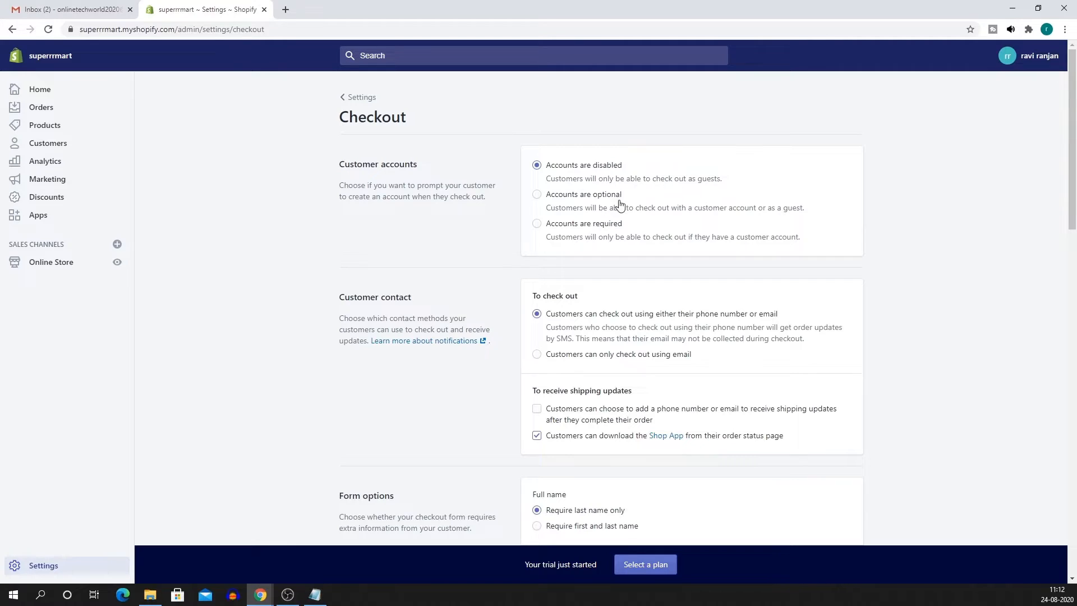
{"action": "left_click", "coordinate": [537, 196]}
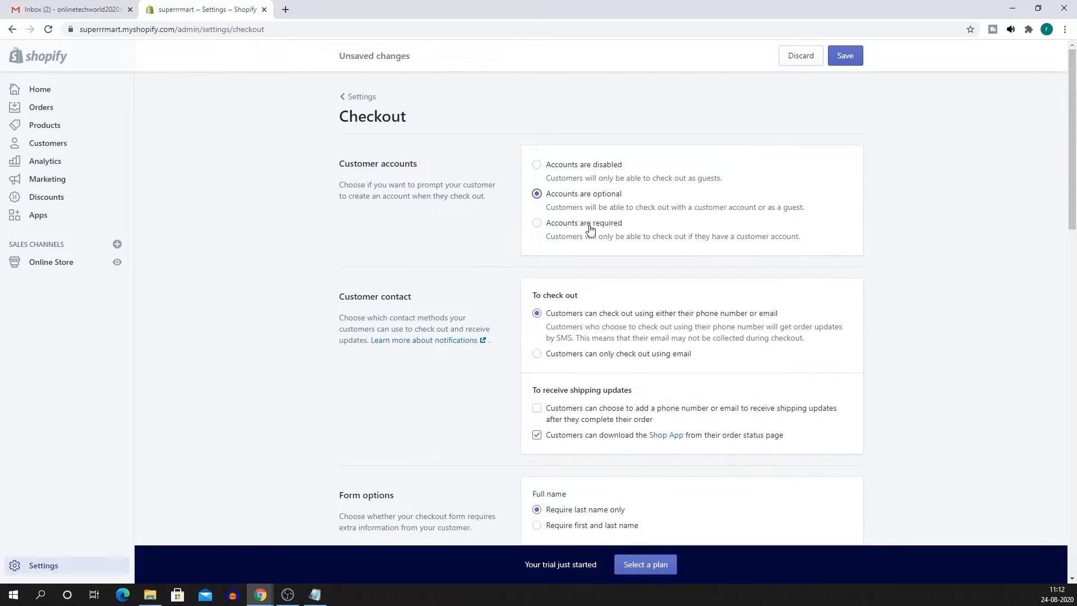
{"action": "scroll", "coordinate": [591, 229], "scroll_direction": "down", "scroll_amount": 1}
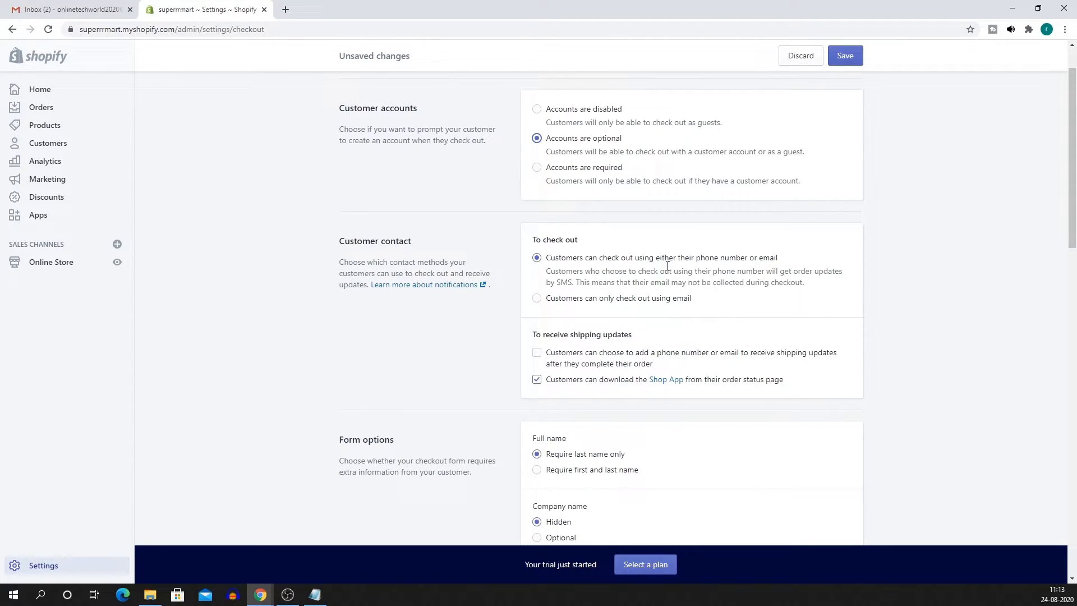
{"action": "scroll", "coordinate": [668, 266], "scroll_direction": "down", "scroll_amount": 3}
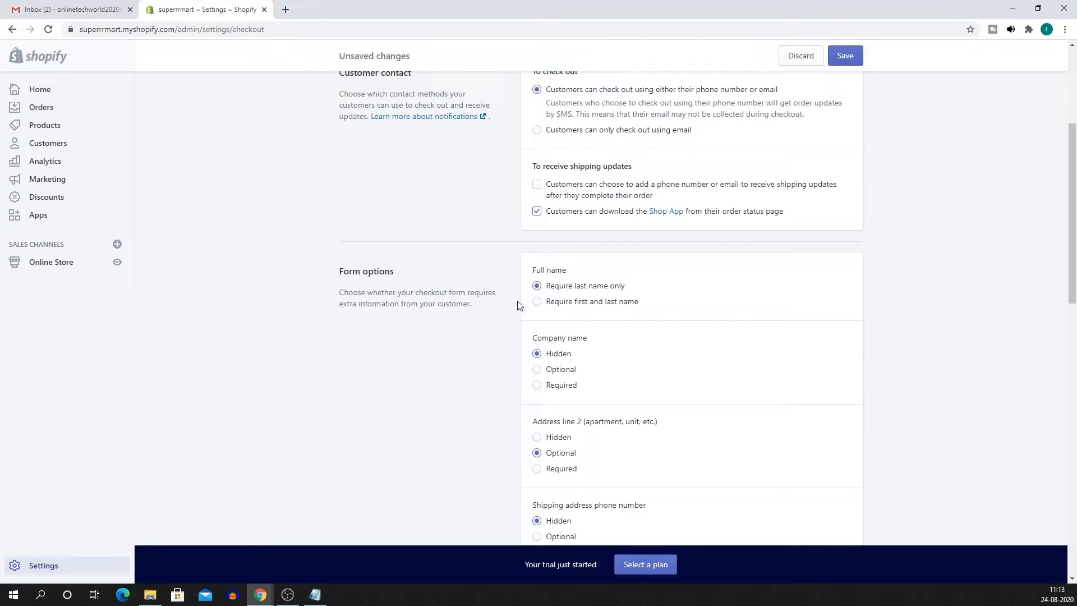
{"action": "left_click", "coordinate": [537, 303]}
Require a phone number in shipping addresses and save the checkout settings.
{"action": "scroll", "coordinate": [645, 351], "scroll_direction": "down", "scroll_amount": 2}
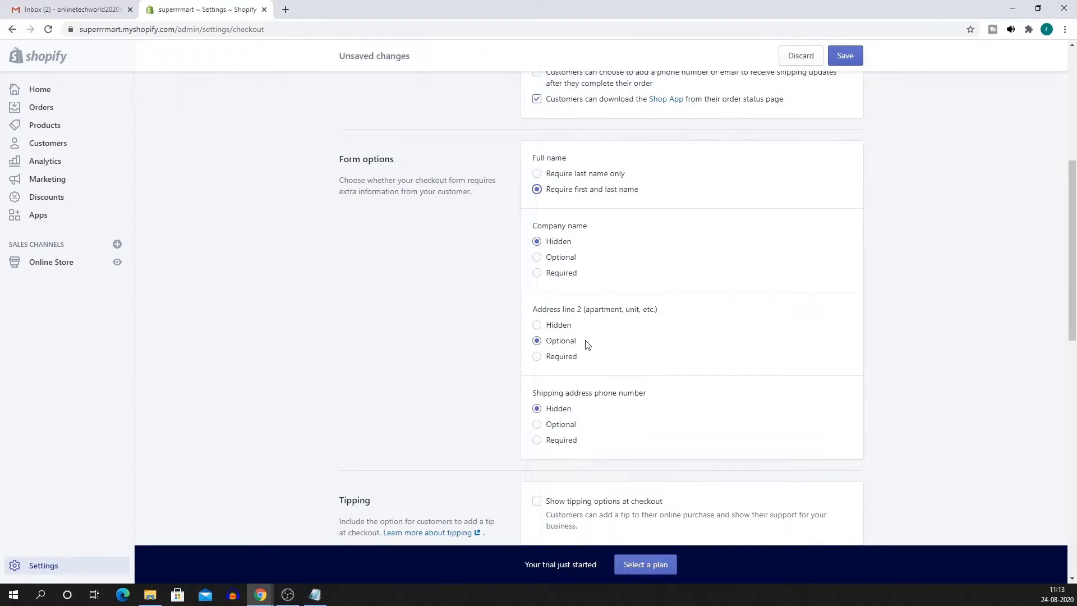
{"action": "scroll", "coordinate": [584, 344], "scroll_direction": "down", "scroll_amount": 2}
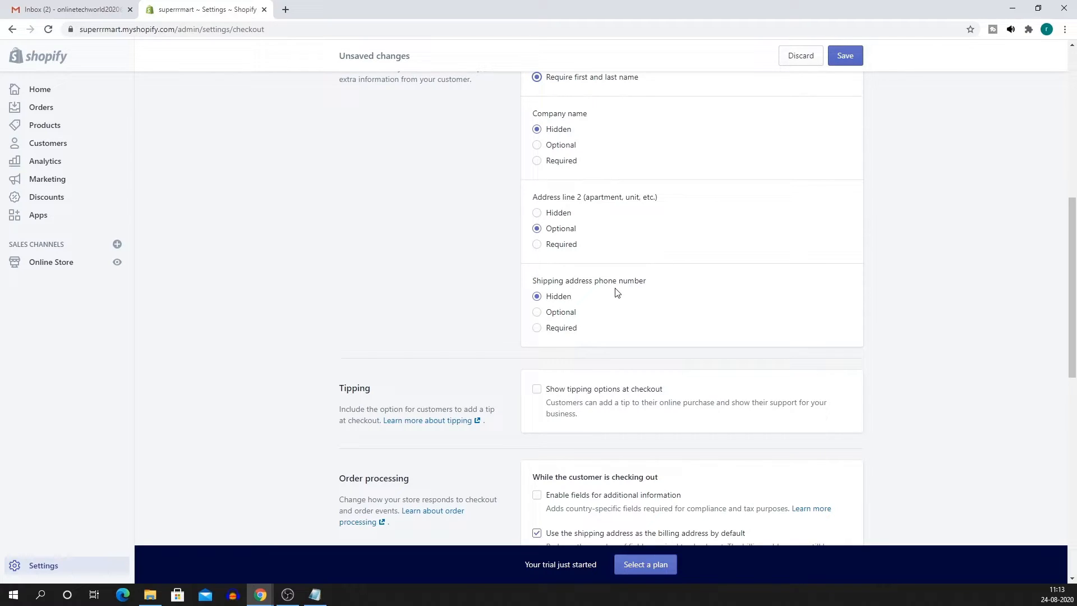
{"action": "left_click", "coordinate": [538, 328]}
{"action": "scroll", "coordinate": [660, 319], "scroll_direction": "down", "scroll_amount": 2}
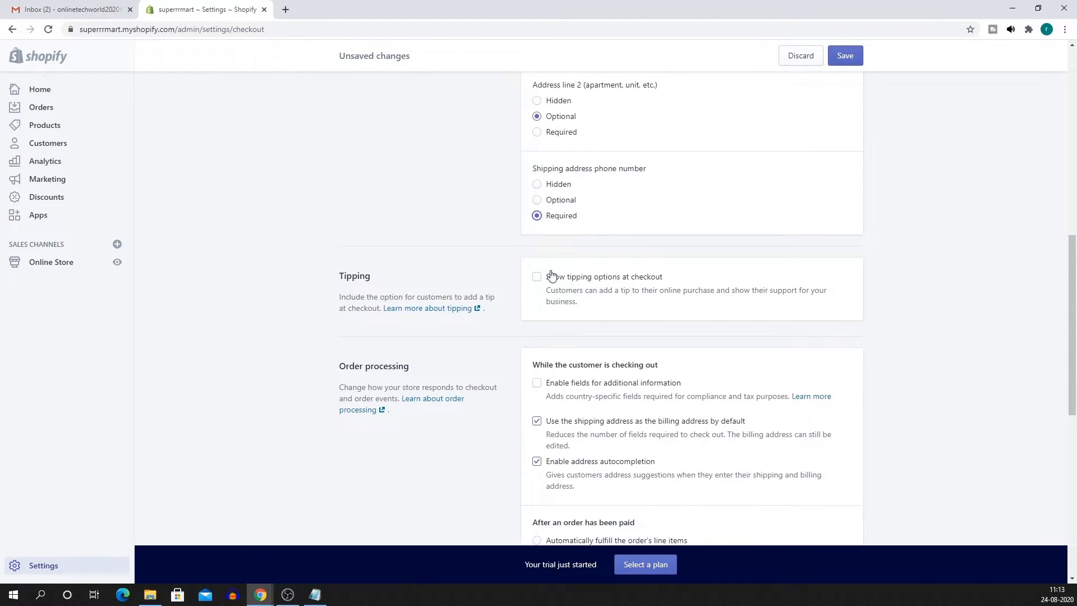
{"action": "scroll", "coordinate": [549, 281], "scroll_direction": "down", "scroll_amount": 2}
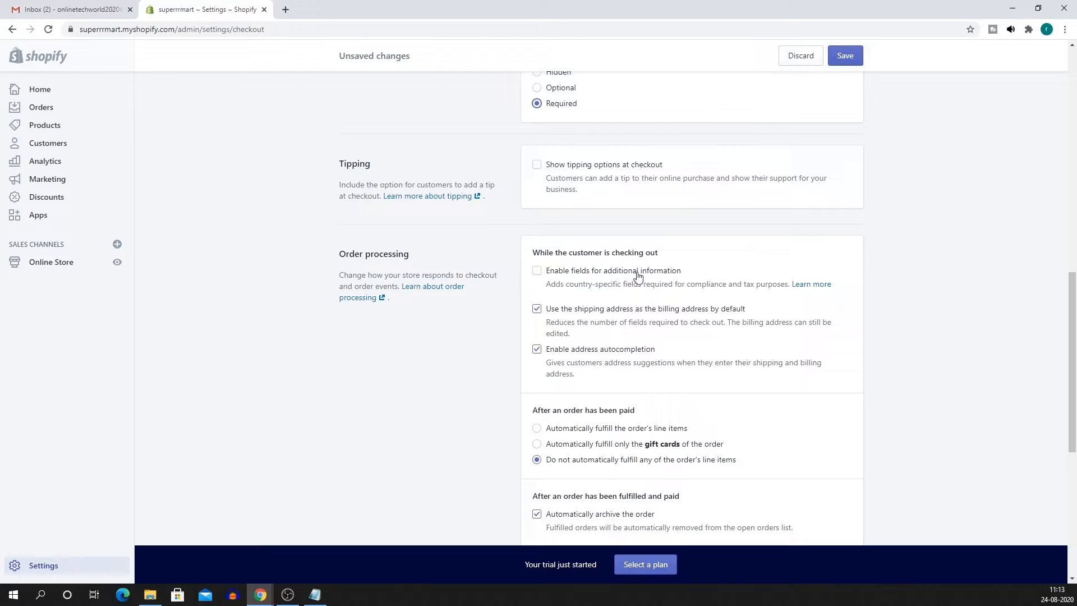
{"action": "scroll", "coordinate": [623, 287], "scroll_direction": "down", "scroll_amount": 2}
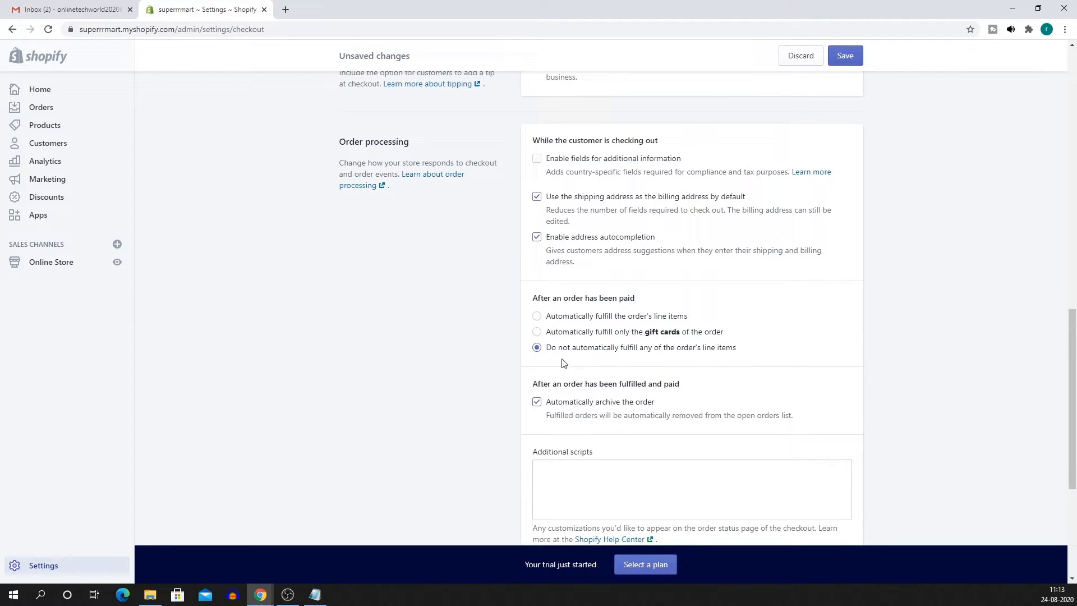
{"action": "scroll", "coordinate": [547, 353], "scroll_direction": "down", "scroll_amount": 4}
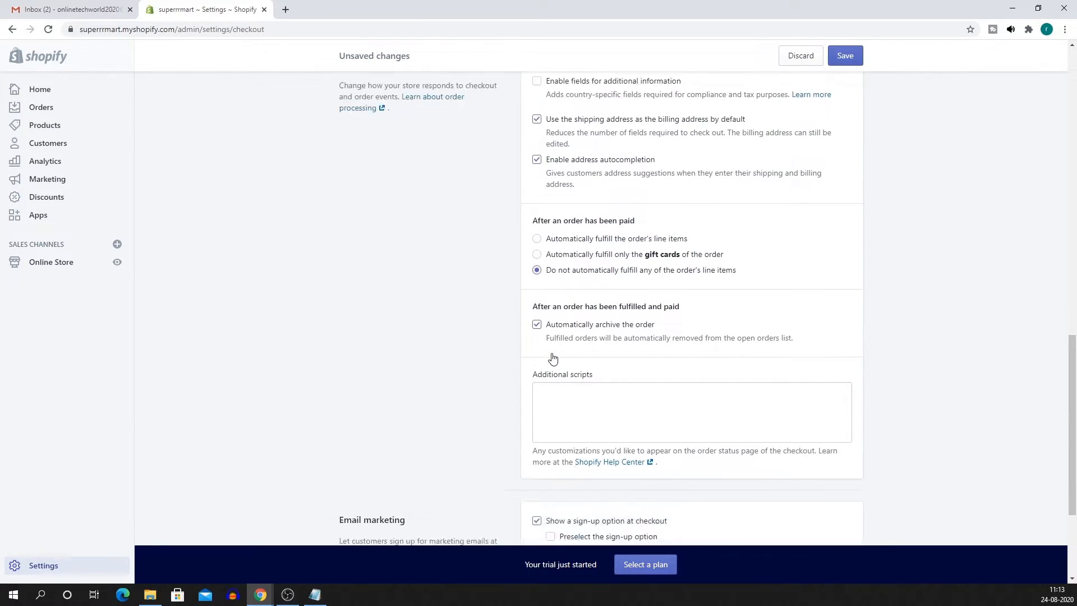
{"action": "scroll", "coordinate": [861, 359], "scroll_direction": "down", "scroll_amount": 1}
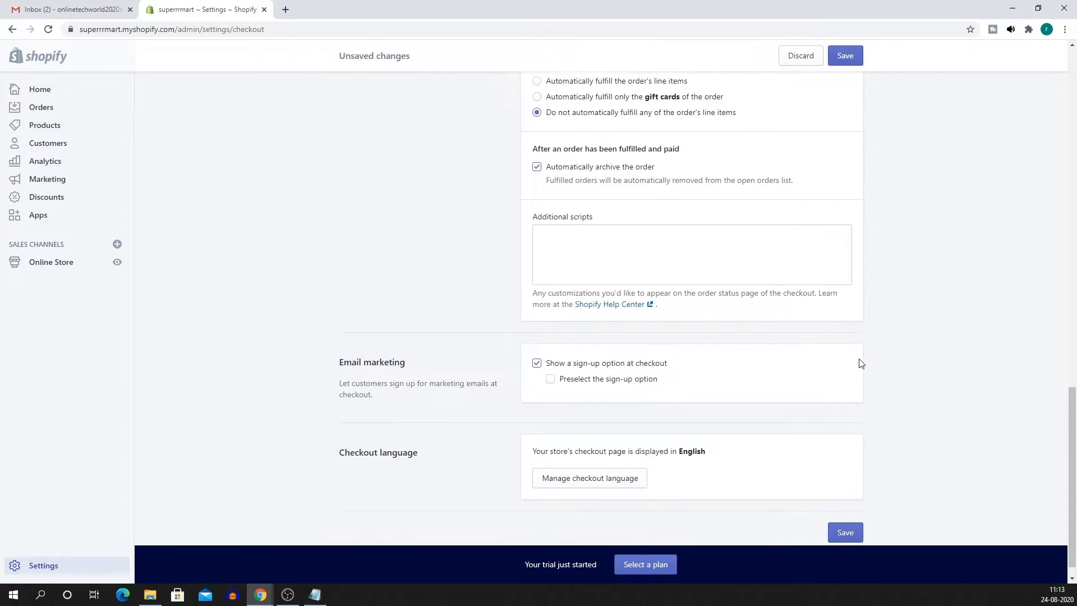
{"action": "left_click", "coordinate": [847, 61]}
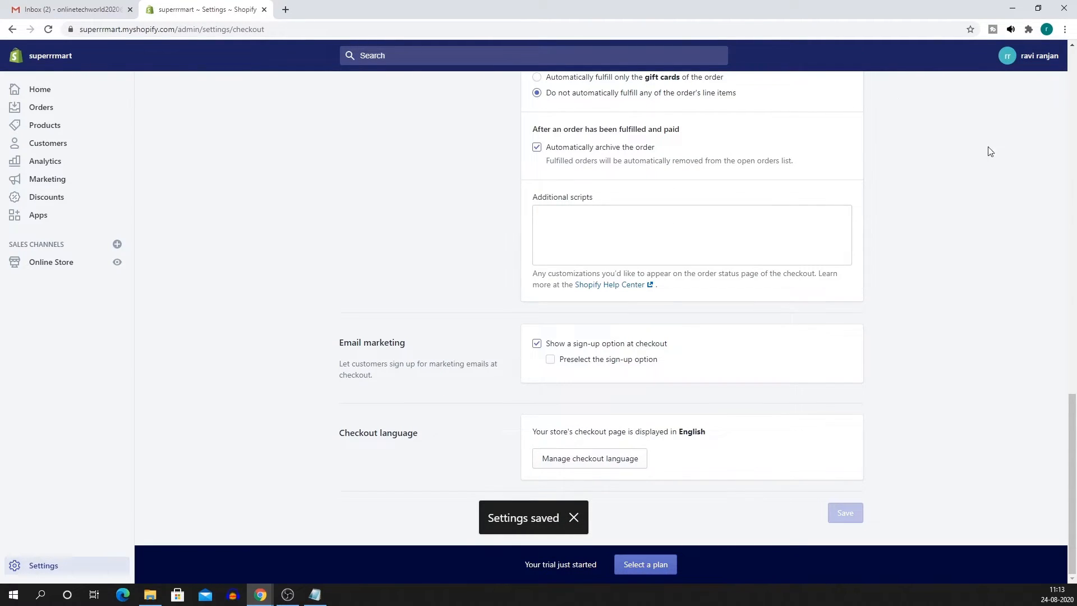
{"action": "scroll", "coordinate": [952, 322], "scroll_direction": "up", "scroll_amount": 15}
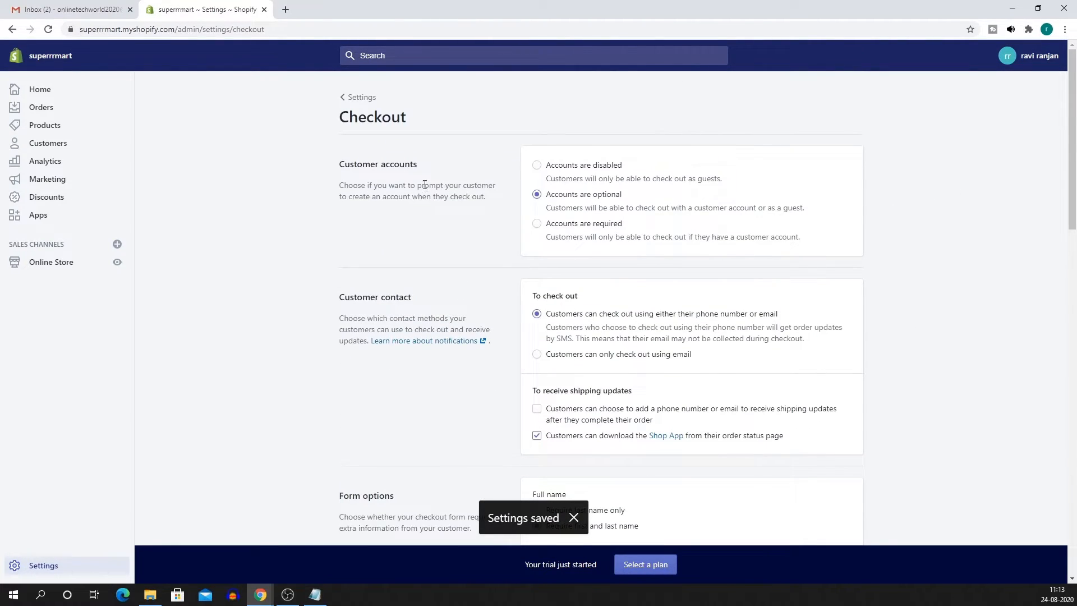
Glance at the Locations settings, then open Shipping and delivery and scroll through it.
{"action": "left_click", "coordinate": [358, 97]}
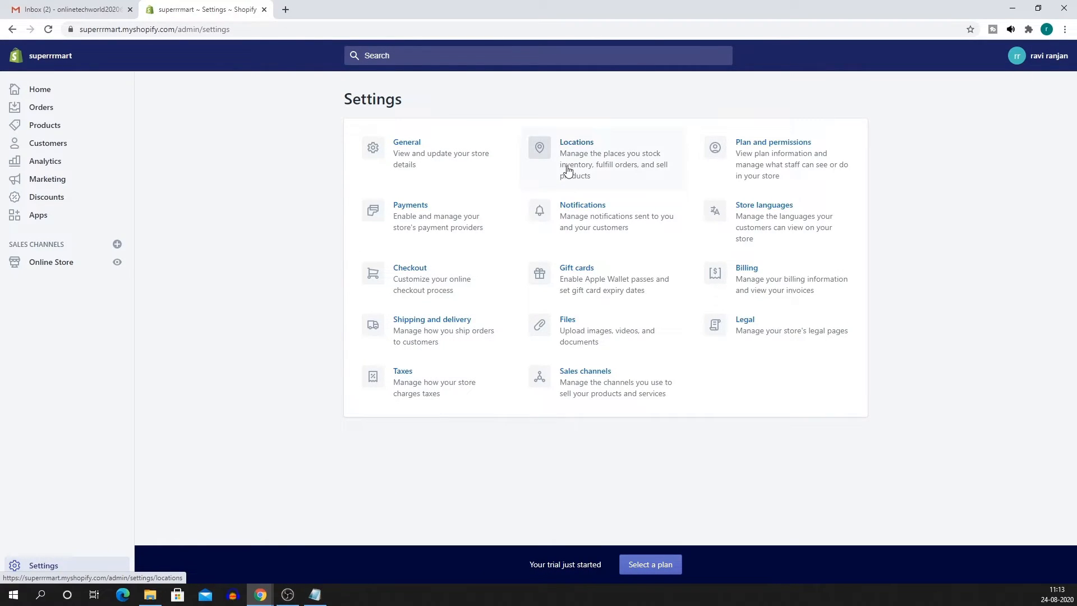
{"action": "left_click", "coordinate": [640, 161]}
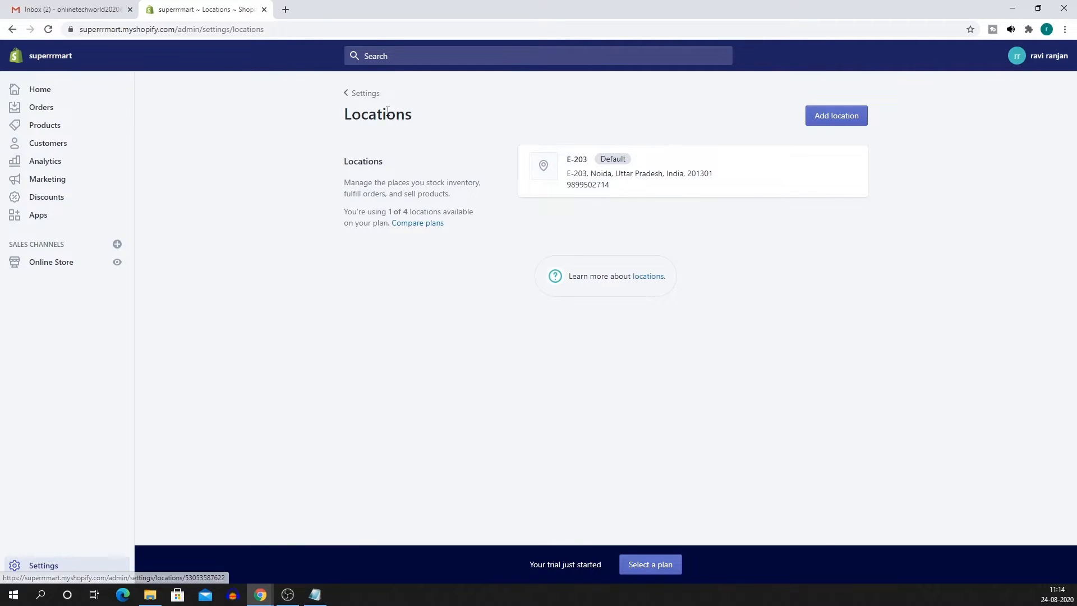
{"action": "left_click", "coordinate": [369, 94]}
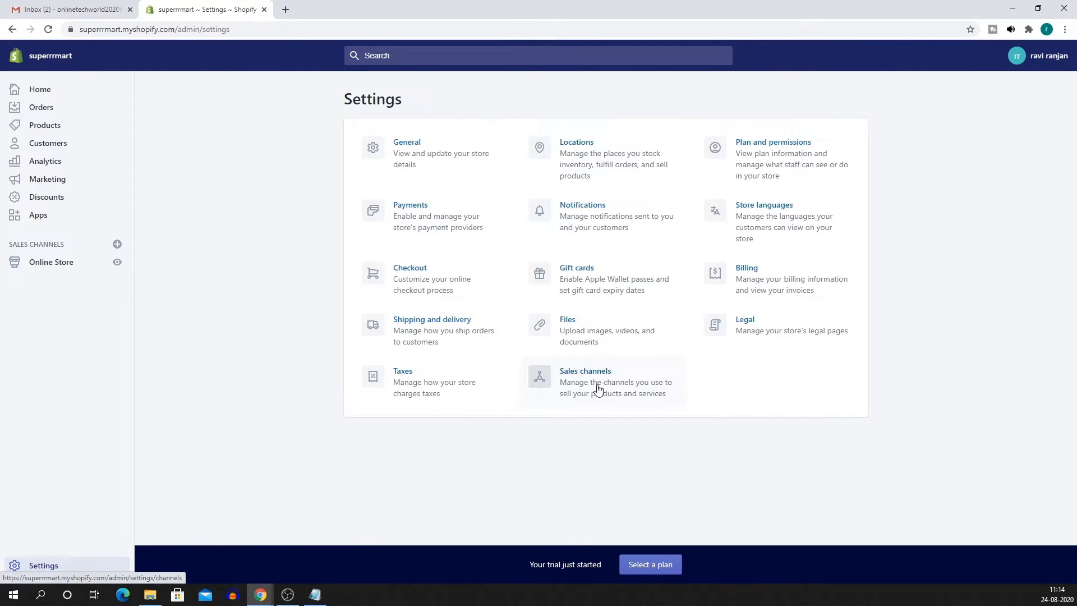
{"action": "left_click", "coordinate": [493, 321]}
{"action": "scroll", "coordinate": [490, 301], "scroll_direction": "down", "scroll_amount": 1}
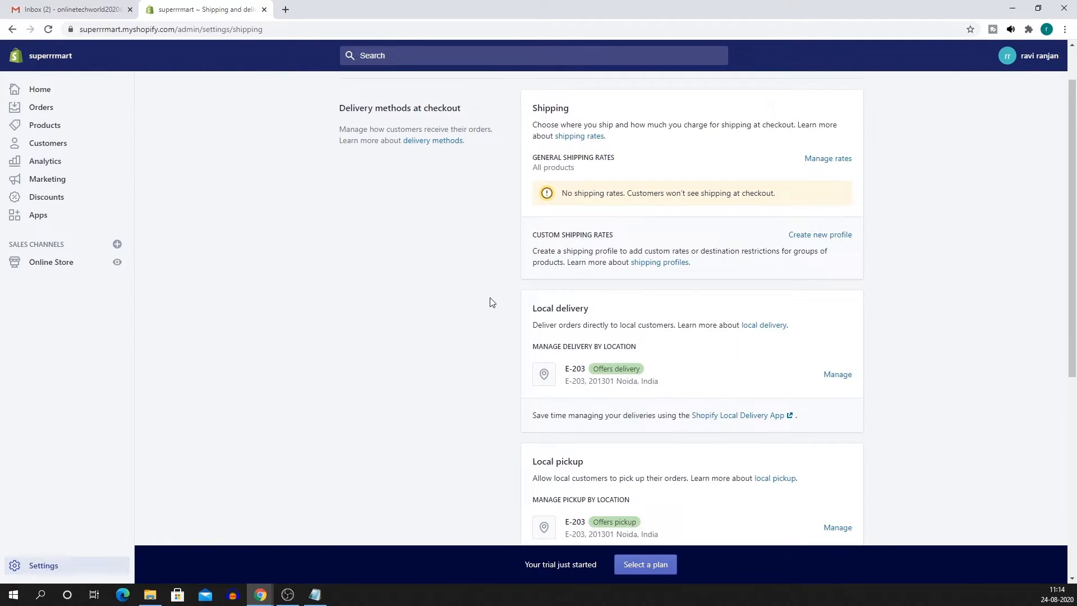
{"action": "scroll", "coordinate": [567, 300], "scroll_direction": "down", "scroll_amount": 6}
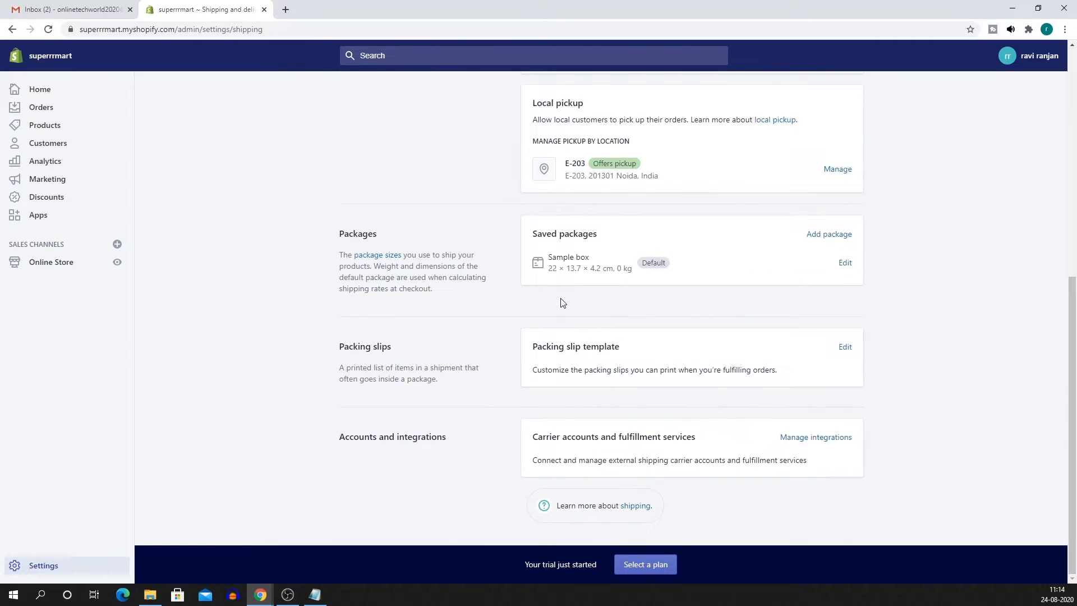
{"action": "scroll", "coordinate": [557, 318], "scroll_direction": "up", "scroll_amount": 7}
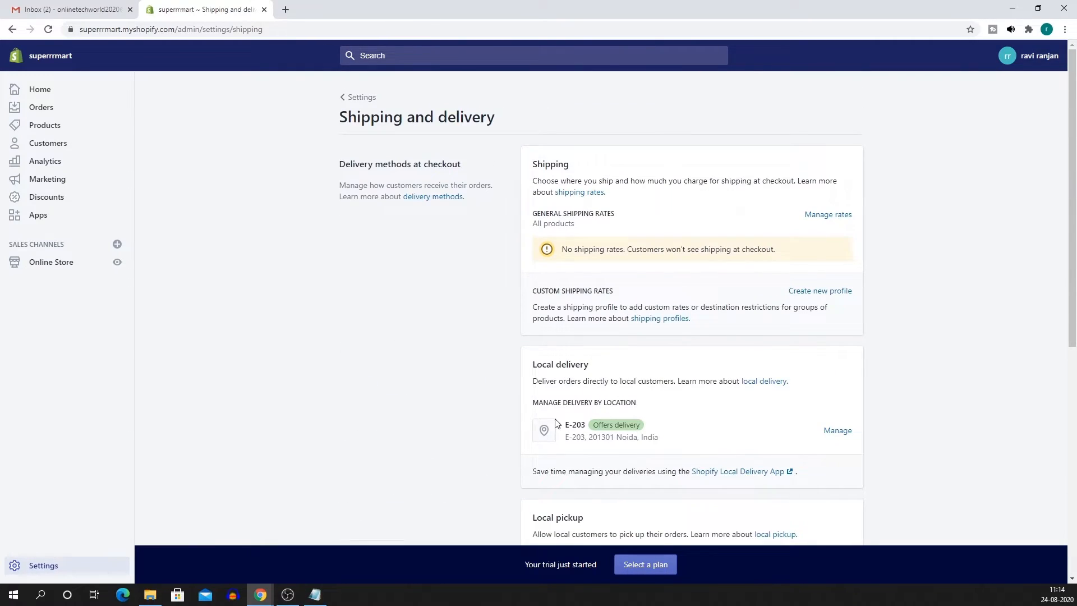
Edit the Domestic zone in the general shipping profile and clear all of India's states.
{"action": "left_click", "coordinate": [844, 214]}
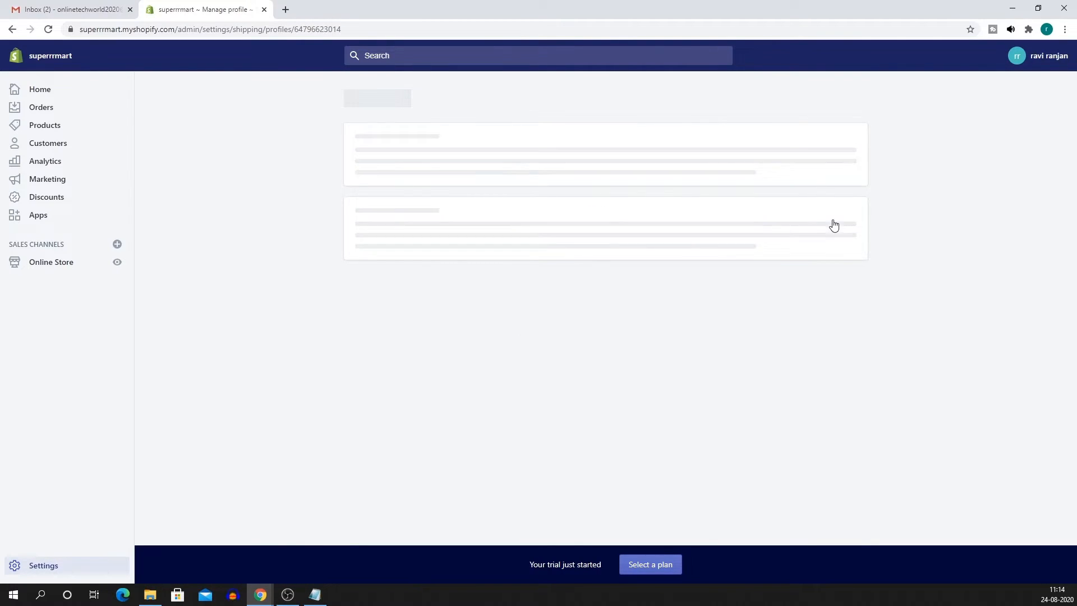
{"action": "scroll", "coordinate": [833, 224], "scroll_direction": "down", "scroll_amount": 2}
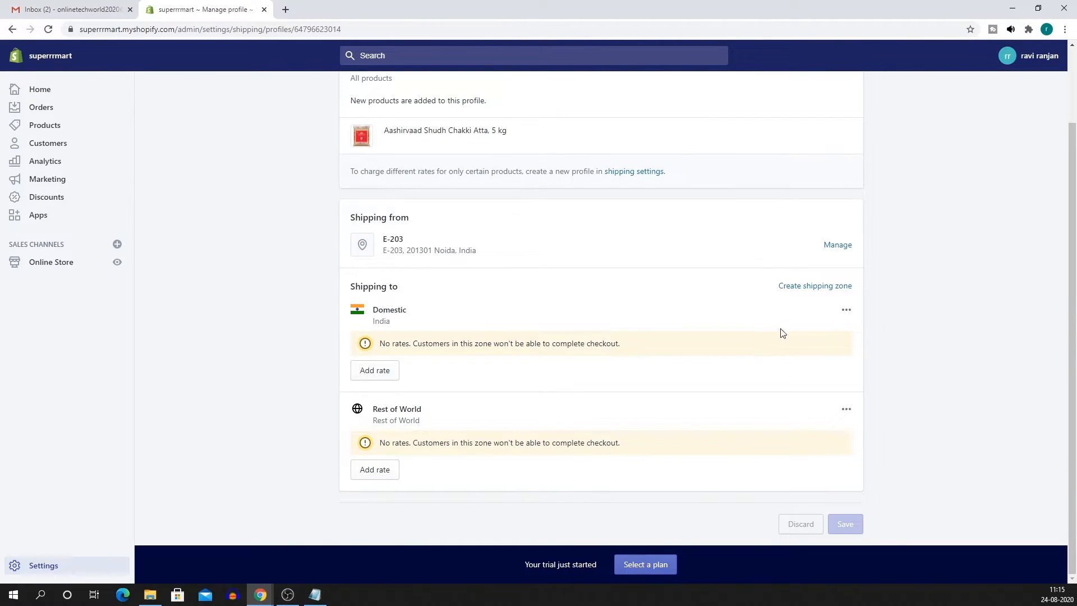
{"action": "left_click", "coordinate": [845, 311]}
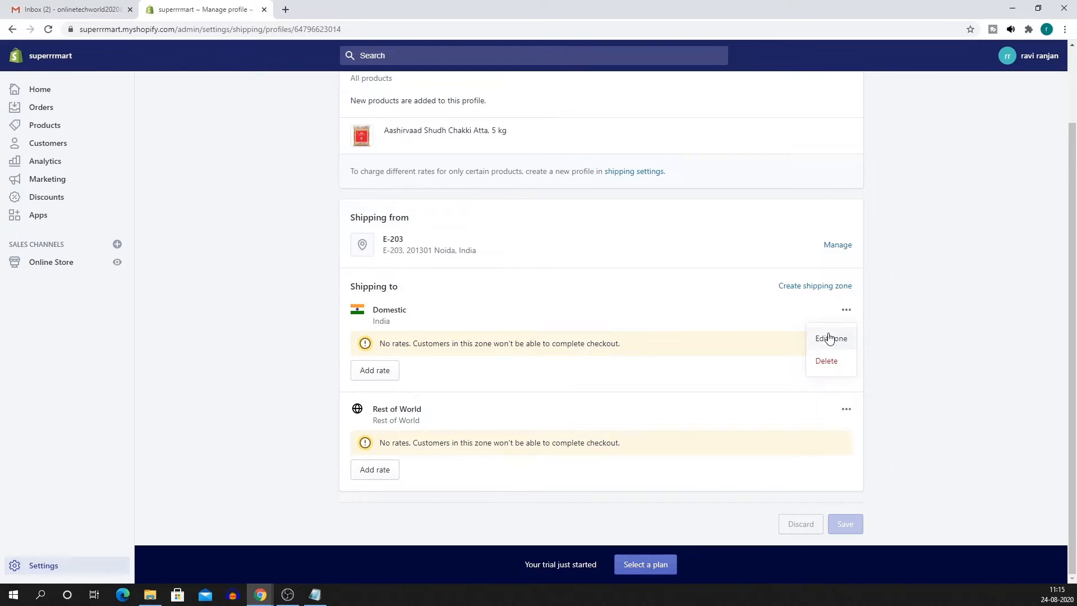
{"action": "left_click", "coordinate": [830, 339]}
{"action": "scroll", "coordinate": [505, 364], "scroll_direction": "down", "scroll_amount": 9}
{"action": "scroll", "coordinate": [550, 395], "scroll_direction": "up", "scroll_amount": 3}
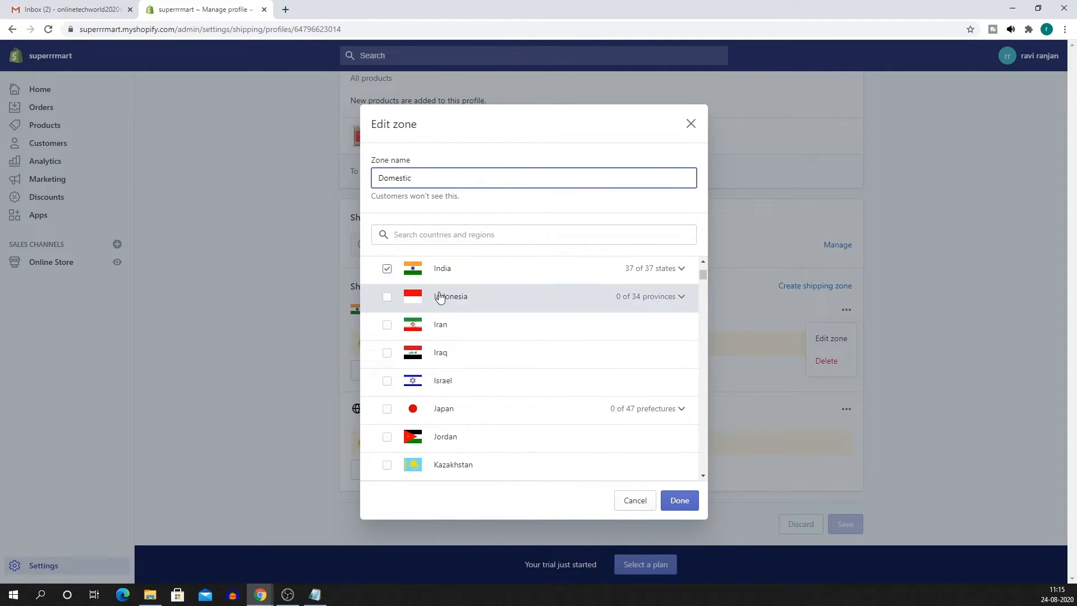
{"action": "left_click", "coordinate": [678, 269]}
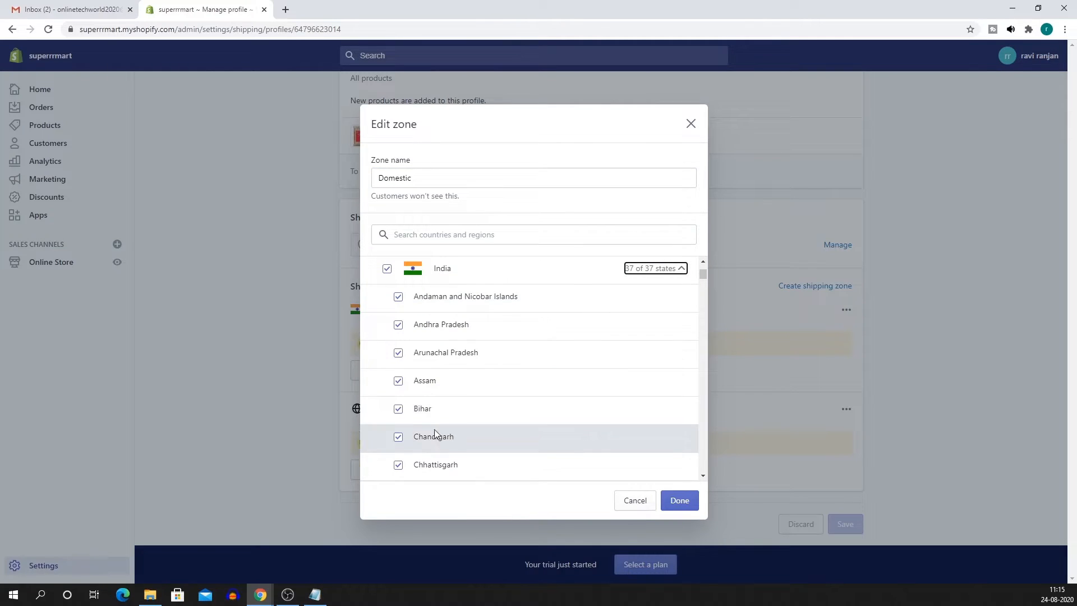
{"action": "left_click", "coordinate": [388, 271]}
Select only Delhi and Uttar Pradesh for the Domestic zone and confirm.
{"action": "scroll", "coordinate": [440, 401], "scroll_direction": "down", "scroll_amount": 3}
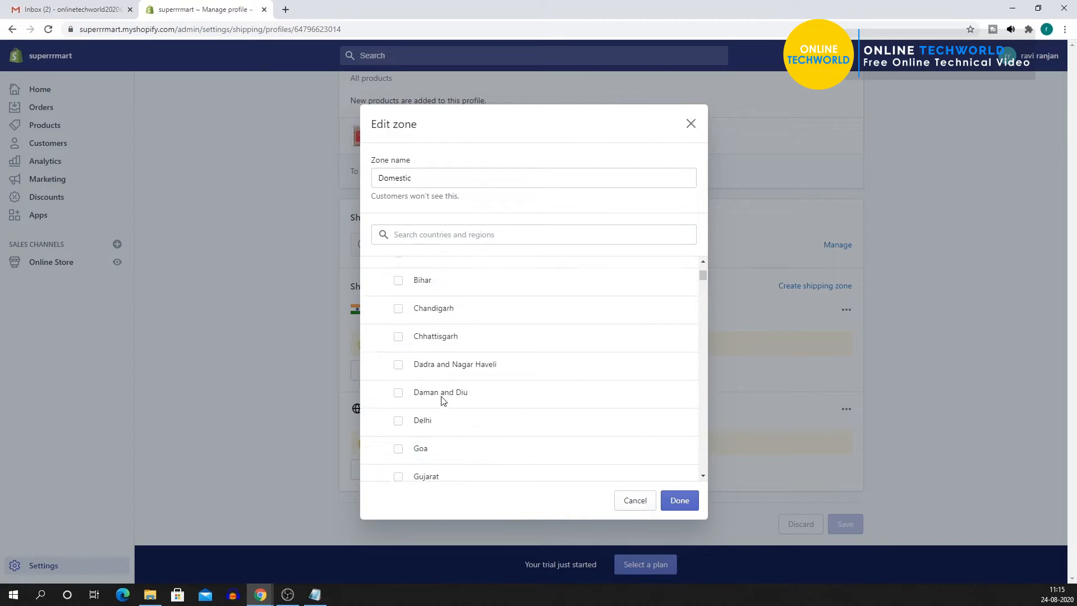
{"action": "left_click", "coordinate": [399, 384]}
{"action": "scroll", "coordinate": [437, 391], "scroll_direction": "down", "scroll_amount": 2}
{"action": "scroll", "coordinate": [438, 391], "scroll_direction": "down", "scroll_amount": 2}
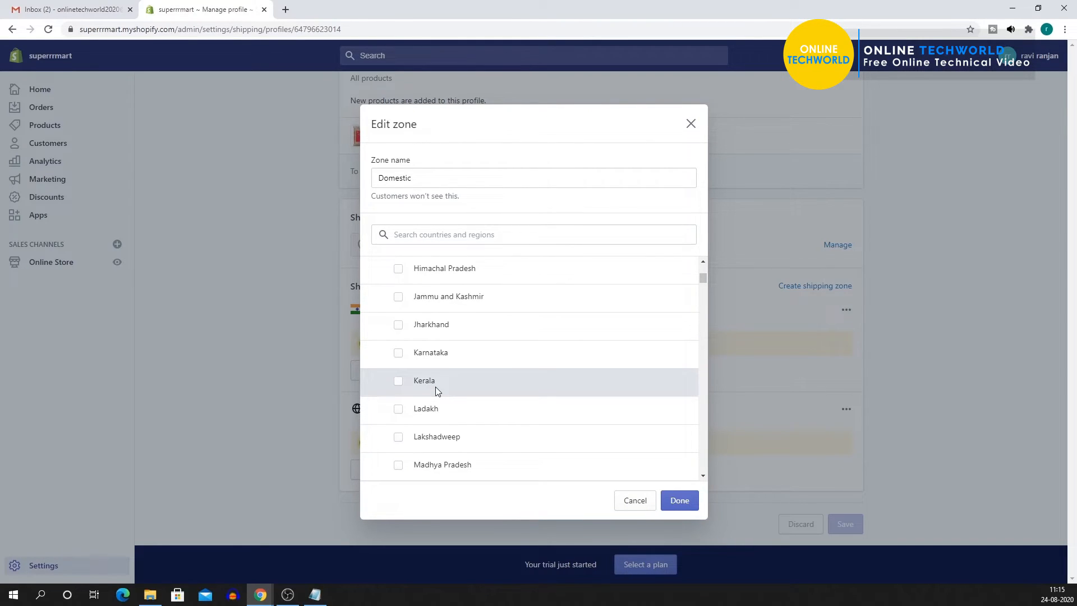
{"action": "scroll", "coordinate": [437, 391], "scroll_direction": "down", "scroll_amount": 8}
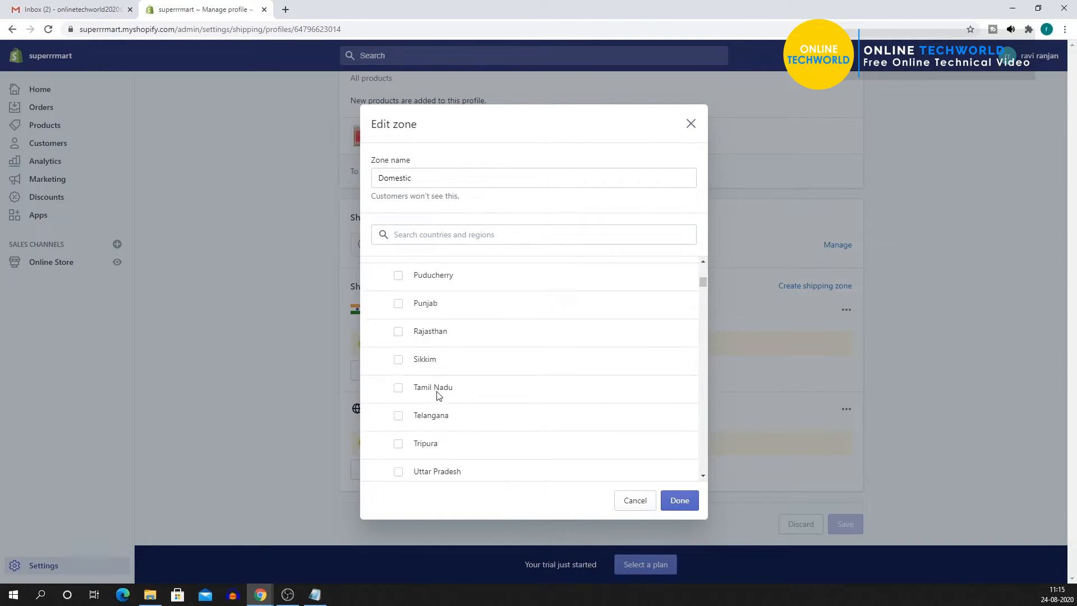
{"action": "scroll", "coordinate": [437, 394], "scroll_direction": "down", "scroll_amount": 3}
{"action": "scroll", "coordinate": [433, 365], "scroll_direction": "up", "scroll_amount": 2}
{"action": "left_click", "coordinate": [398, 353]}
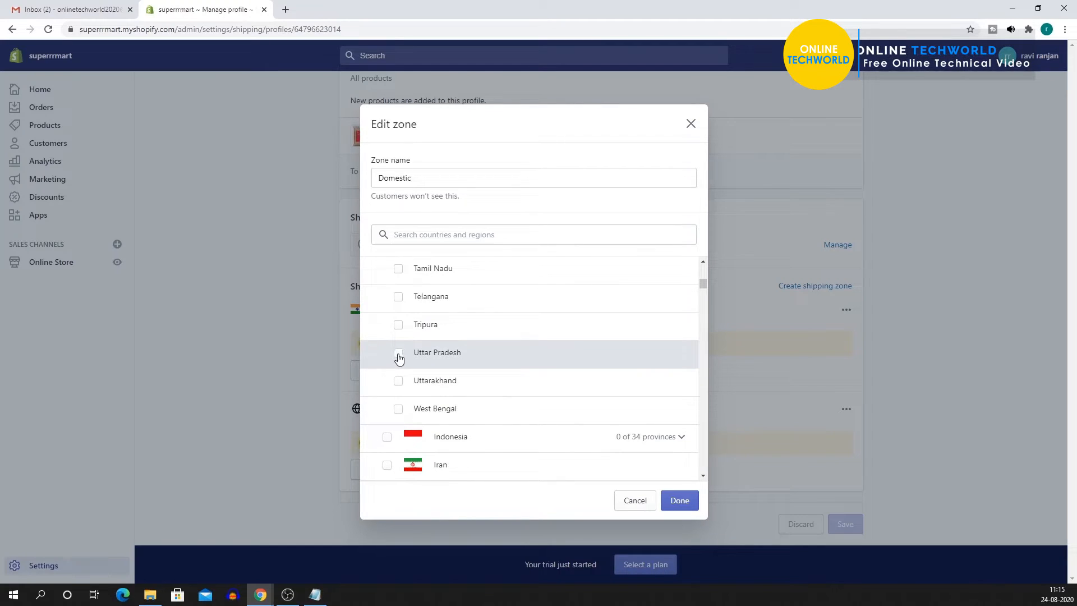
{"action": "left_click", "coordinate": [681, 499]}
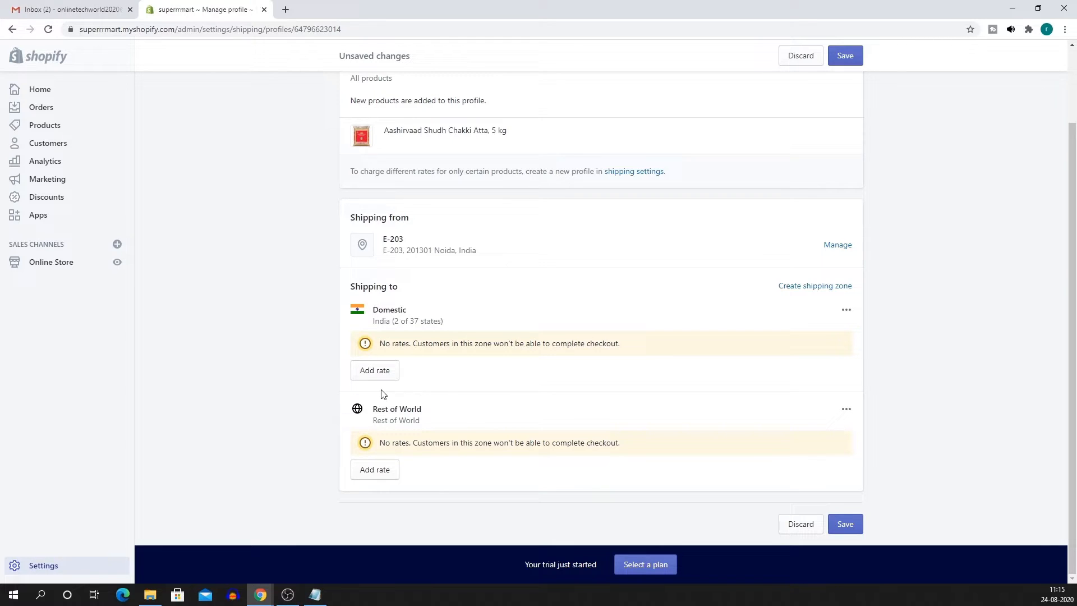
Add a rate to the Domestic zone priced at 0.00.
{"action": "left_click", "coordinate": [372, 373]}
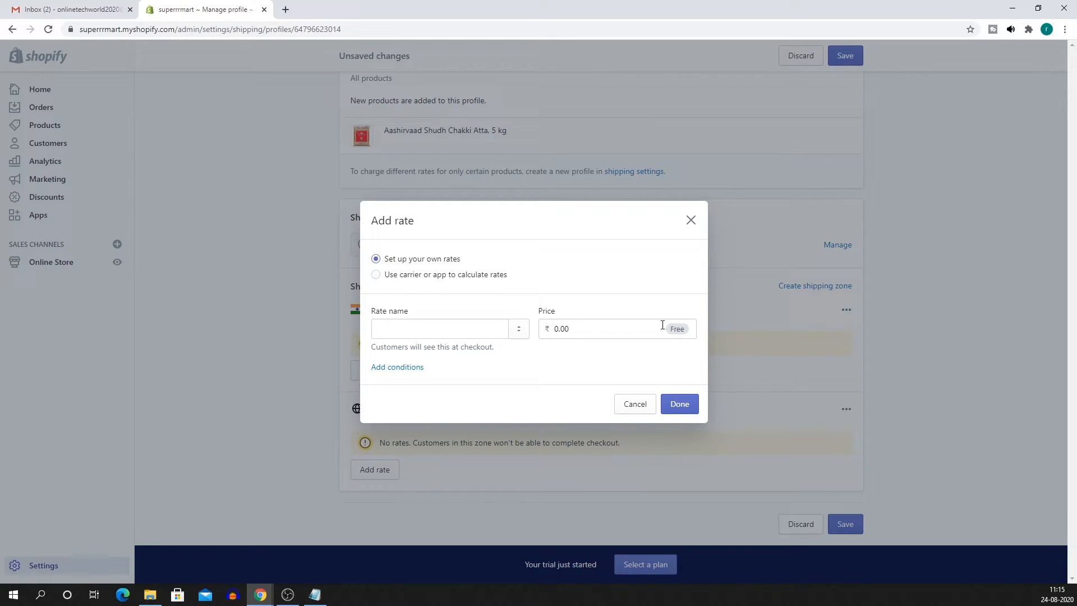
{"action": "left_click", "coordinate": [411, 367]}
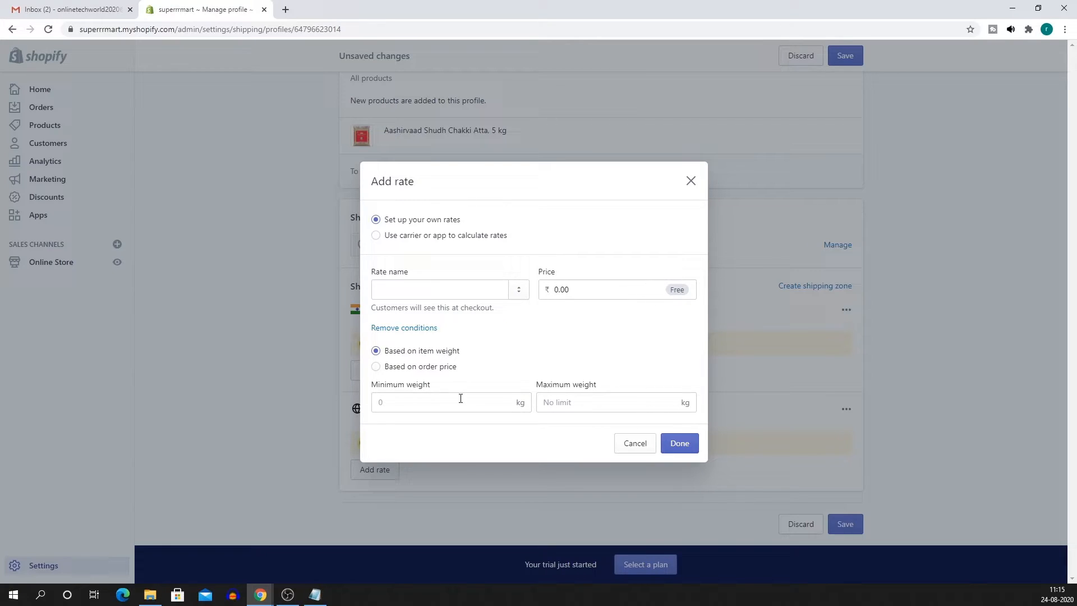
{"action": "left_click", "coordinate": [576, 292]}
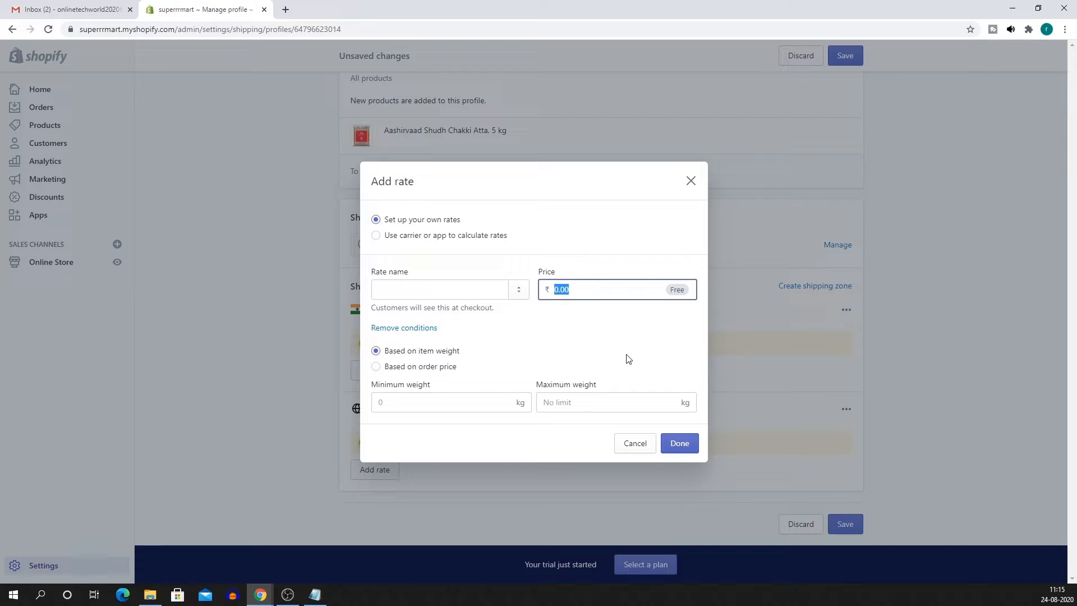
{"action": "type", "text": "49"}
{"action": "key", "text": "ctrl+a"}
{"action": "type", "text": "0"}
{"action": "left_click", "coordinate": [680, 444]}
Name the rate Free Delivery, finish it, and save the shipping profile.
{"action": "left_click", "coordinate": [393, 283]}
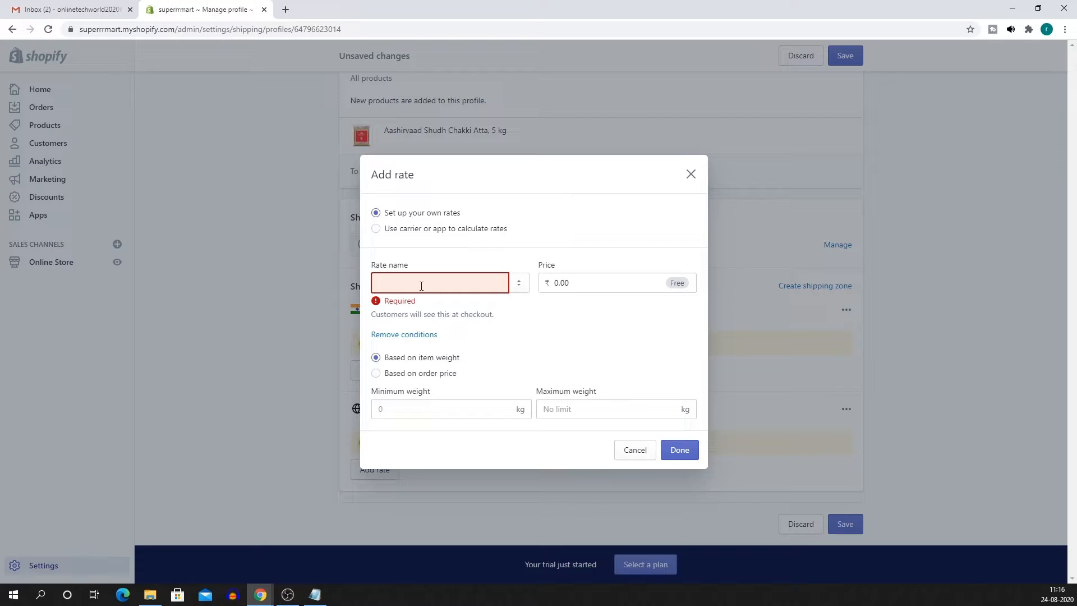
{"action": "type", "text": "Free Delivery"}
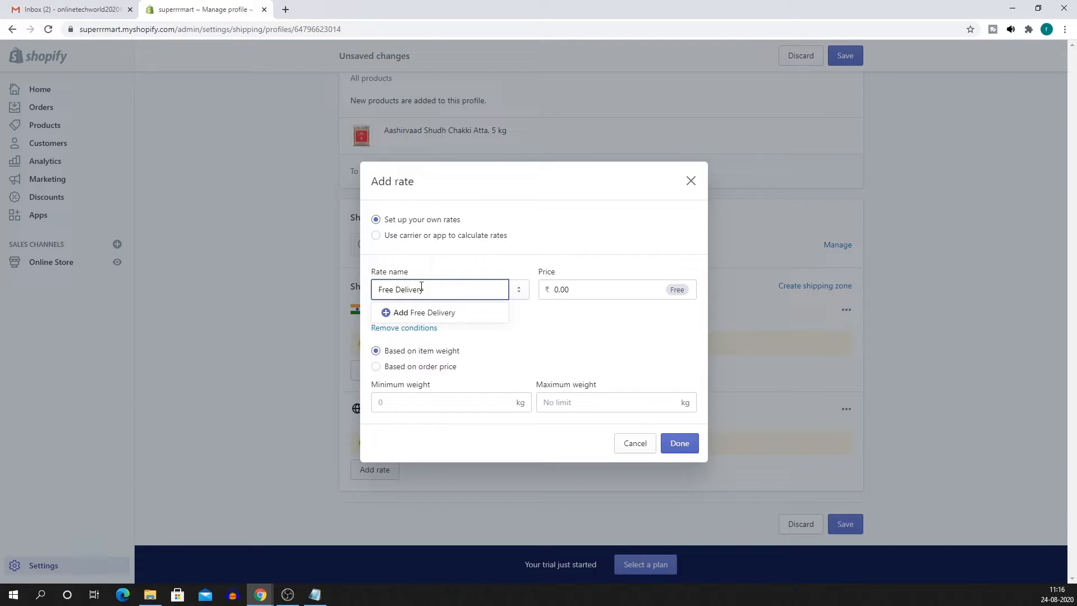
{"action": "left_click", "coordinate": [455, 315]}
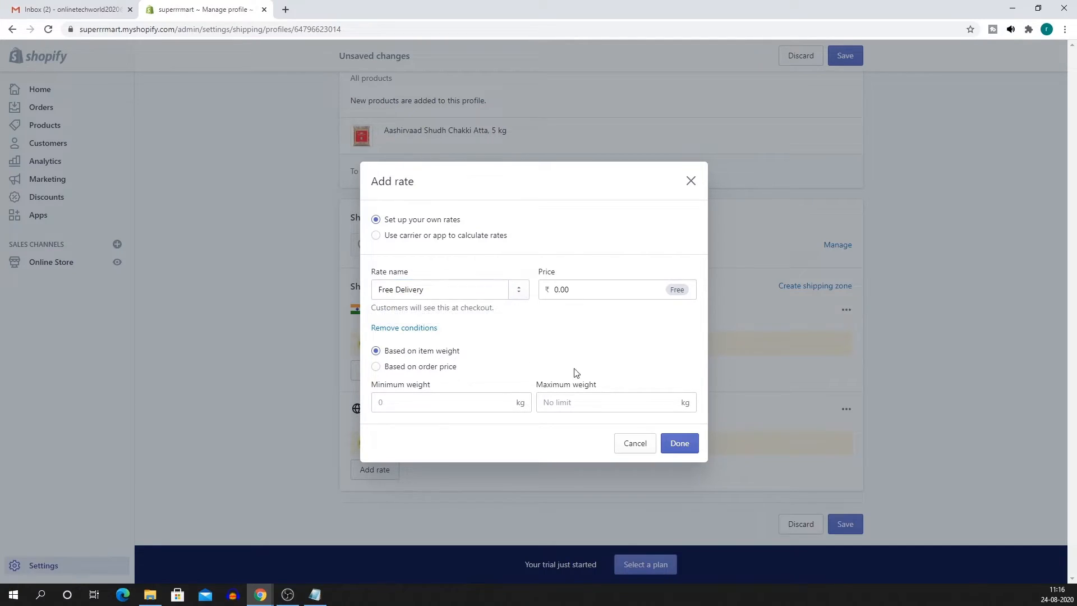
{"action": "left_click", "coordinate": [680, 444]}
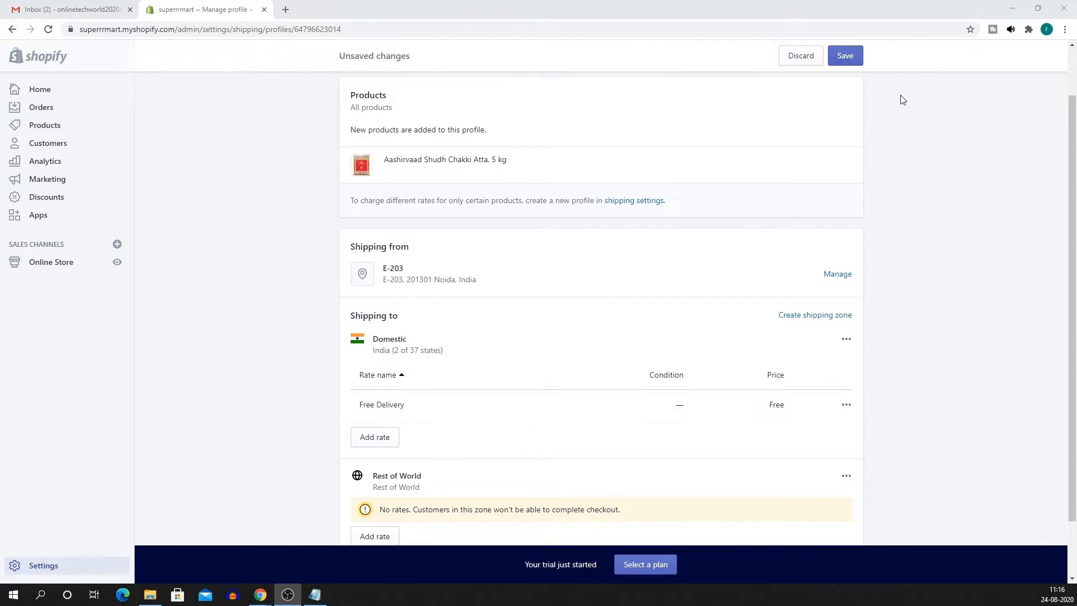
{"action": "left_click", "coordinate": [844, 53]}
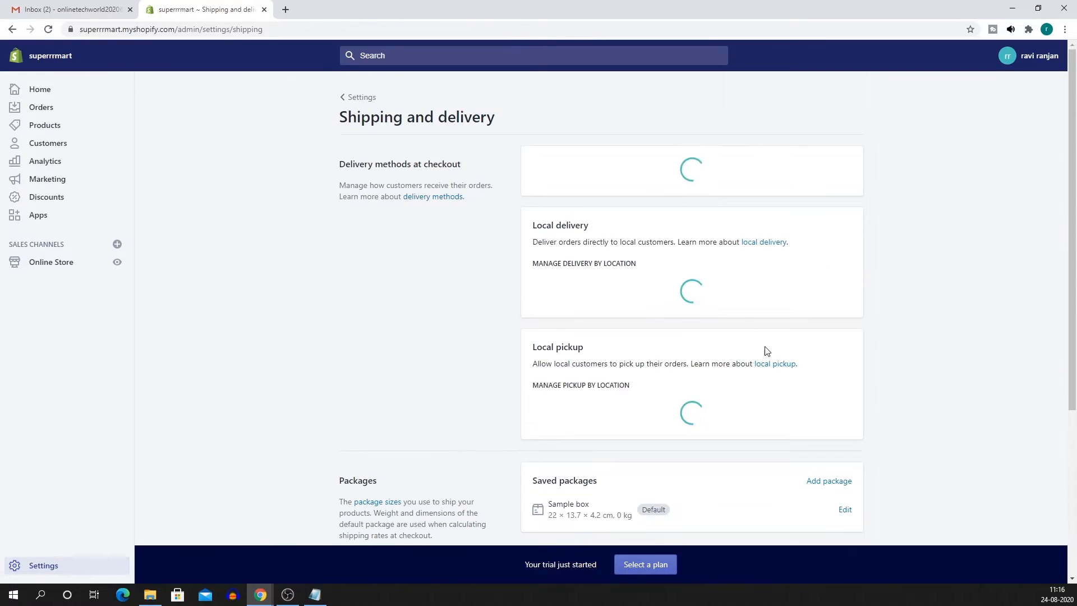
Check that Online Store is the only sales channel, then return to the Settings overview.
{"action": "left_click", "coordinate": [359, 97]}
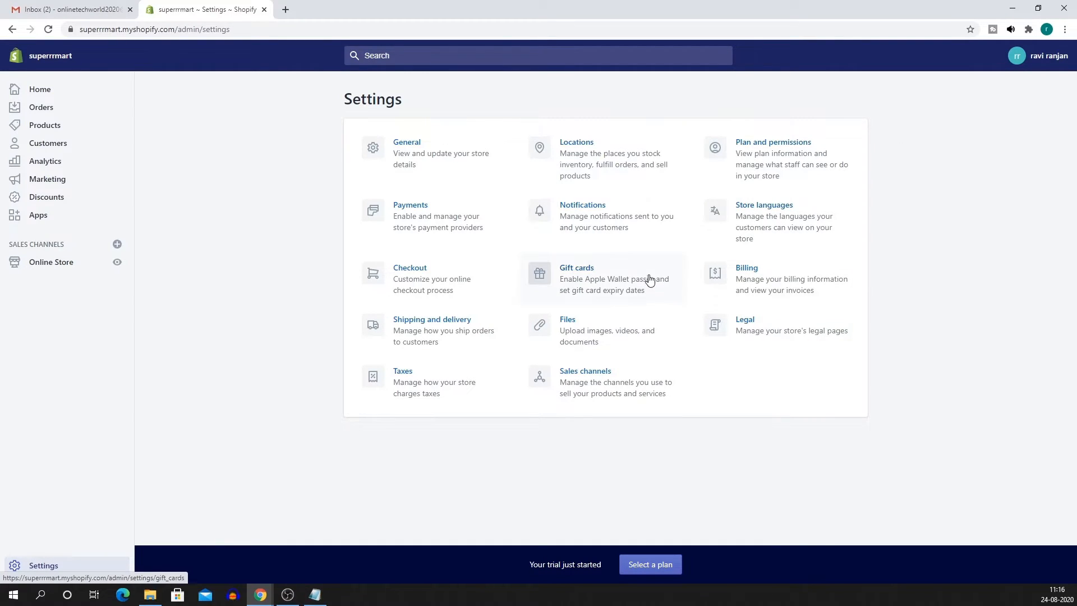
{"action": "left_click", "coordinate": [627, 388]}
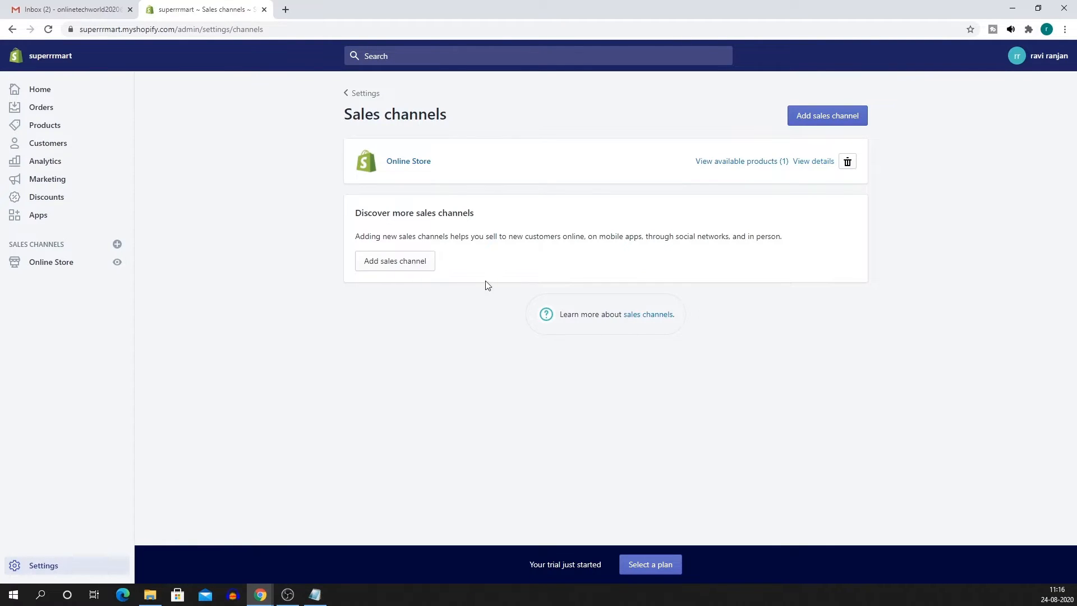
{"action": "left_click", "coordinate": [362, 92]}
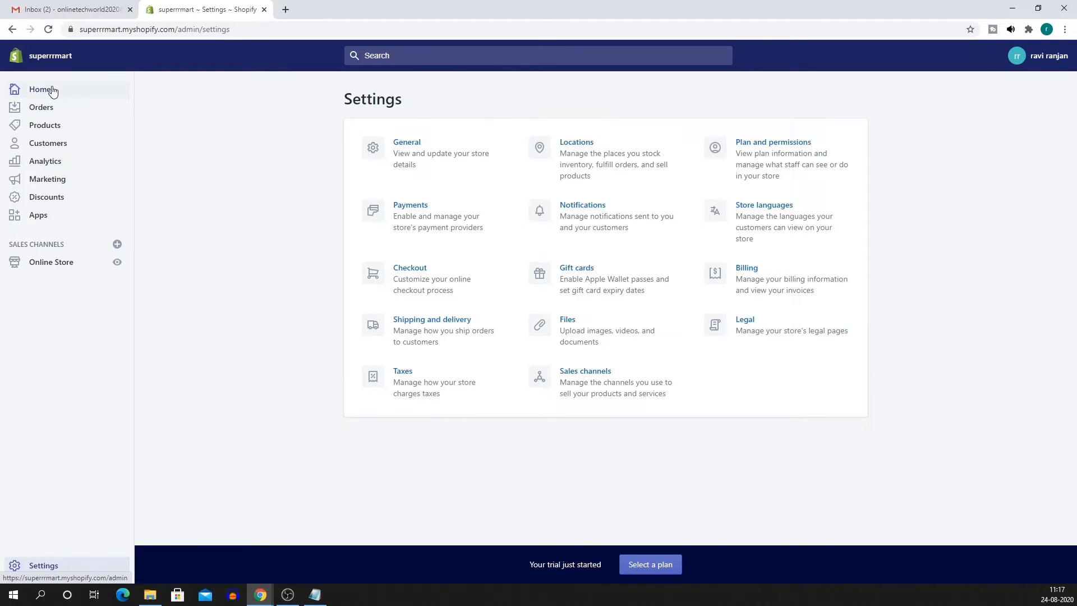
Open the Online Store Themes page and browse the free themes in the theme library.
{"action": "left_click", "coordinate": [59, 267]}
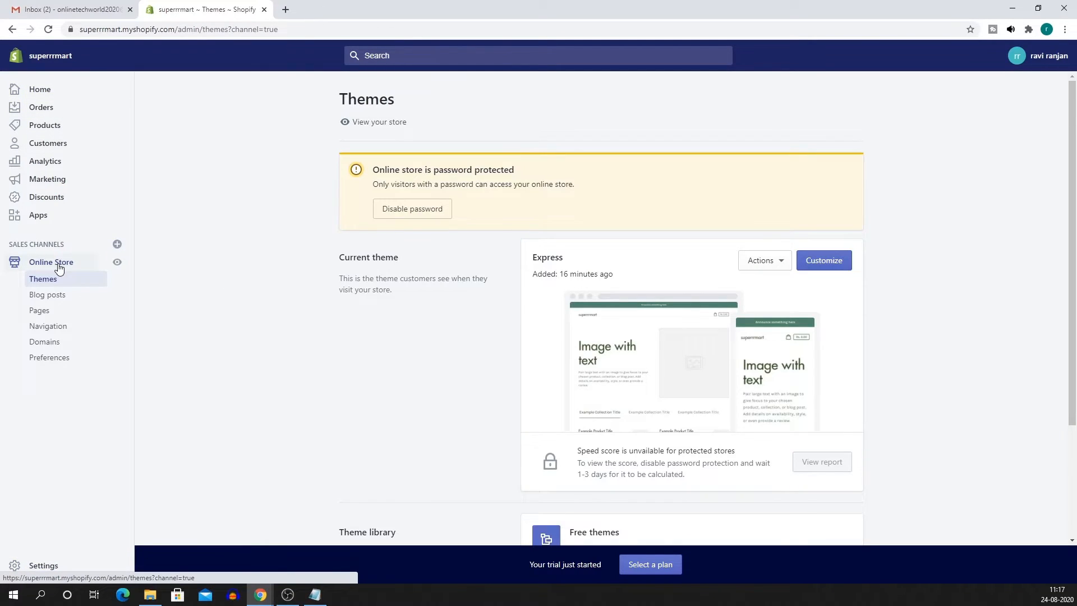
{"action": "scroll", "coordinate": [869, 279], "scroll_direction": "down", "scroll_amount": 1}
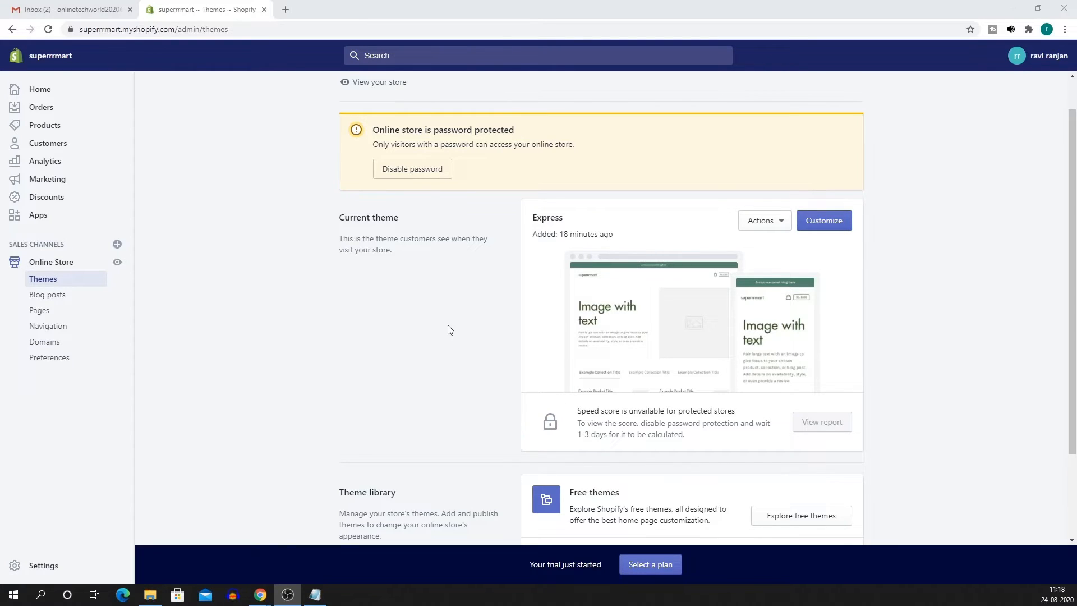
{"action": "scroll", "coordinate": [451, 335], "scroll_direction": "down", "scroll_amount": 2}
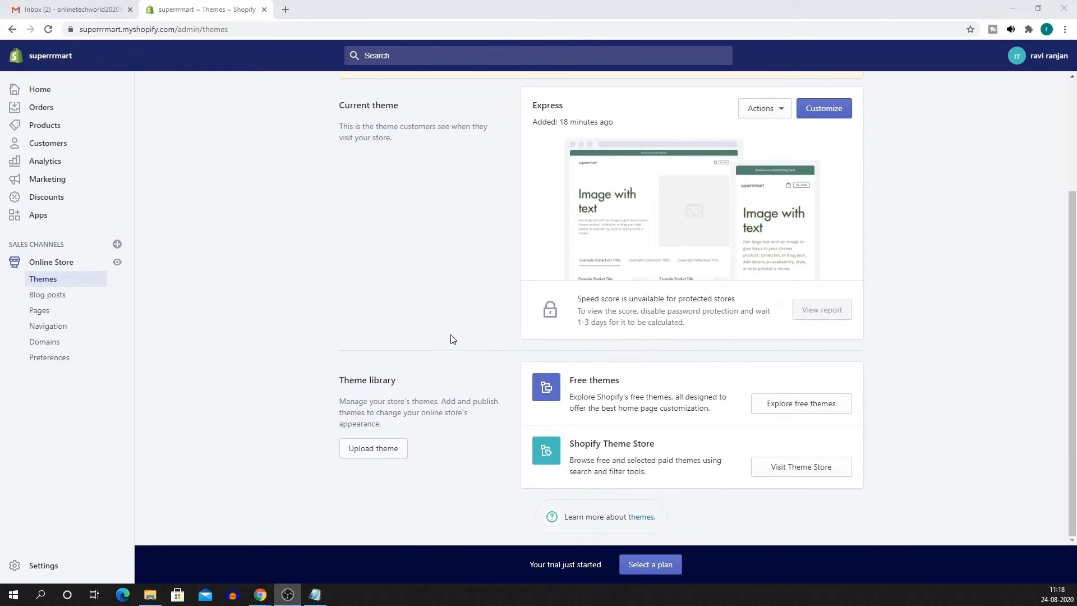
{"action": "left_click", "coordinate": [821, 404]}
Choose the free Supply theme, preview its Blue style, then add the Light style to the library.
{"action": "scroll", "coordinate": [639, 326], "scroll_direction": "down", "scroll_amount": 3}
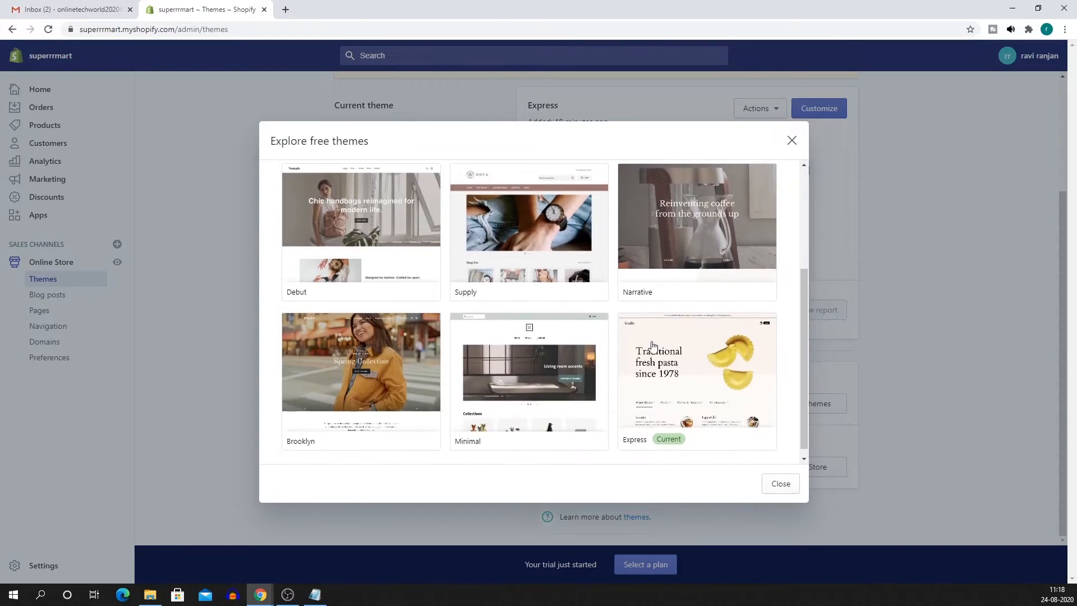
{"action": "scroll", "coordinate": [608, 343], "scroll_direction": "up", "scroll_amount": 3}
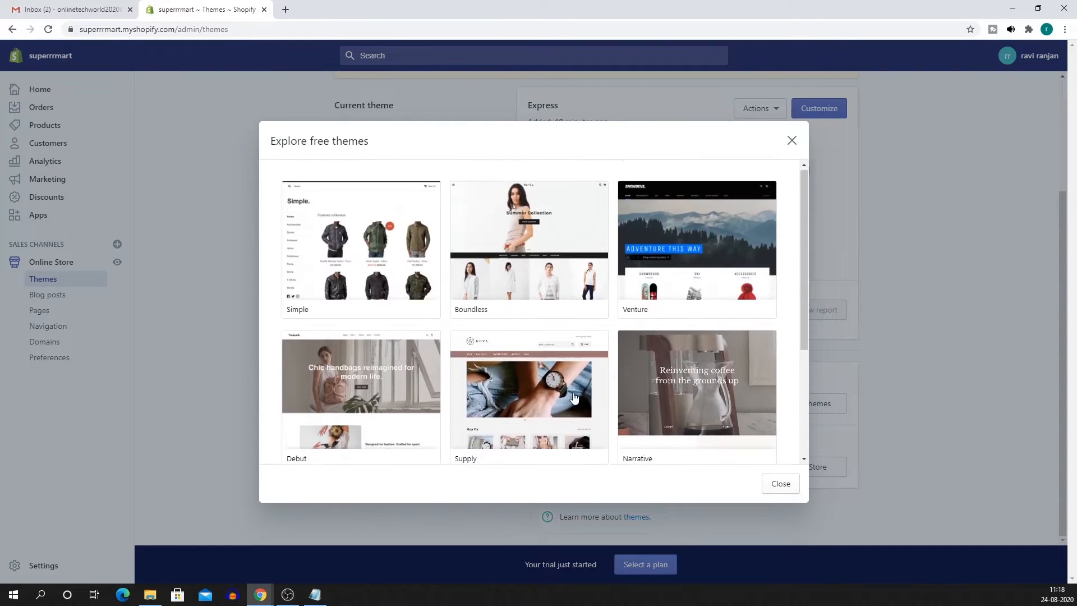
{"action": "scroll", "coordinate": [578, 281], "scroll_direction": "down", "scroll_amount": 3}
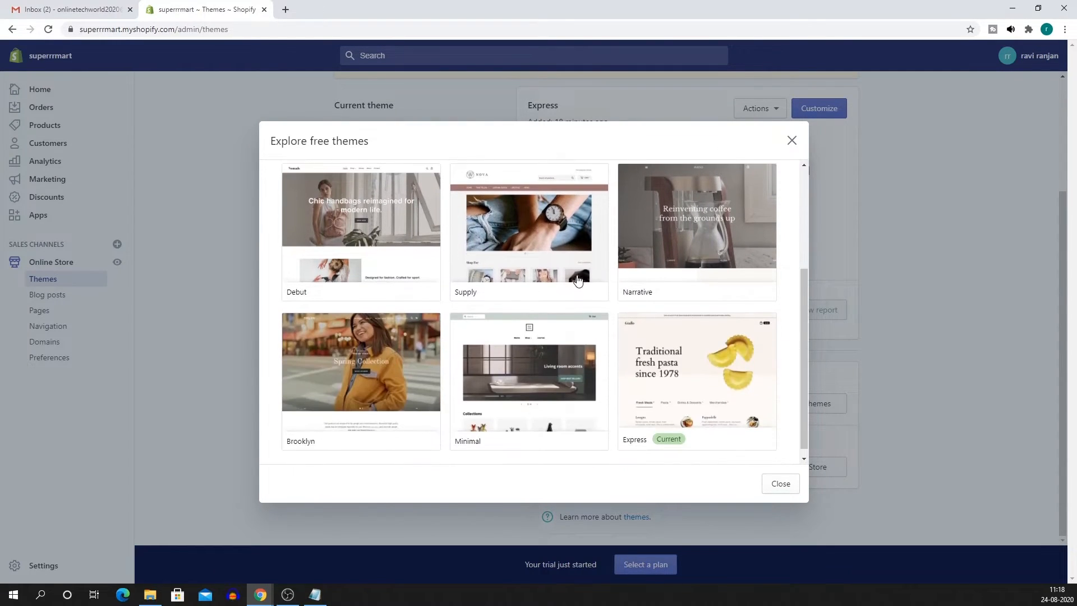
{"action": "scroll", "coordinate": [572, 298], "scroll_direction": "up", "scroll_amount": 1}
{"action": "left_click", "coordinate": [538, 283]}
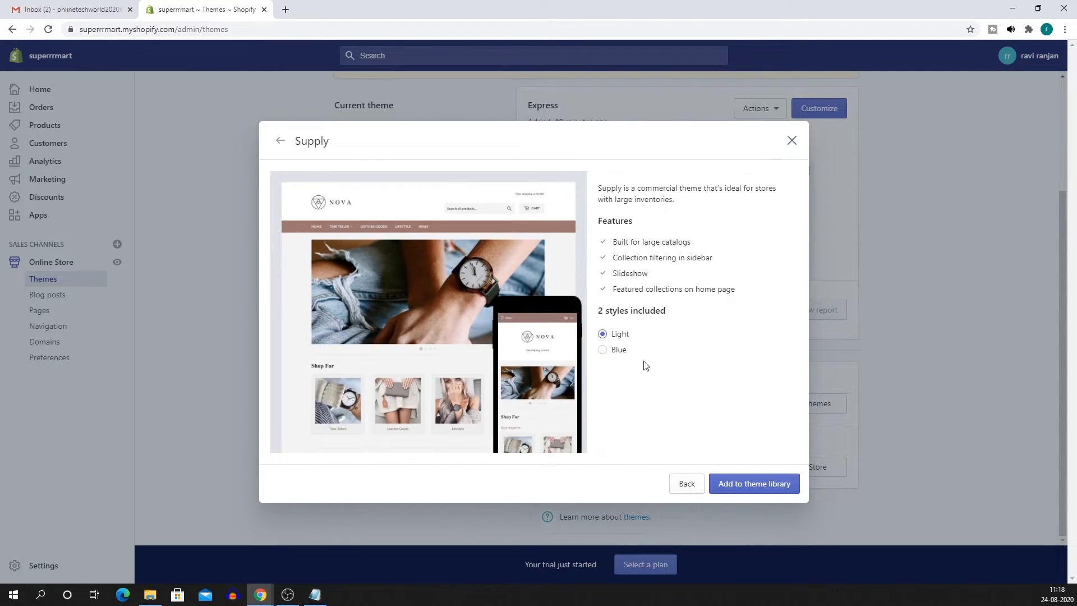
{"action": "left_click", "coordinate": [620, 352]}
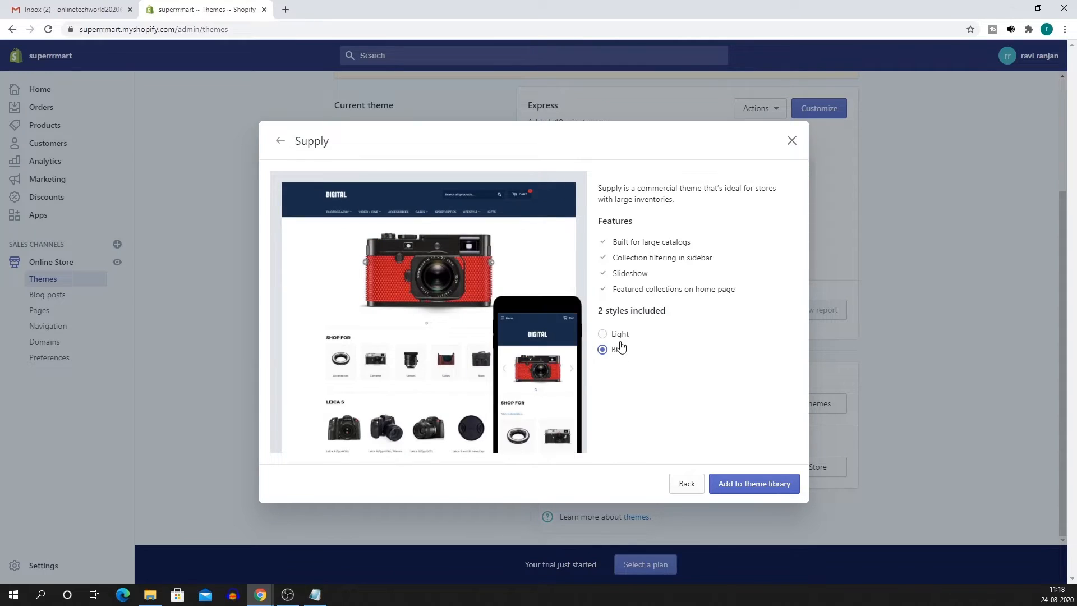
{"action": "left_click", "coordinate": [619, 336]}
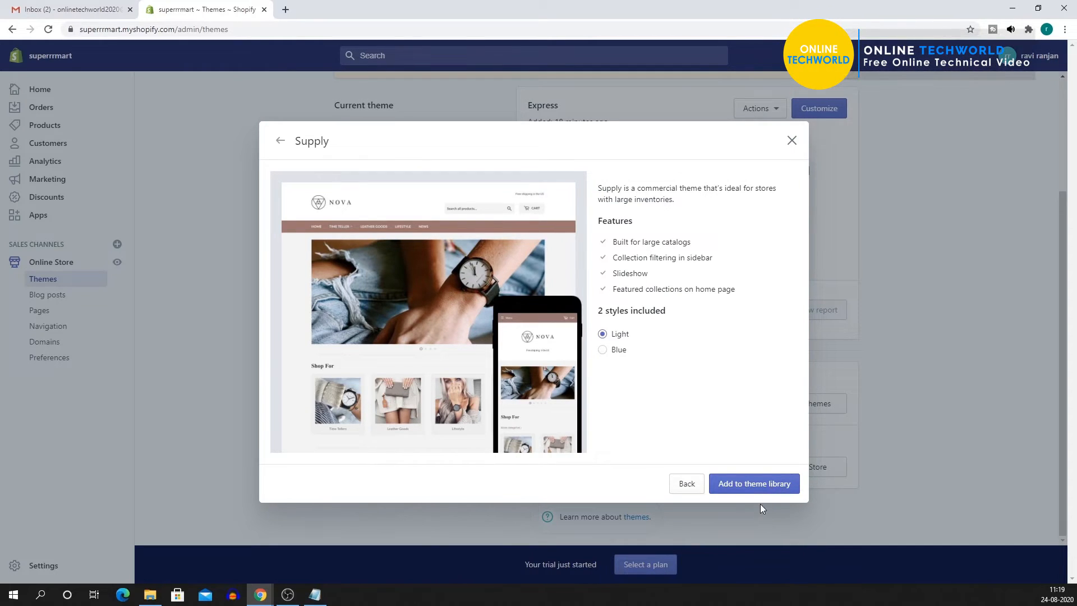
{"action": "left_click", "coordinate": [766, 485]}
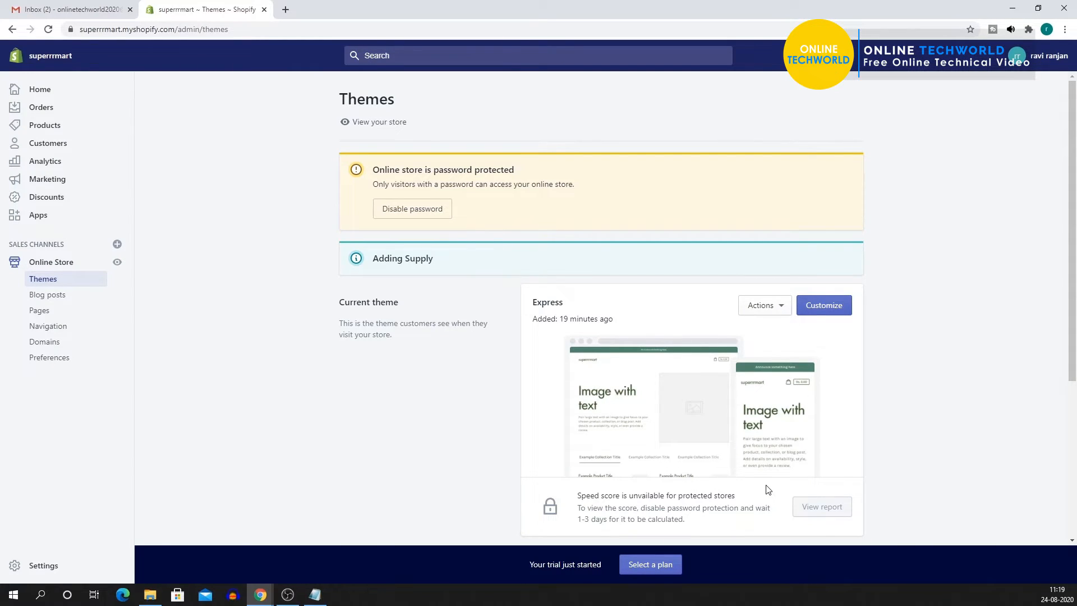
Publish the Supply theme, replacing Express as the live store theme.
{"action": "scroll", "coordinate": [595, 409], "scroll_direction": "down", "scroll_amount": 3}
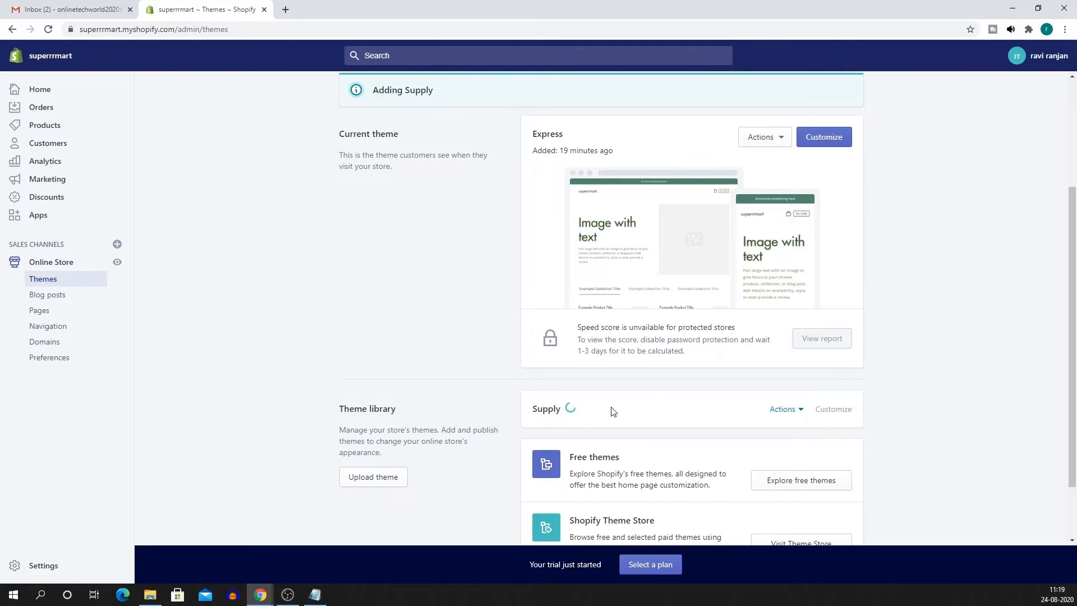
{"action": "scroll", "coordinate": [656, 401], "scroll_direction": "up", "scroll_amount": 1}
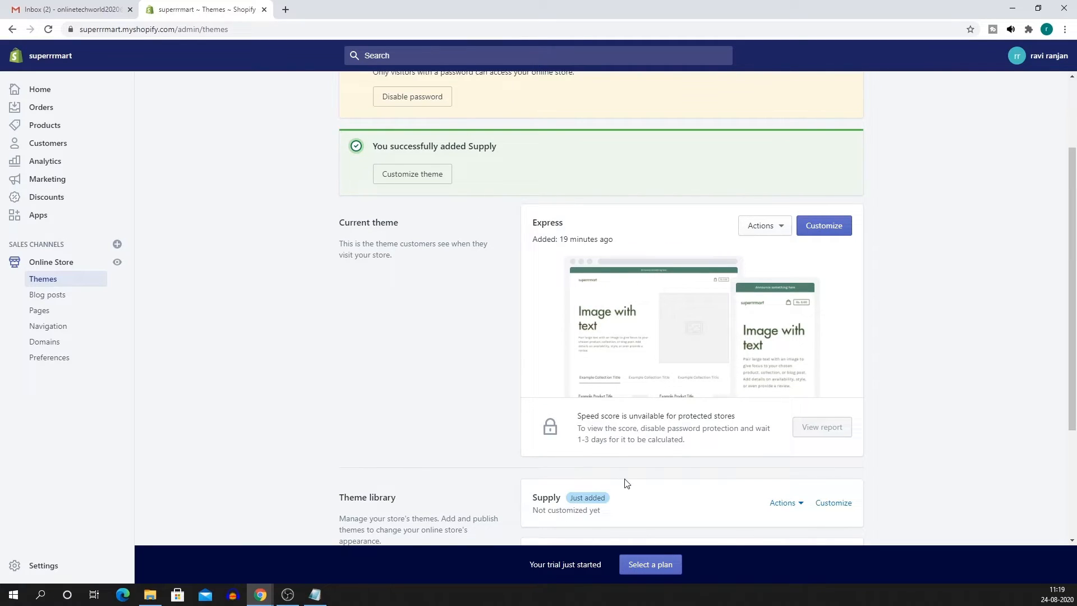
{"action": "scroll", "coordinate": [627, 484], "scroll_direction": "down", "scroll_amount": 3}
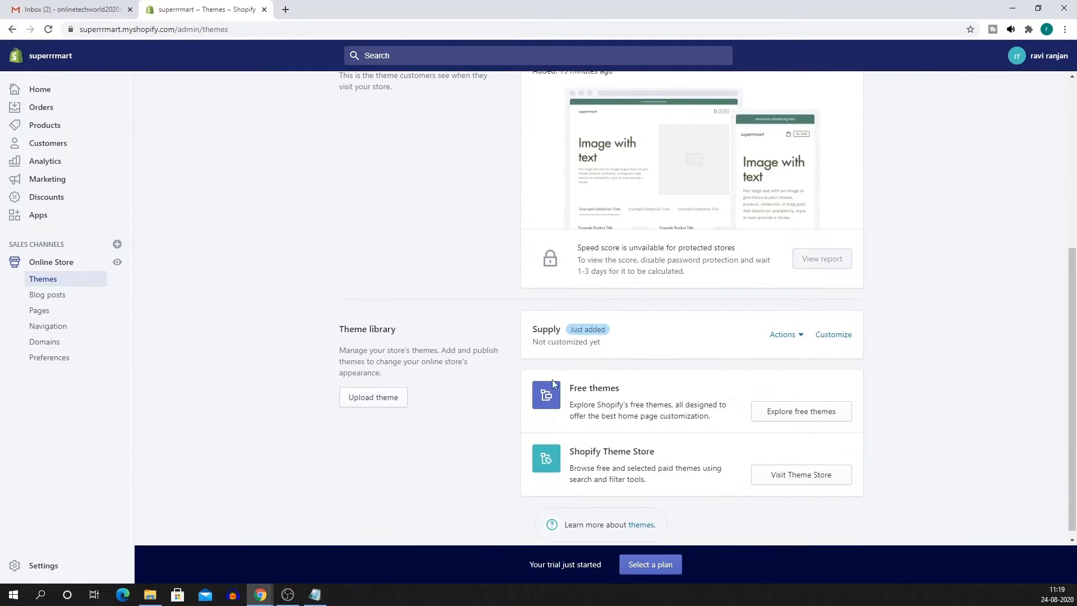
{"action": "left_click", "coordinate": [801, 335]}
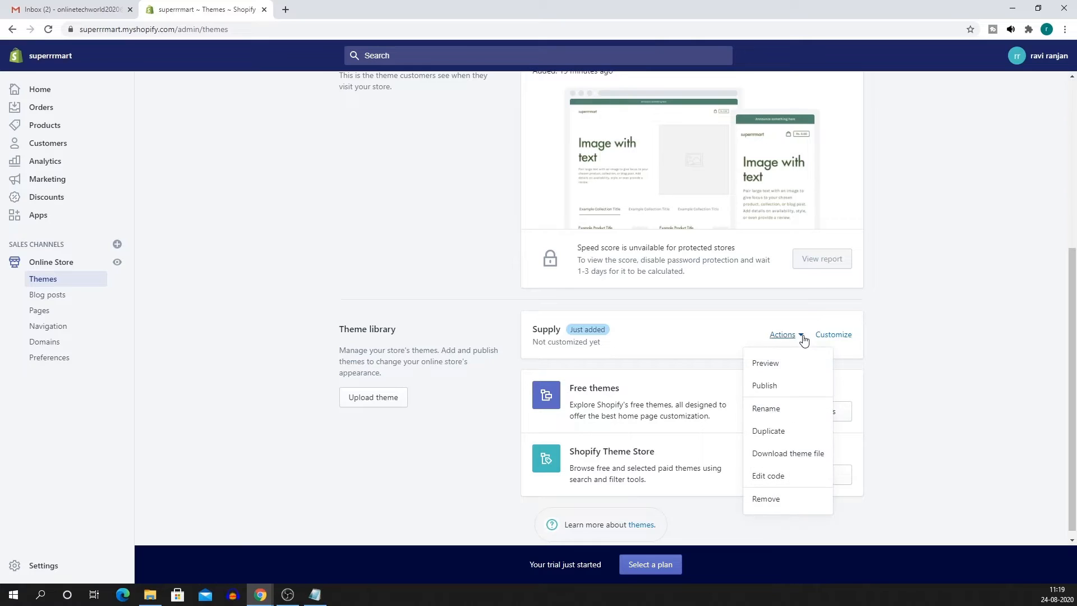
{"action": "left_click", "coordinate": [779, 385]}
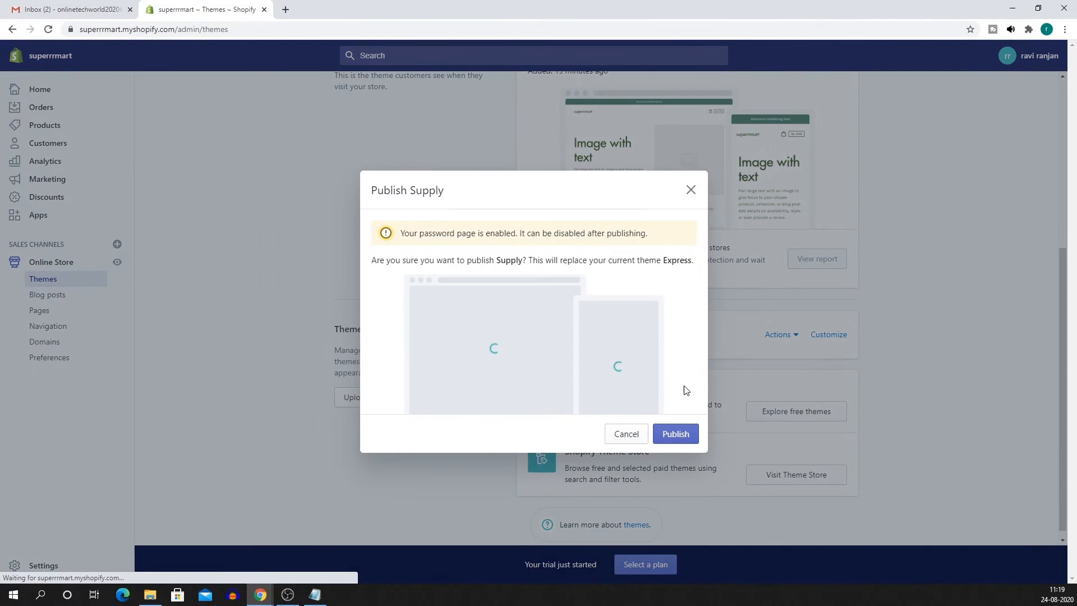
{"action": "left_click", "coordinate": [678, 437]}
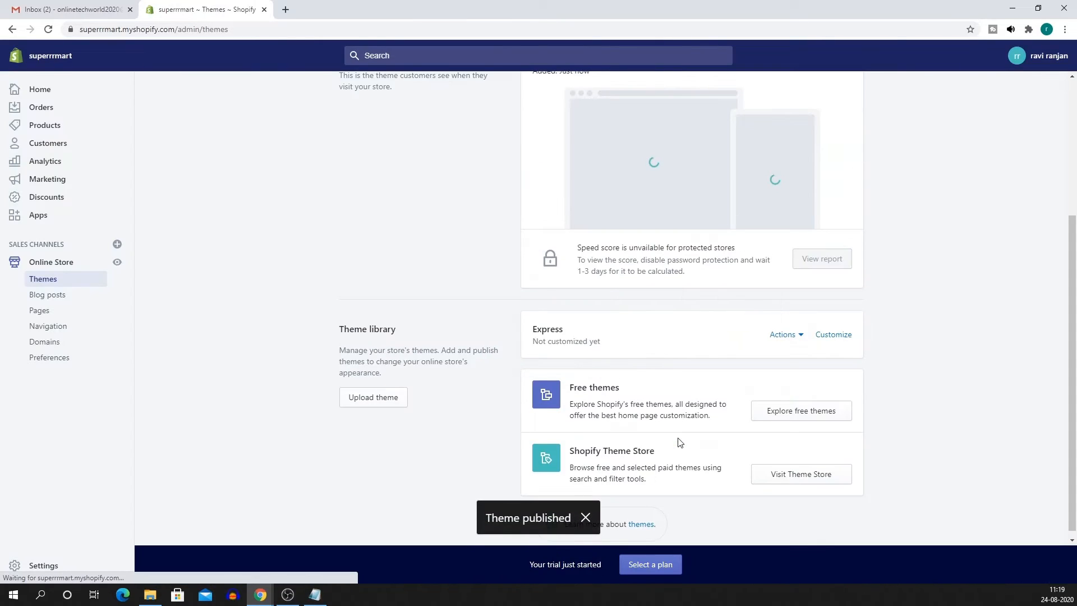
Delete the old Express theme and start customizing the live Supply theme.
{"action": "scroll", "coordinate": [627, 312], "scroll_direction": "up", "scroll_amount": 2}
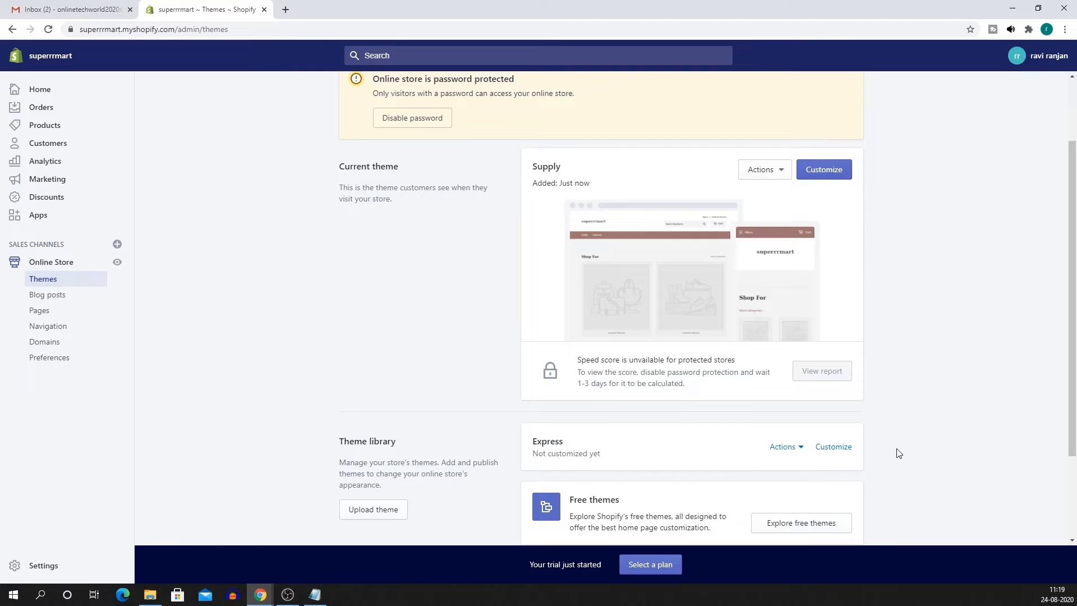
{"action": "left_click", "coordinate": [797, 449]}
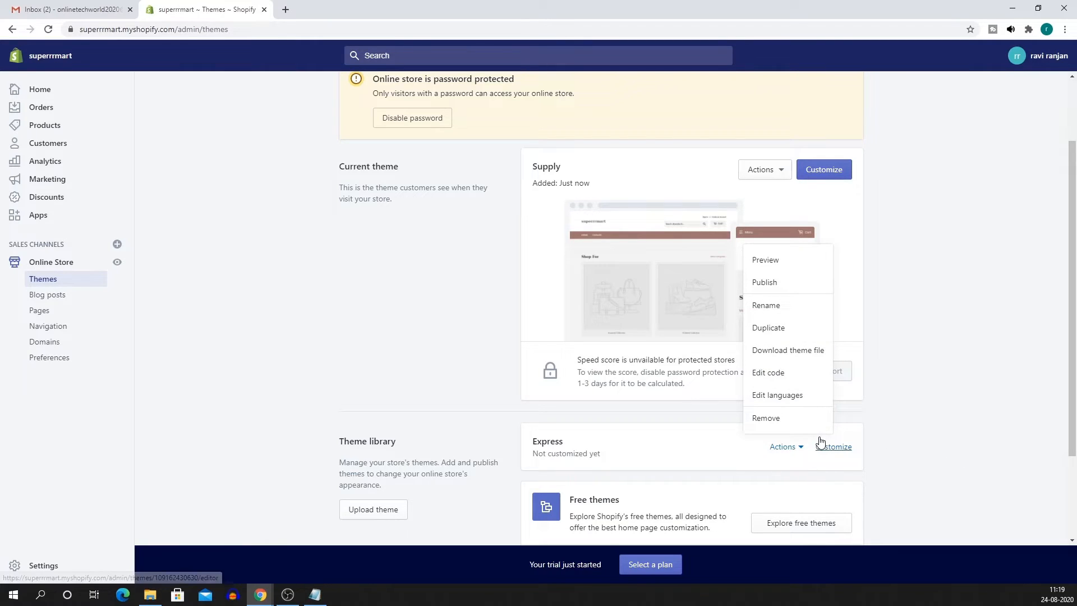
{"action": "left_click", "coordinate": [776, 421]}
{"action": "left_click", "coordinate": [676, 351]}
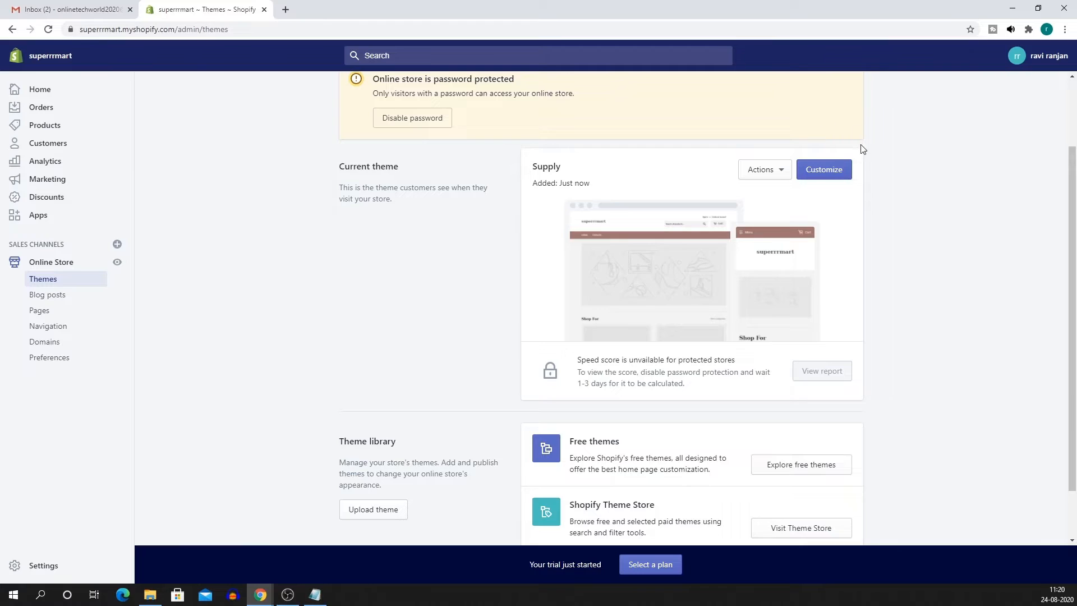
{"action": "left_click", "coordinate": [825, 170]}
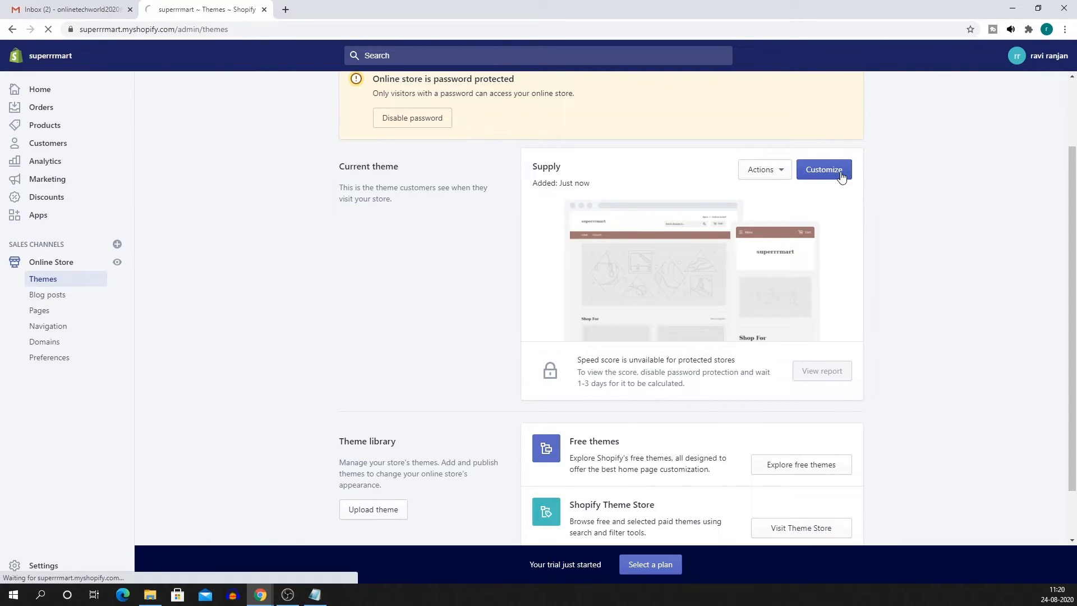
In Theme settings > Colors, make the main menu background orange #F88F4C, then return to Sections.
{"action": "scroll", "coordinate": [807, 292], "scroll_direction": "down", "scroll_amount": 15}
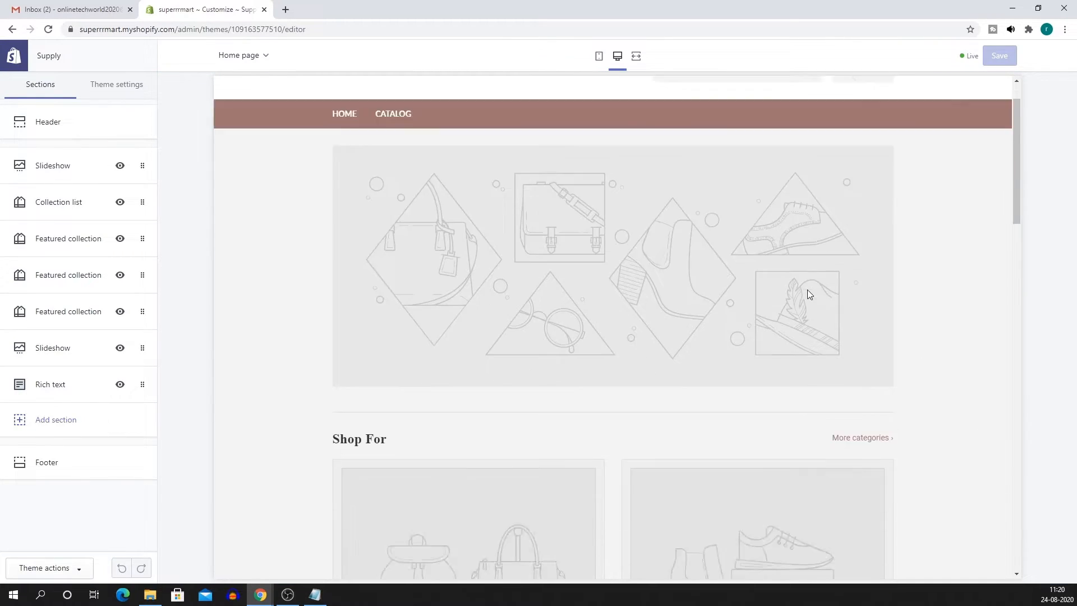
{"action": "scroll", "coordinate": [486, 443], "scroll_direction": "up", "scroll_amount": 15}
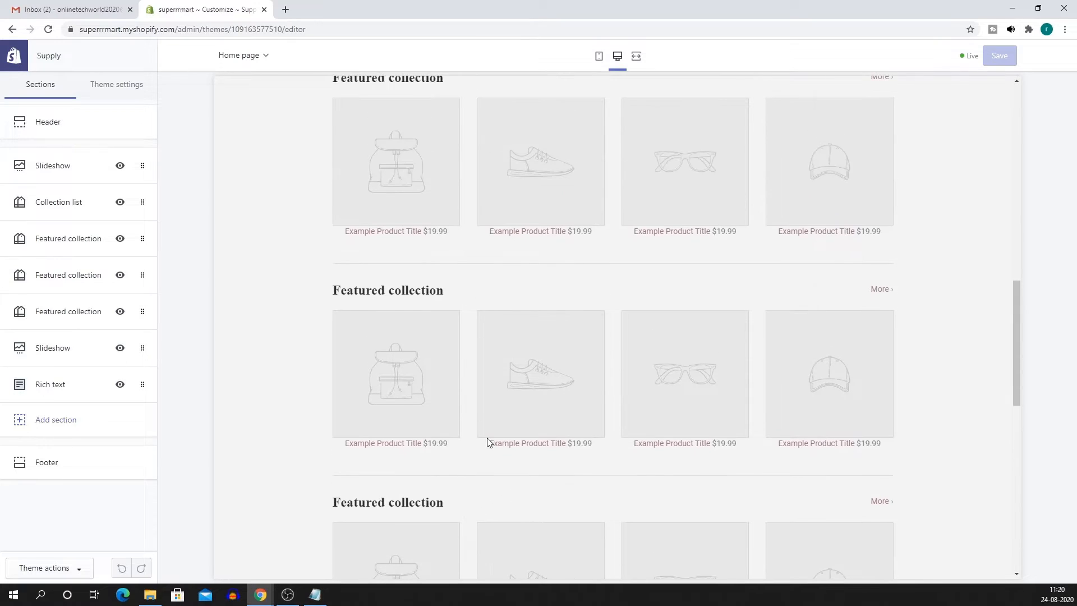
{"action": "left_click", "coordinate": [113, 85]}
{"action": "left_click", "coordinate": [48, 122]}
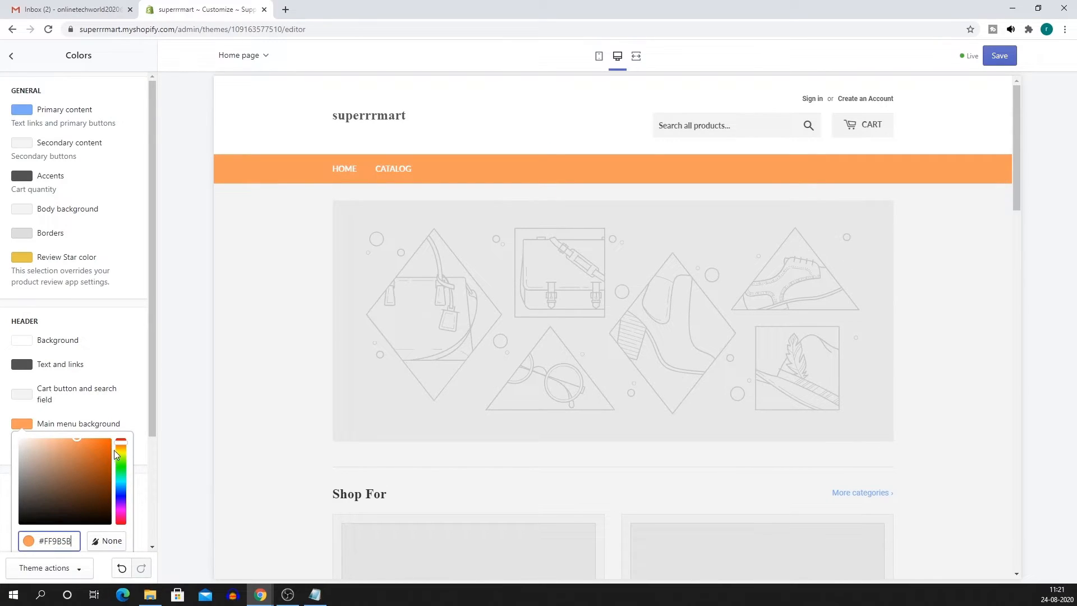
{"action": "left_click", "coordinate": [115, 449]}
{"action": "mouse_move", "coordinate": [80, 445]}
{"action": "left_mouse_down"}
{"action": "mouse_move", "coordinate": [93, 447]}
{"action": "mouse_move", "coordinate": [85, 446]}
{"action": "left_mouse_up"}
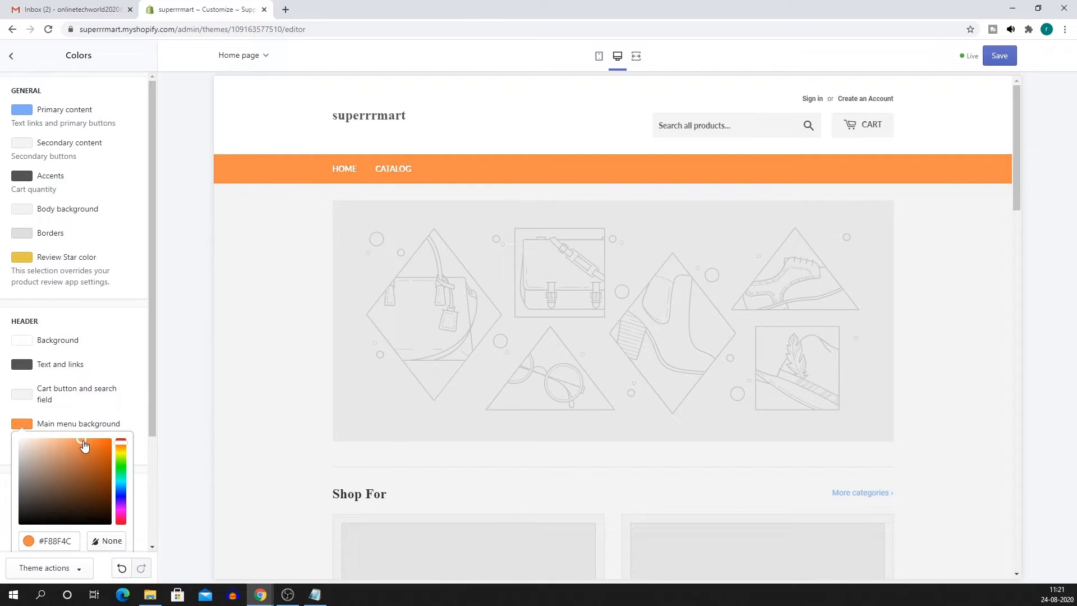
{"action": "left_click", "coordinate": [60, 418]}
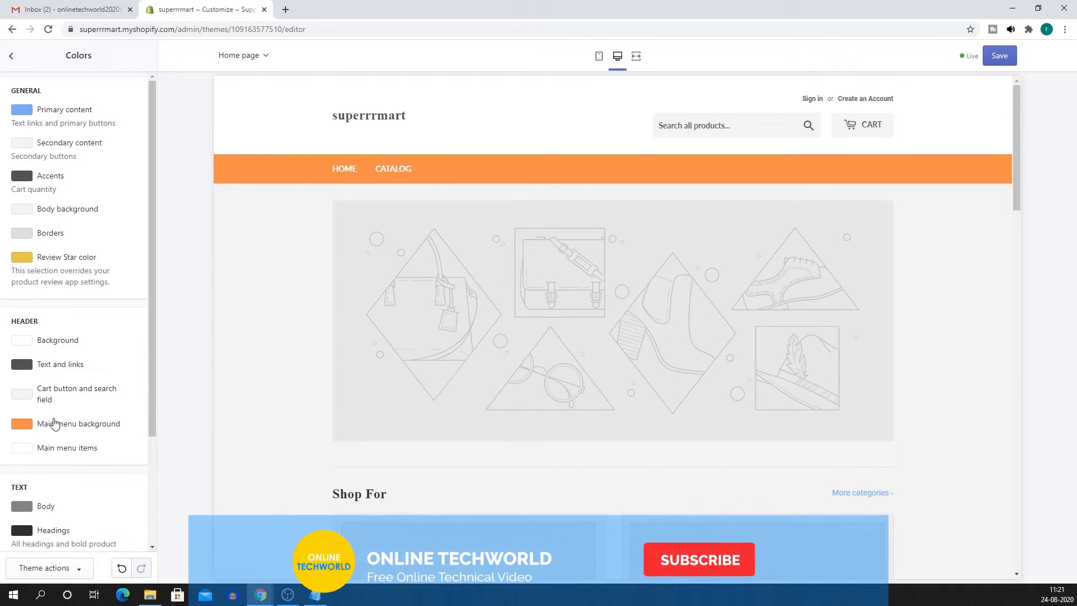
{"action": "left_click", "coordinate": [22, 426]}
{"action": "double_click", "coordinate": [49, 540]}
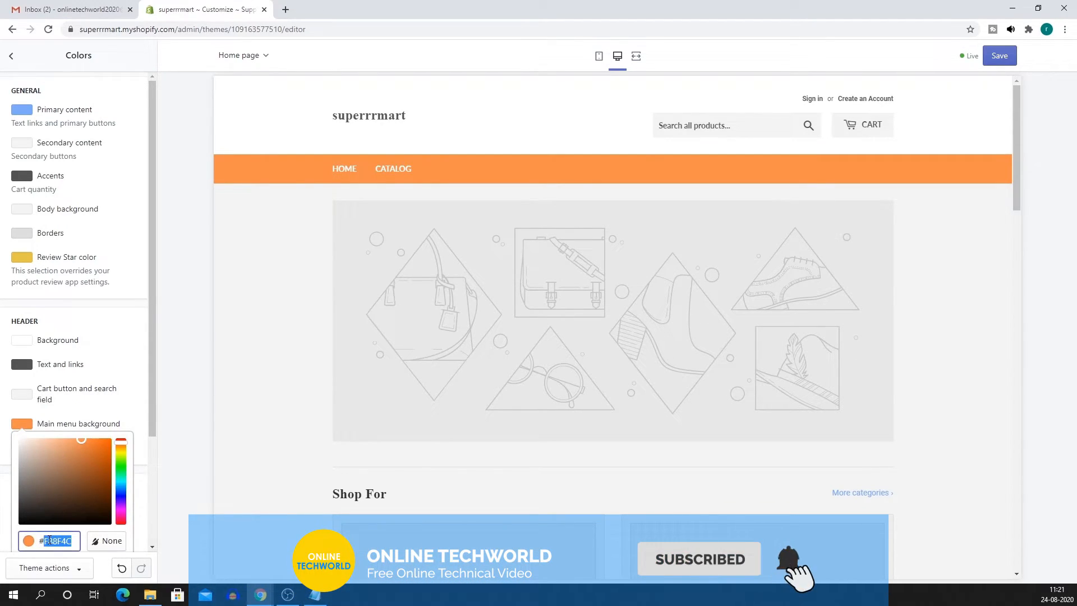
{"action": "left_click", "coordinate": [161, 390]}
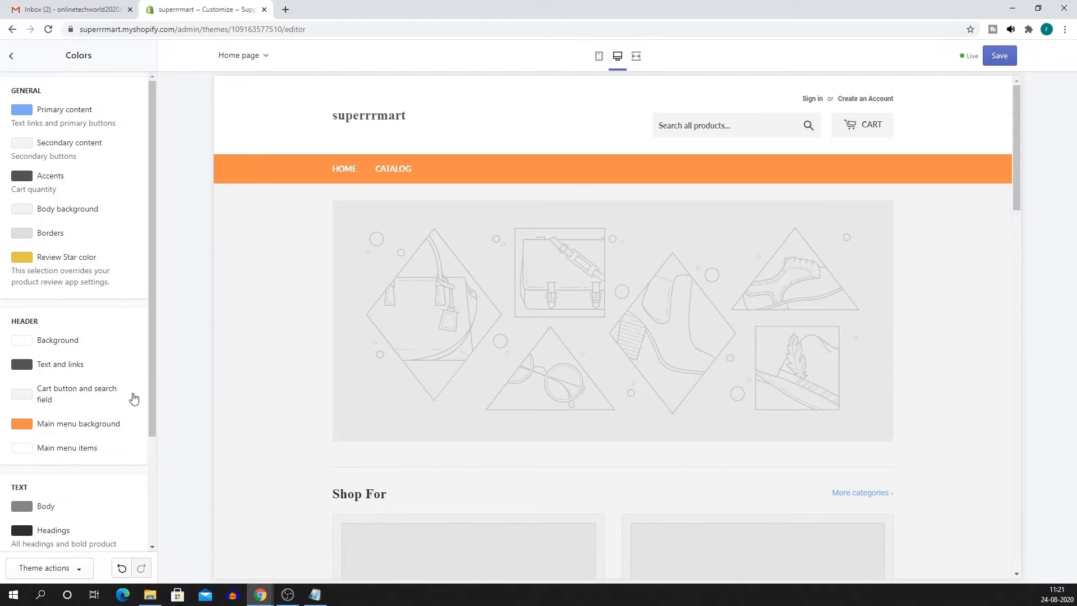
{"action": "scroll", "coordinate": [128, 404], "scroll_direction": "down", "scroll_amount": 2}
{"action": "scroll", "coordinate": [440, 369], "scroll_direction": "down", "scroll_amount": 11}
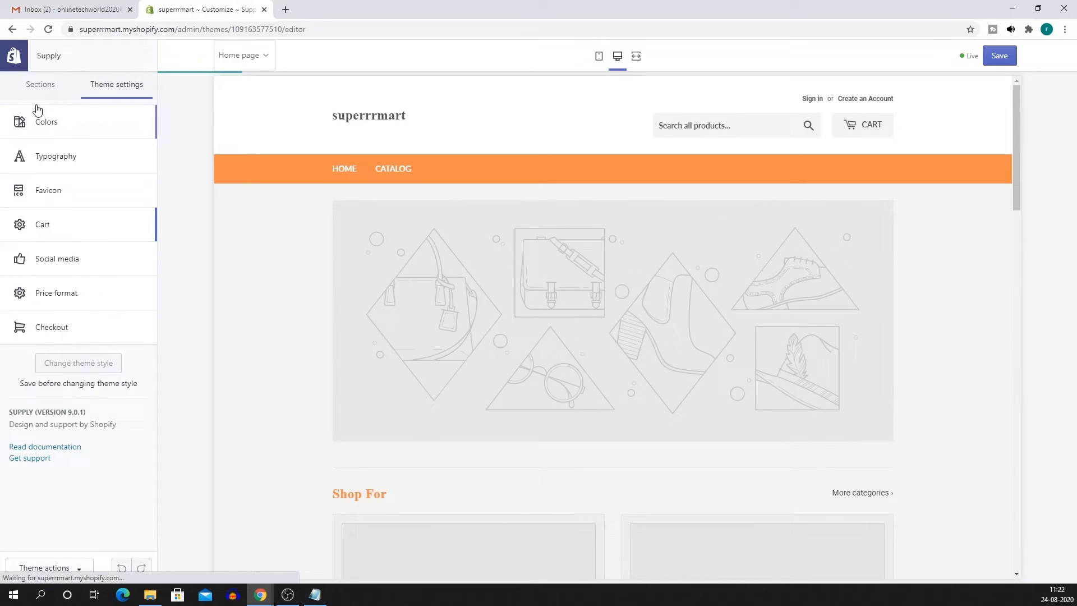
{"action": "left_click", "coordinate": [39, 85]}
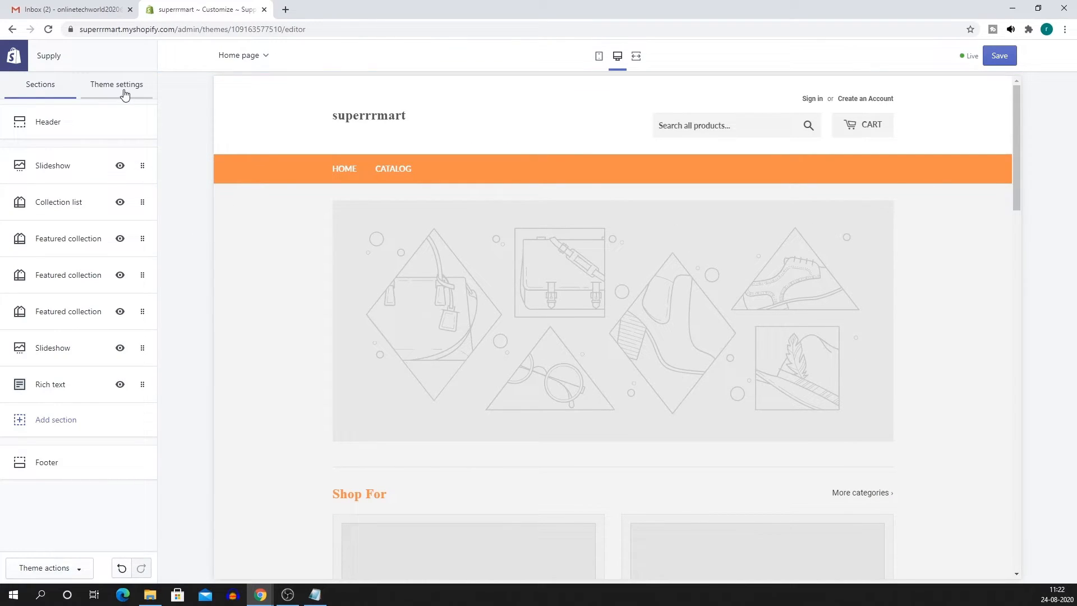
On the Product pages template, enable image zoom, the quantity selector and the remaining quantity message.
{"action": "left_click", "coordinate": [250, 55]}
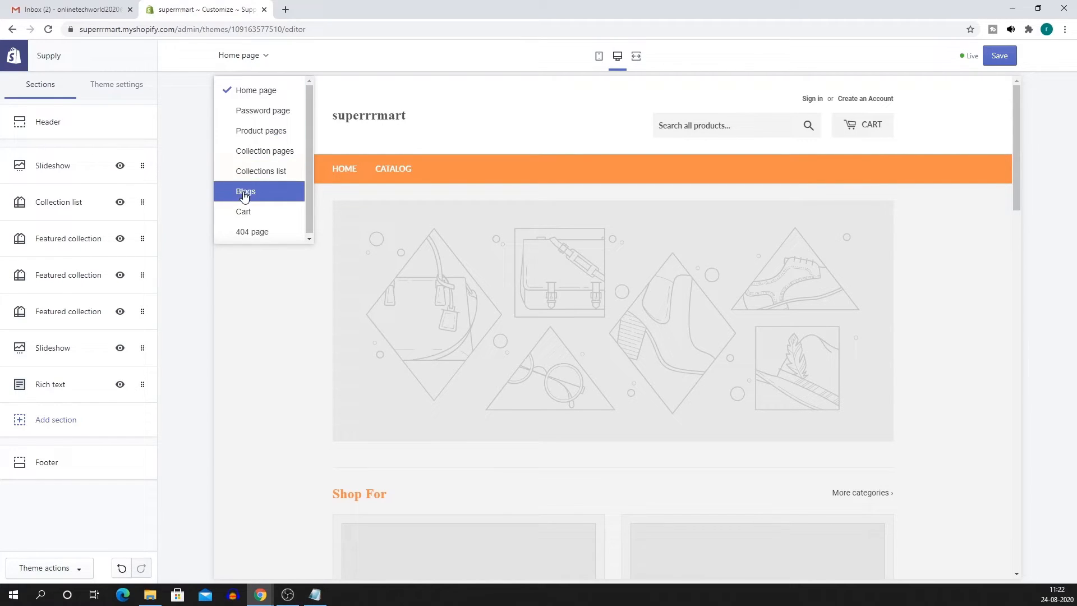
{"action": "left_click", "coordinate": [274, 135]}
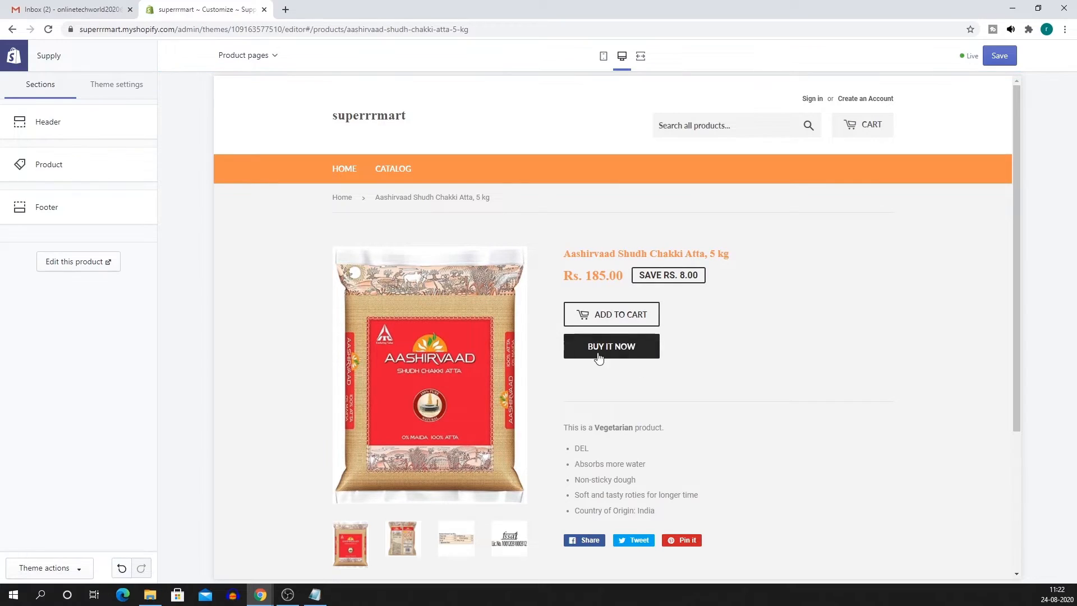
{"action": "left_click", "coordinate": [75, 172]}
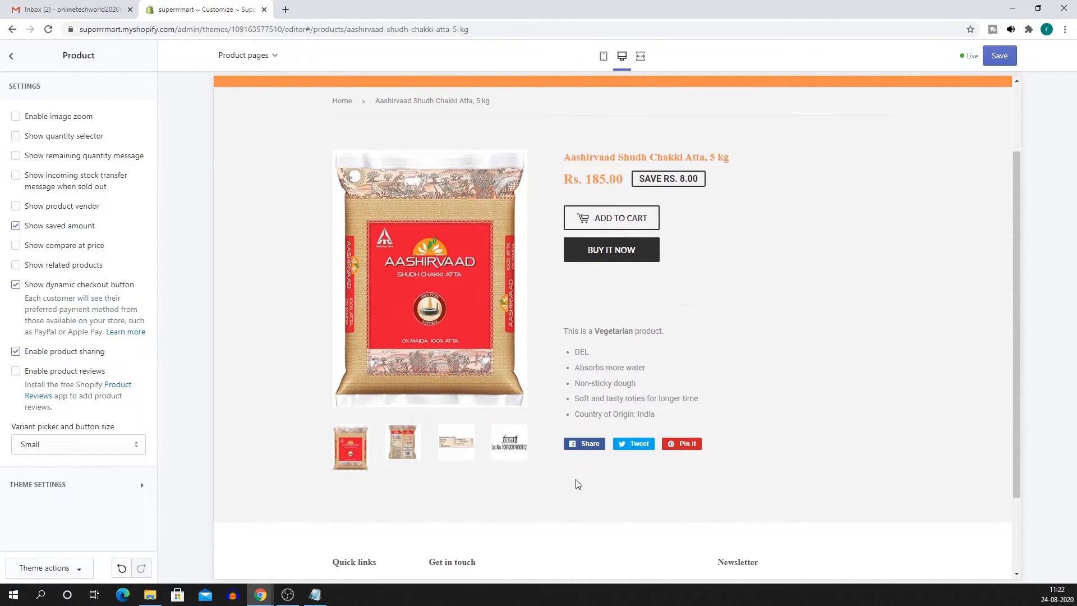
{"action": "scroll", "coordinate": [618, 336], "scroll_direction": "up", "scroll_amount": 2}
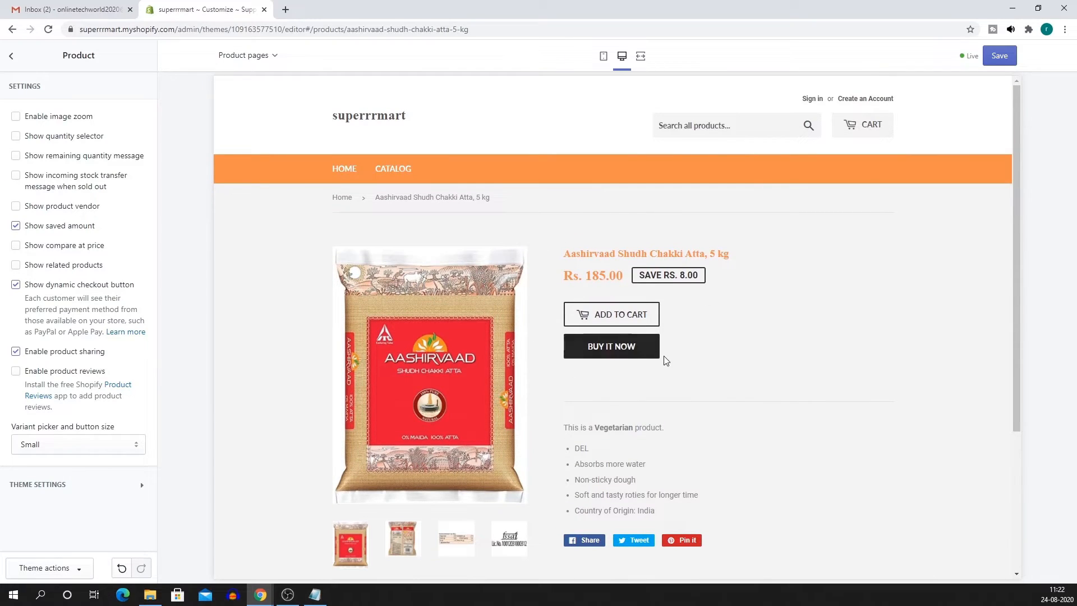
{"action": "scroll", "coordinate": [950, 453], "scroll_direction": "down", "scroll_amount": 4}
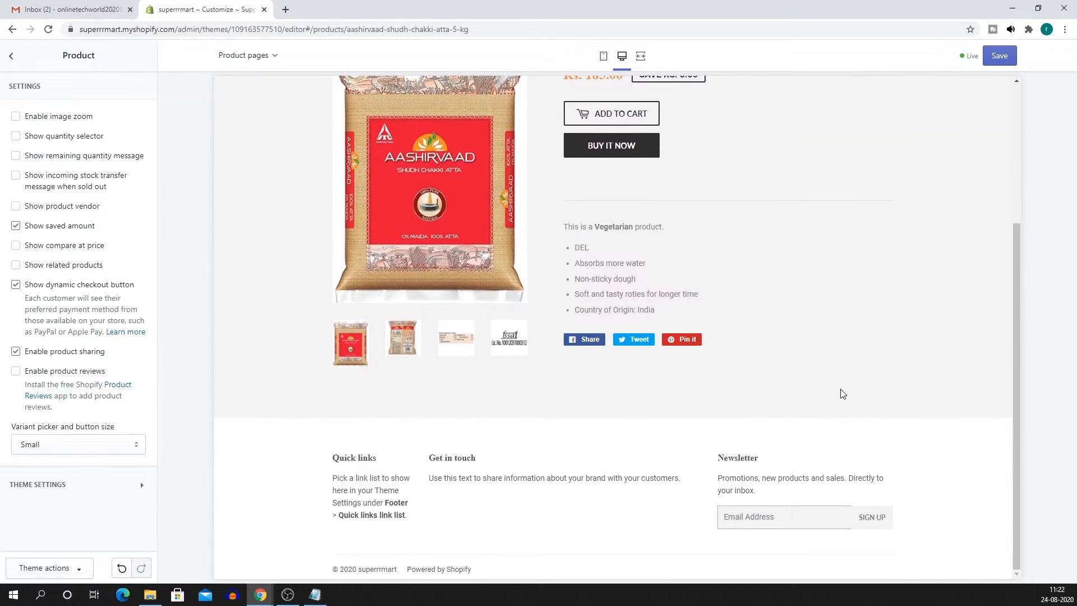
{"action": "scroll", "coordinate": [794, 399], "scroll_direction": "up", "scroll_amount": 3}
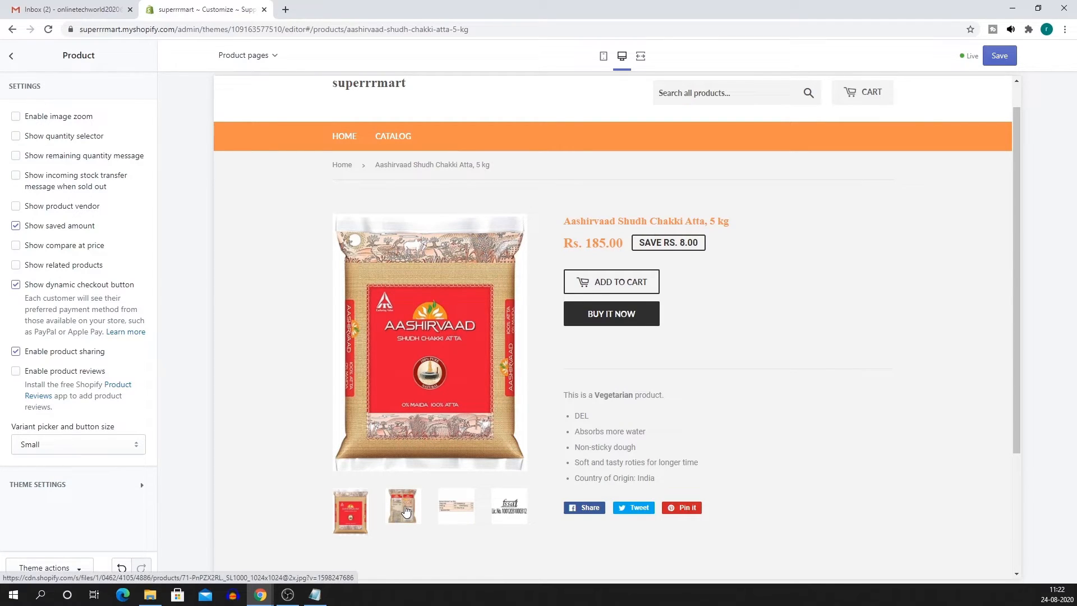
{"action": "left_click", "coordinate": [16, 116]}
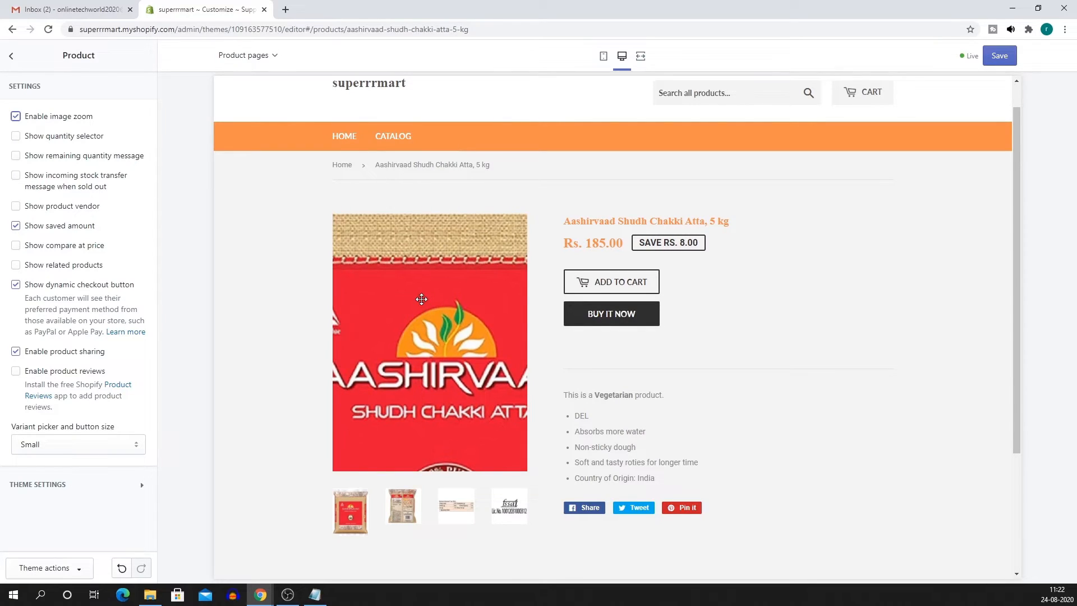
{"action": "left_click", "coordinate": [15, 141]}
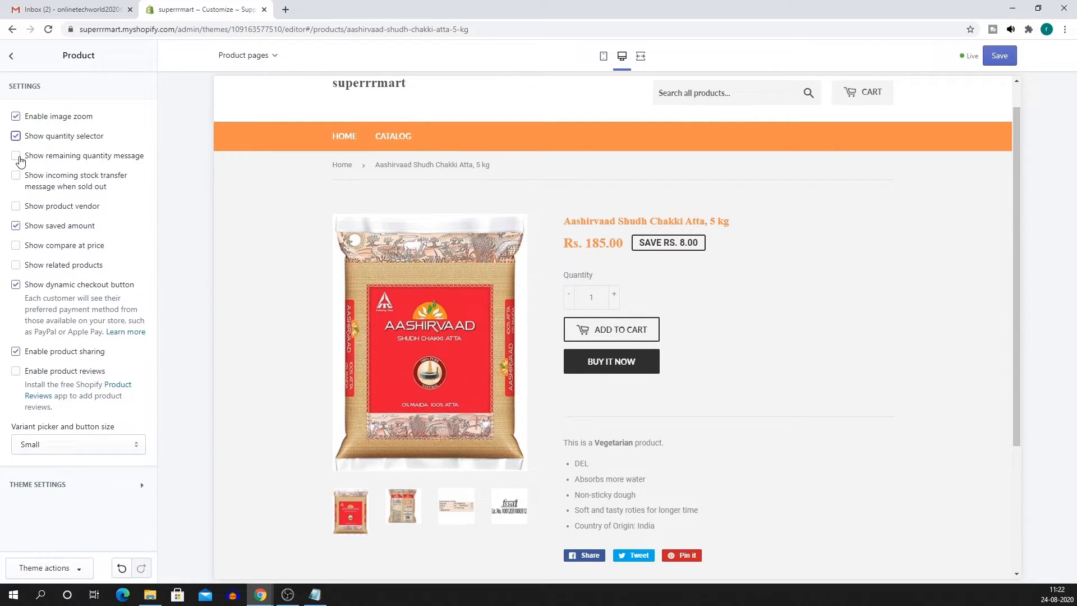
{"action": "left_click", "coordinate": [17, 157]}
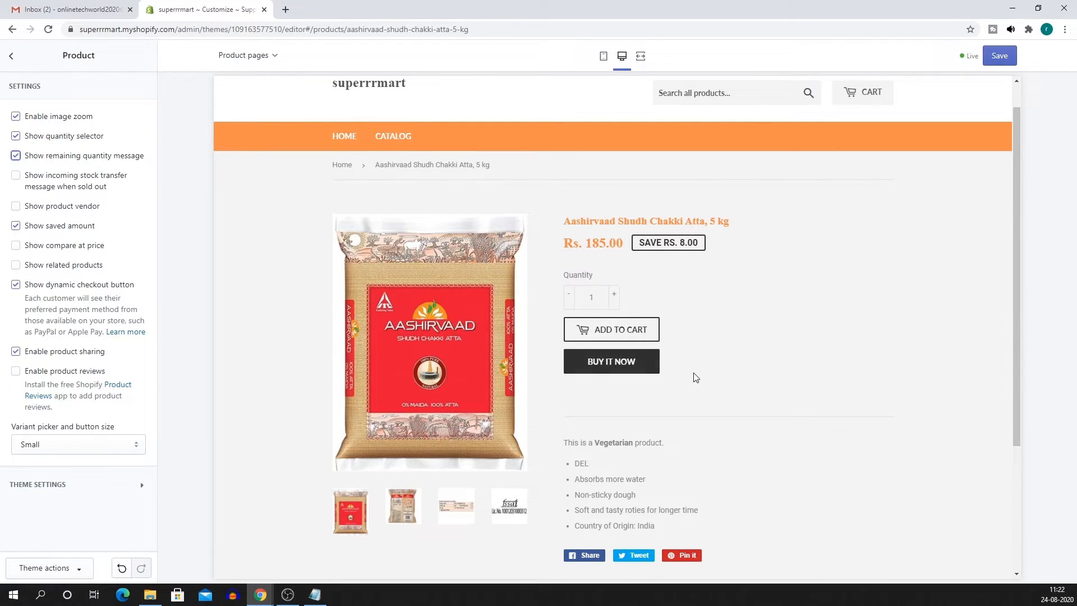
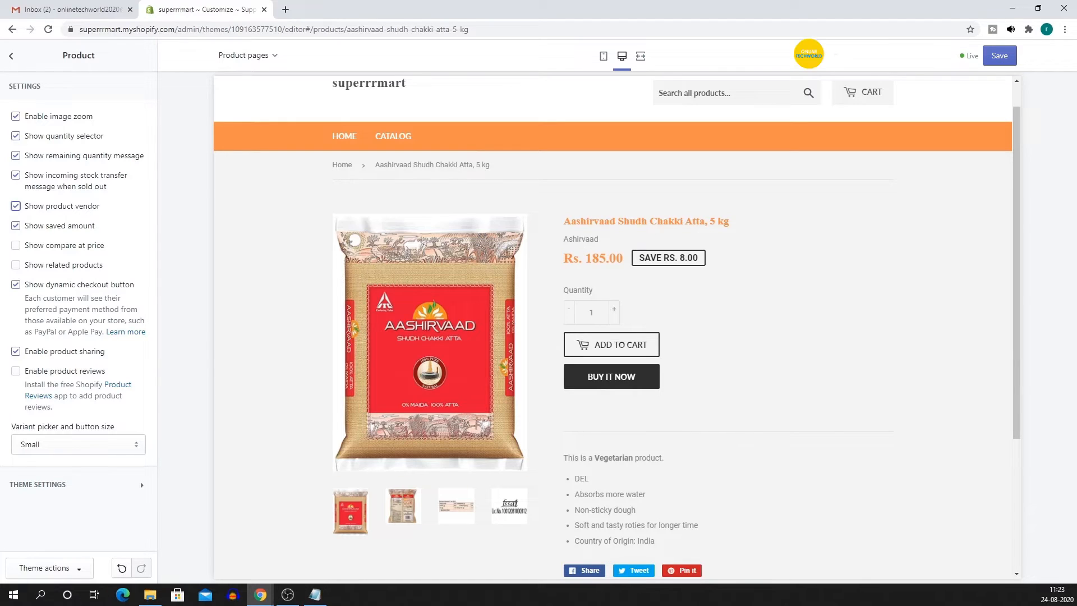
Show the compare-at price and enable related products and product reviews on product pages.
{"action": "left_click", "coordinate": [17, 247]}
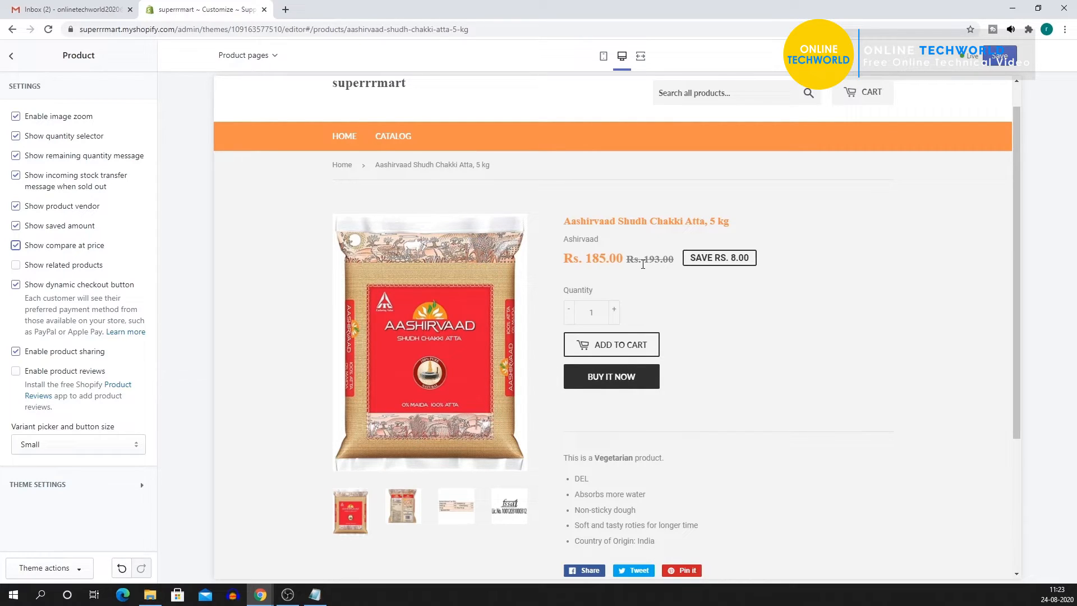
{"action": "left_click_drag", "start_coordinate": [645, 261], "coordinate": [676, 266]}
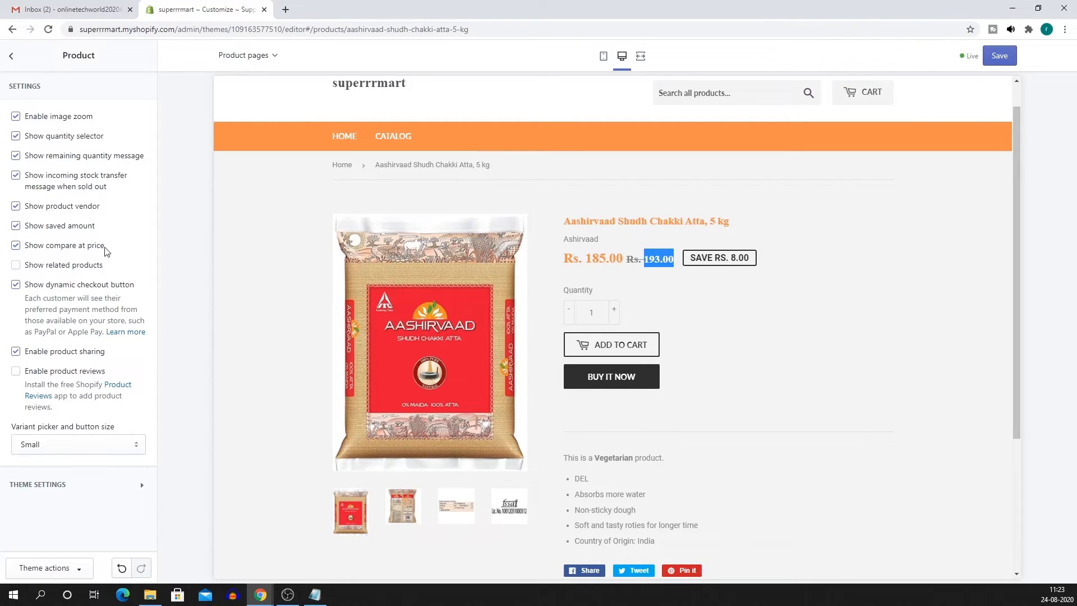
{"action": "left_click", "coordinate": [16, 268]}
{"action": "scroll", "coordinate": [724, 343], "scroll_direction": "down", "scroll_amount": 4}
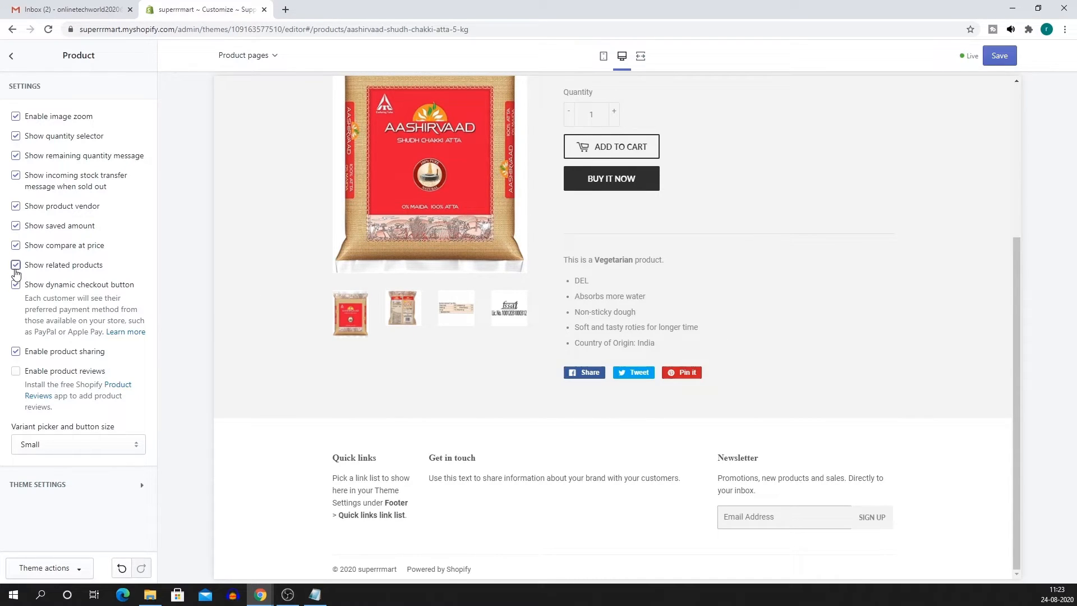
{"action": "left_click", "coordinate": [17, 267]}
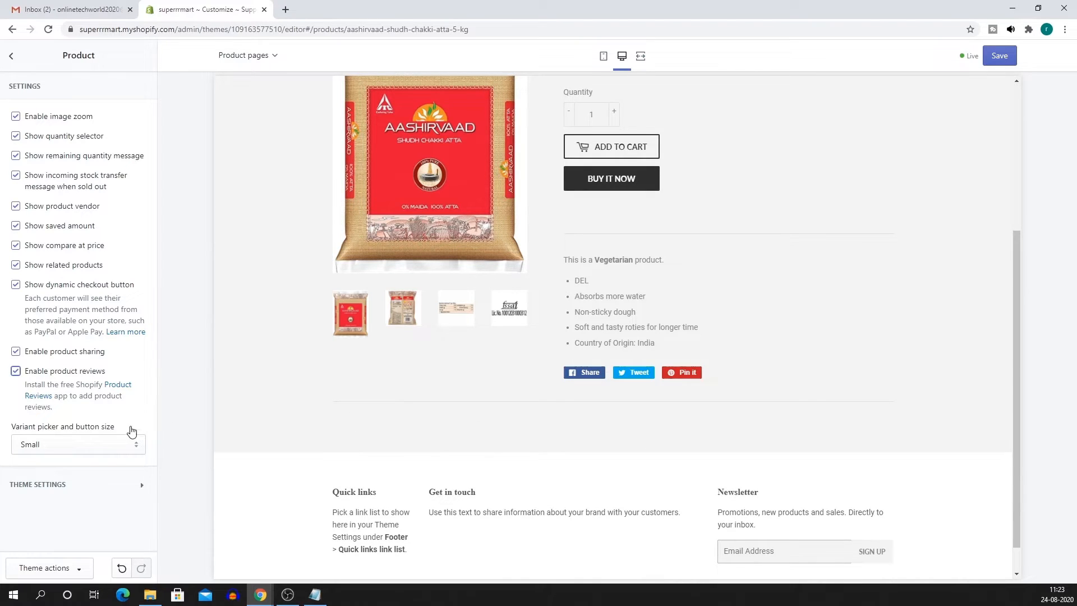
Set the variant picker and button size to Large, then return to the sections list.
{"action": "left_click", "coordinate": [87, 442]}
{"action": "left_click", "coordinate": [60, 465]}
{"action": "left_click", "coordinate": [64, 455]}
{"action": "left_click", "coordinate": [55, 471]}
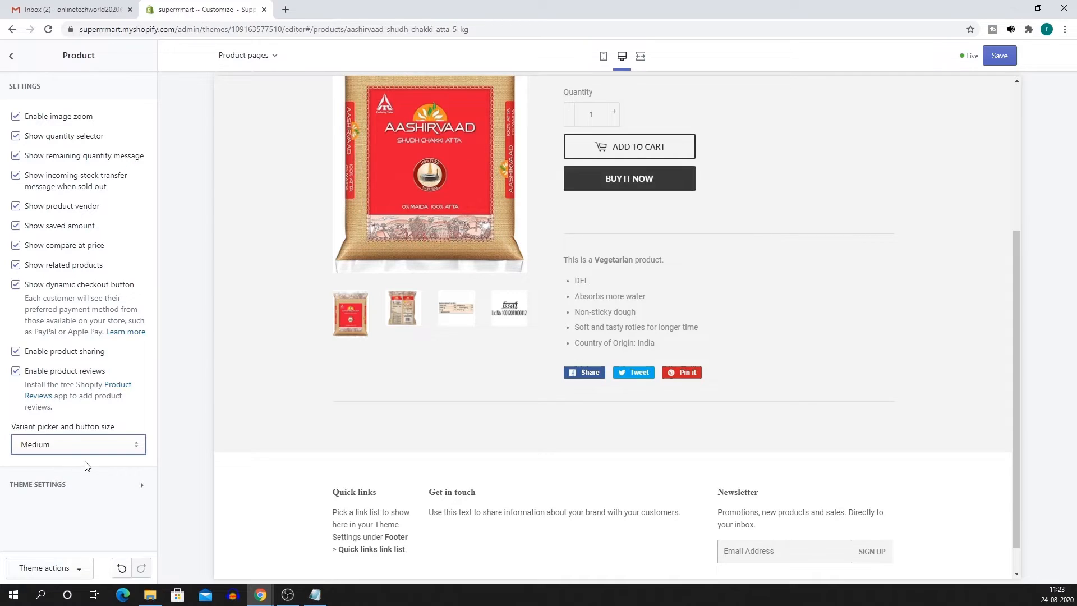
{"action": "left_click", "coordinate": [78, 455]}
{"action": "left_click", "coordinate": [59, 482]}
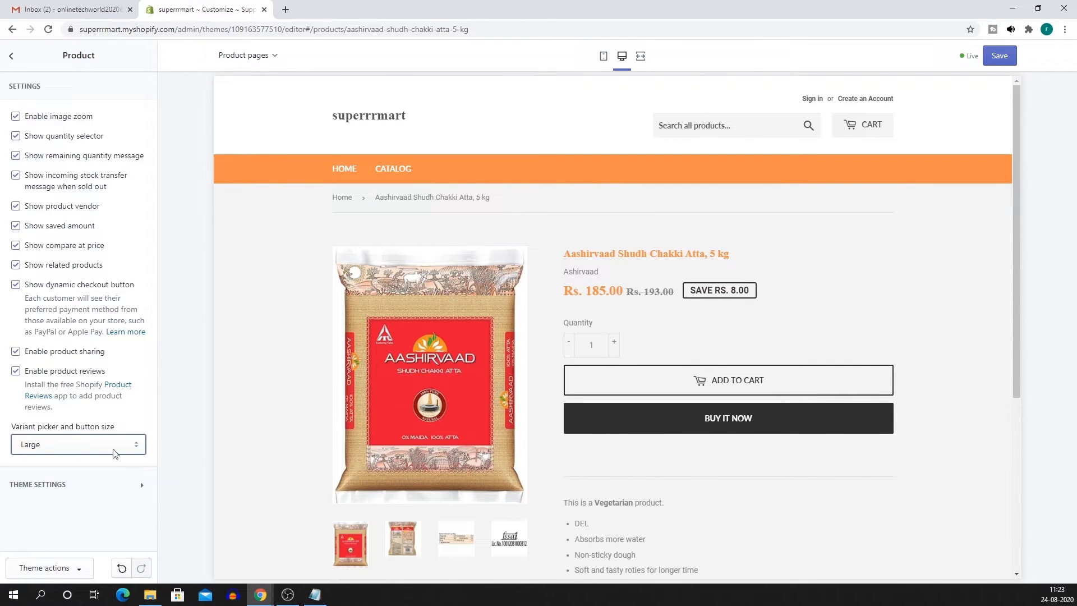
{"action": "left_click", "coordinate": [11, 61]}
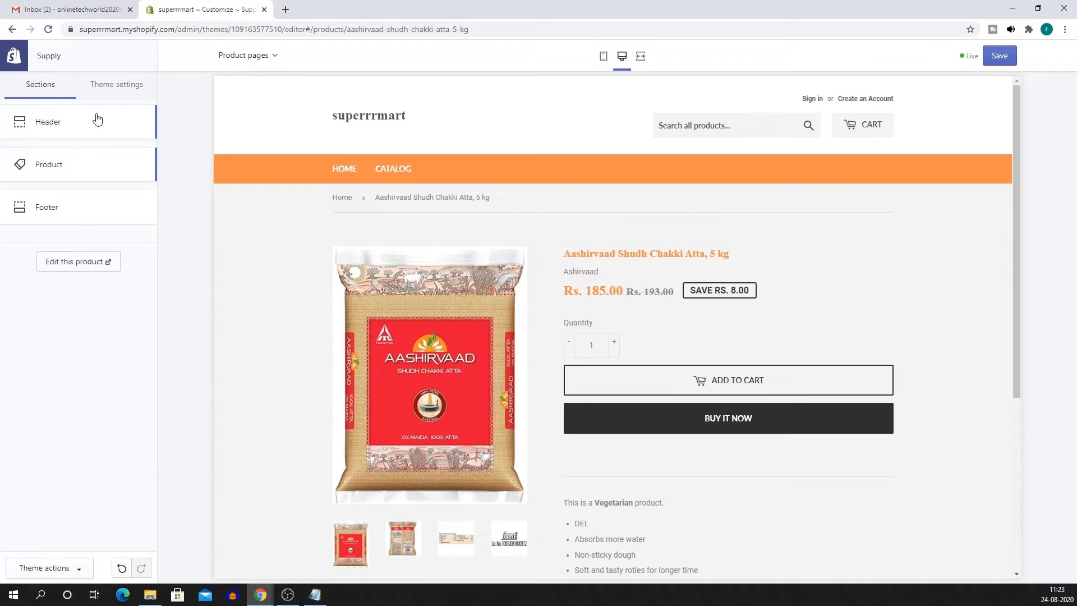
{"action": "left_click", "coordinate": [112, 90]}
In Theme settings > Colors, replace the Accents hex value with orange F88F4C.
{"action": "left_click", "coordinate": [44, 123]}
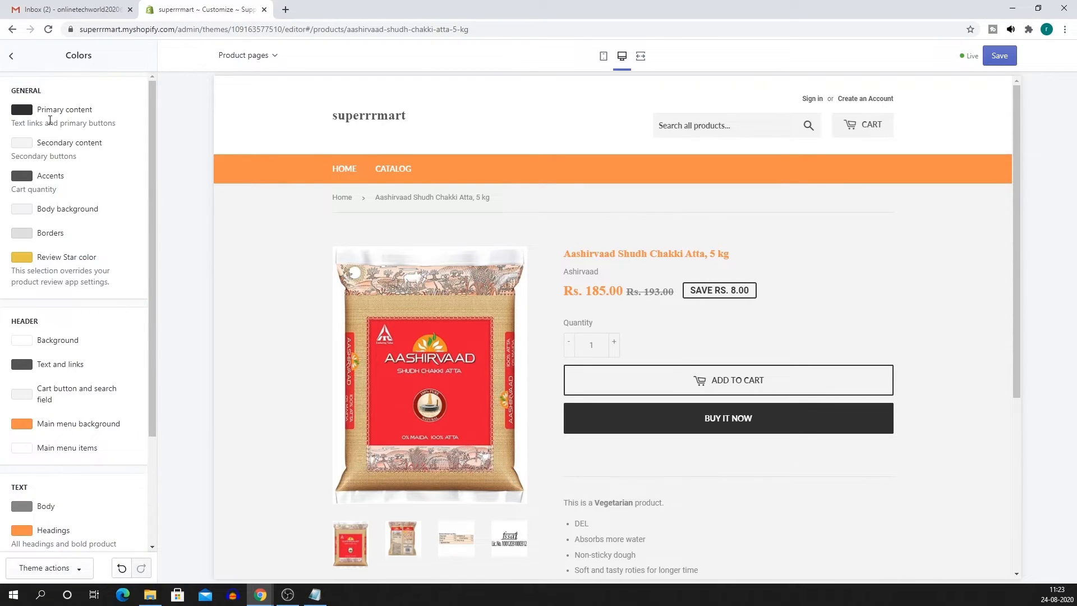
{"action": "scroll", "coordinate": [104, 300], "scroll_direction": "down", "scroll_amount": 2}
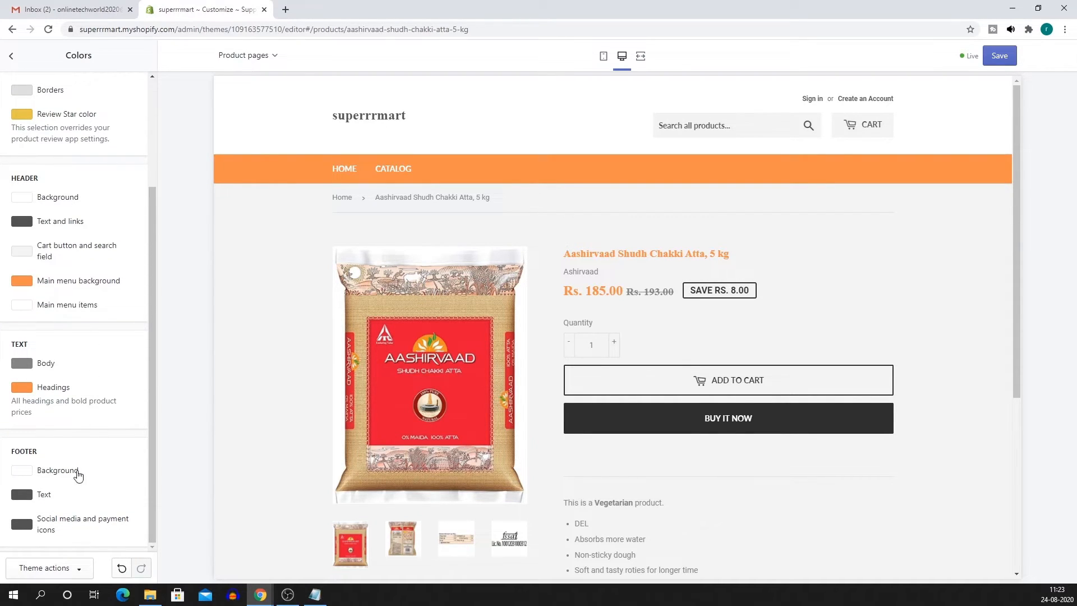
{"action": "scroll", "coordinate": [73, 538], "scroll_direction": "up", "scroll_amount": 2}
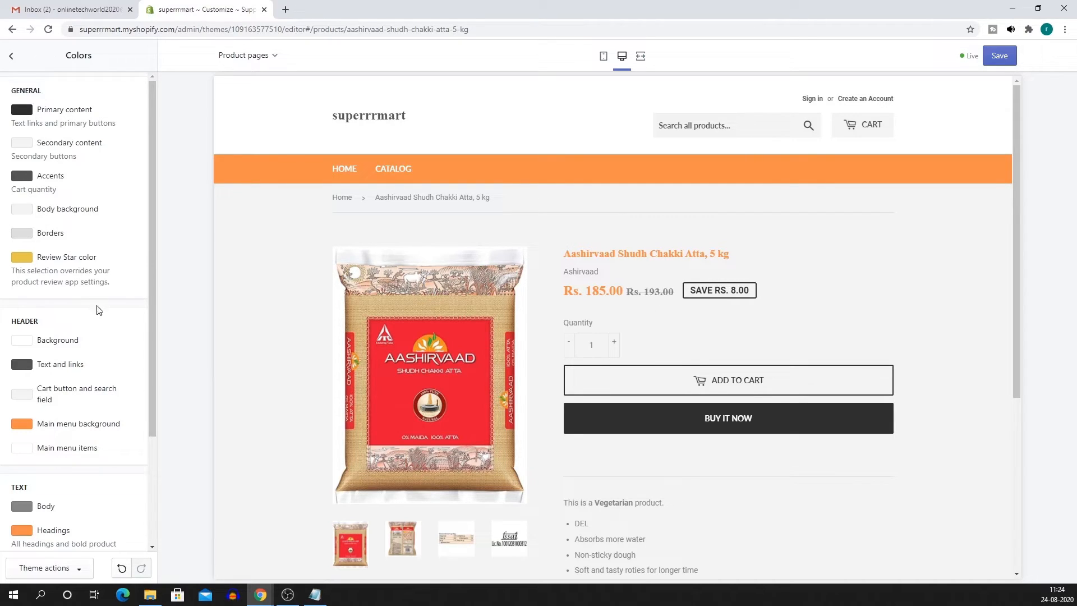
{"action": "scroll", "coordinate": [98, 310], "scroll_direction": "down", "scroll_amount": 1}
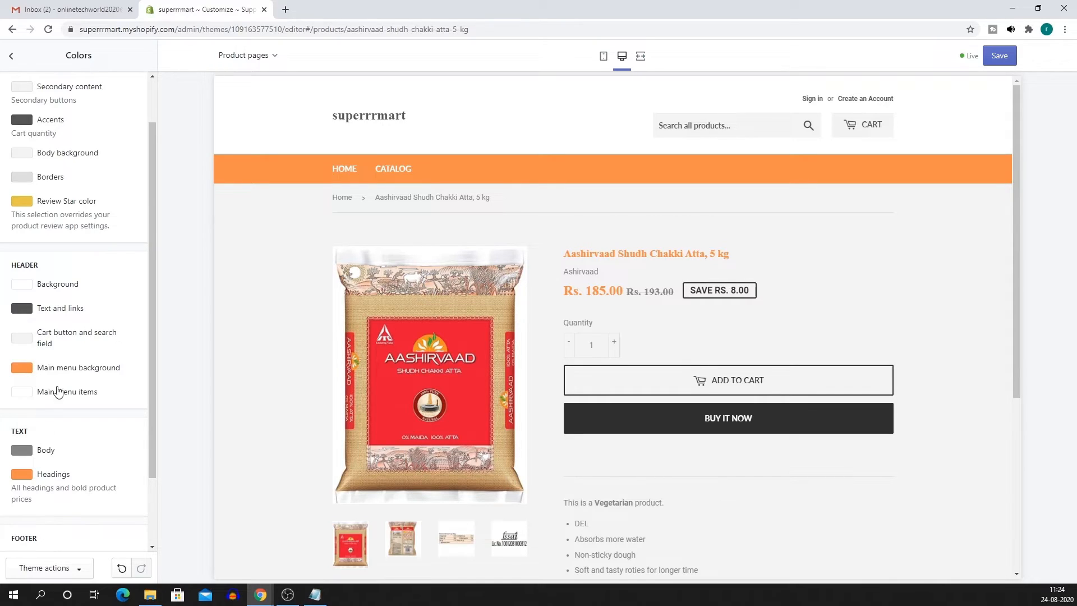
{"action": "scroll", "coordinate": [56, 400], "scroll_direction": "up", "scroll_amount": 1}
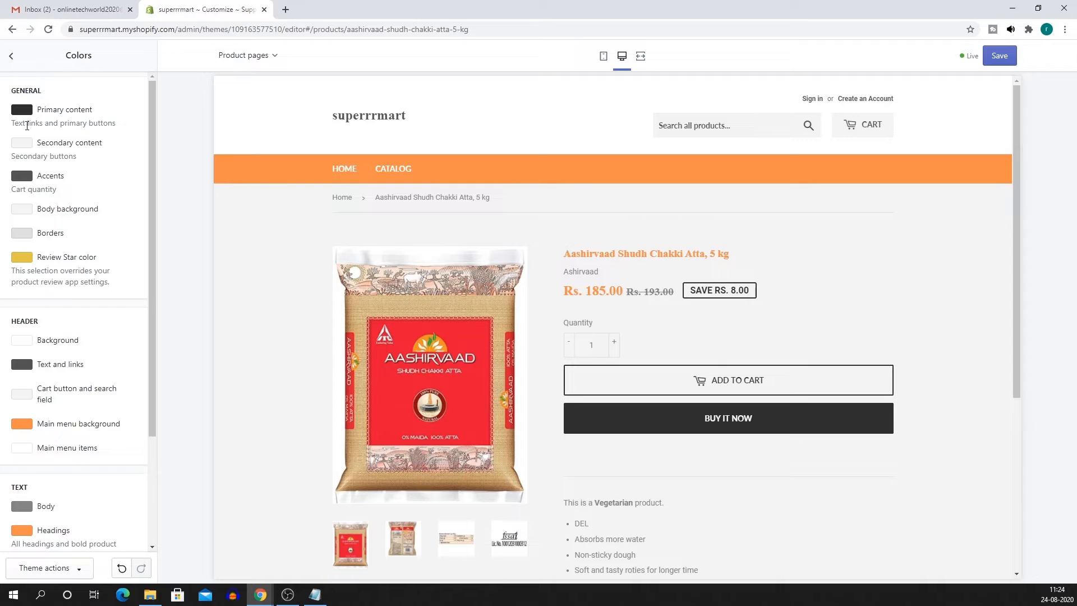
{"action": "left_click", "coordinate": [21, 176]}
{"action": "double_click", "coordinate": [57, 293]}
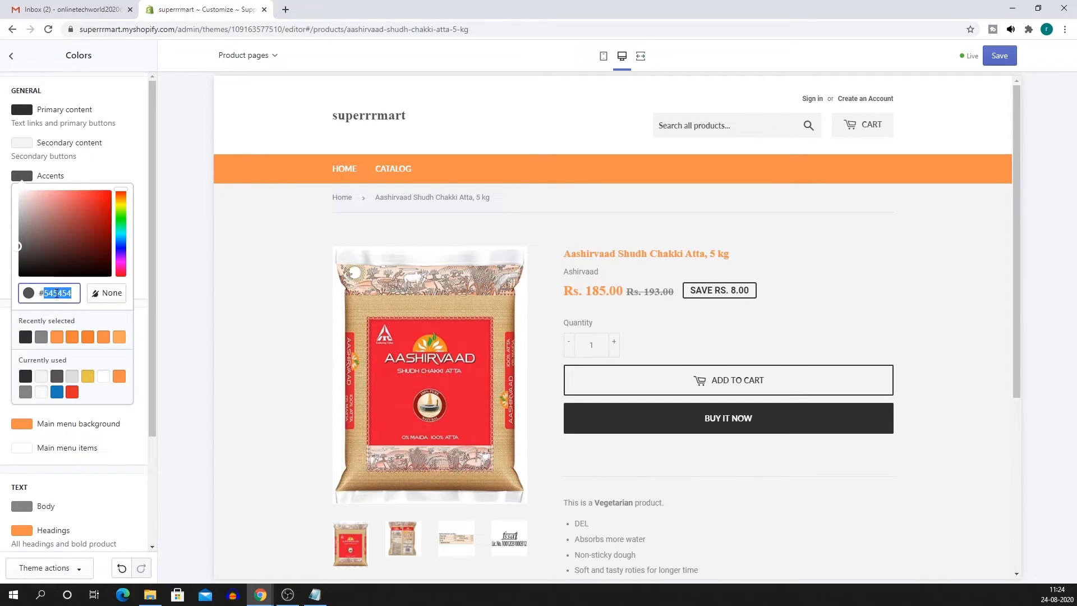
{"action": "type", "text": "F88F4C"}
{"action": "left_click", "coordinate": [138, 171]}
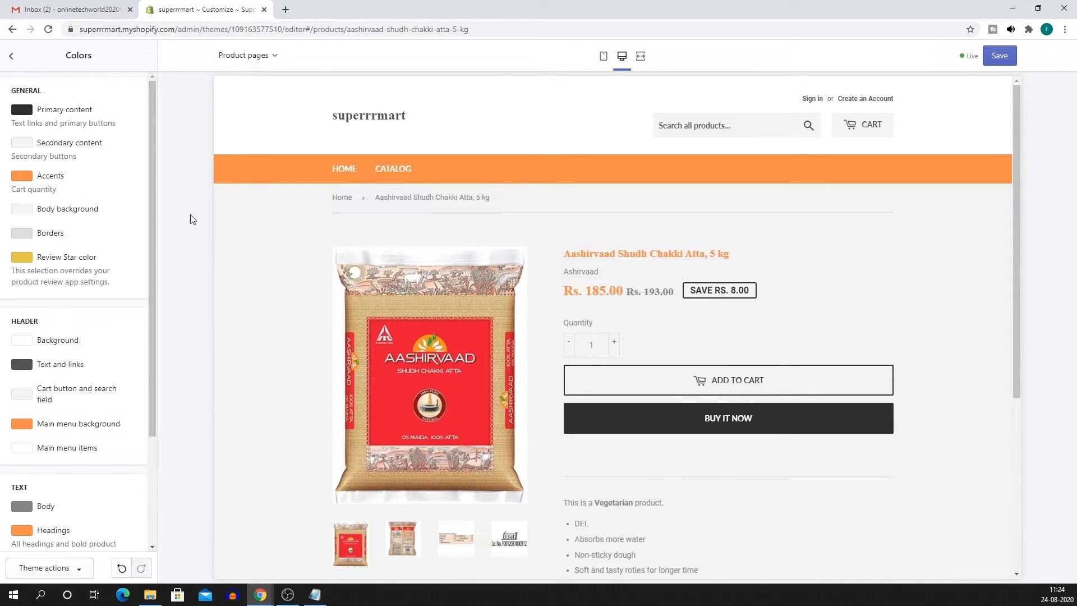
{"action": "scroll", "coordinate": [67, 296], "scroll_direction": "down", "scroll_amount": 3}
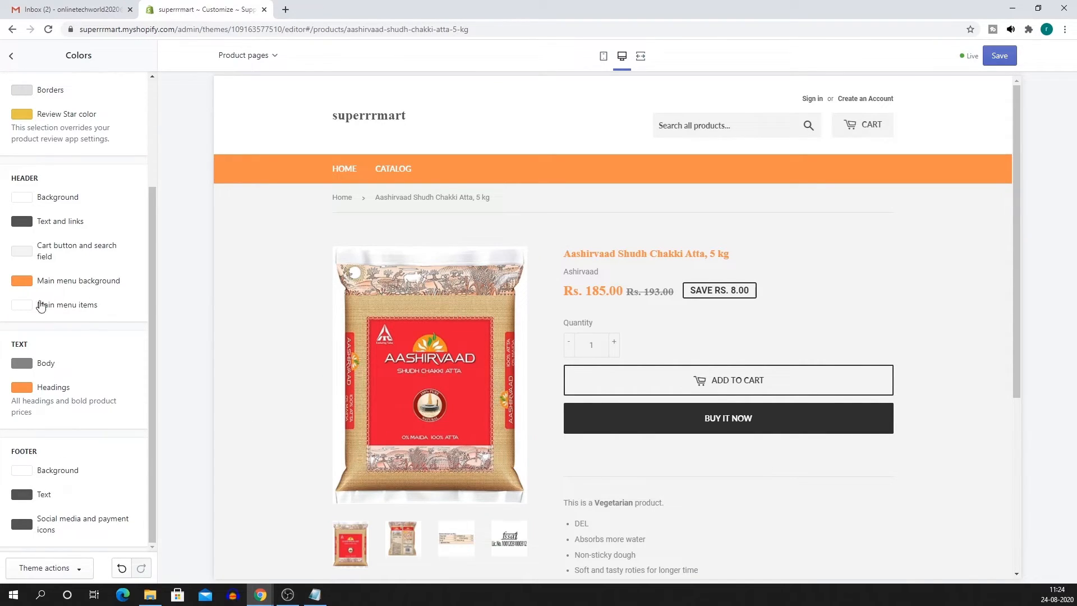
Make the header text and links orange #F88F4C, keeping the header background unchanged.
{"action": "left_click", "coordinate": [22, 222]}
{"action": "left_click", "coordinate": [53, 334]}
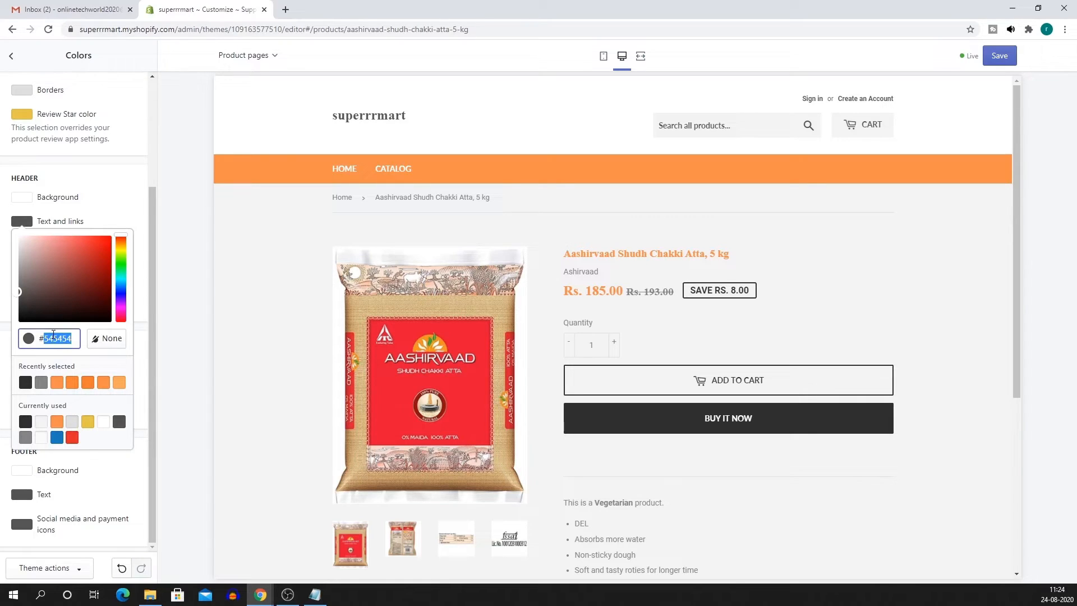
{"action": "type", "text": "F88F4C"}
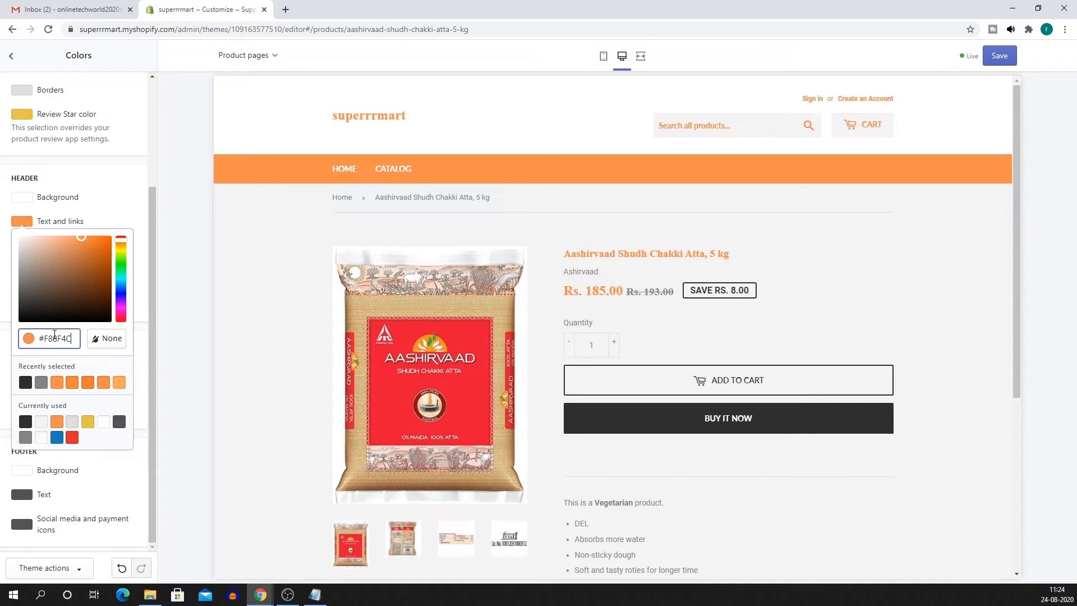
{"action": "left_click", "coordinate": [141, 197]}
{"action": "left_click", "coordinate": [259, 296]}
{"action": "scroll", "coordinate": [805, 553], "scroll_direction": "down", "scroll_amount": 5}
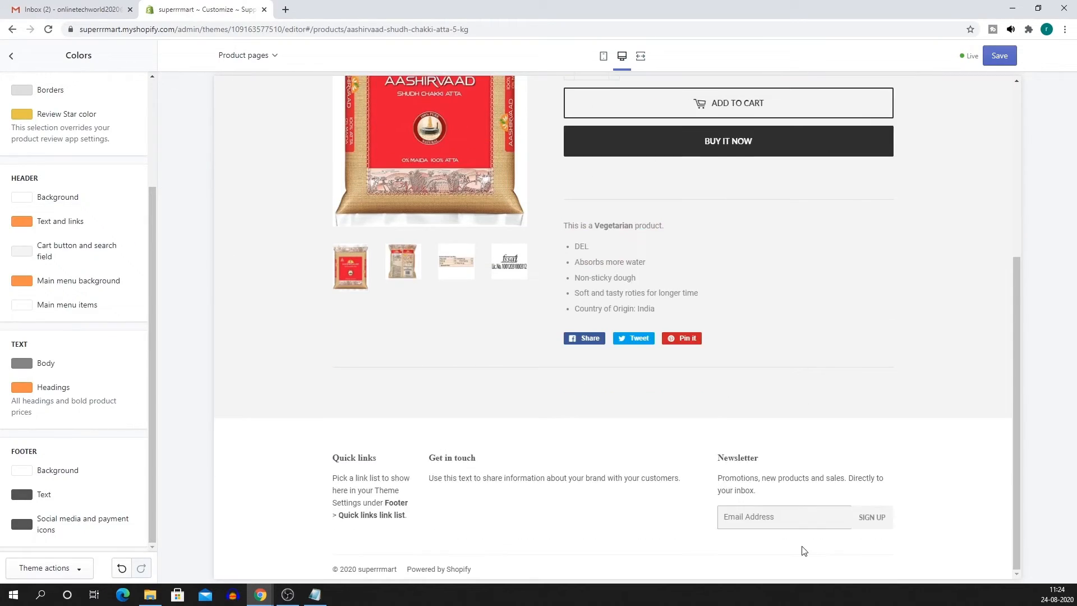
{"action": "scroll", "coordinate": [686, 493], "scroll_direction": "up", "scroll_amount": 5}
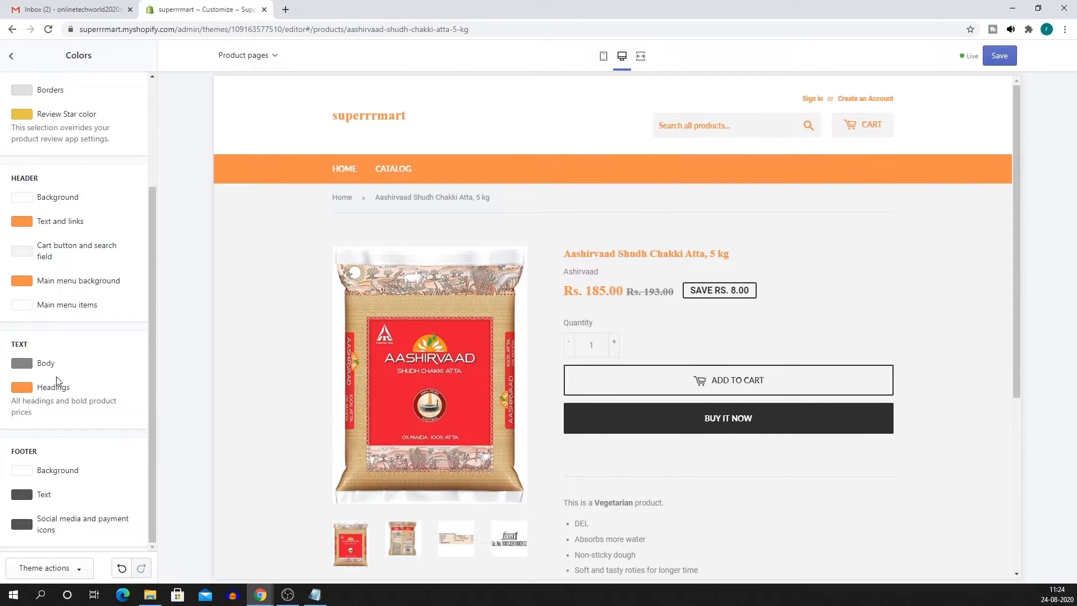
{"action": "scroll", "coordinate": [56, 381], "scroll_direction": "up", "scroll_amount": 2}
Check the body text colour and leave it unchanged.
{"action": "left_click", "coordinate": [23, 478]}
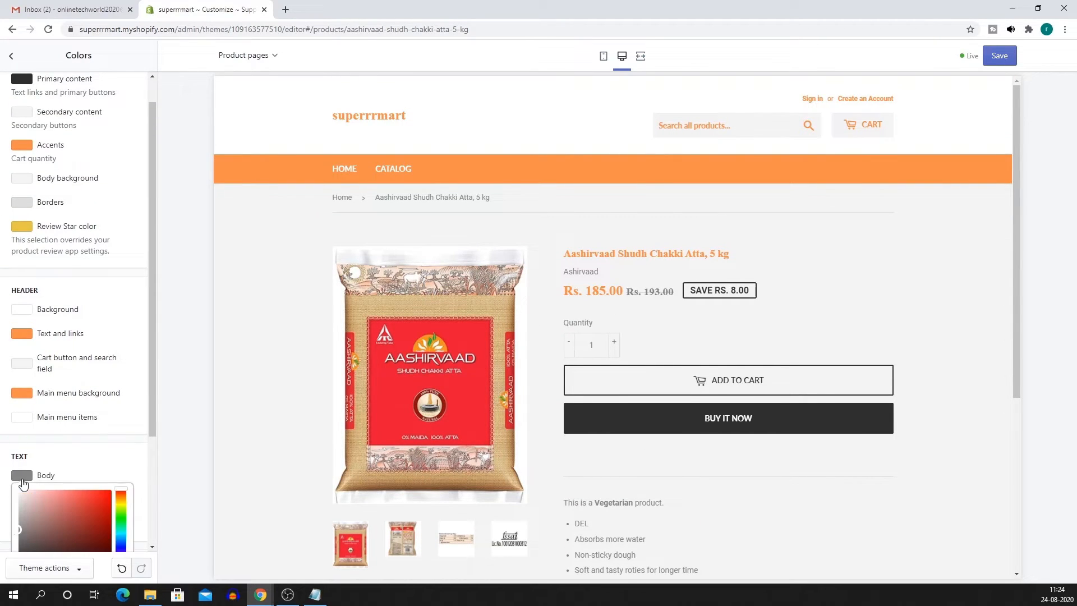
{"action": "scroll", "coordinate": [86, 460], "scroll_direction": "down", "scroll_amount": 3}
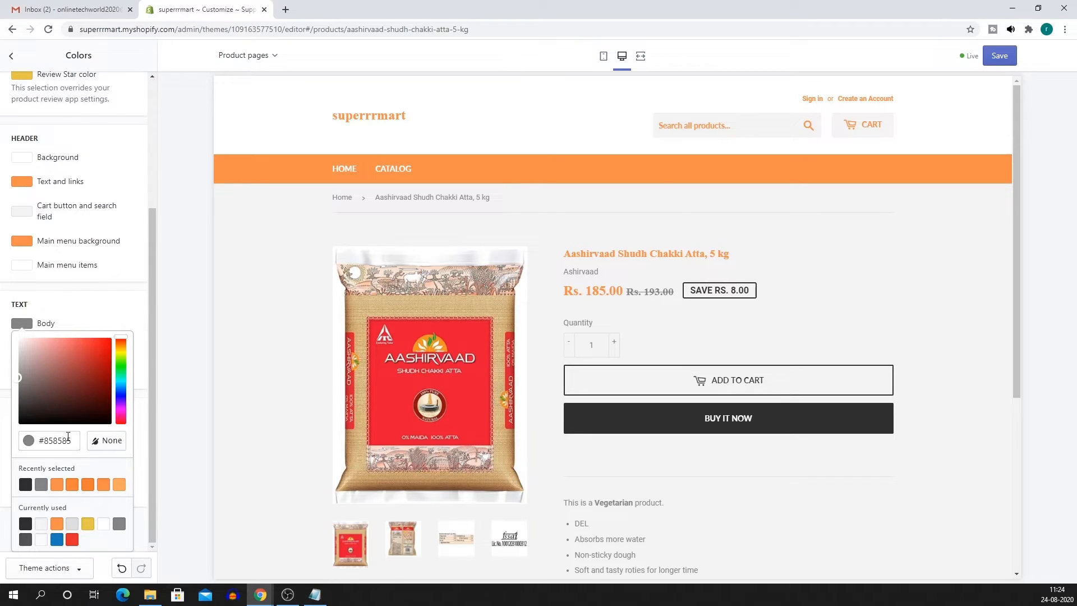
{"action": "left_click", "coordinate": [114, 320]}
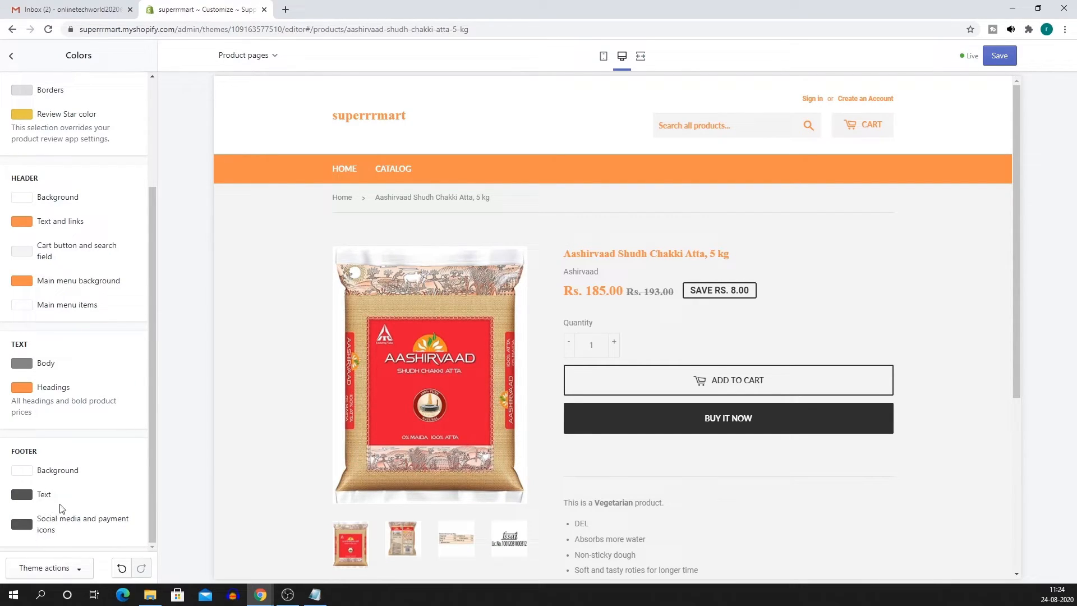
{"action": "scroll", "coordinate": [642, 470], "scroll_direction": "down", "scroll_amount": 7}
{"action": "scroll", "coordinate": [639, 491], "scroll_direction": "up", "scroll_amount": 4}
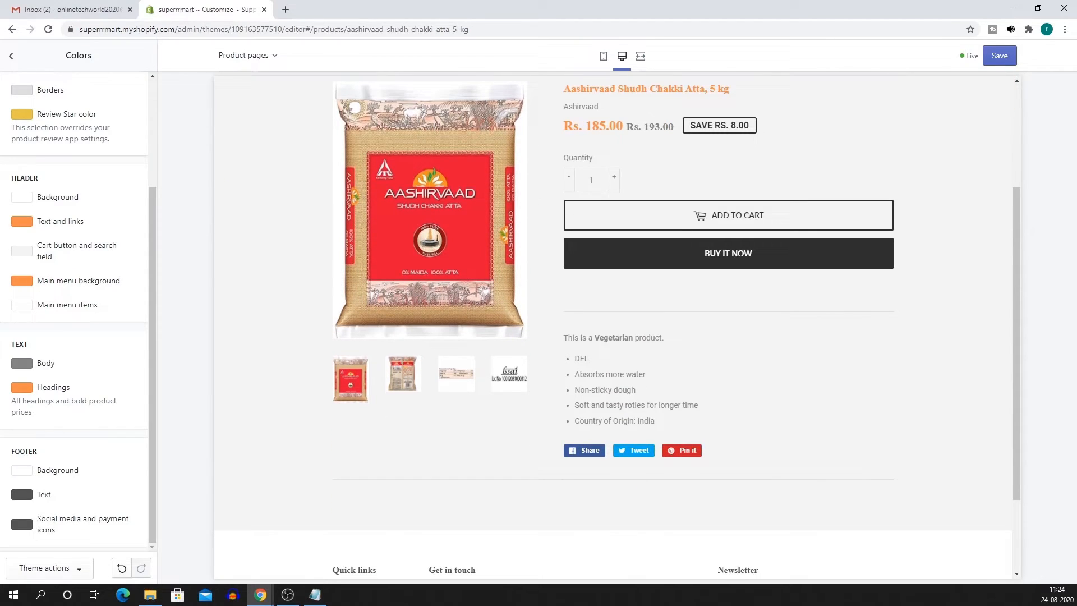
Set the footer social media and payment icons colour to orange #F88F40.
{"action": "left_click", "coordinate": [59, 527]}
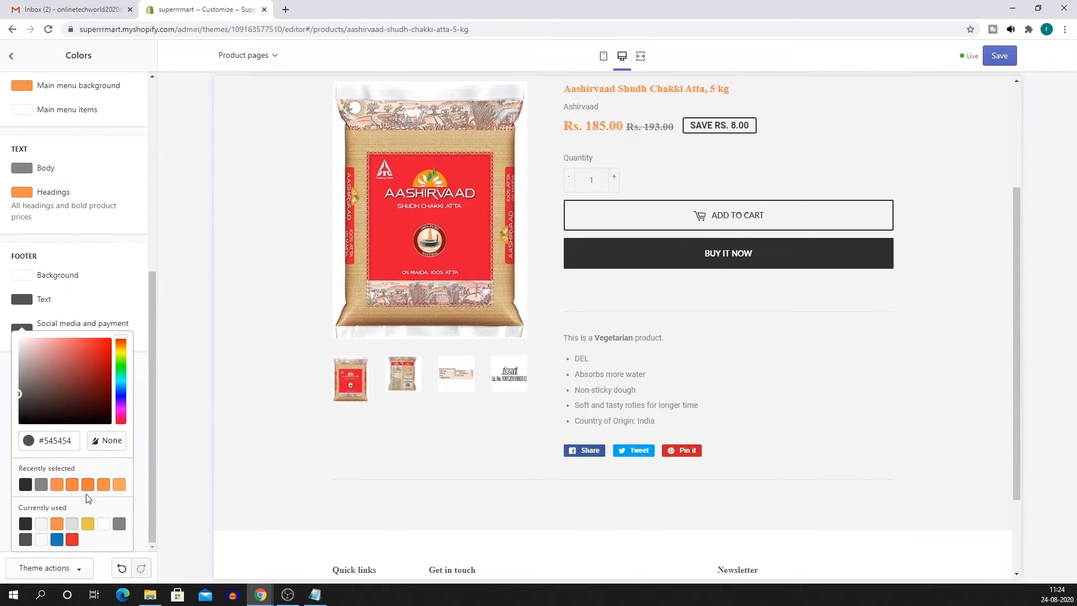
{"action": "left_click", "coordinate": [41, 444]}
{"action": "double_click", "coordinate": [51, 443]}
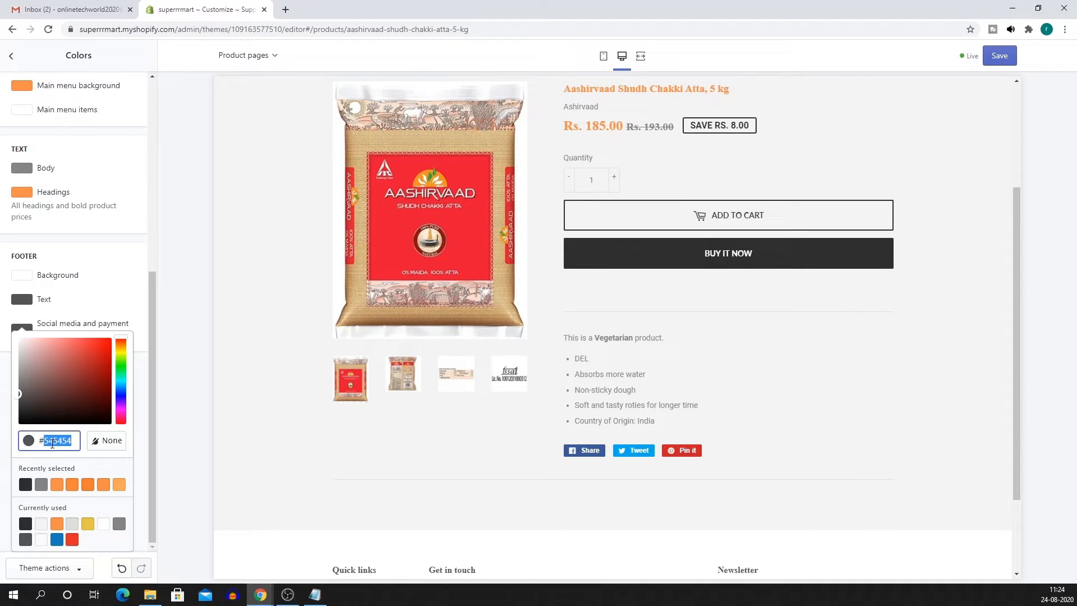
{"action": "type", "text": "F88F40"}
{"action": "left_click", "coordinate": [129, 296]}
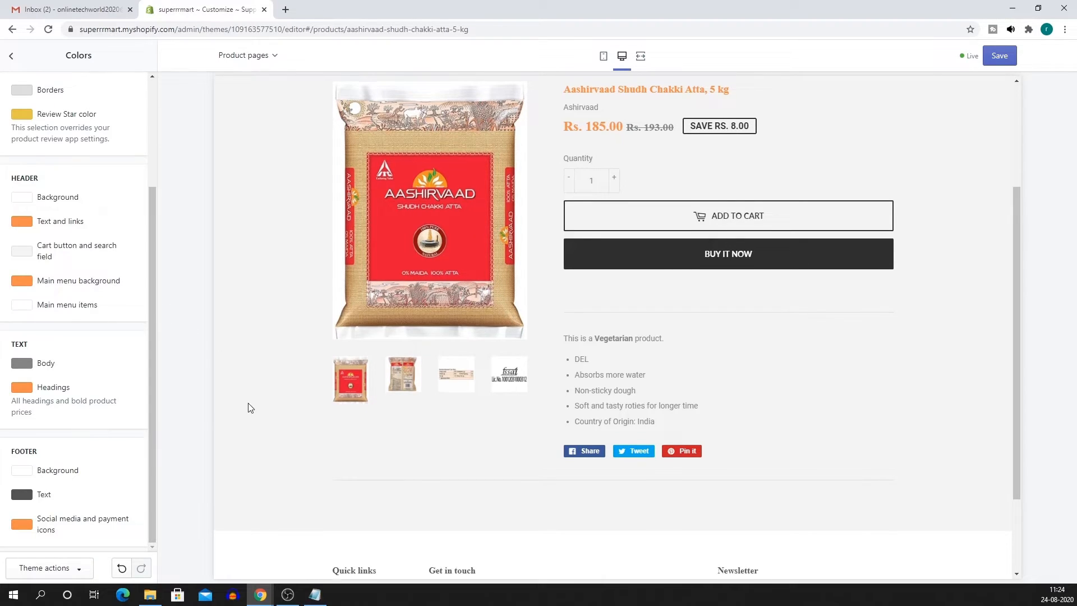
{"action": "scroll", "coordinate": [99, 399], "scroll_direction": "up", "scroll_amount": 3}
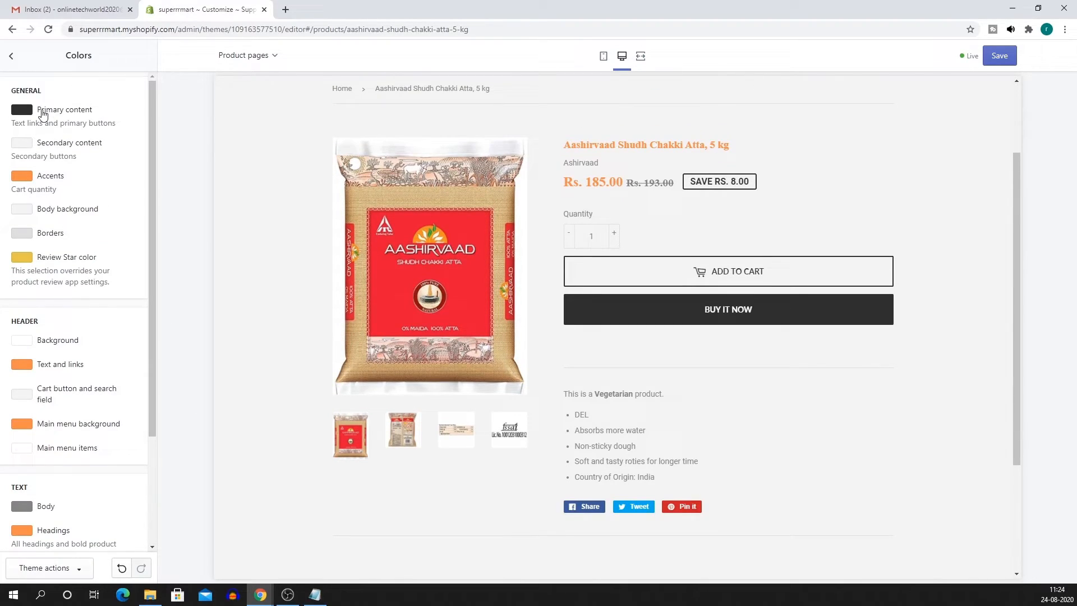
Keep the Primary content colour orange #F88F4C after trying grey and charcoal.
{"action": "left_click", "coordinate": [17, 112]}
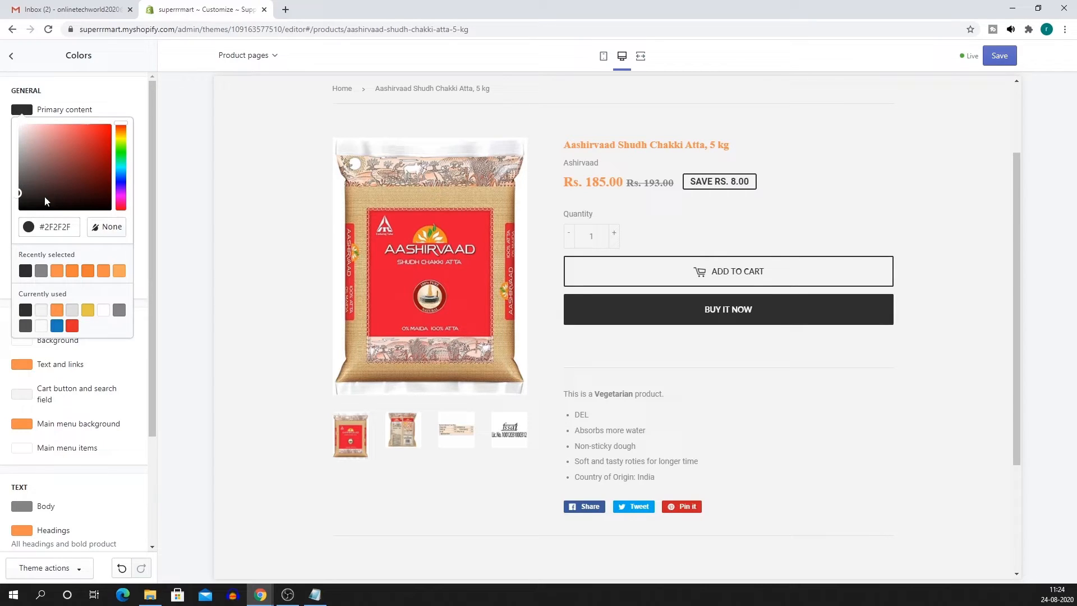
{"action": "triple_click", "coordinate": [56, 227]}
{"action": "type", "text": "#F88F4C"}
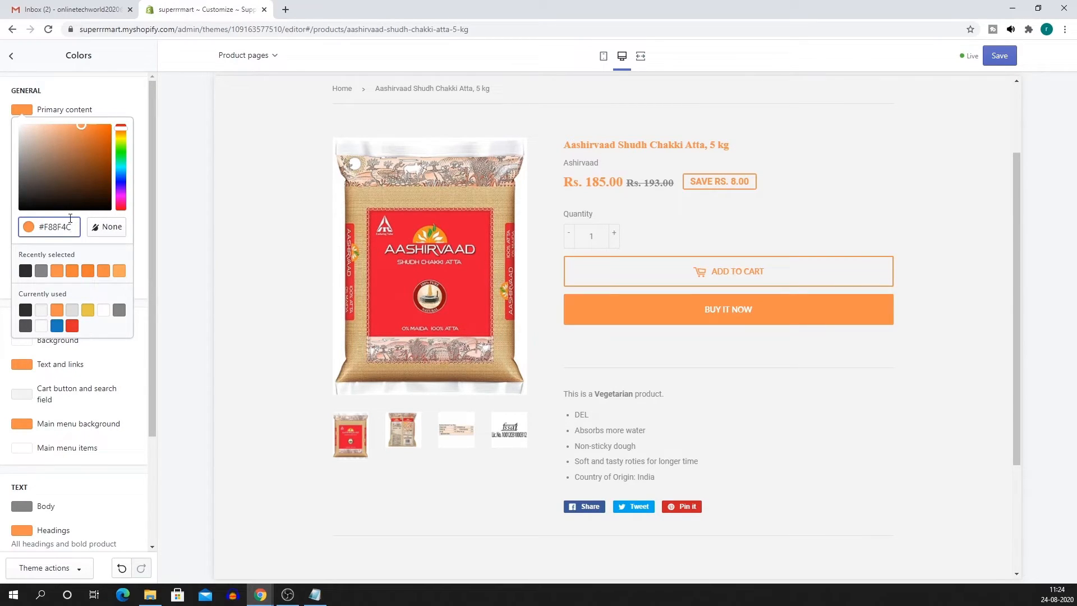
{"action": "left_click", "coordinate": [144, 104]}
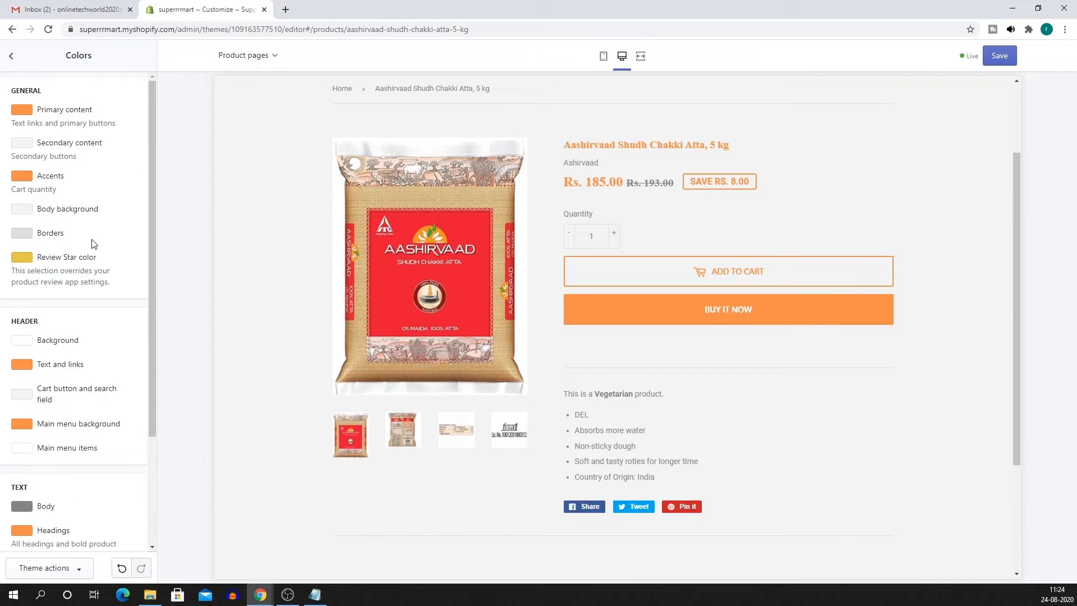
{"action": "scroll", "coordinate": [779, 391], "scroll_direction": "up", "scroll_amount": 2}
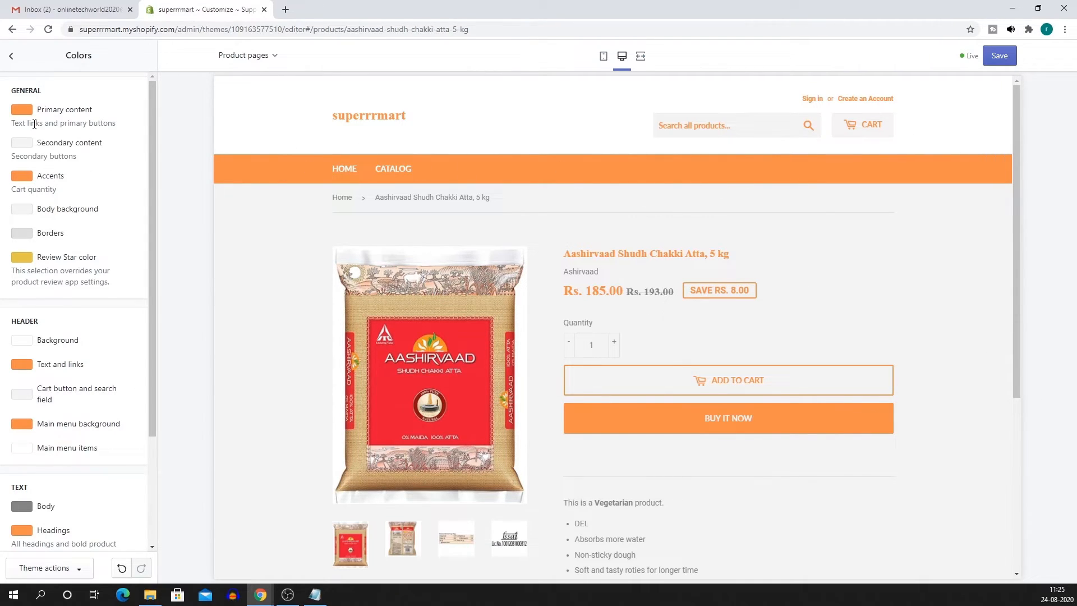
{"action": "left_click", "coordinate": [22, 110]}
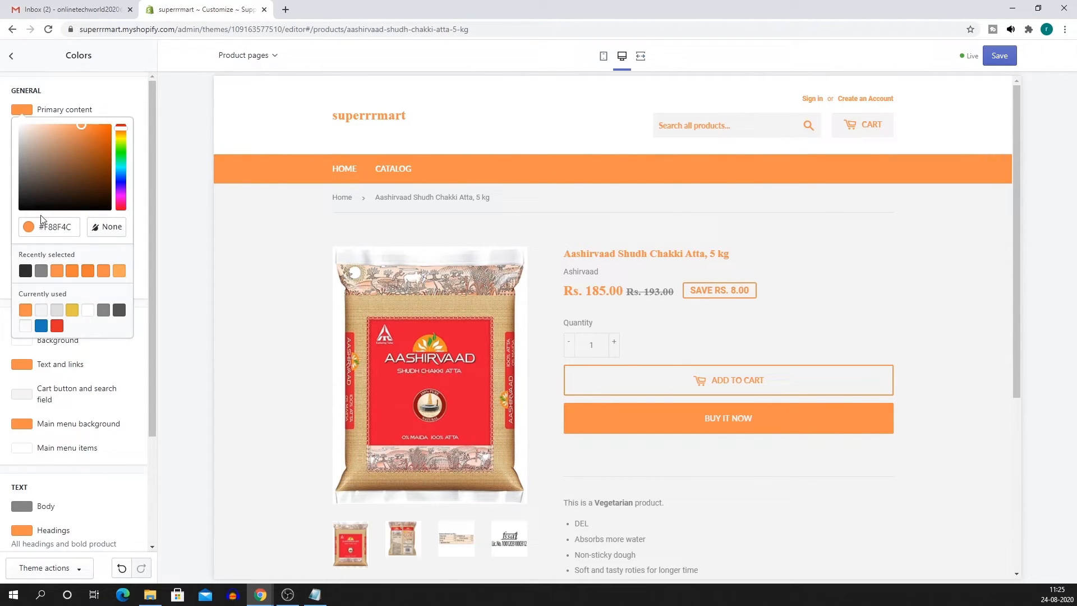
{"action": "left_click", "coordinate": [42, 274]}
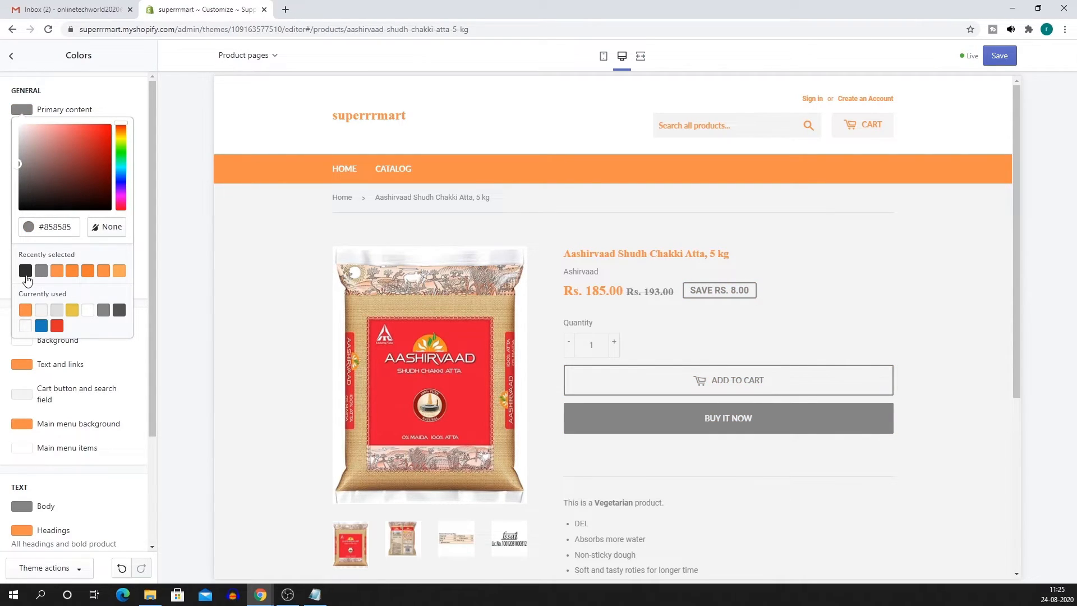
{"action": "left_click", "coordinate": [25, 271]}
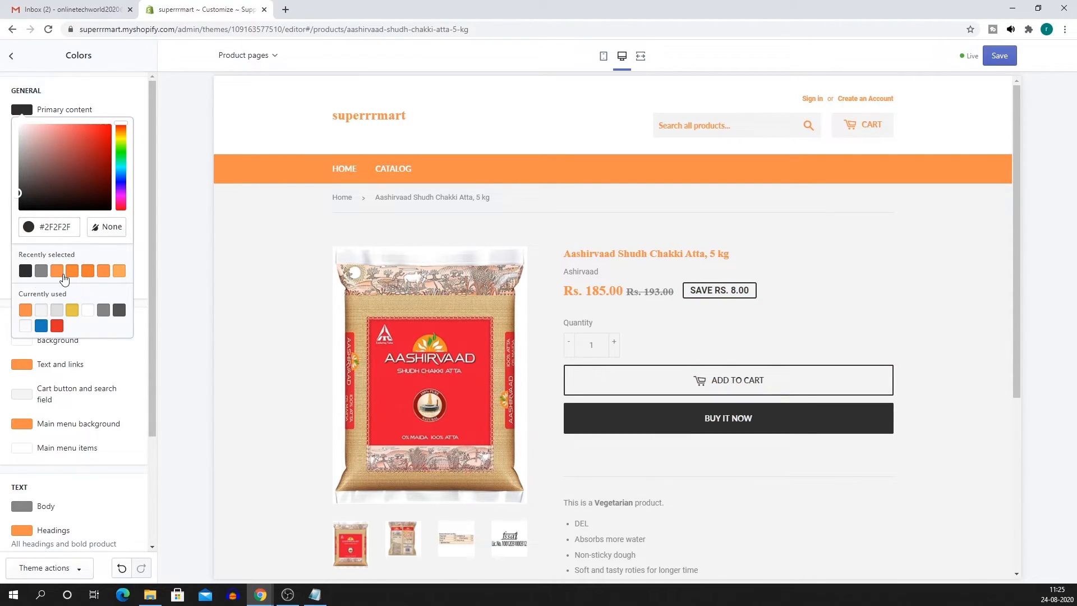
{"action": "left_click", "coordinate": [57, 273]}
{"action": "left_click", "coordinate": [136, 191]}
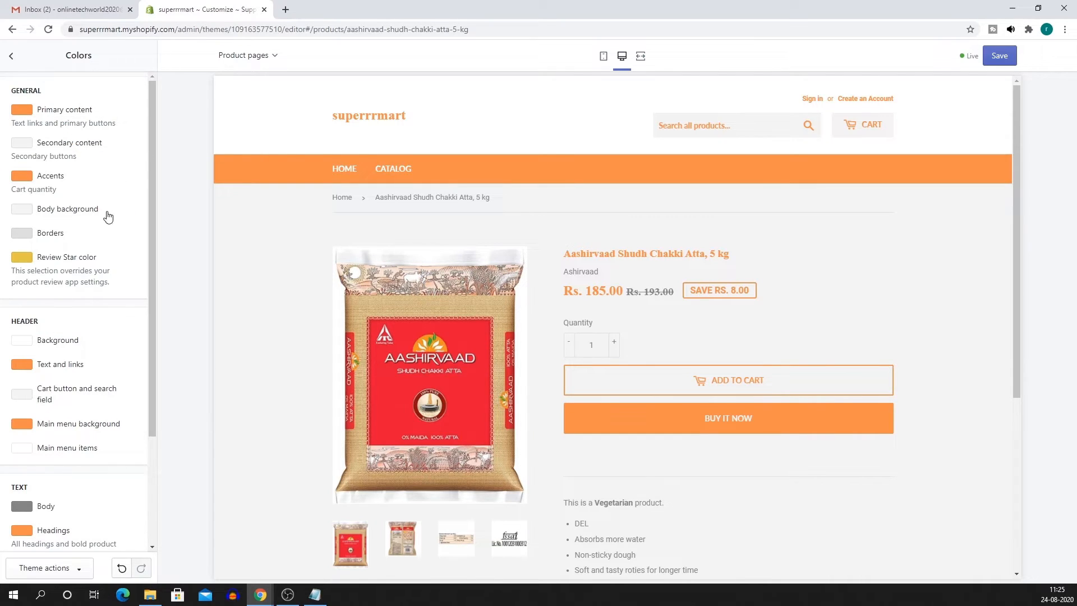
{"action": "scroll", "coordinate": [67, 368], "scroll_direction": "down", "scroll_amount": 3}
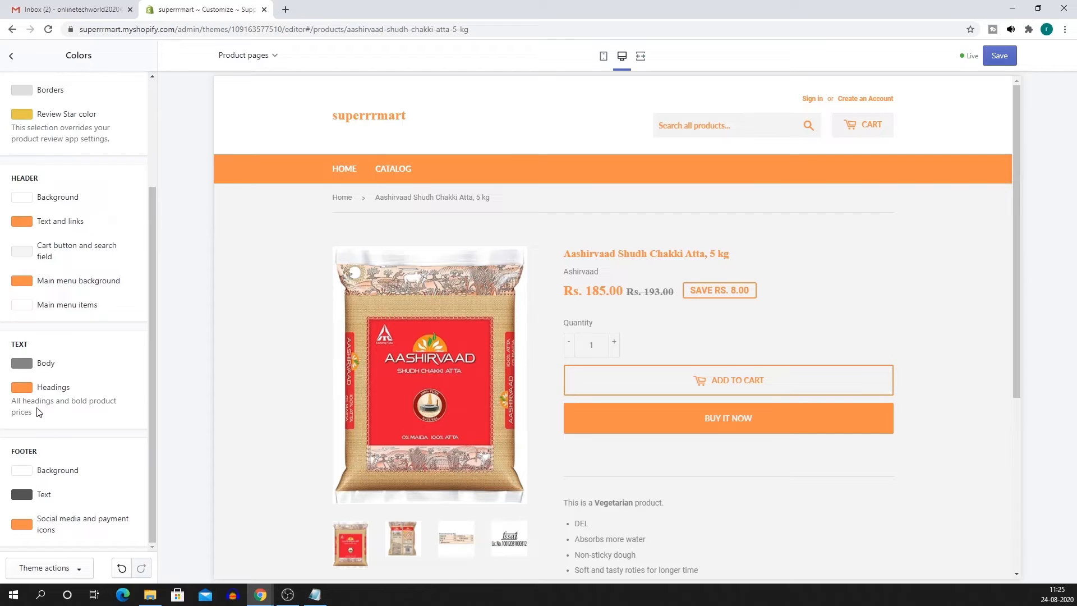
Make the Headings colour dark charcoal #2F2F2F.
{"action": "left_click", "coordinate": [25, 389]}
{"action": "scroll", "coordinate": [67, 485], "scroll_direction": "down", "scroll_amount": 2}
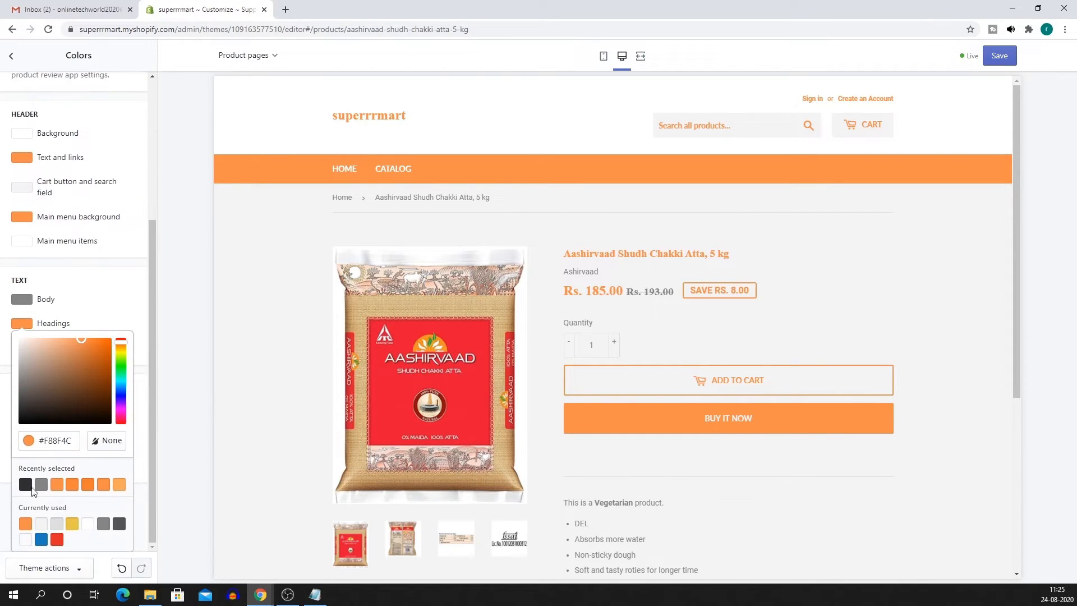
{"action": "left_click", "coordinate": [26, 486]}
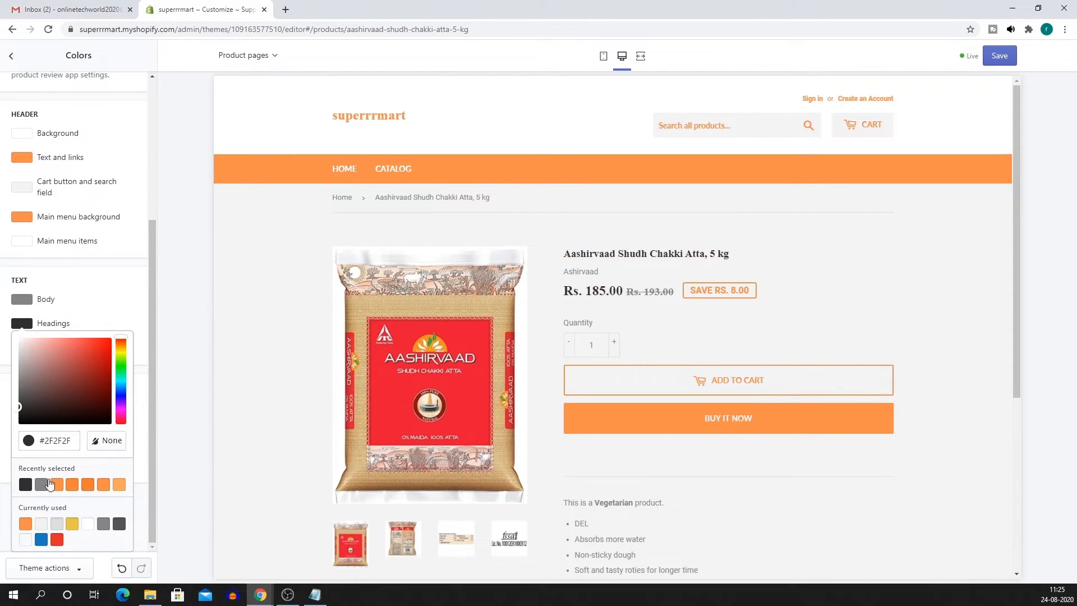
{"action": "left_click", "coordinate": [129, 307]}
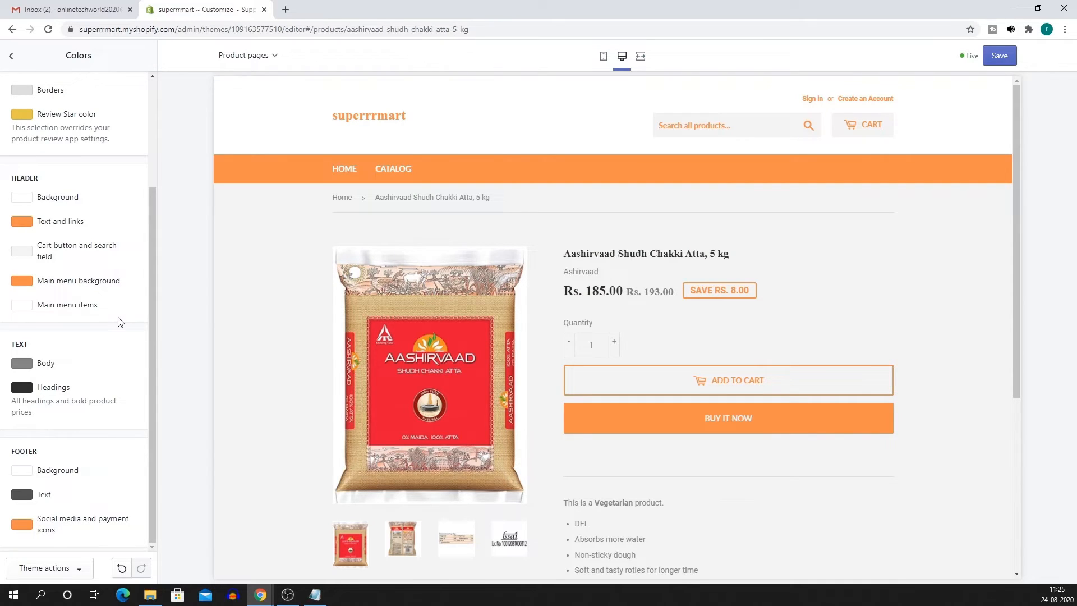
{"action": "scroll", "coordinate": [121, 322], "scroll_direction": "up", "scroll_amount": 3}
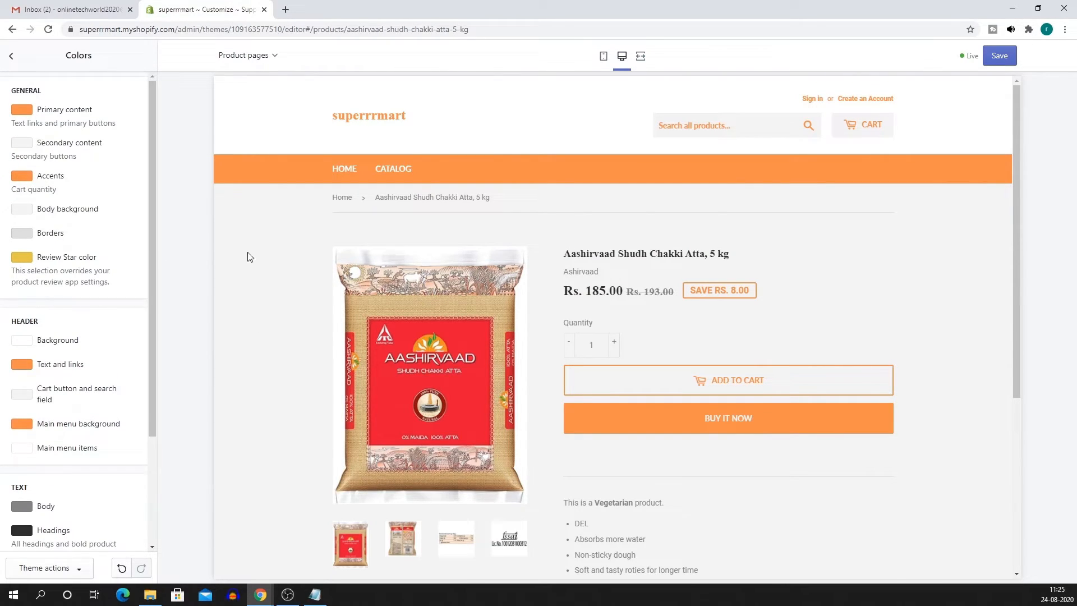
Make the header text and links dark charcoal #2F2F2F and save the theme.
{"action": "left_click", "coordinate": [22, 365]}
{"action": "left_click", "coordinate": [41, 526]}
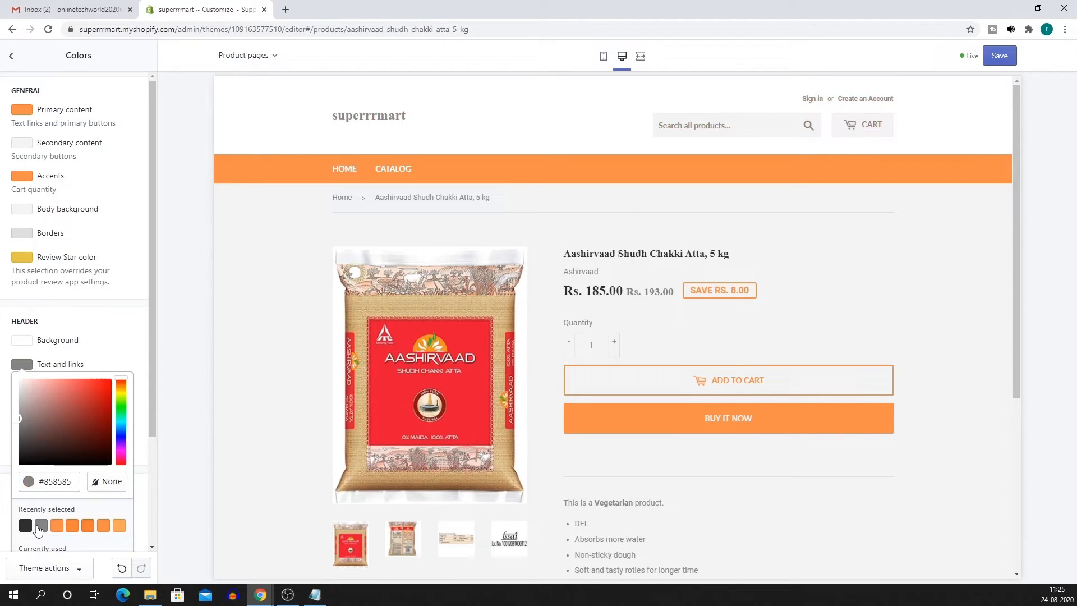
{"action": "left_click", "coordinate": [25, 527]}
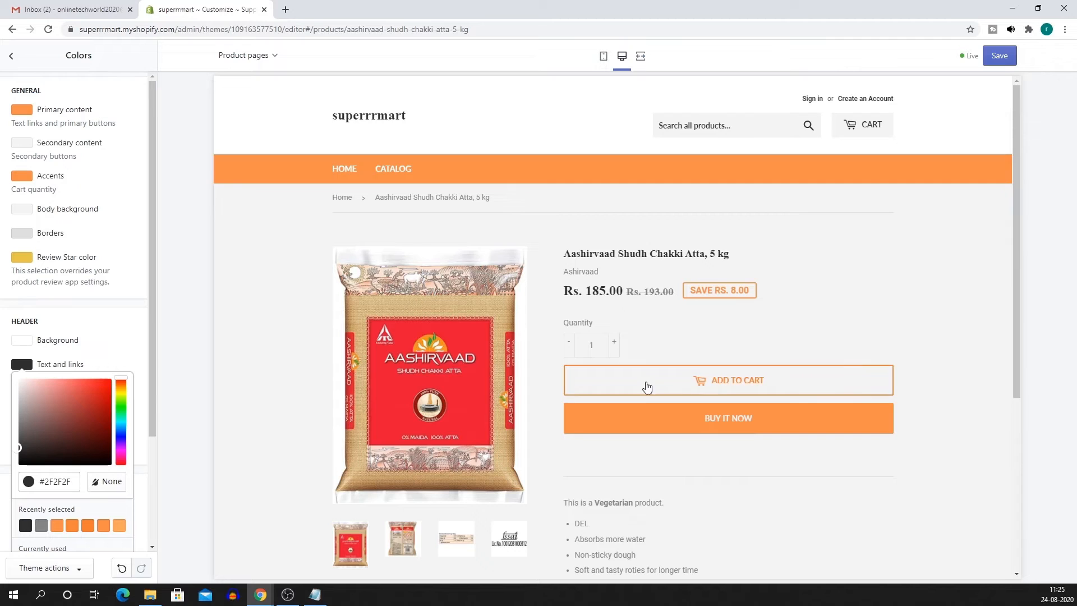
{"action": "left_click", "coordinate": [1006, 62]}
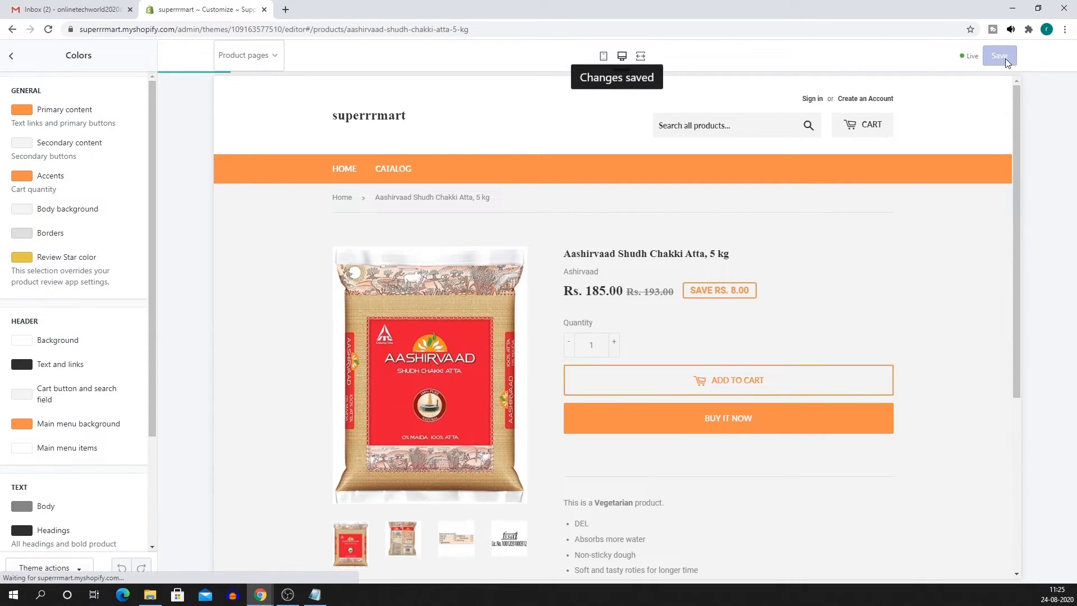
Go back to the Sections list and exit the theme editor to the admin Themes page.
{"action": "scroll", "coordinate": [595, 460], "scroll_direction": "down", "scroll_amount": 4}
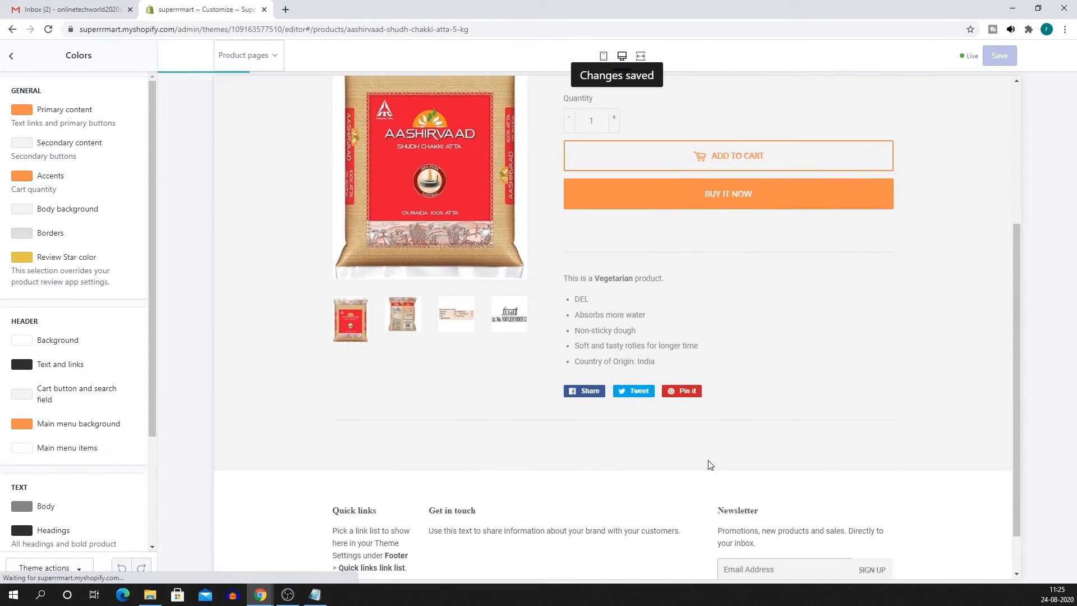
{"action": "scroll", "coordinate": [645, 471], "scroll_direction": "down", "scroll_amount": 1}
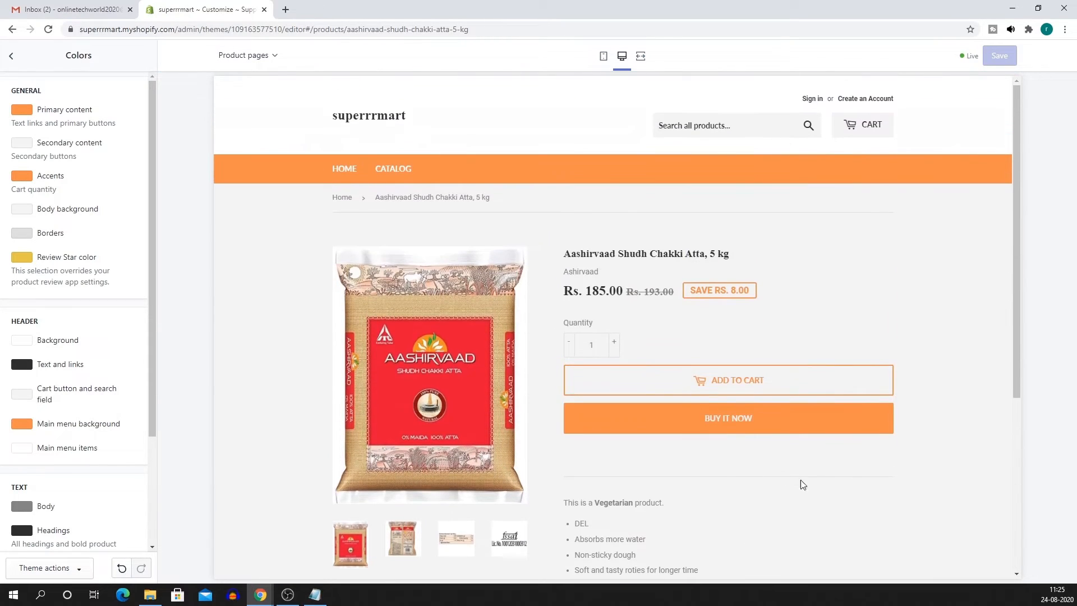
{"action": "left_click", "coordinate": [11, 58]}
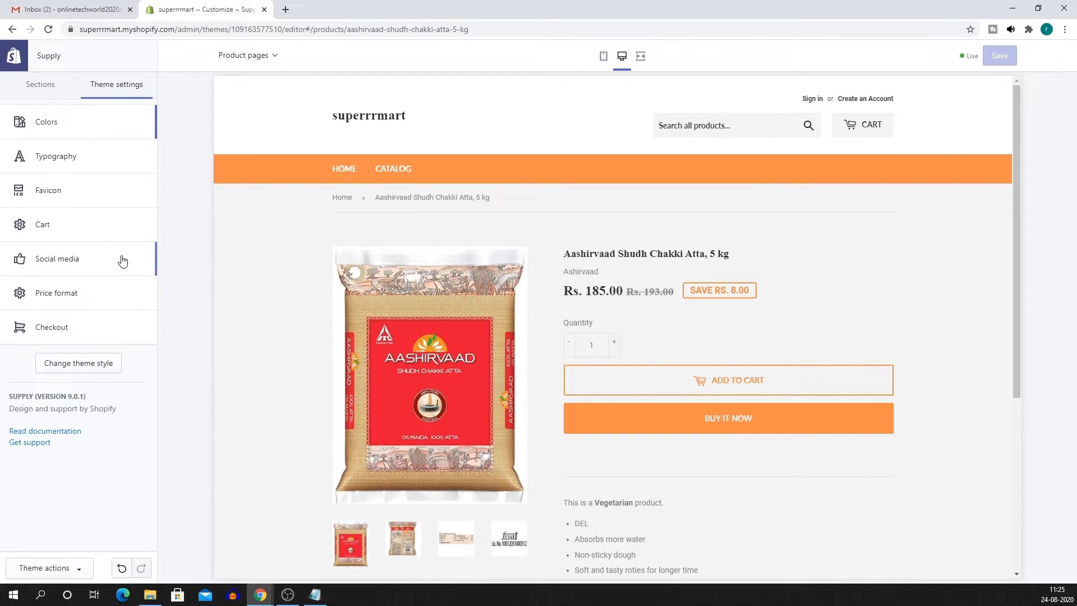
{"action": "left_click", "coordinate": [45, 85]}
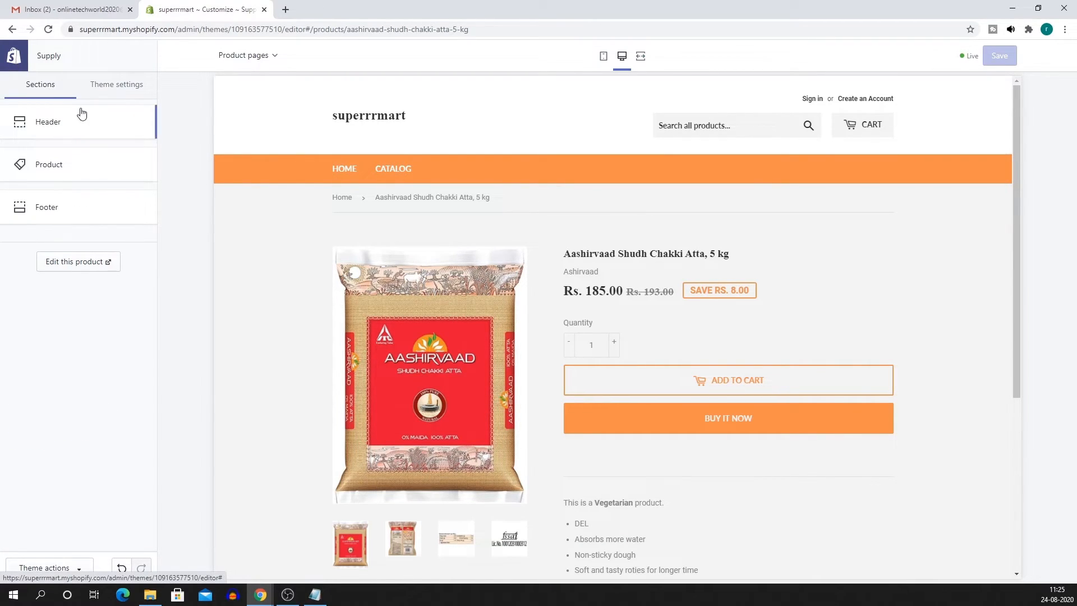
{"action": "left_click", "coordinate": [16, 56]}
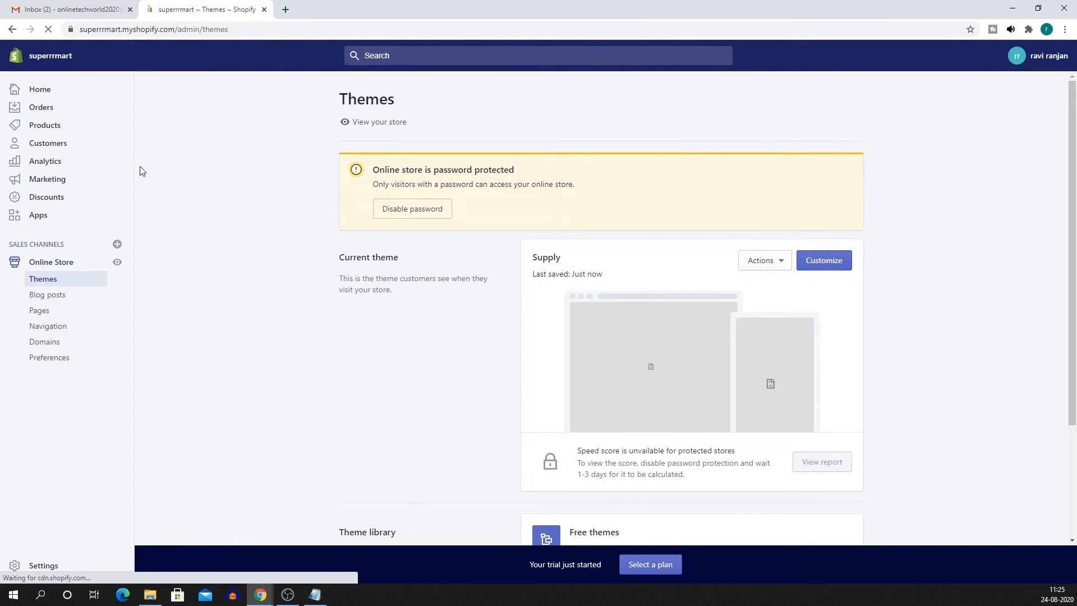
Preview the Aashirvaad Shudh Chakki Atta product on the storefront and browse its images.
{"action": "left_click", "coordinate": [54, 129]}
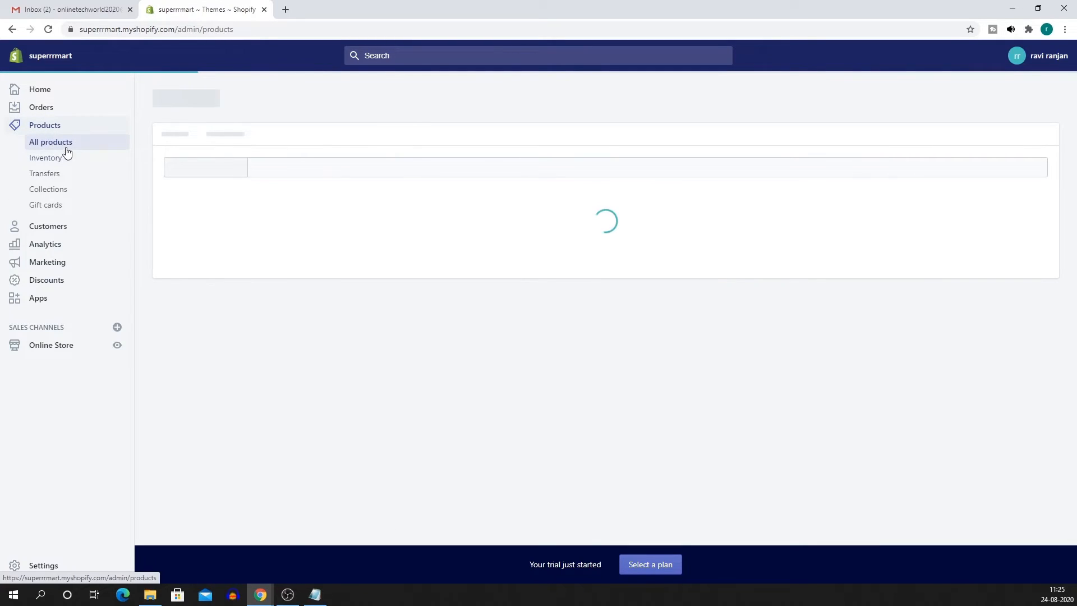
{"action": "left_click", "coordinate": [344, 262]}
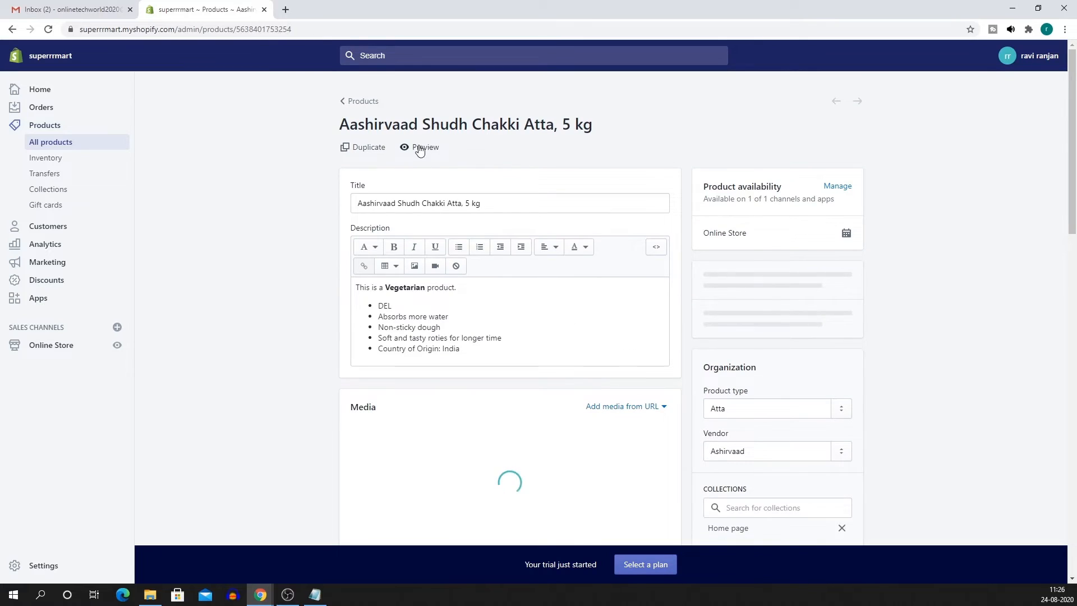
{"action": "left_click", "coordinate": [425, 150]}
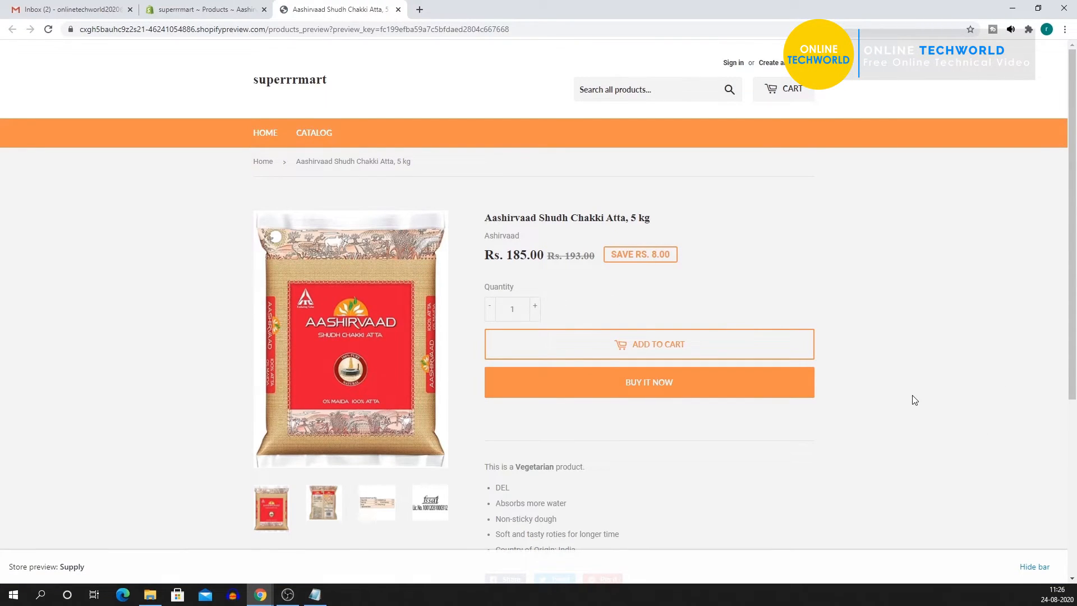
{"action": "scroll", "coordinate": [898, 393], "scroll_direction": "down", "scroll_amount": 5}
{"action": "scroll", "coordinate": [473, 284], "scroll_direction": "up", "scroll_amount": 4}
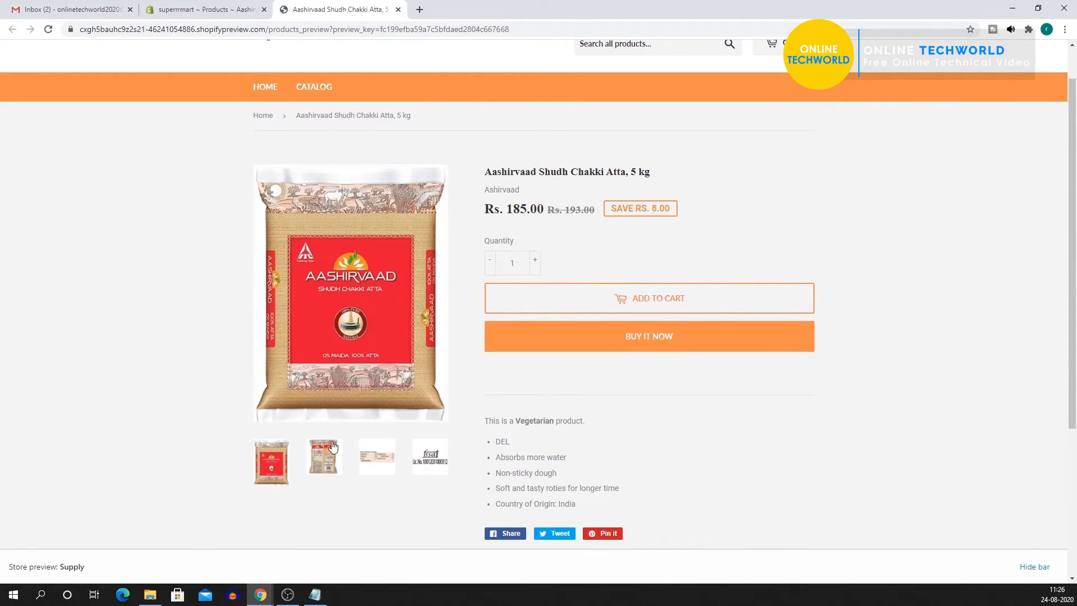
{"action": "scroll", "coordinate": [323, 298], "scroll_direction": "up", "scroll_amount": 1}
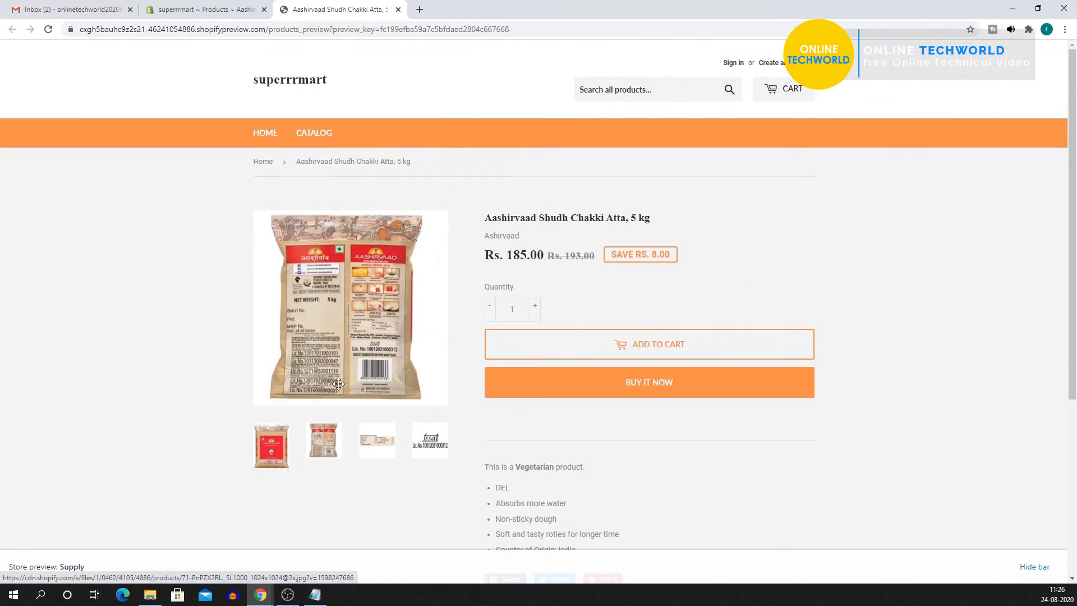
{"action": "left_click", "coordinate": [374, 440]}
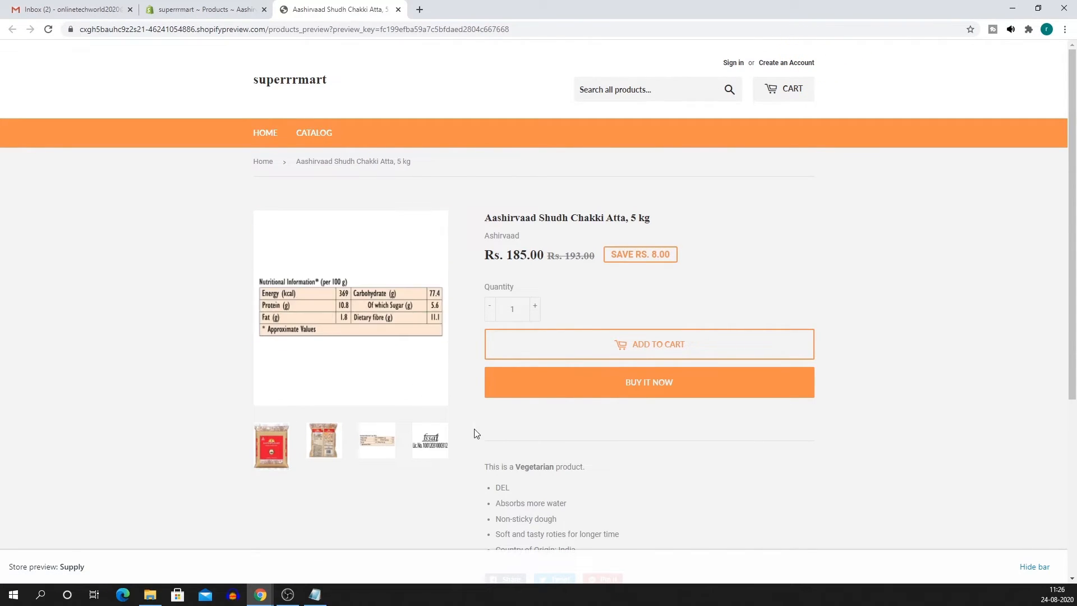
{"action": "left_click", "coordinate": [430, 441]}
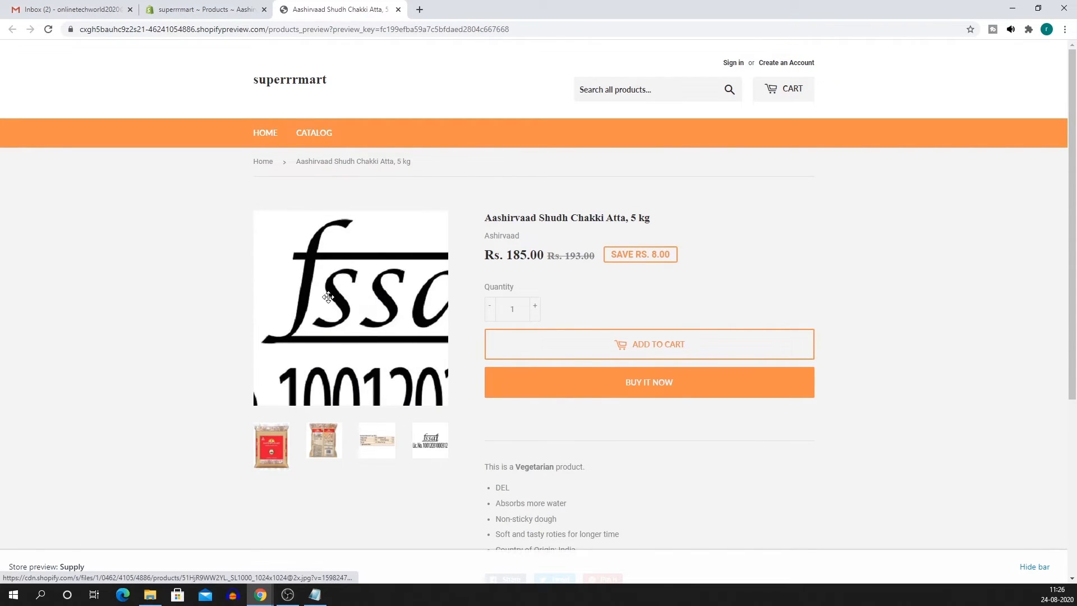
{"action": "left_click", "coordinate": [285, 454]}
{"action": "scroll", "coordinate": [829, 517], "scroll_direction": "down", "scroll_amount": 5}
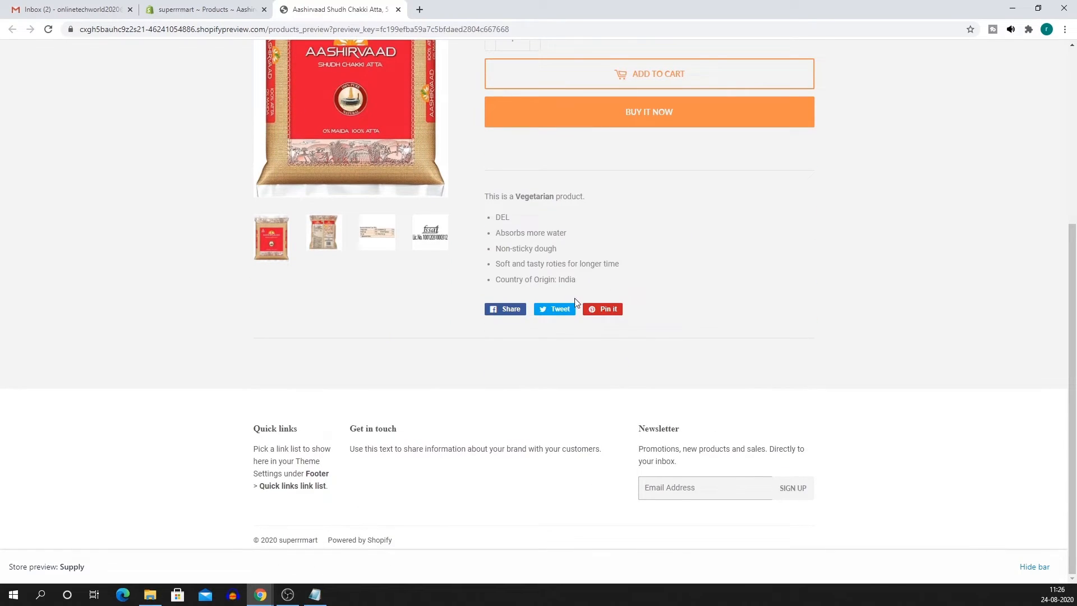
{"action": "scroll", "coordinate": [707, 360], "scroll_direction": "up", "scroll_amount": 5}
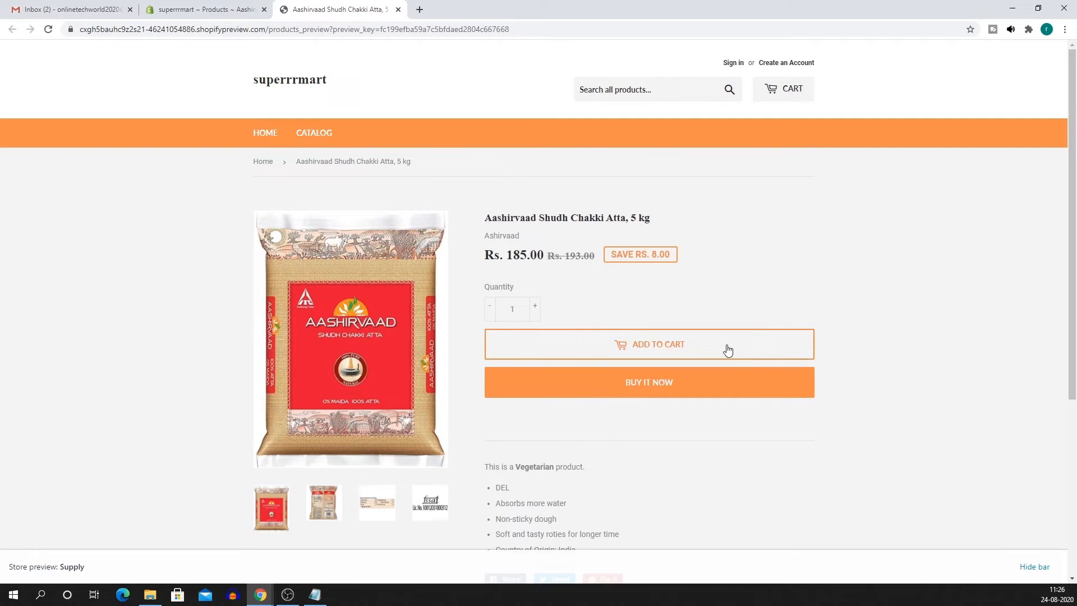
Add the atta to the cart, try Buy it now, and return home from 'Checkout isn't available'.
{"action": "left_click", "coordinate": [644, 349]}
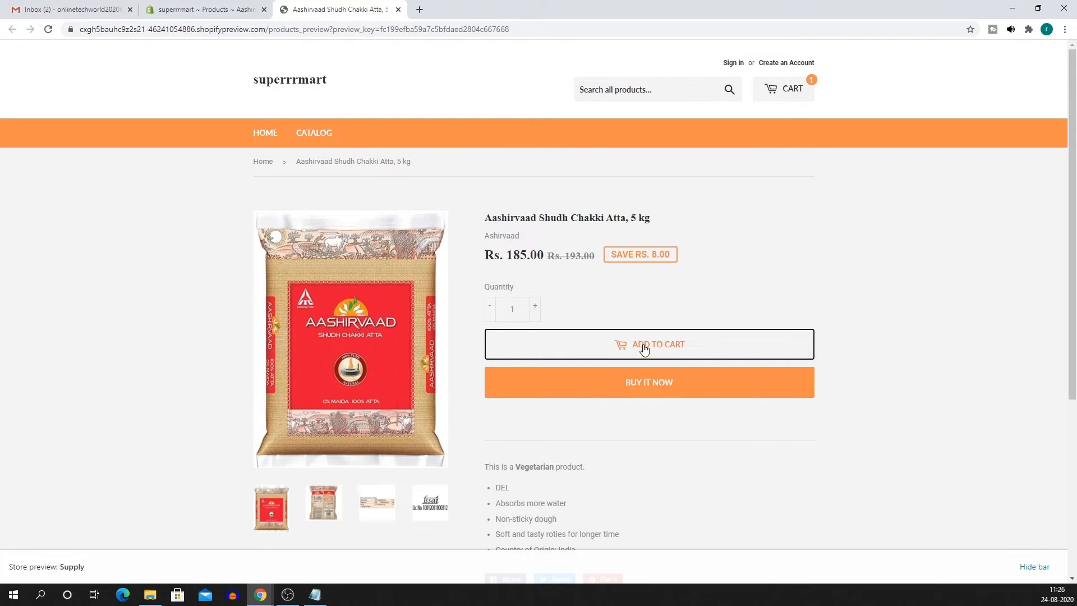
{"action": "left_click", "coordinate": [793, 95]}
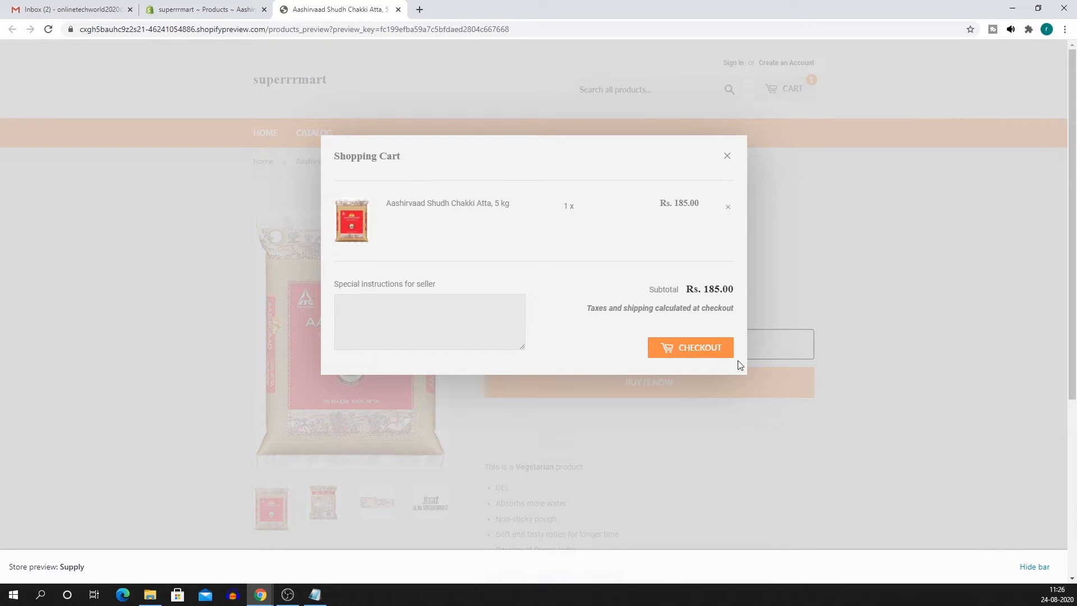
{"action": "left_click", "coordinate": [727, 157]}
{"action": "left_click", "coordinate": [647, 382]}
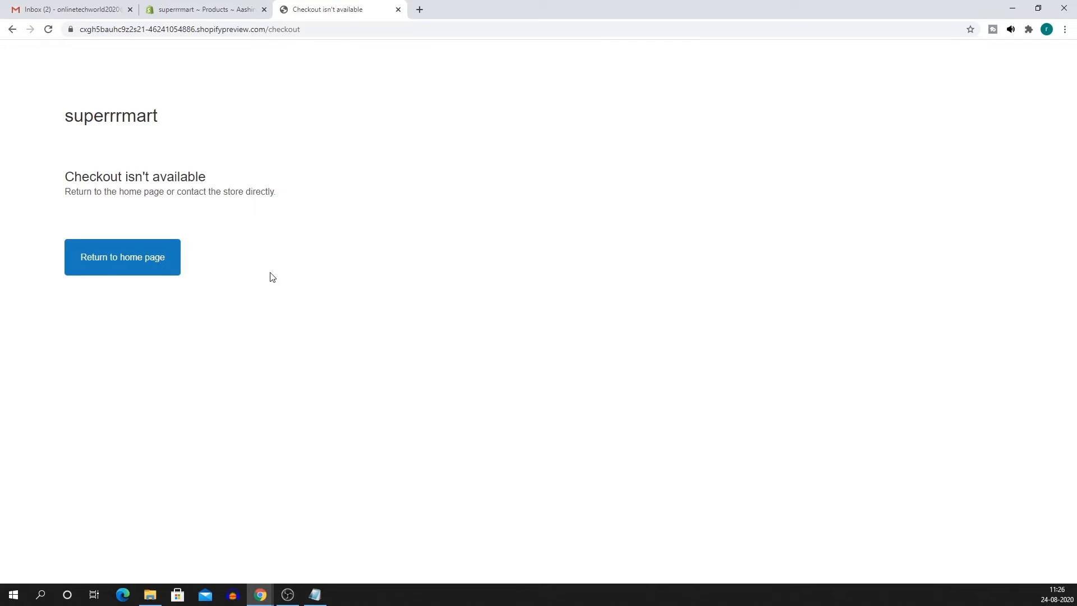
{"action": "left_click", "coordinate": [132, 273]}
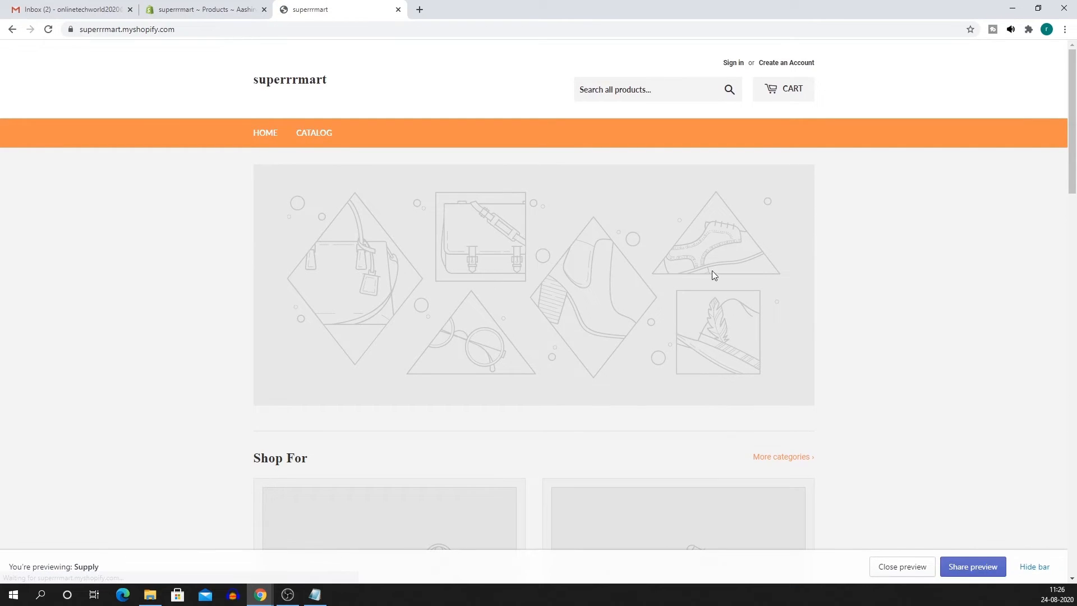
Scroll through the storefront home page, then open Online Store themes in the admin tab.
{"action": "scroll", "coordinate": [729, 318], "scroll_direction": "down", "scroll_amount": 2}
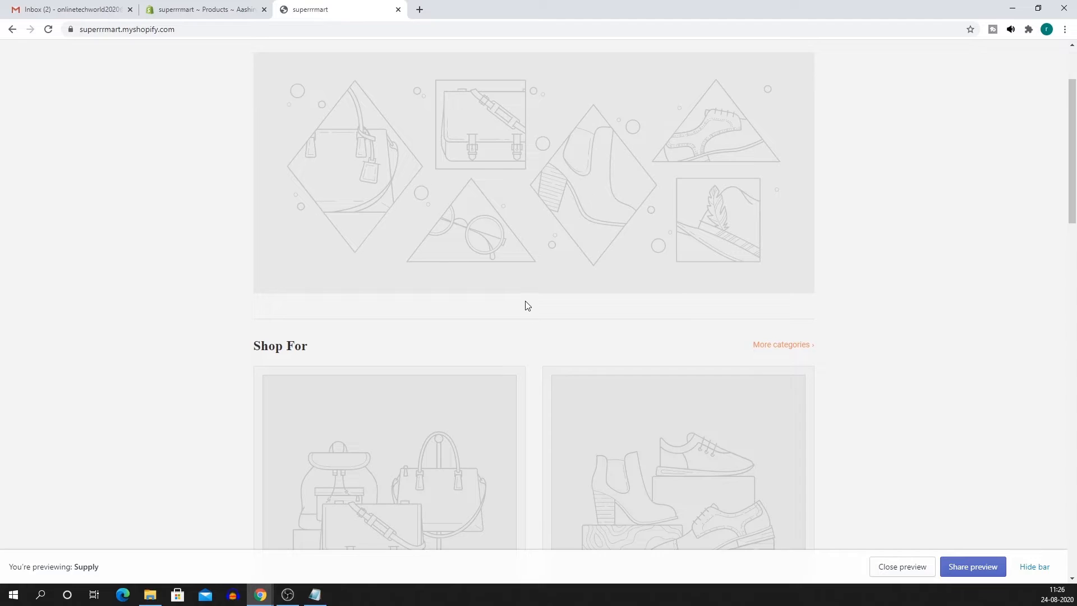
{"action": "scroll", "coordinate": [532, 304], "scroll_direction": "up", "scroll_amount": 2}
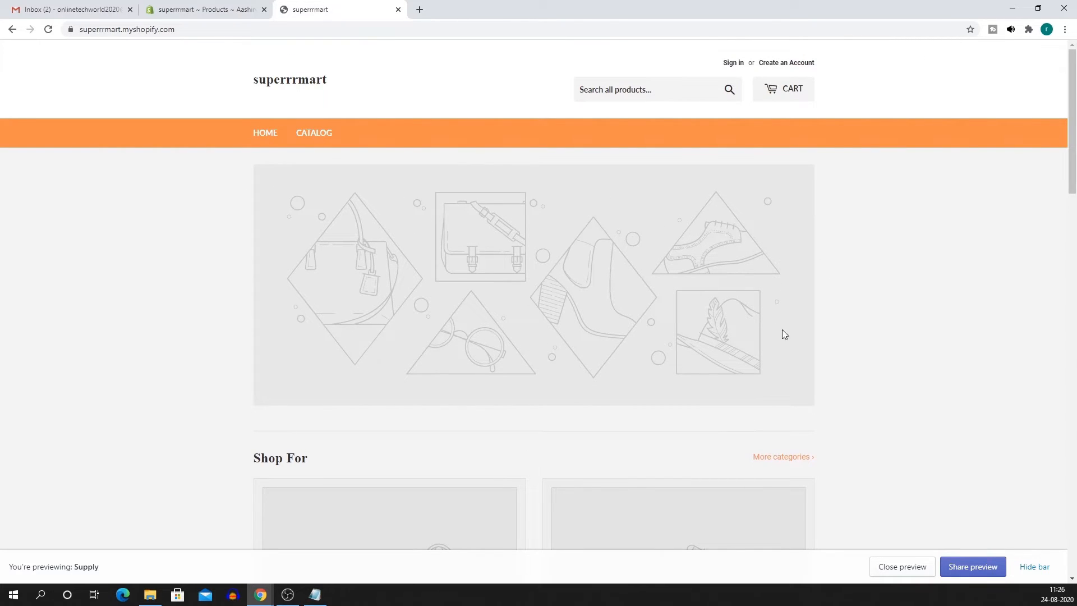
{"action": "scroll", "coordinate": [229, 177], "scroll_direction": "down", "scroll_amount": 5}
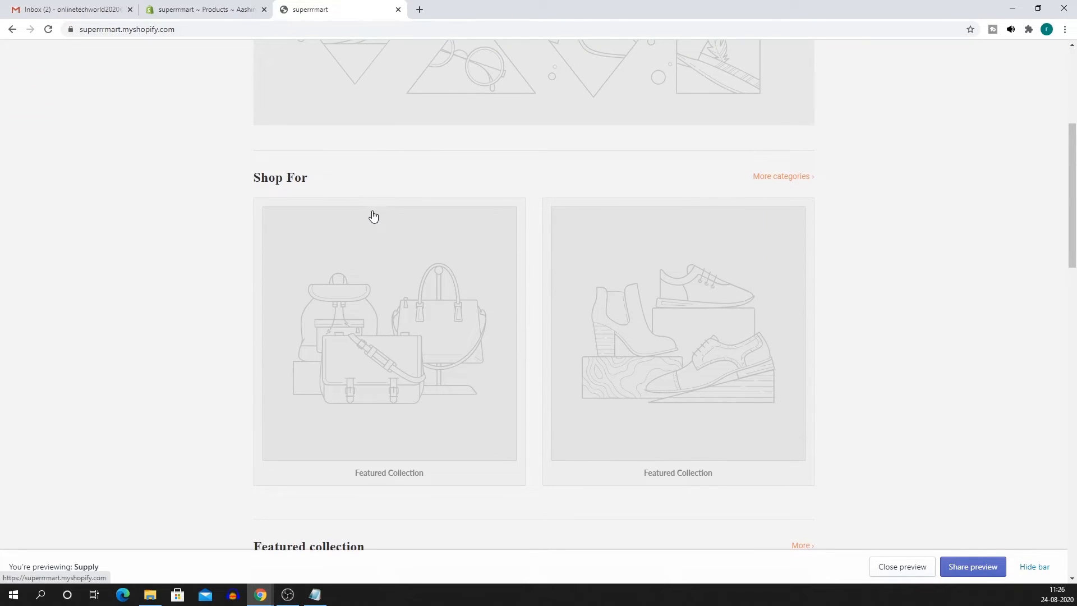
{"action": "scroll", "coordinate": [697, 308], "scroll_direction": "down", "scroll_amount": 8}
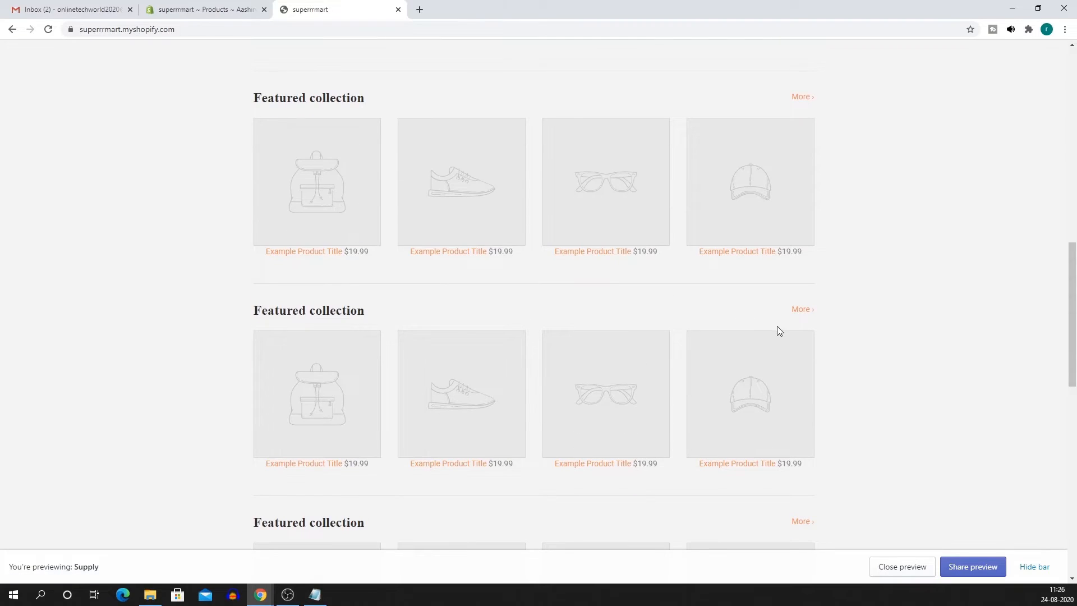
{"action": "scroll", "coordinate": [649, 325], "scroll_direction": "up", "scroll_amount": 13}
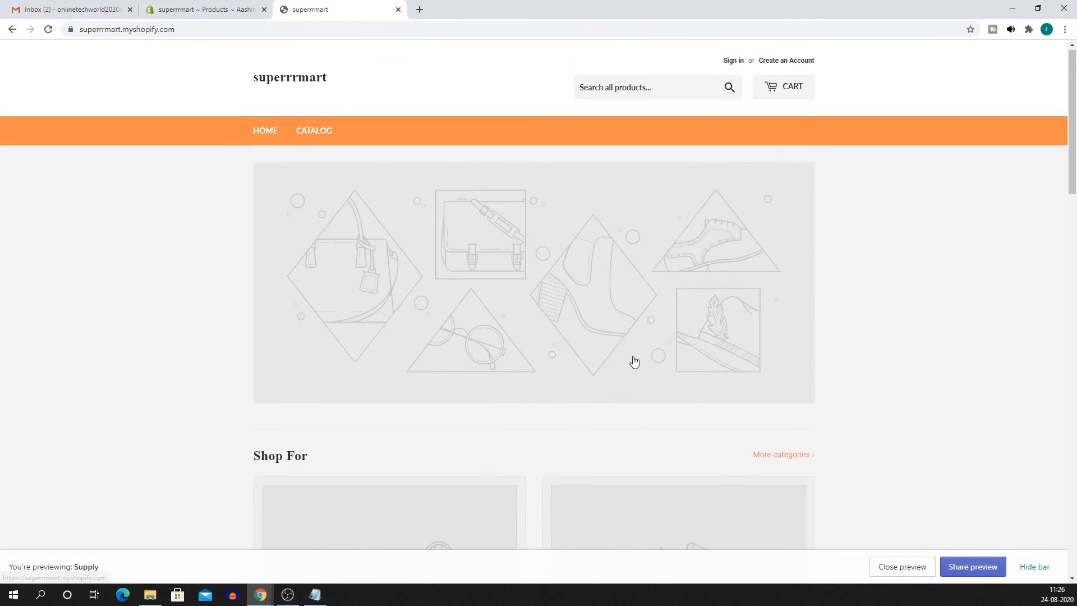
{"action": "left_click", "coordinate": [205, 8]}
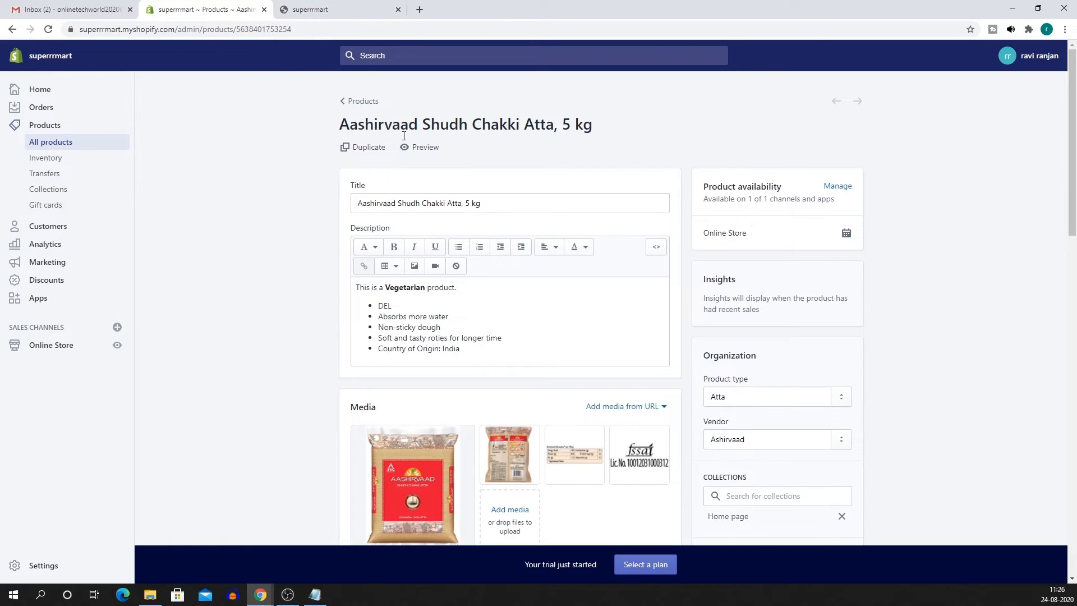
{"action": "left_click", "coordinate": [53, 345]}
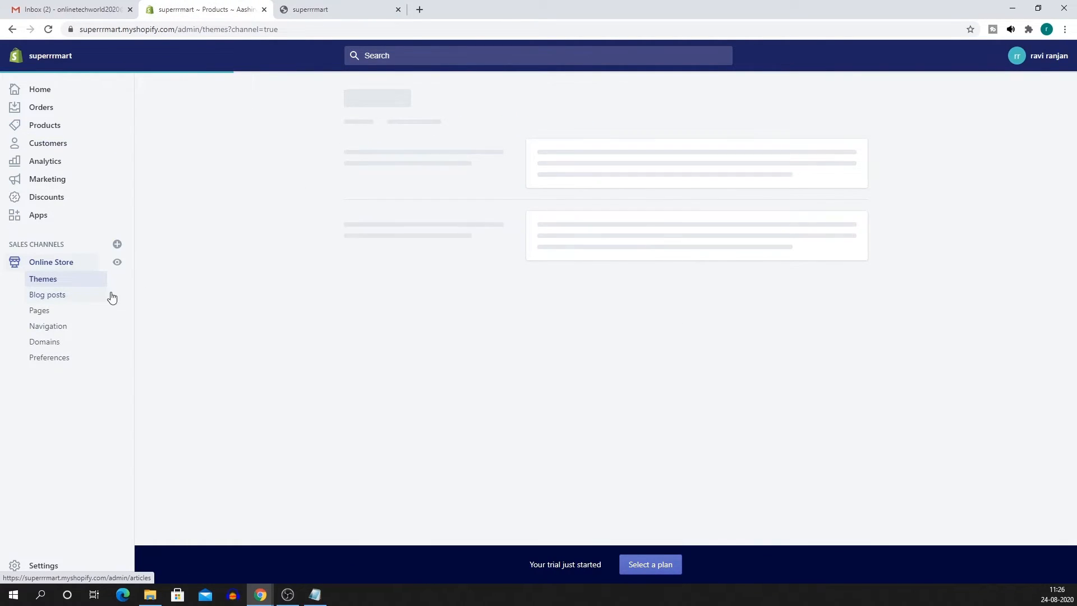
Customize the Supply theme, scroll the home page preview, and open the first Slideshow section.
{"action": "left_click", "coordinate": [824, 264]}
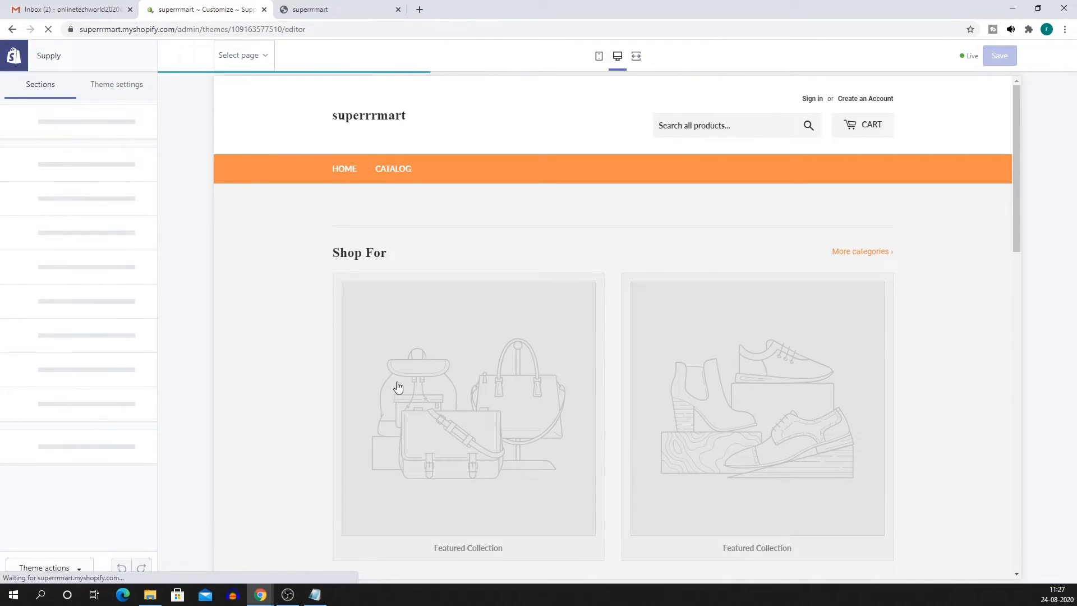
{"action": "left_click", "coordinate": [51, 168]}
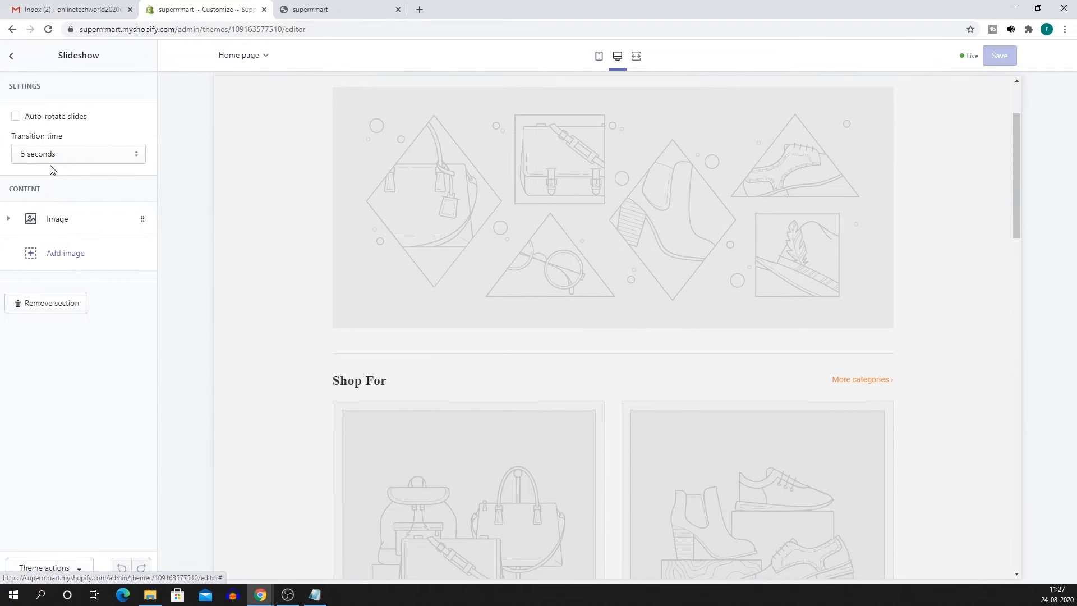
{"action": "left_click", "coordinate": [12, 56]}
{"action": "scroll", "coordinate": [623, 283], "scroll_direction": "up", "scroll_amount": 2}
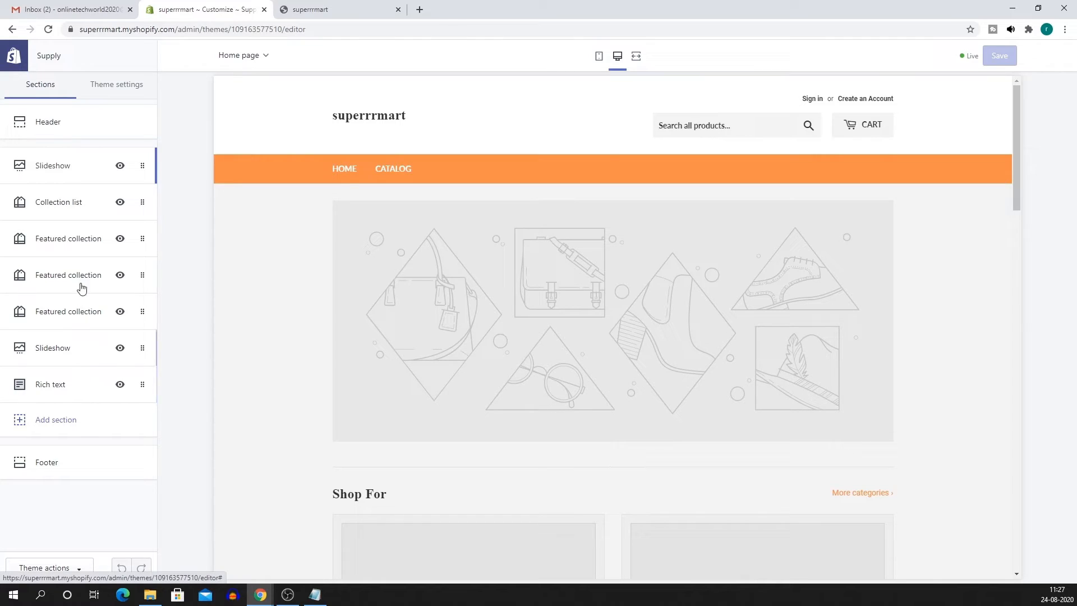
{"action": "scroll", "coordinate": [546, 409], "scroll_direction": "down", "scroll_amount": 4}
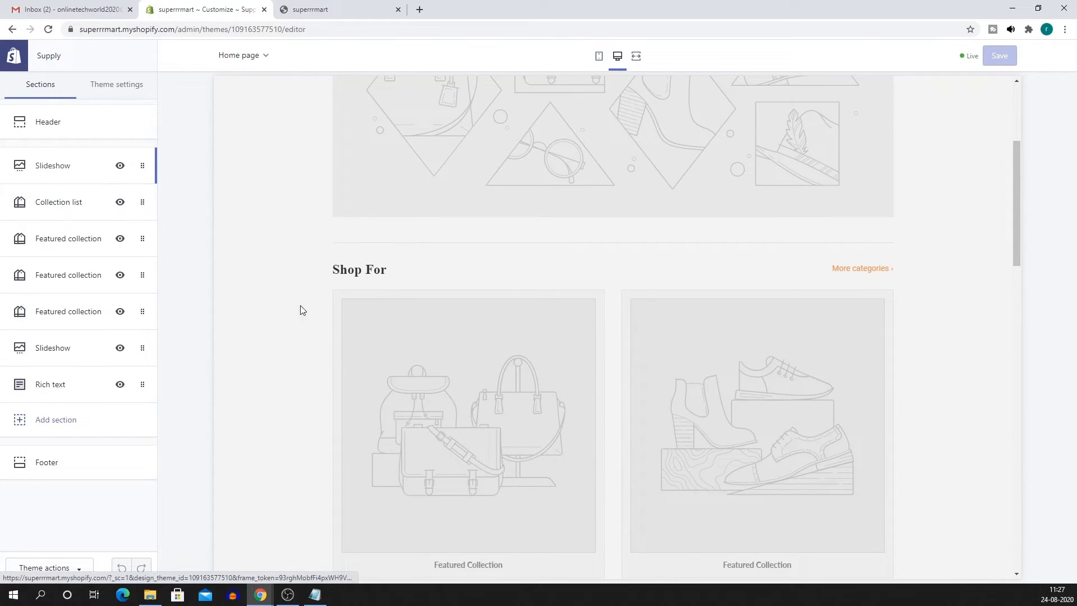
{"action": "scroll", "coordinate": [554, 452], "scroll_direction": "down", "scroll_amount": 4}
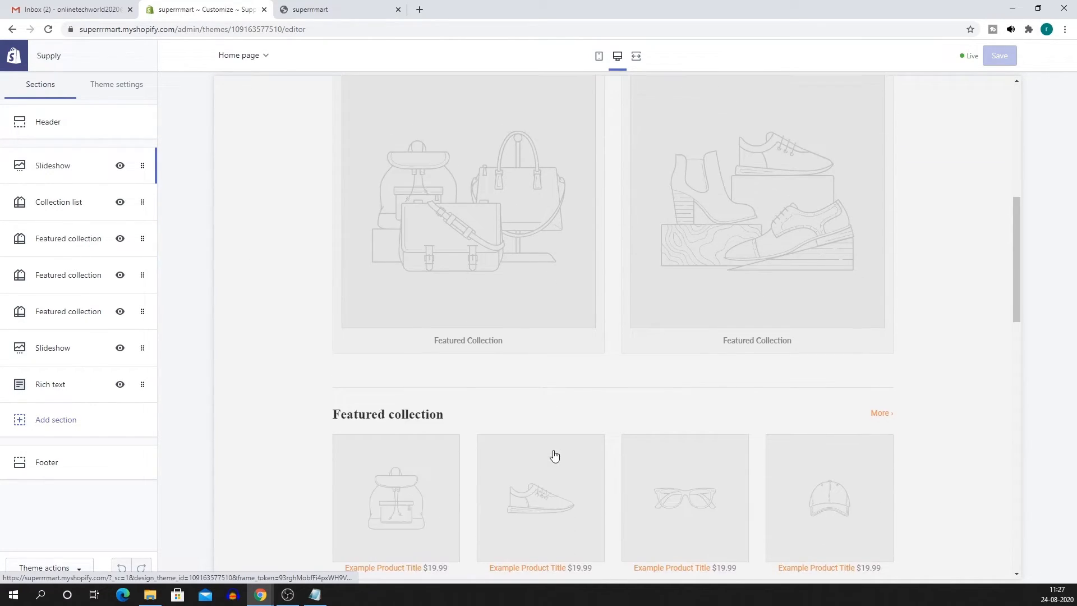
{"action": "scroll", "coordinate": [614, 462], "scroll_direction": "down", "scroll_amount": 8}
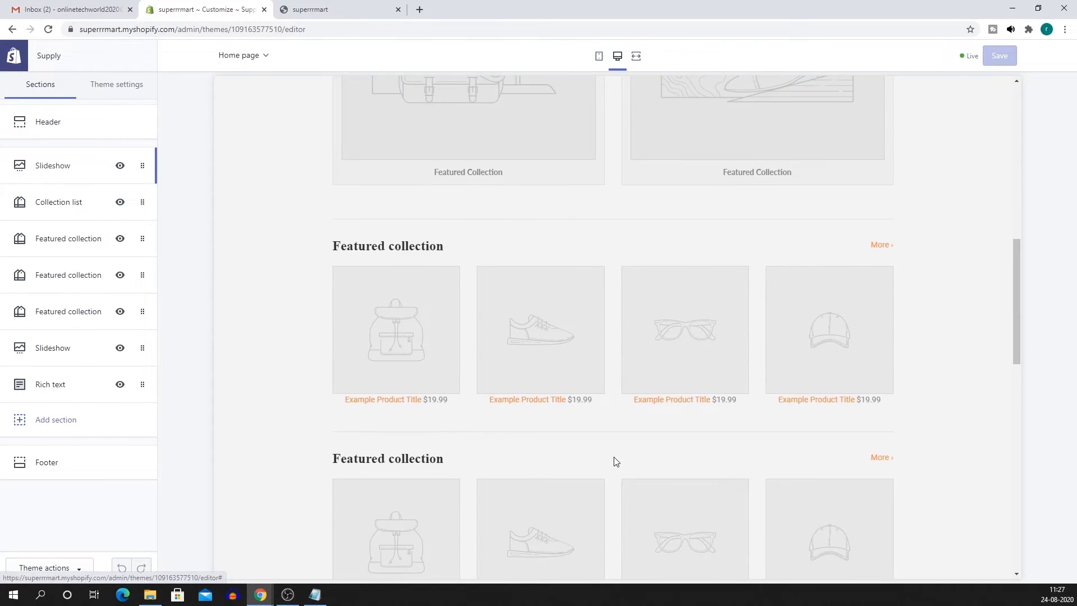
{"action": "scroll", "coordinate": [356, 319], "scroll_direction": "down", "scroll_amount": 7}
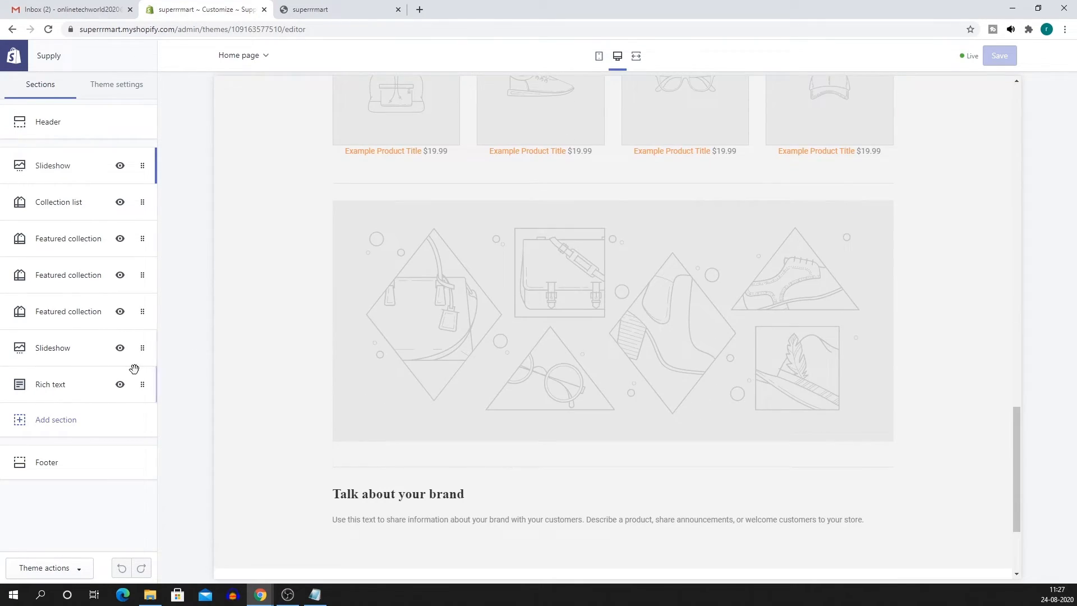
{"action": "scroll", "coordinate": [721, 452], "scroll_direction": "down", "scroll_amount": 3}
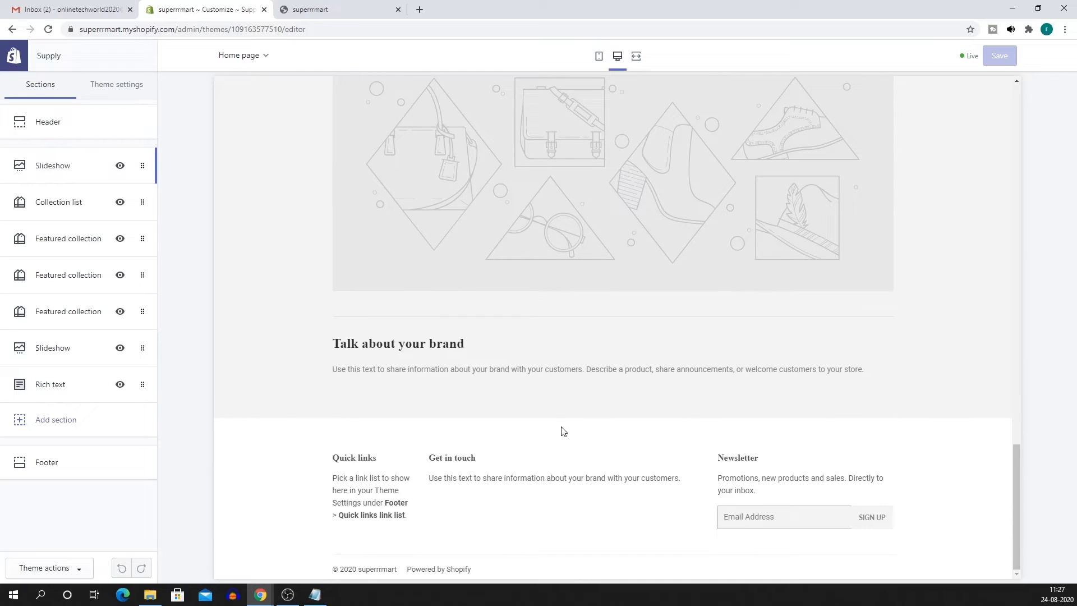
{"action": "scroll", "coordinate": [496, 462], "scroll_direction": "up", "scroll_amount": 2}
{"action": "scroll", "coordinate": [497, 463], "scroll_direction": "down", "scroll_amount": 2}
{"action": "scroll", "coordinate": [587, 411], "scroll_direction": "up", "scroll_amount": 20}
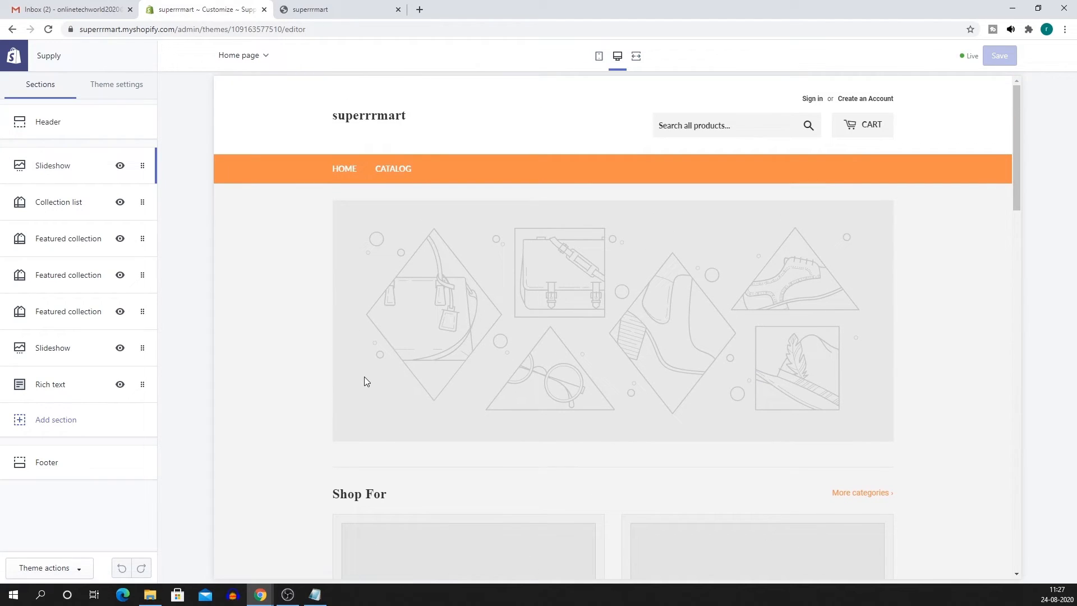
{"action": "left_click", "coordinate": [37, 165]}
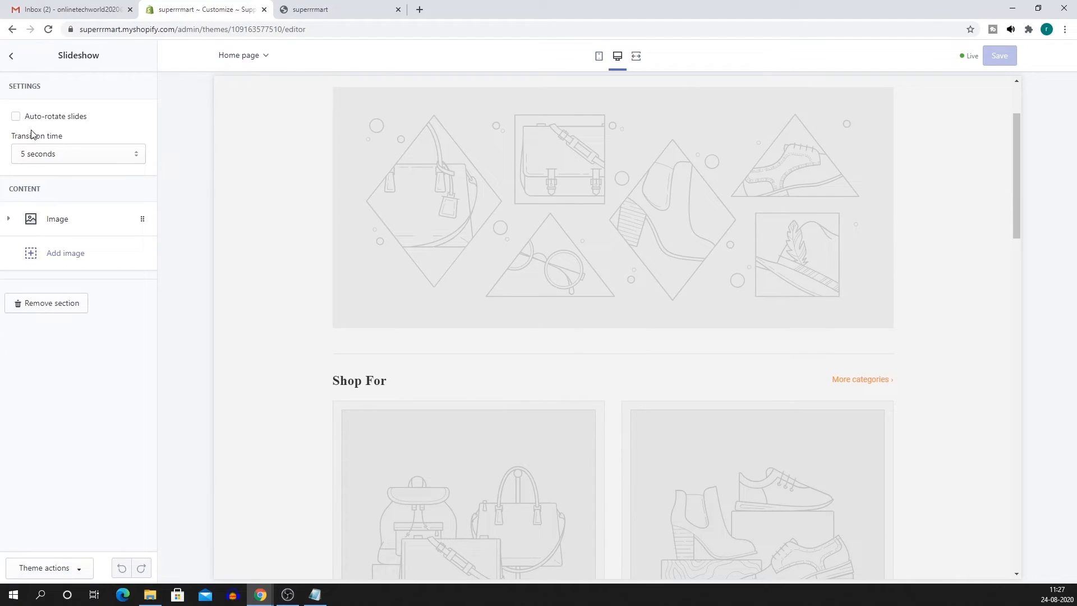
Turn on automatic slide rotation and open the image picker for the first slide.
{"action": "left_click", "coordinate": [15, 116]}
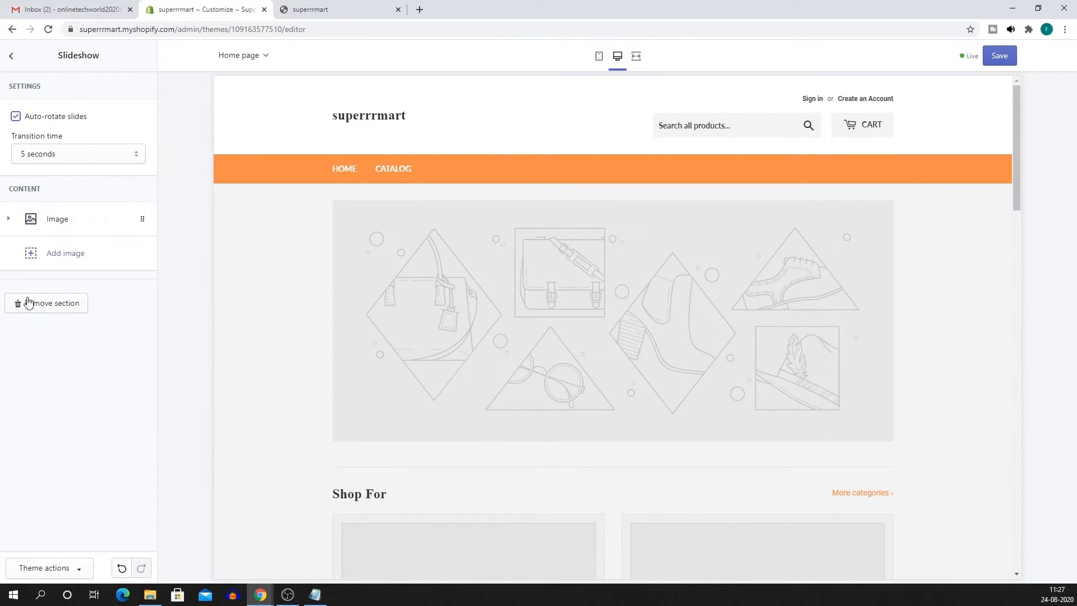
{"action": "left_click", "coordinate": [59, 220]}
{"action": "left_click", "coordinate": [83, 329]}
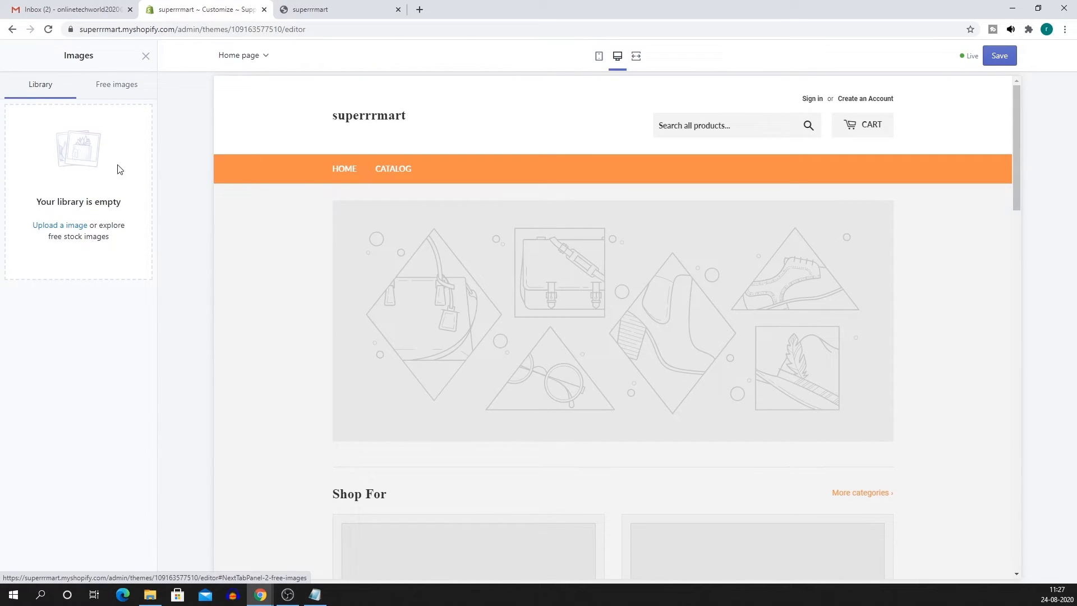
{"action": "left_click", "coordinate": [105, 95]}
{"action": "left_click", "coordinate": [46, 96]}
Upload the Expres Mart Monthly-4 banner from F:\ExpresMart\Images to the image library.
{"action": "left_click", "coordinate": [53, 227]}
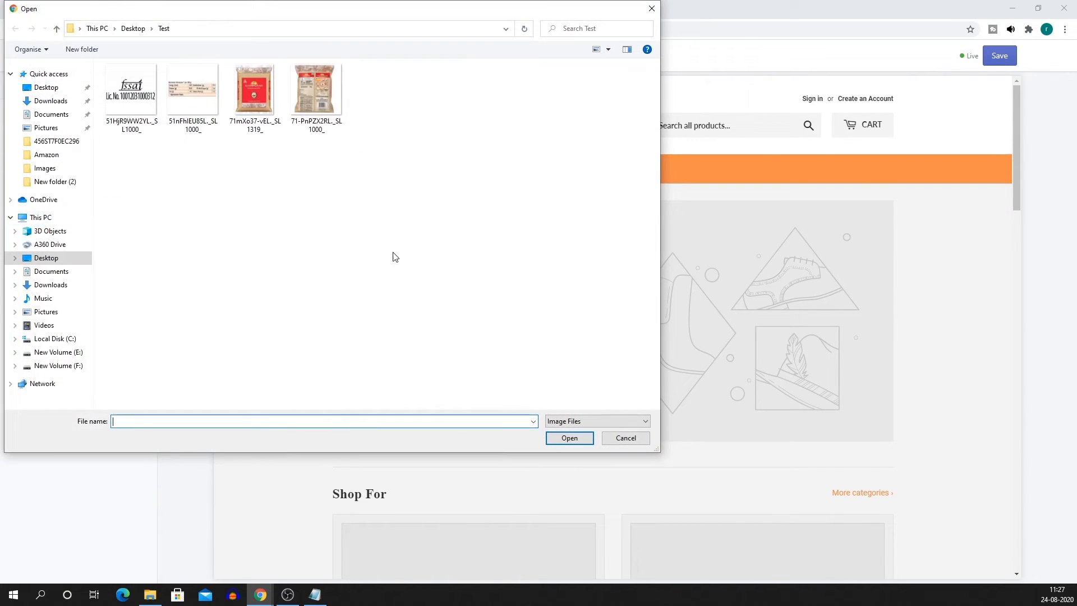
{"action": "left_click", "coordinate": [79, 353]}
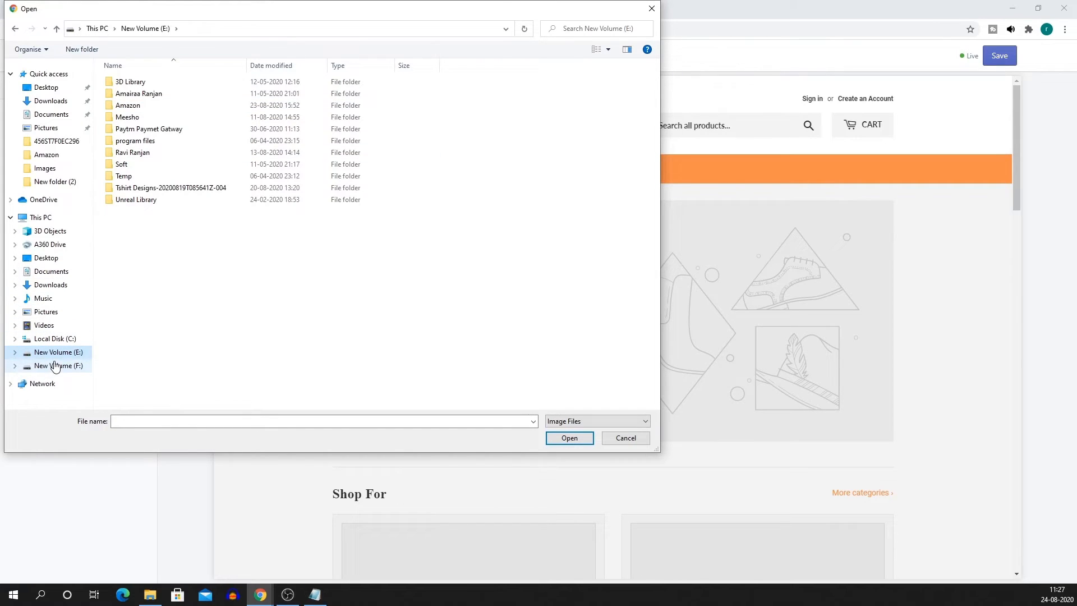
{"action": "left_click", "coordinate": [56, 365]}
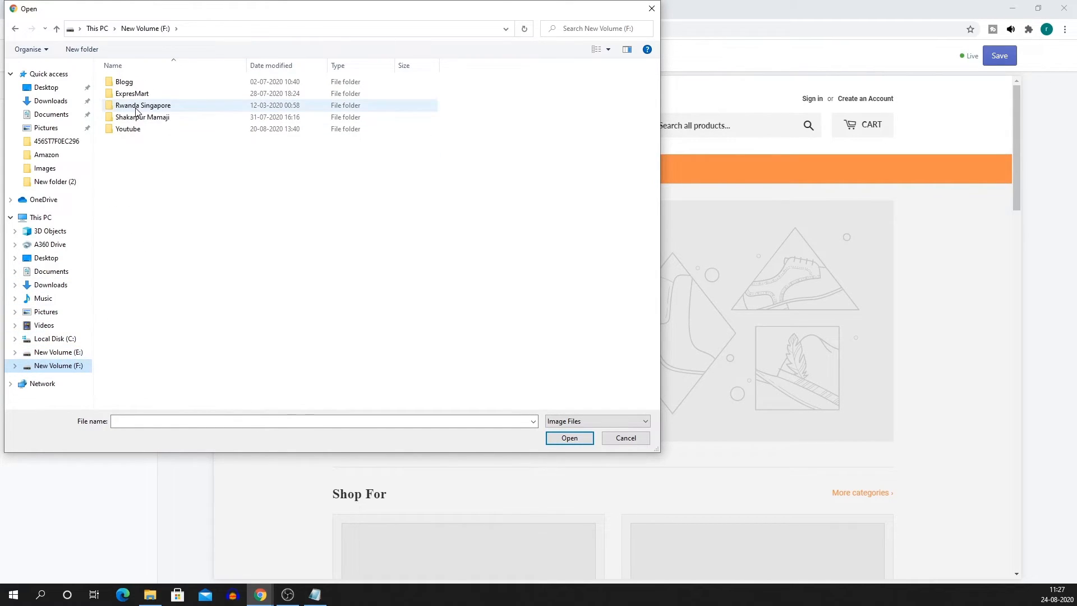
{"action": "double_click", "coordinate": [133, 93]}
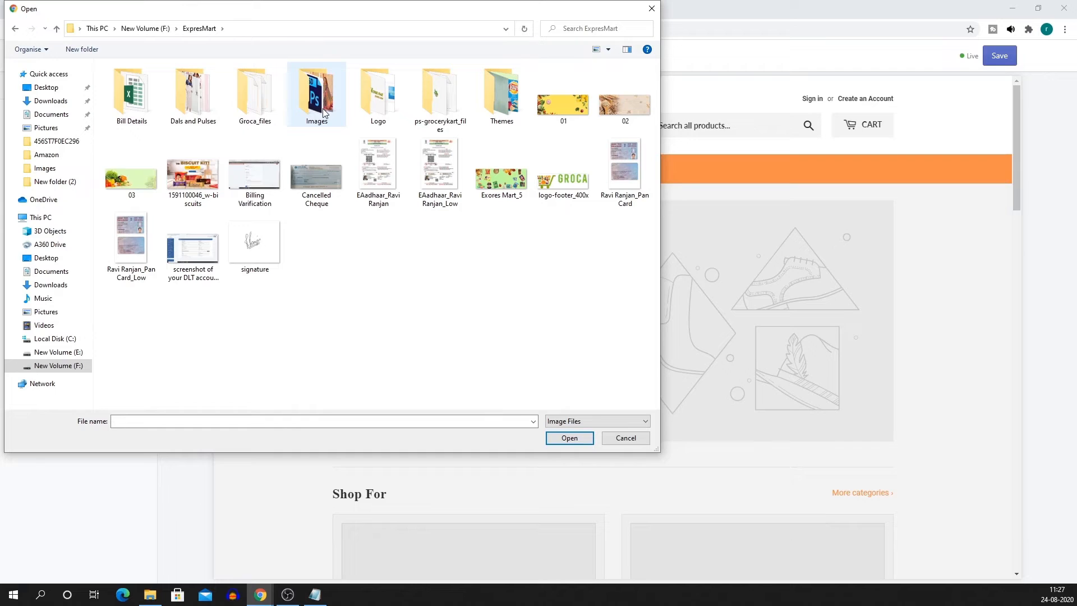
{"action": "double_click", "coordinate": [324, 112]}
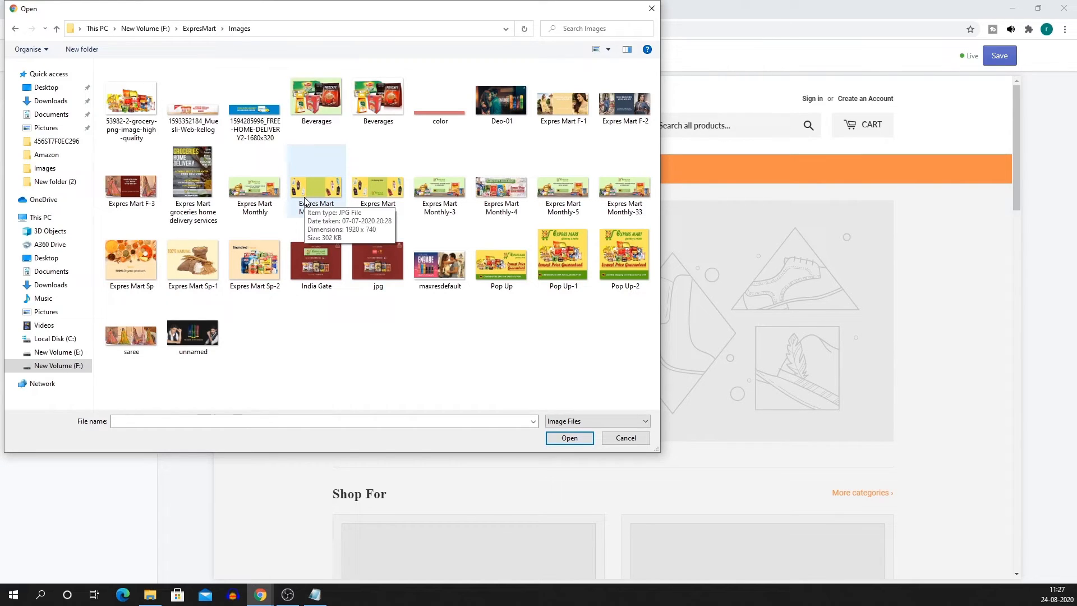
{"action": "left_click", "coordinate": [522, 207]}
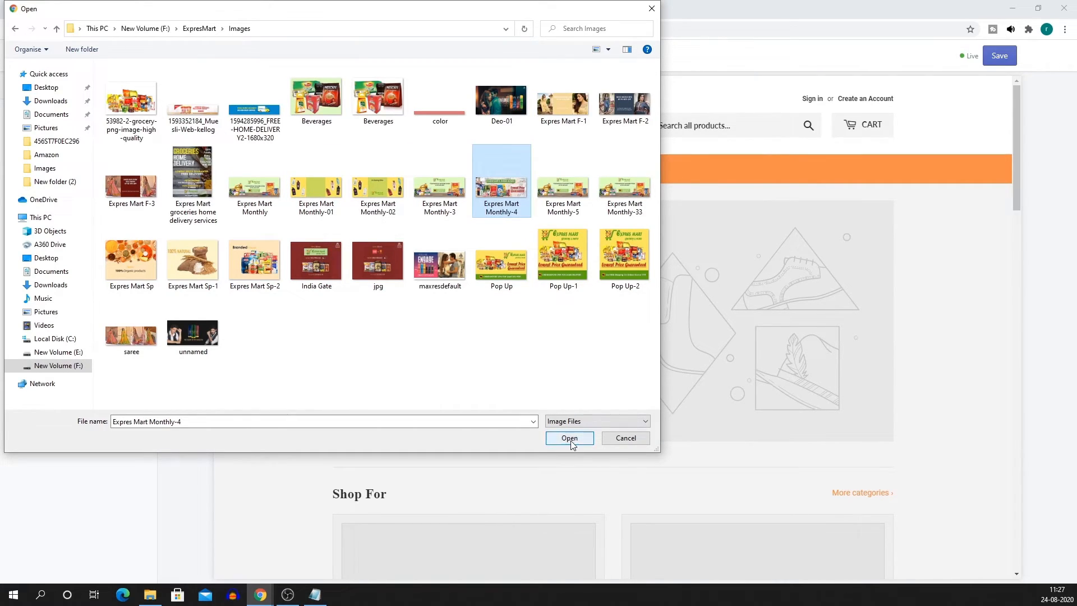
{"action": "left_click", "coordinate": [569, 438]}
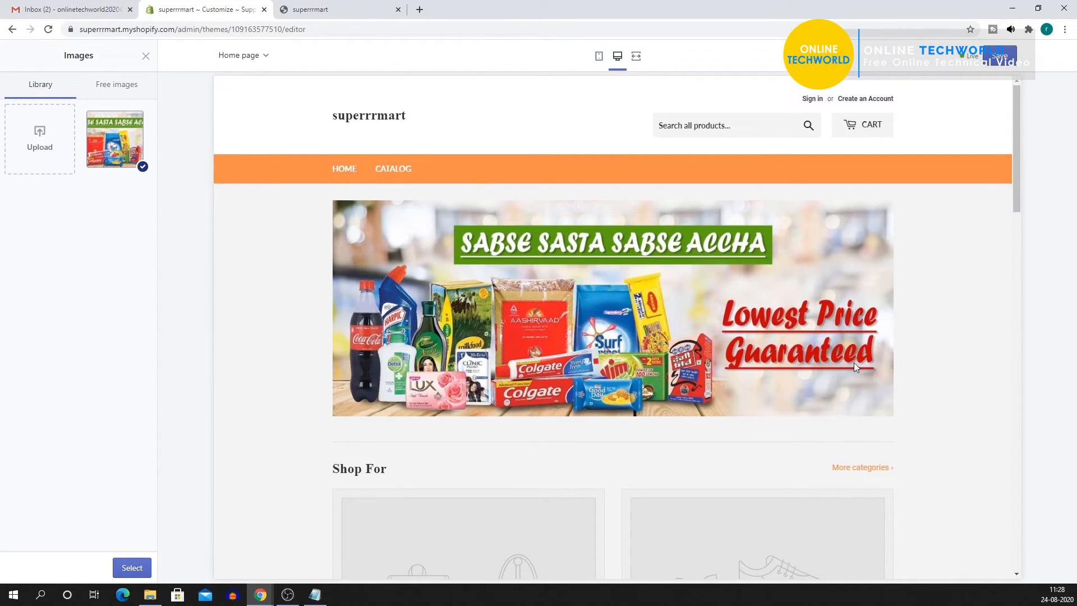
Use the grocery banner as the slide image, link it to Home page, and preview at mobile width.
{"action": "left_click", "coordinate": [131, 568]}
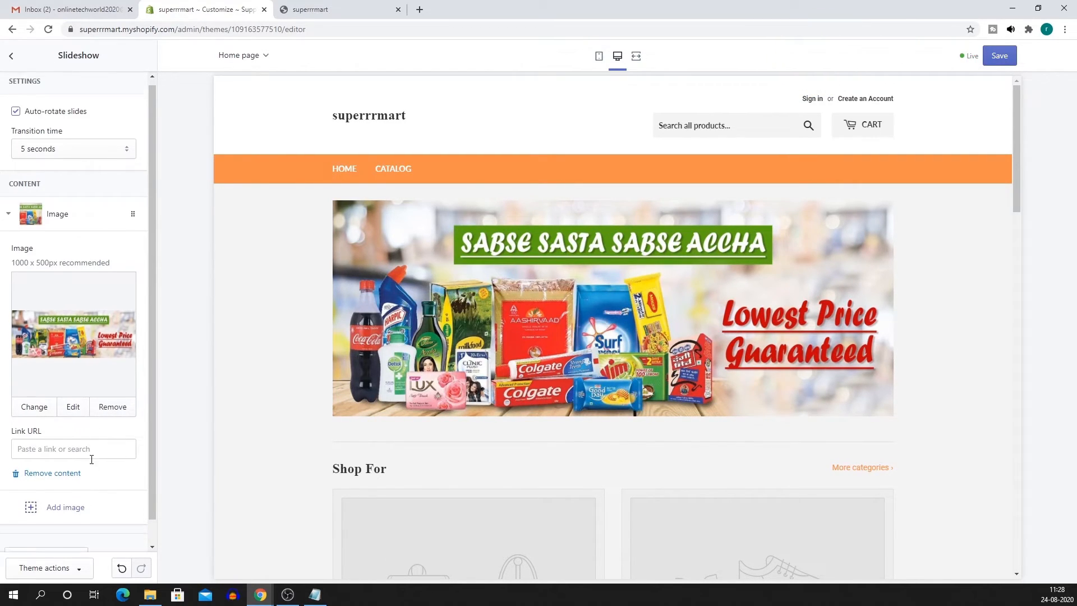
{"action": "scroll", "coordinate": [92, 459], "scroll_direction": "down", "scroll_amount": 1}
{"action": "left_click", "coordinate": [54, 425]}
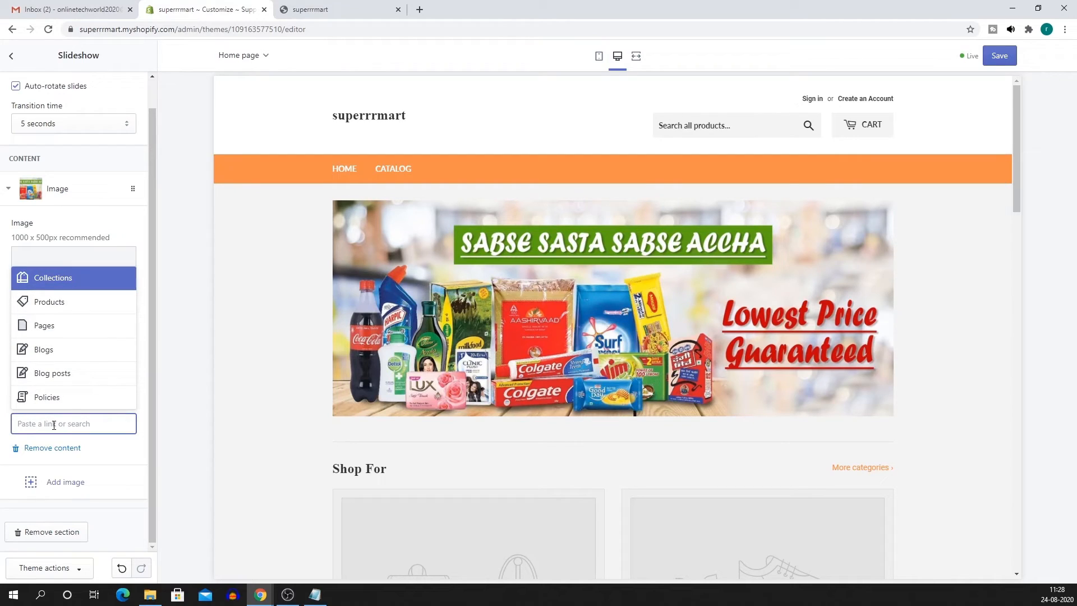
{"action": "left_click", "coordinate": [66, 279]}
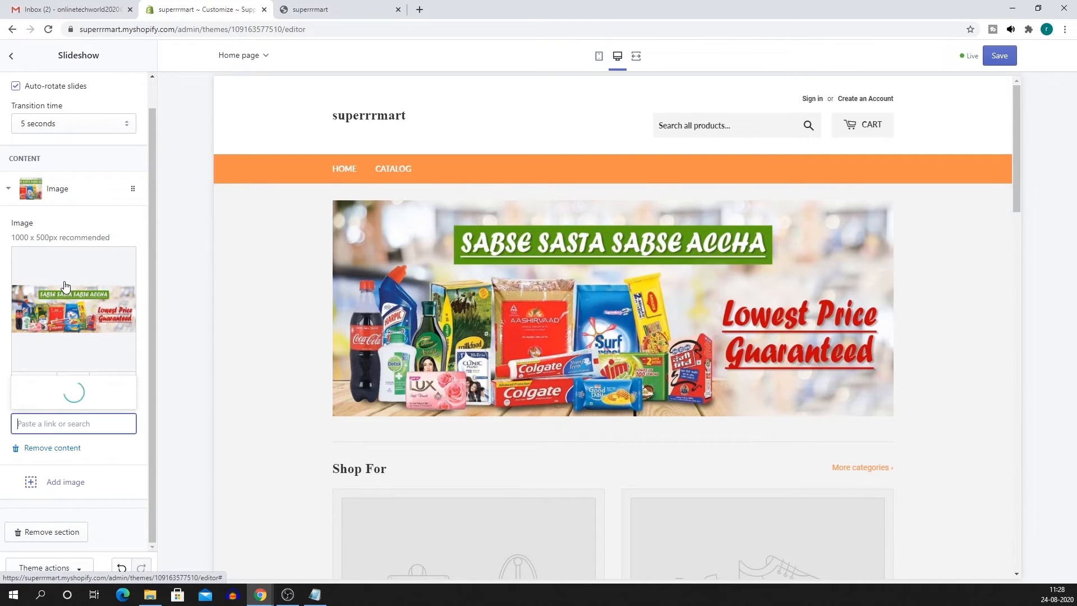
{"action": "left_click", "coordinate": [72, 396]}
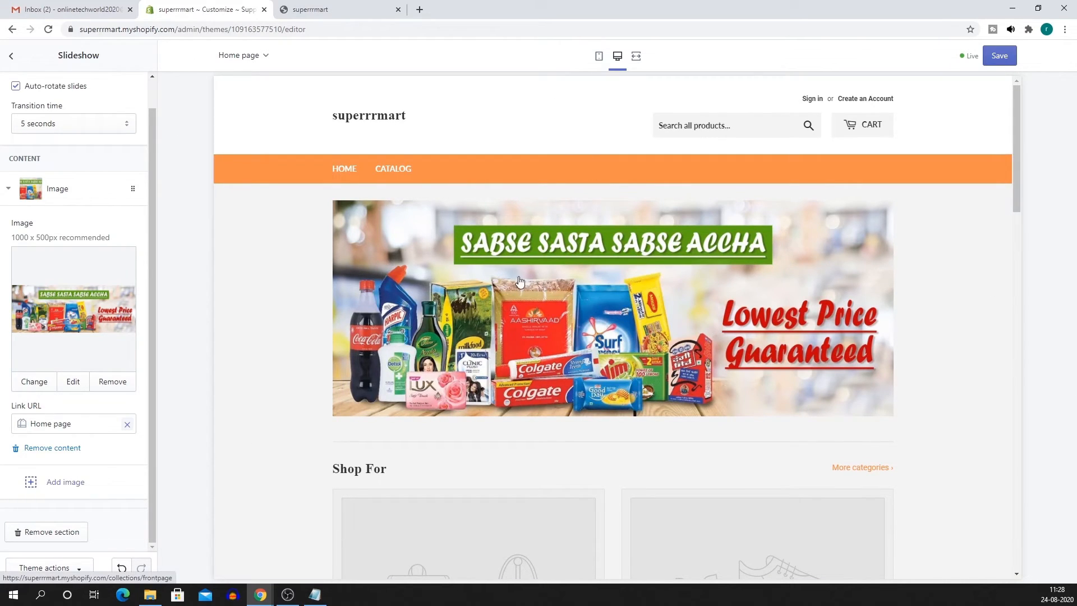
{"action": "left_click", "coordinate": [599, 57]}
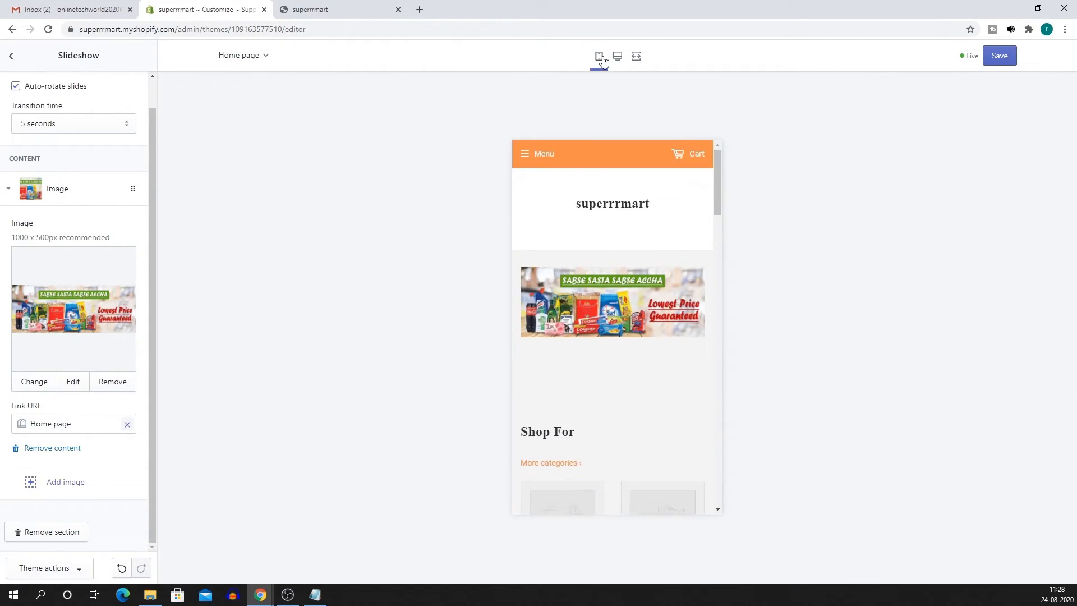
Scroll through the mobile homepage preview, then return the preview to desktop width.
{"action": "scroll", "coordinate": [624, 273], "scroll_direction": "down", "scroll_amount": 3}
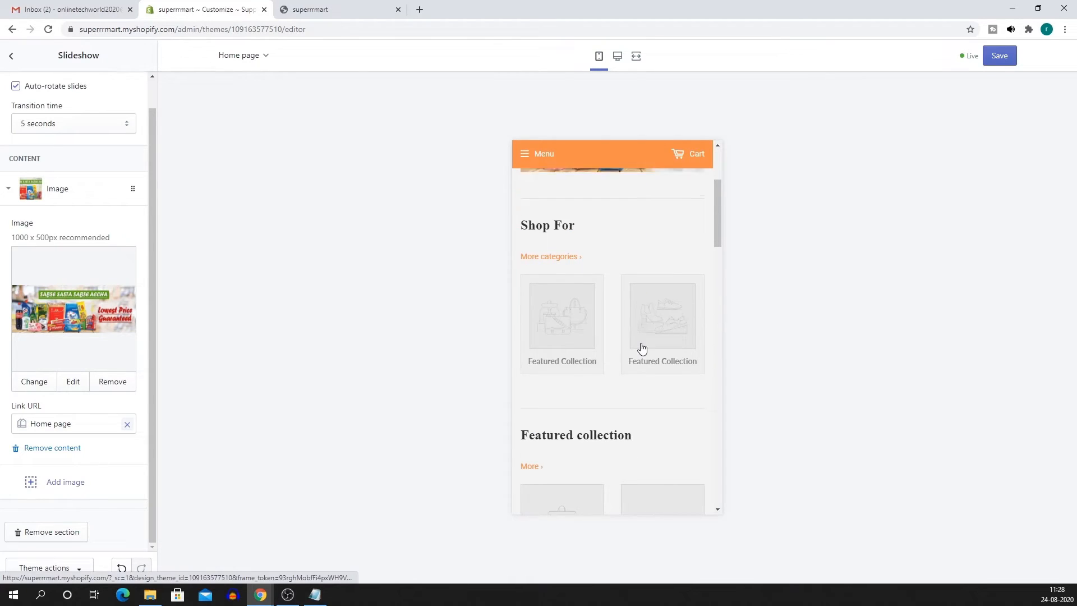
{"action": "scroll", "coordinate": [639, 344], "scroll_direction": "up", "scroll_amount": 3}
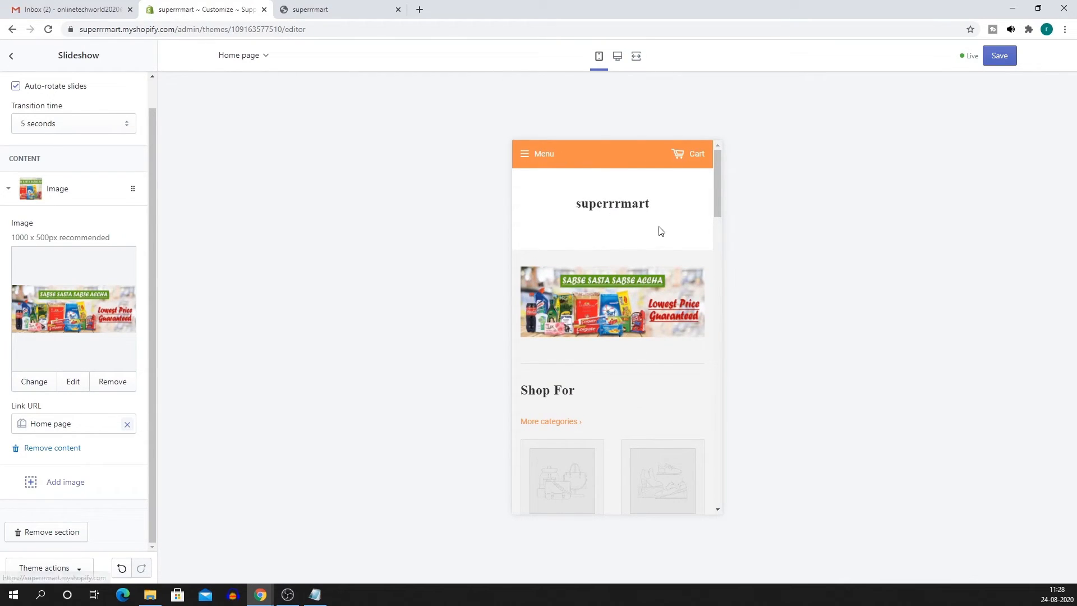
{"action": "scroll", "coordinate": [655, 384], "scroll_direction": "down", "scroll_amount": 2}
{"action": "scroll", "coordinate": [655, 385], "scroll_direction": "up", "scroll_amount": 2}
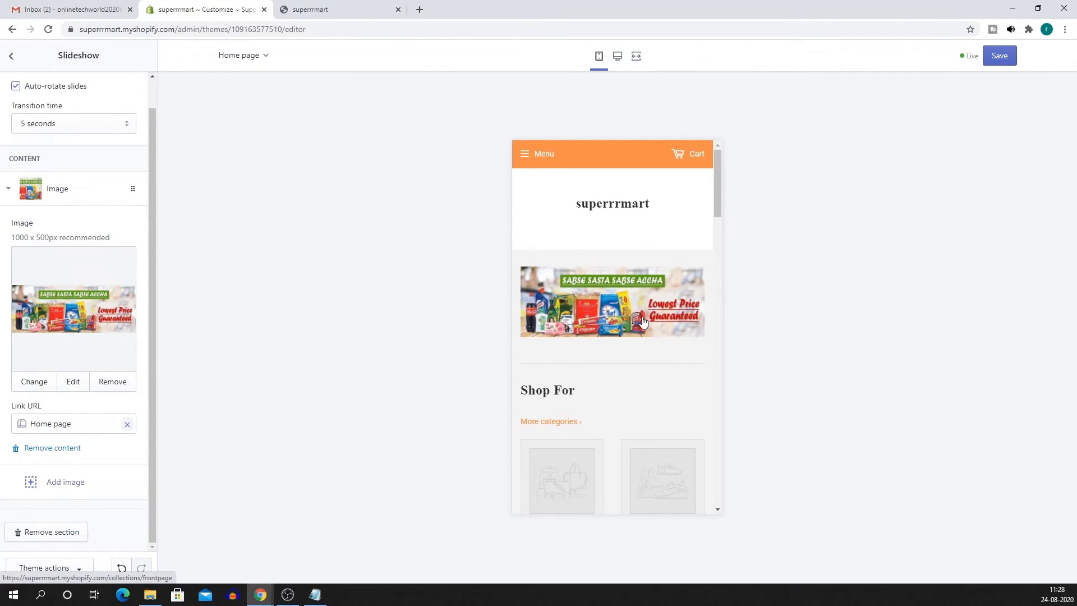
{"action": "left_click", "coordinate": [617, 56]}
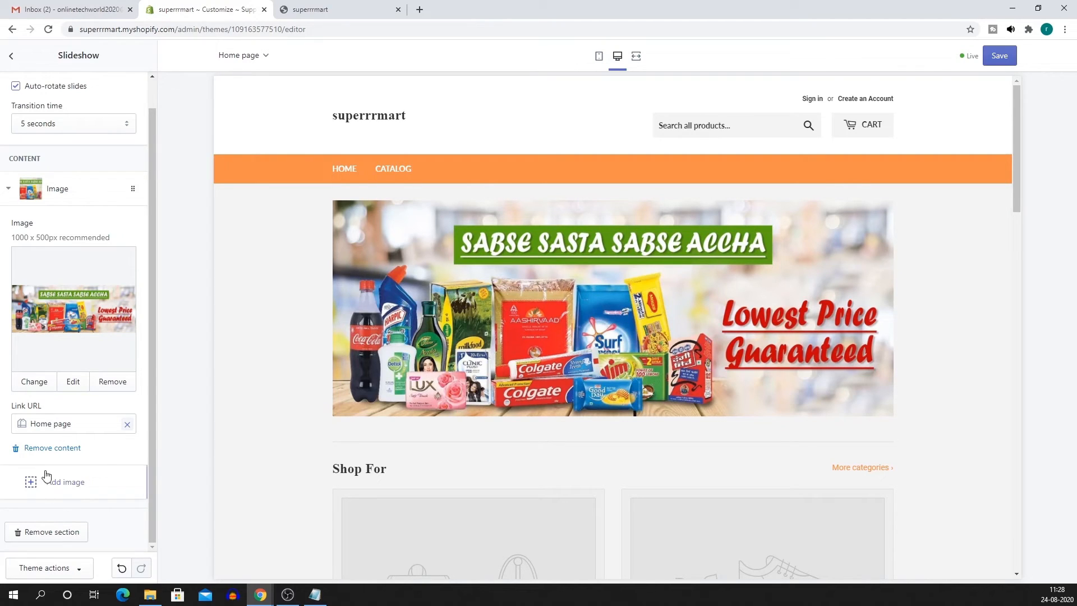
Add a second slide using the uploaded Expres Mart Monthly-01 shampoo-bottles image.
{"action": "left_click", "coordinate": [65, 488]}
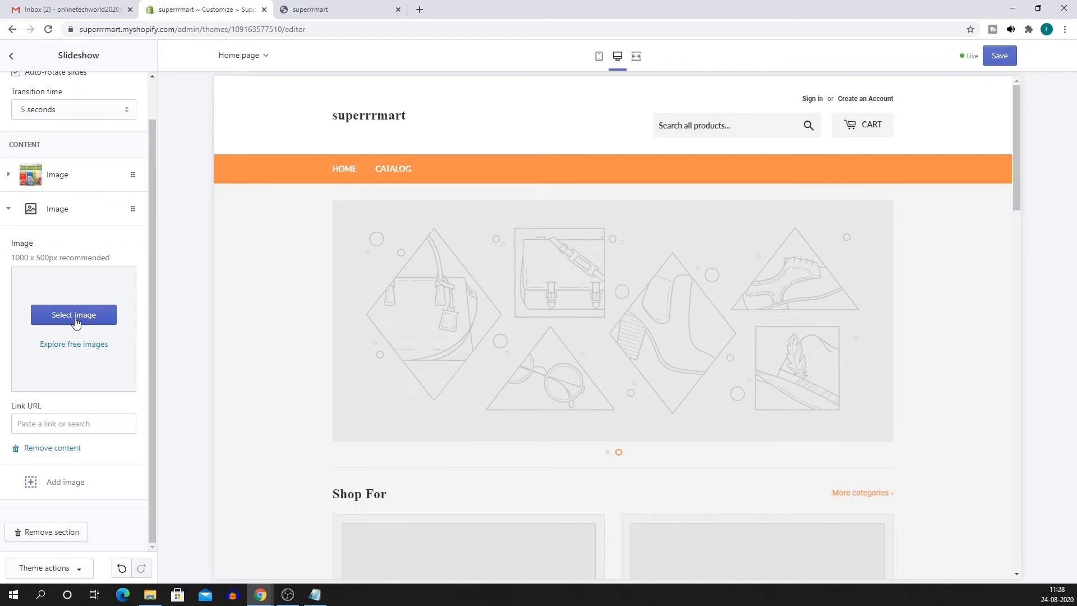
{"action": "left_click", "coordinate": [72, 316]}
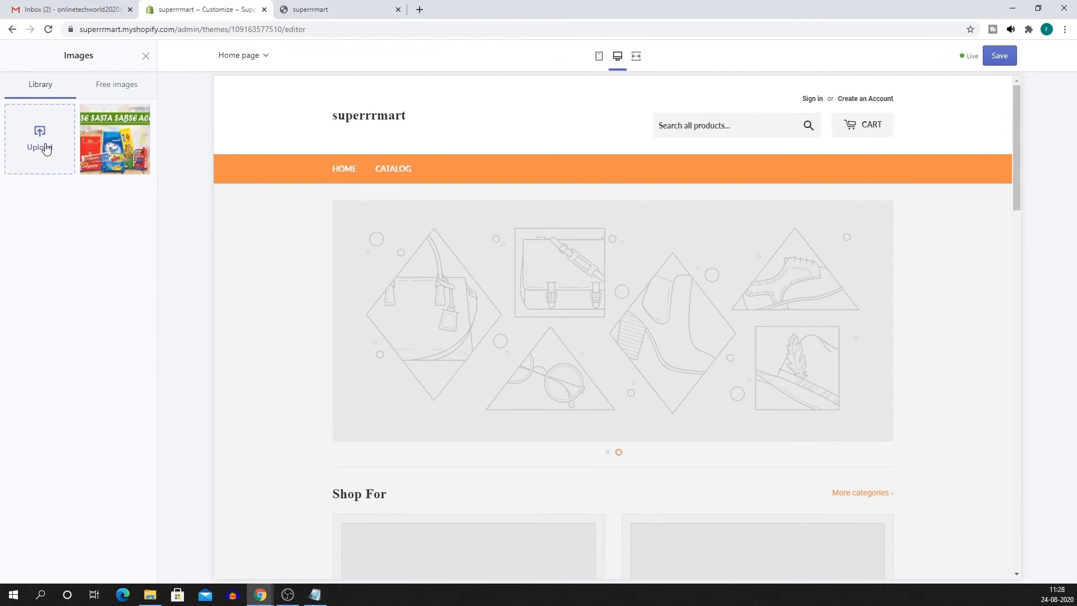
{"action": "left_click", "coordinate": [42, 148]}
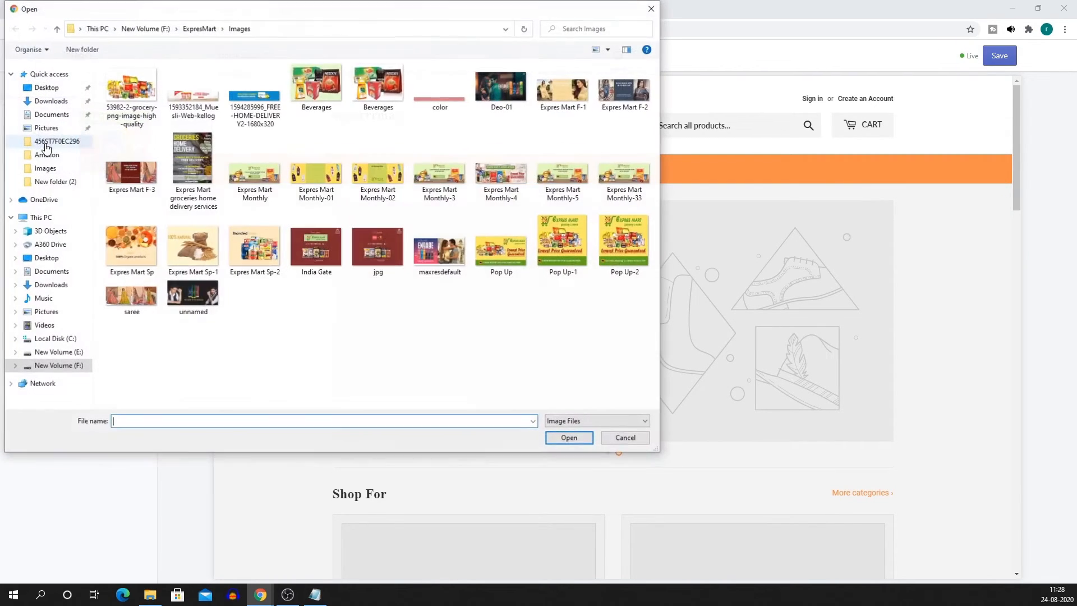
{"action": "double_click", "coordinate": [316, 199]}
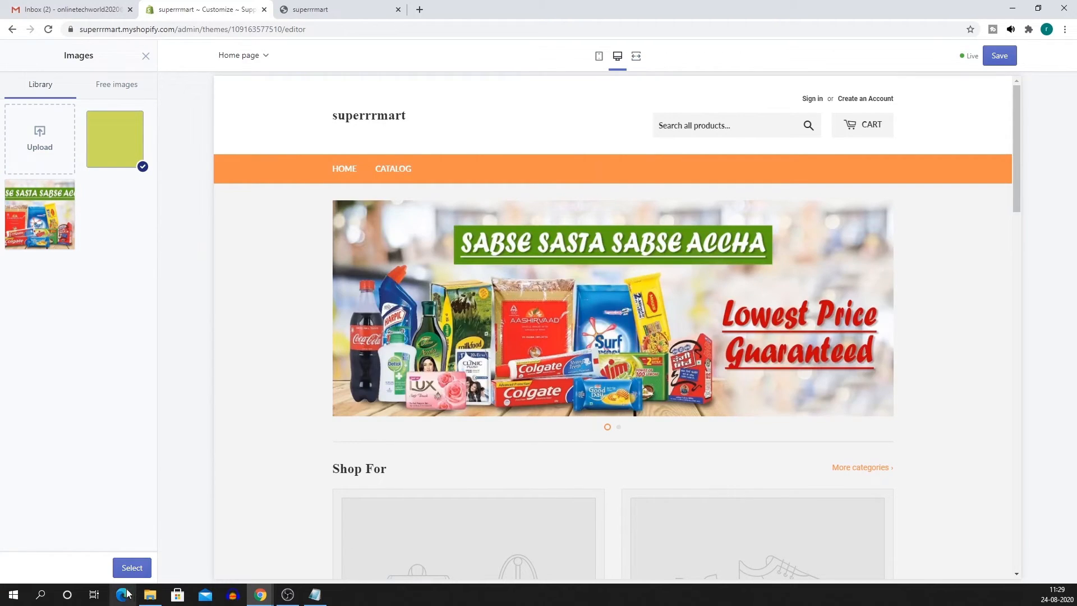
{"action": "left_click", "coordinate": [133, 568]}
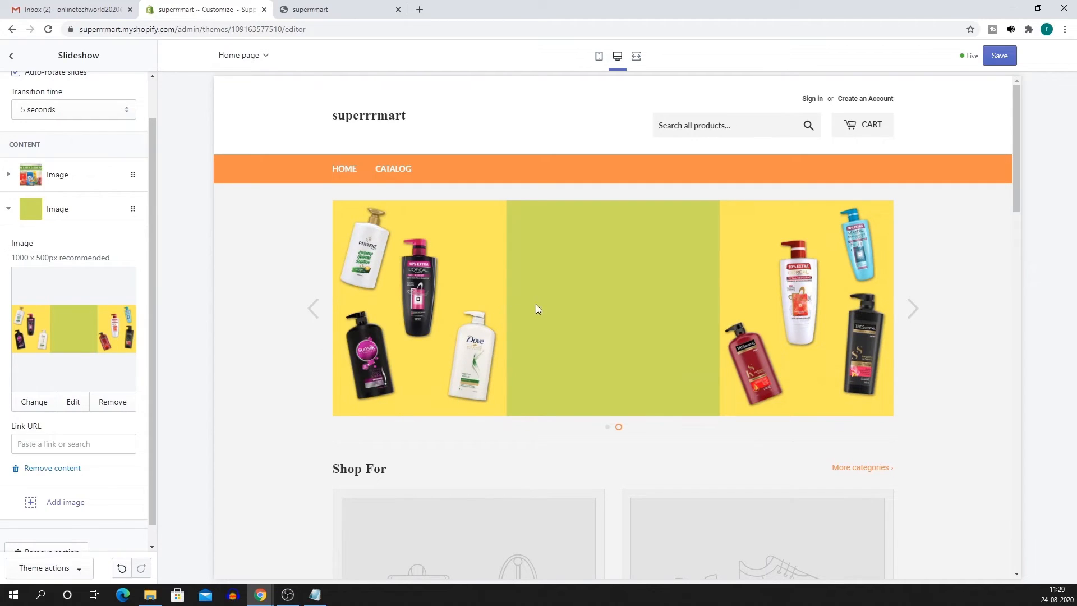
Preview the first and second slides in the slideshow, then add a third image slide.
{"action": "left_click", "coordinate": [320, 310]}
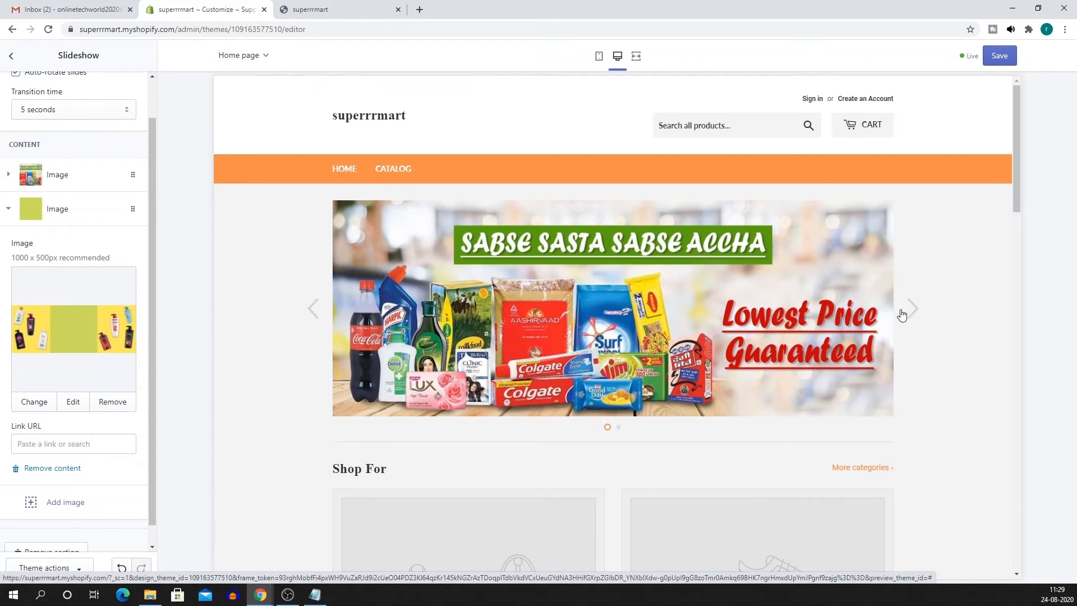
{"action": "left_click", "coordinate": [911, 311]}
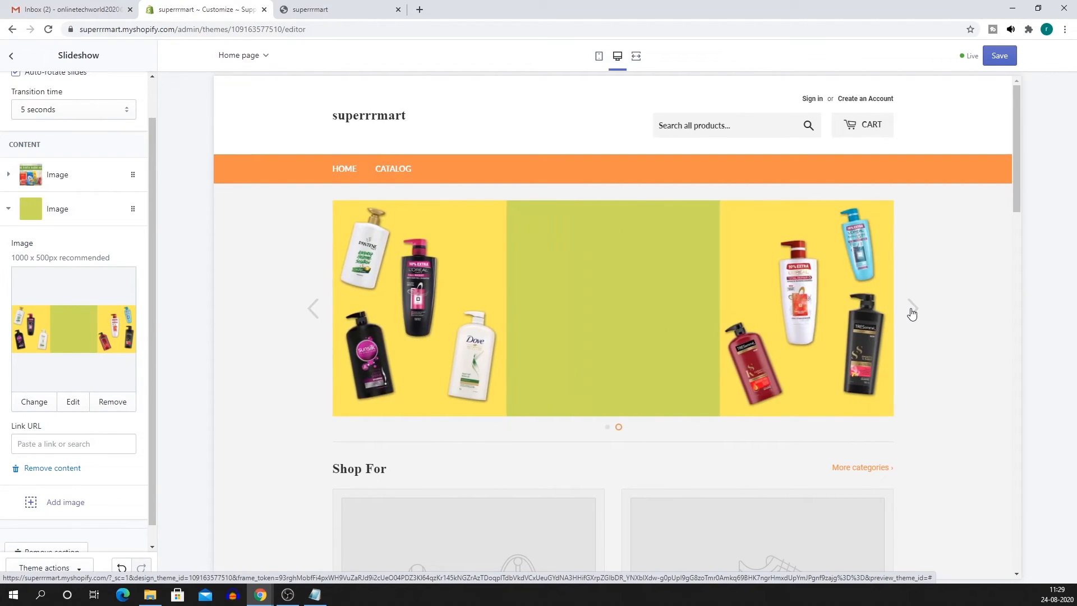
{"action": "scroll", "coordinate": [912, 314], "scroll_direction": "down", "scroll_amount": 5}
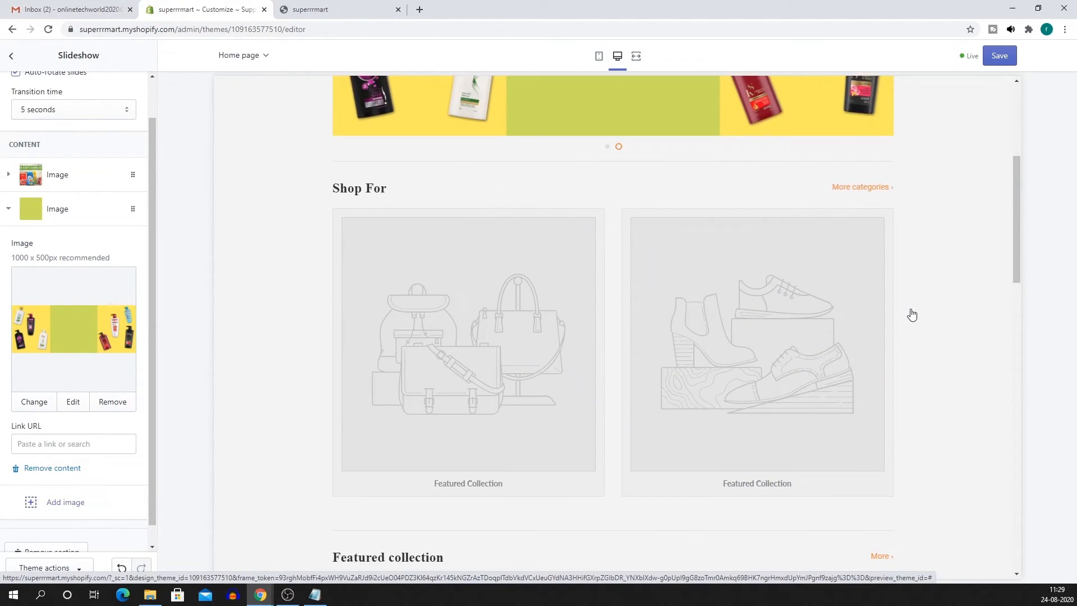
{"action": "scroll", "coordinate": [616, 297], "scroll_direction": "up", "scroll_amount": 5}
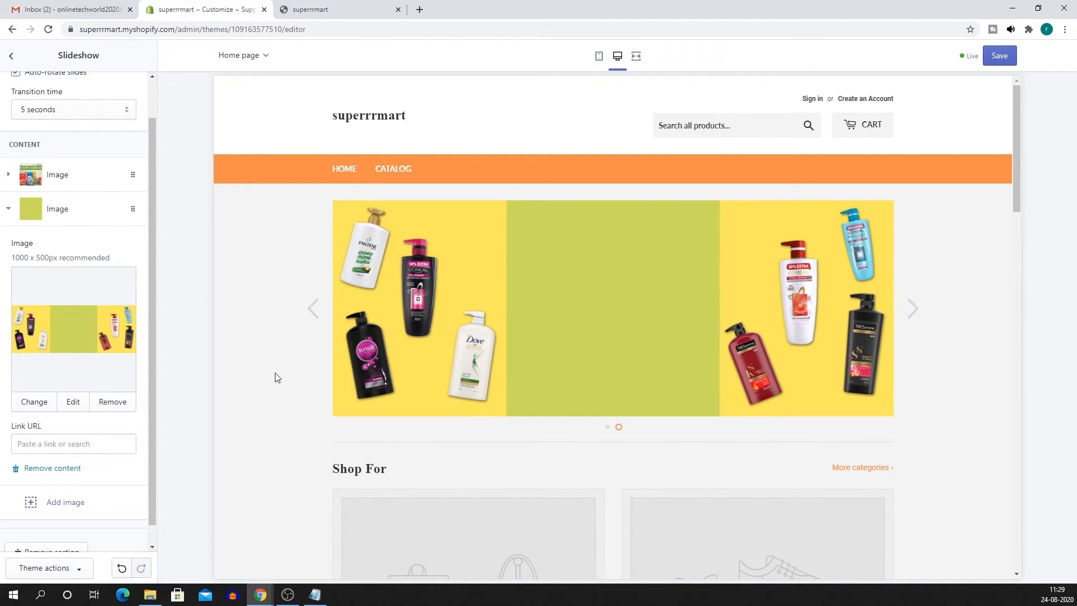
{"action": "left_click", "coordinate": [29, 506]}
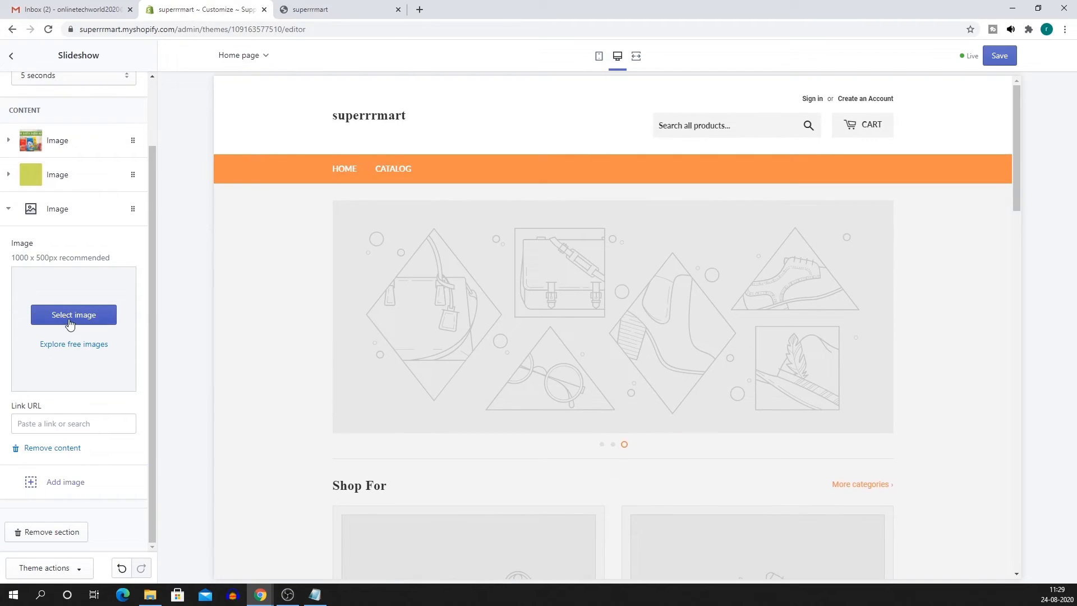
Upload Expres Mart Monthly-AAAA as the third slide's grocery banner and save the theme.
{"action": "left_click", "coordinate": [70, 316]}
{"action": "left_click", "coordinate": [34, 144]}
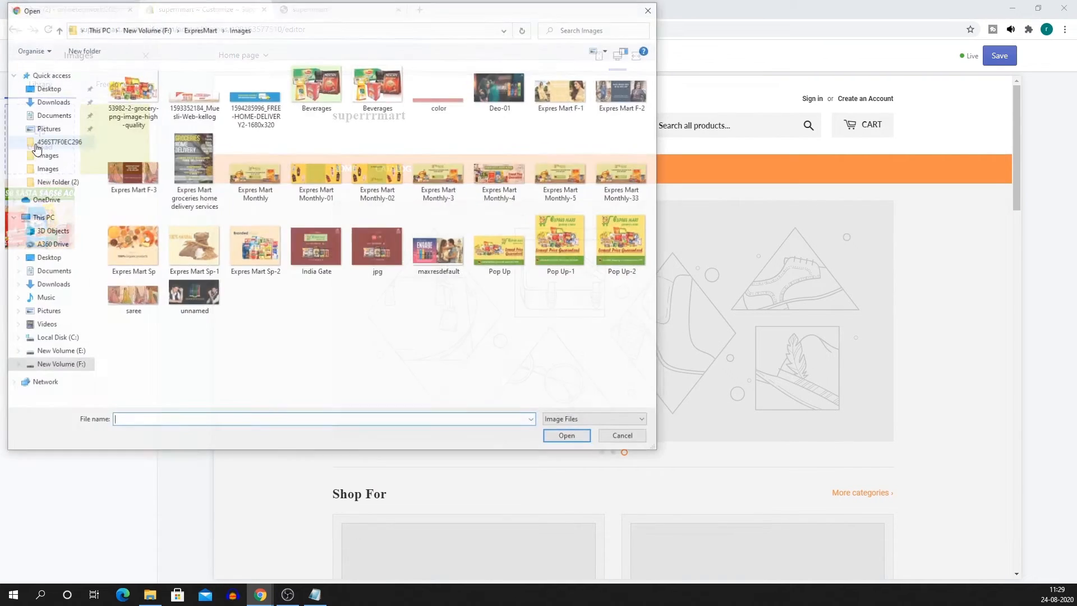
{"action": "left_click", "coordinate": [439, 174]}
{"action": "right_click", "coordinate": [452, 311]}
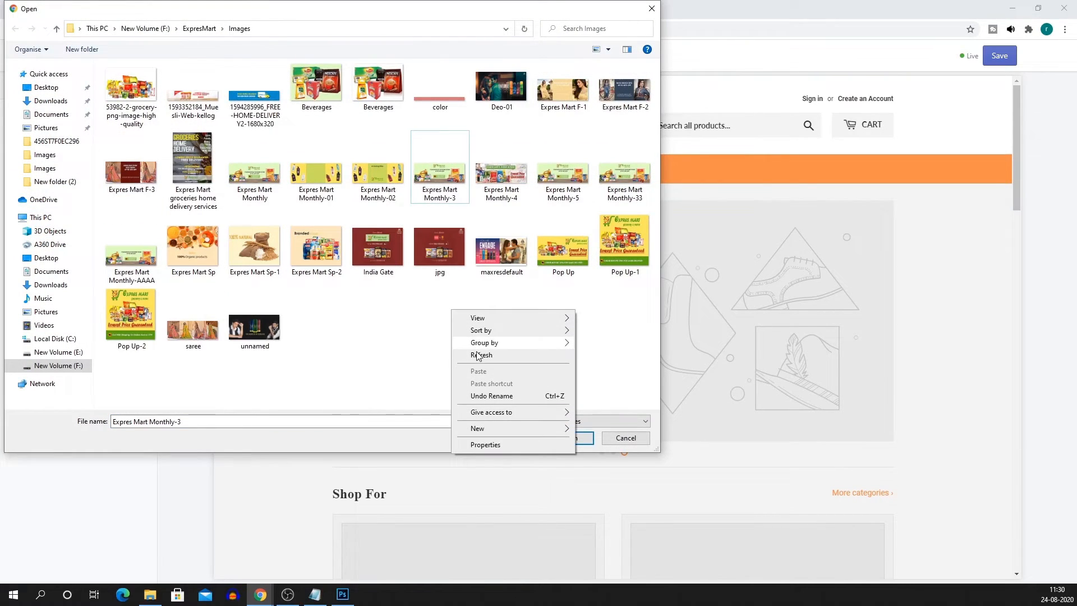
{"action": "left_click", "coordinate": [477, 354]}
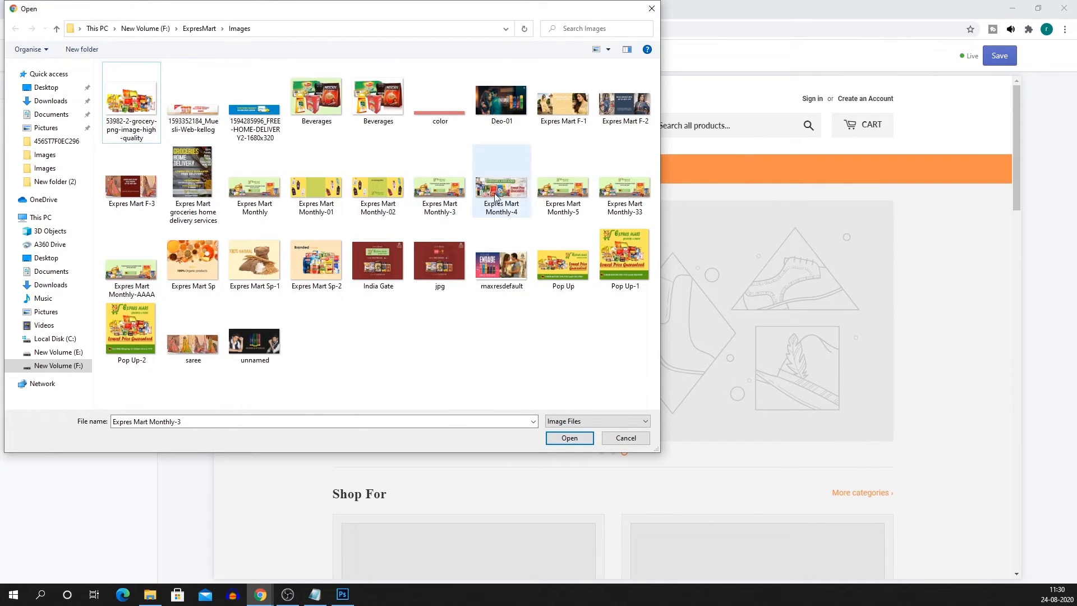
{"action": "left_click", "coordinate": [139, 289]}
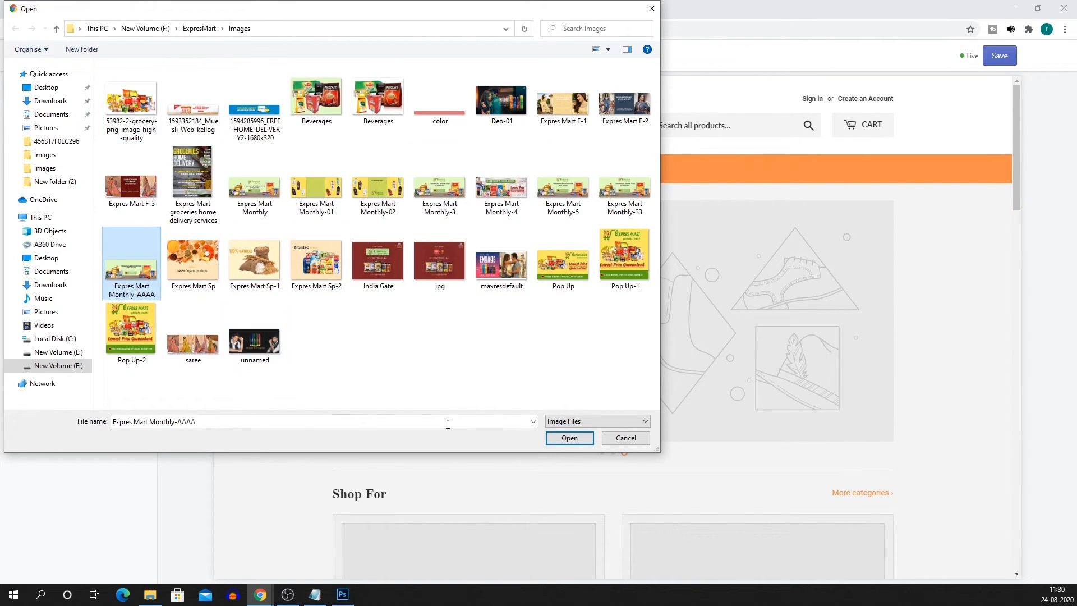
{"action": "left_click", "coordinate": [569, 437]}
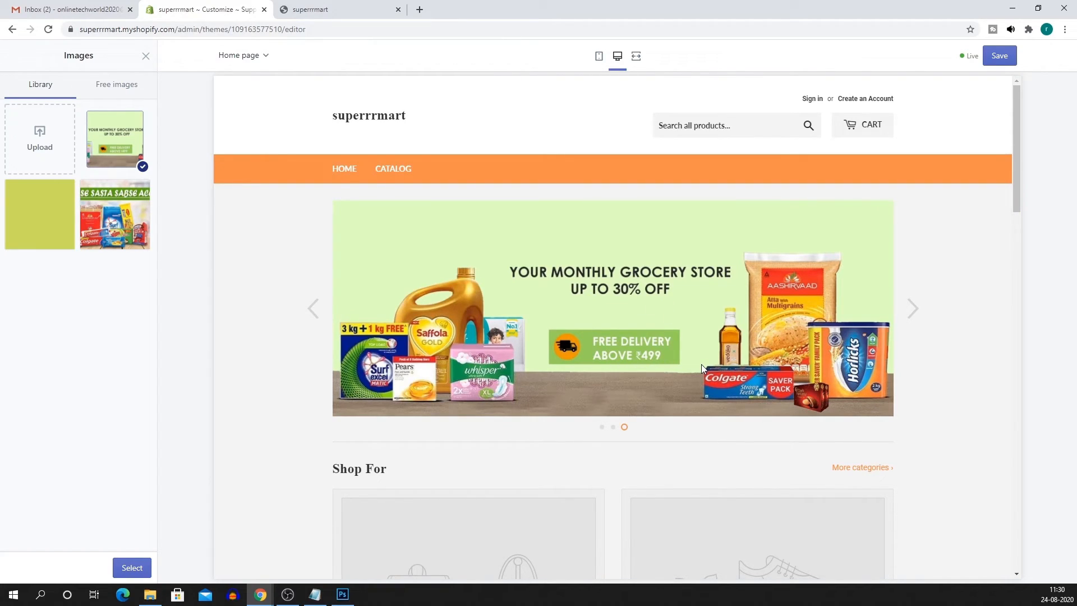
{"action": "left_click", "coordinate": [127, 568]}
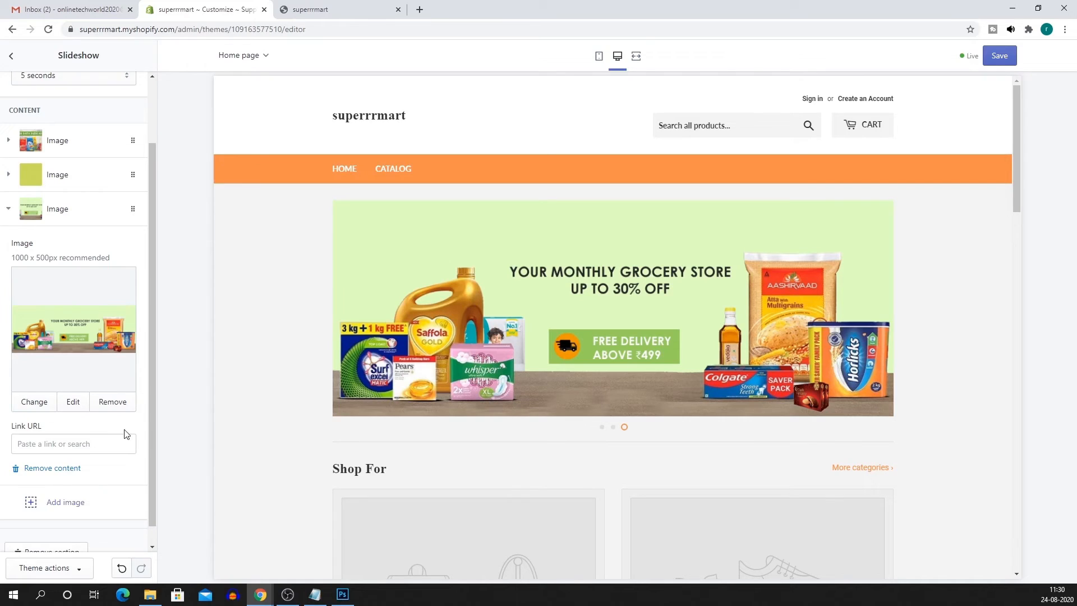
{"action": "scroll", "coordinate": [126, 434], "scroll_direction": "down", "scroll_amount": 1}
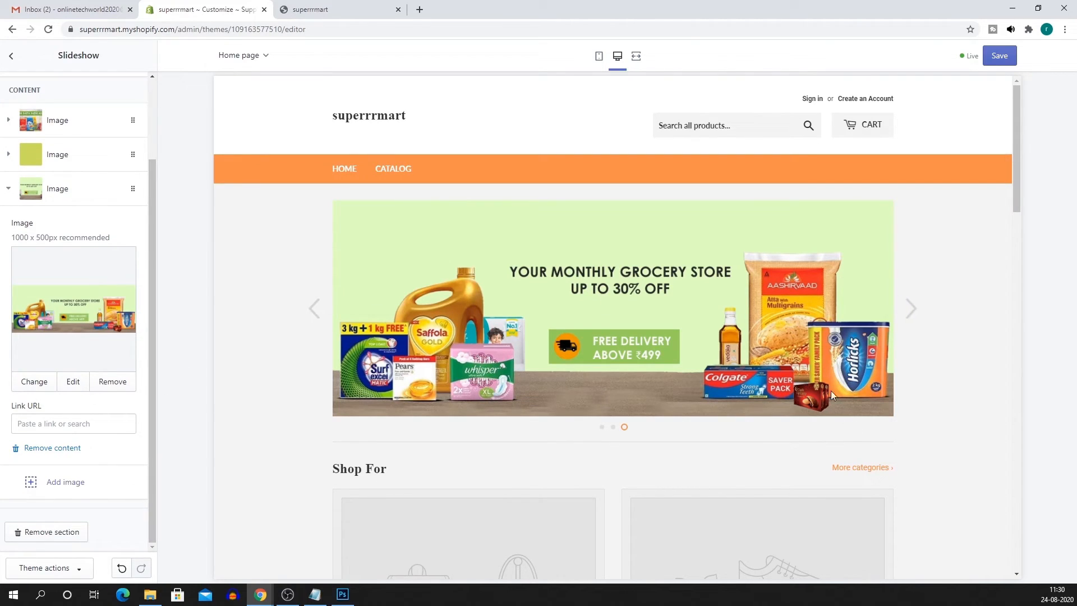
{"action": "left_click", "coordinate": [995, 59]}
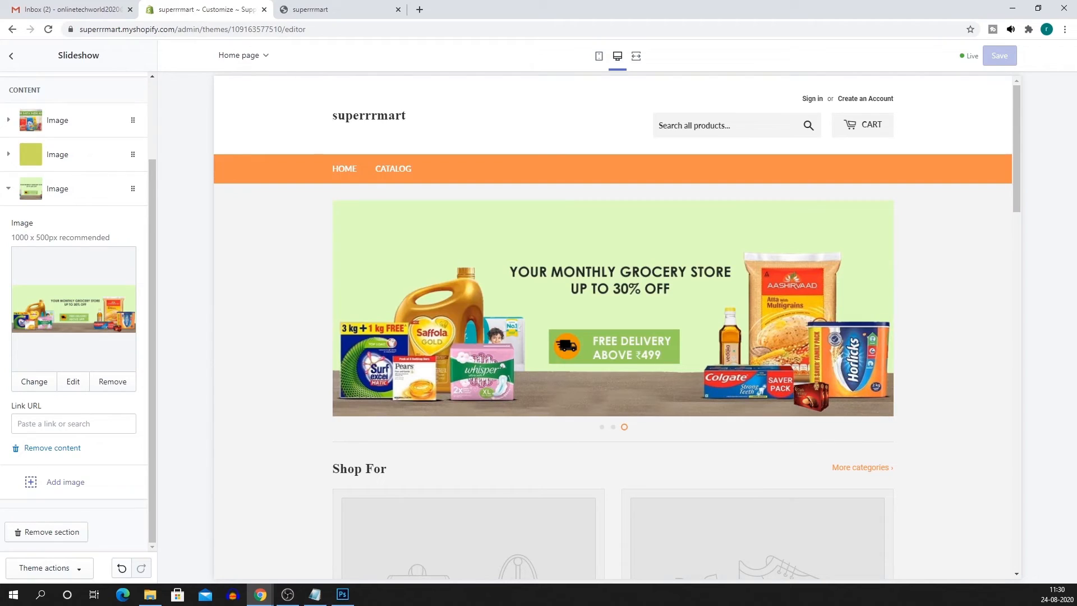
Leave the theme editor and reload the live store preview to show the new banner.
{"action": "left_click", "coordinate": [11, 56]}
{"action": "left_click", "coordinate": [10, 56]}
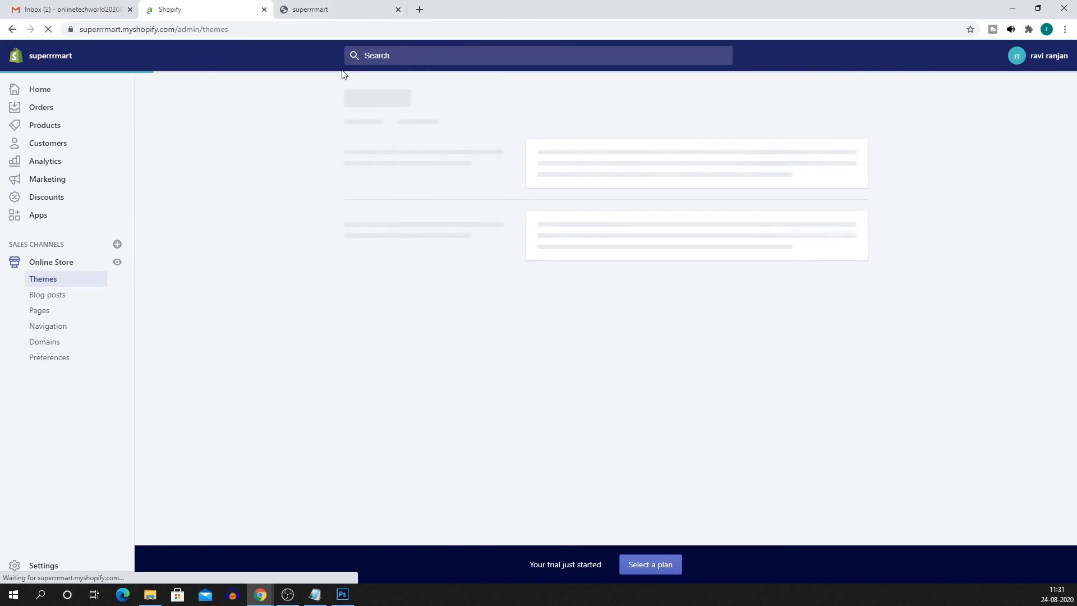
{"action": "left_click", "coordinate": [328, 10]}
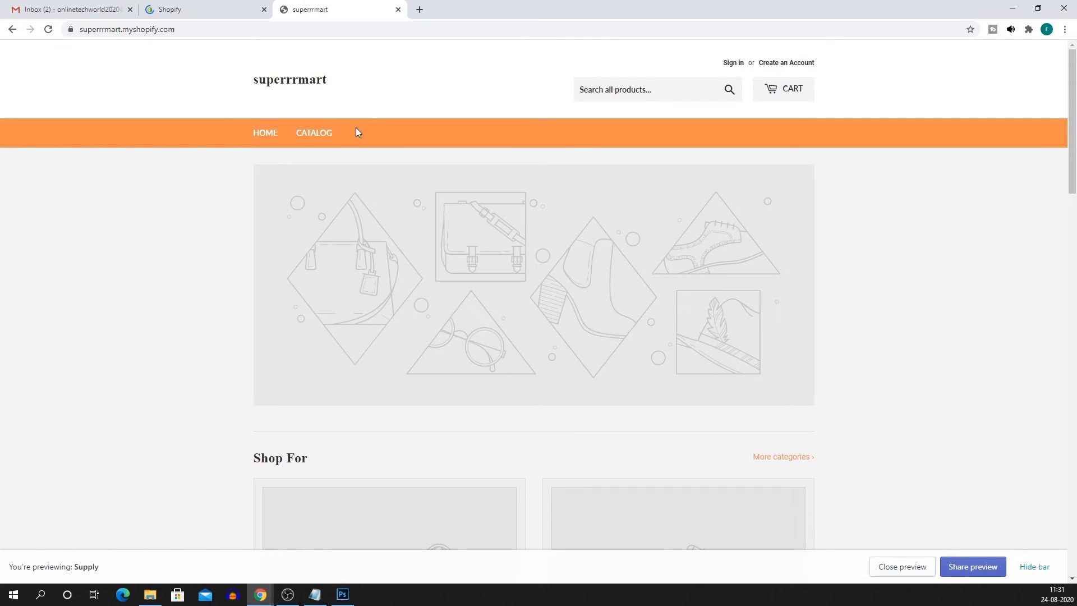
{"action": "left_click", "coordinate": [48, 29]}
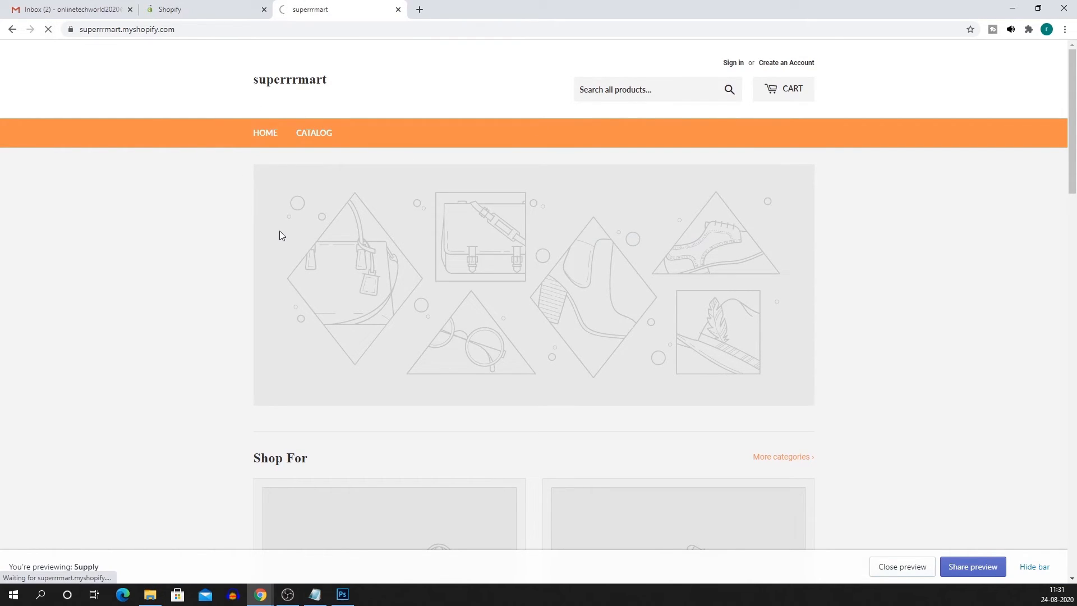
Cycle the homepage banner through its slides until the grocery slide appears.
{"action": "mouse_move", "coordinate": [820, 274]}
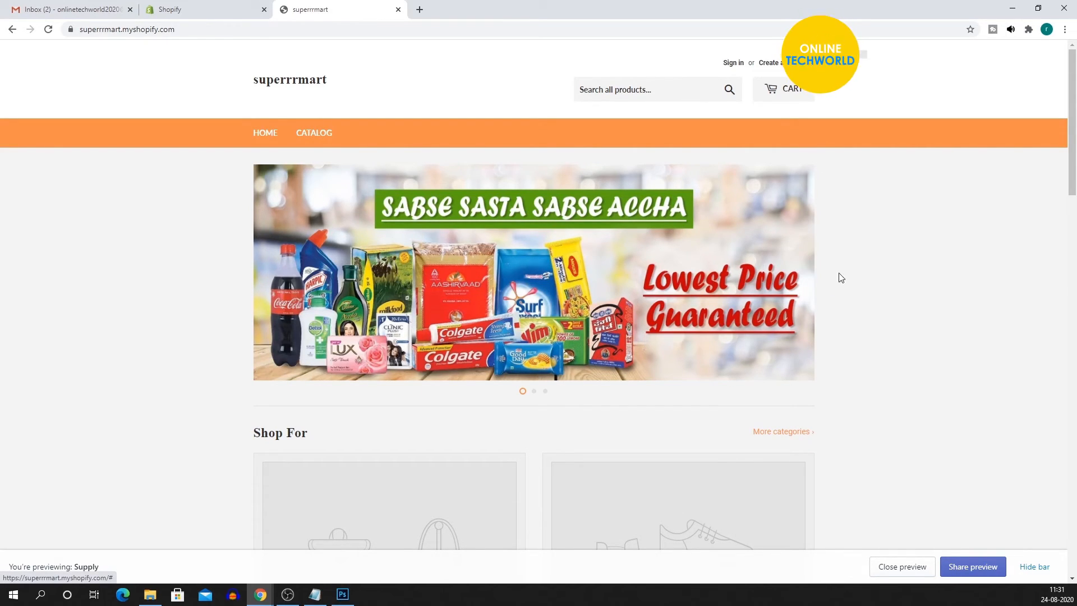
{"action": "left_click", "coordinate": [823, 280]}
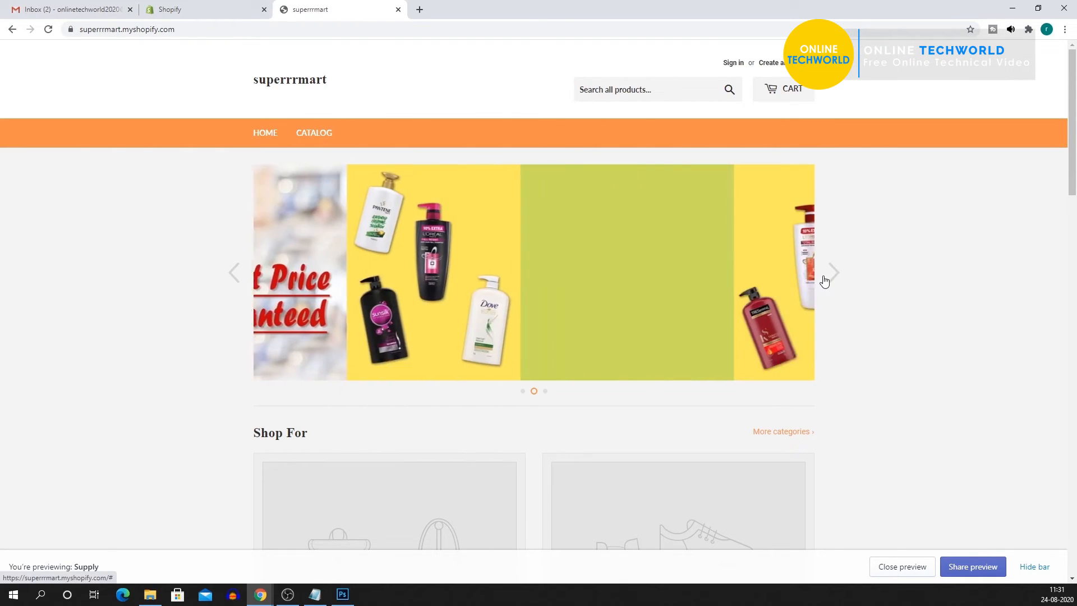
{"action": "left_click", "coordinate": [827, 279]}
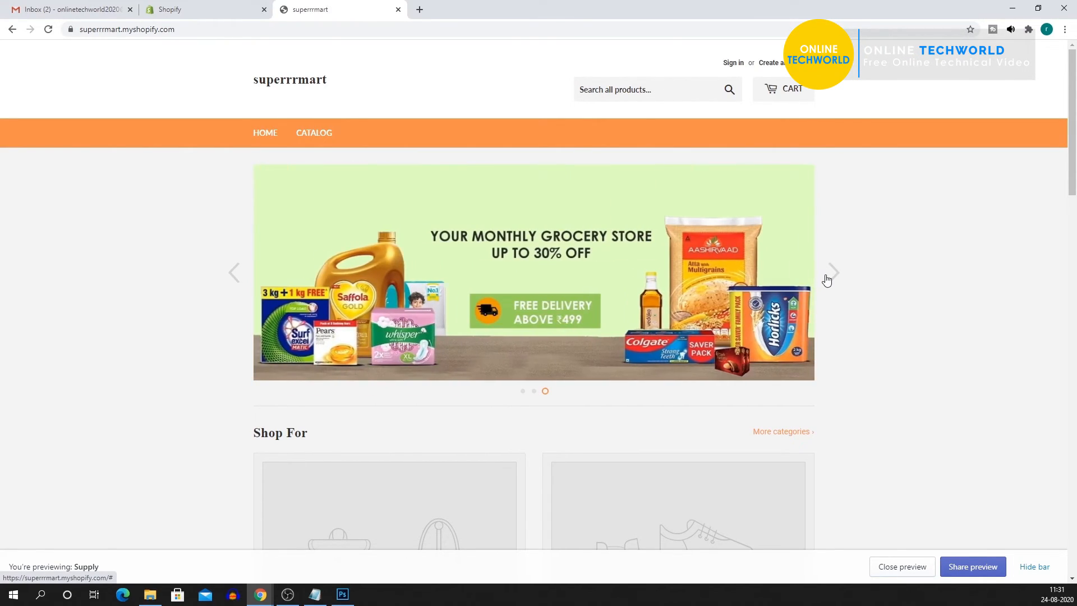
{"action": "left_click", "coordinate": [827, 280]}
{"action": "left_click", "coordinate": [827, 280]}
{"action": "left_click", "coordinate": [827, 279]}
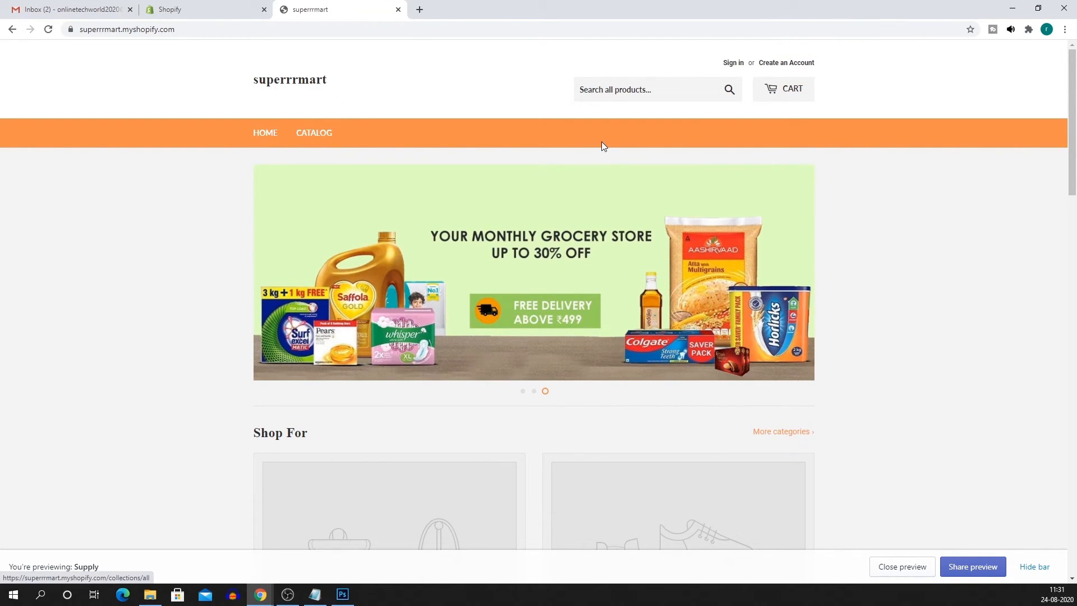
View the store's CATALOG page, go back HOME, then return to the admin Themes page.
{"action": "left_click", "coordinate": [311, 138]}
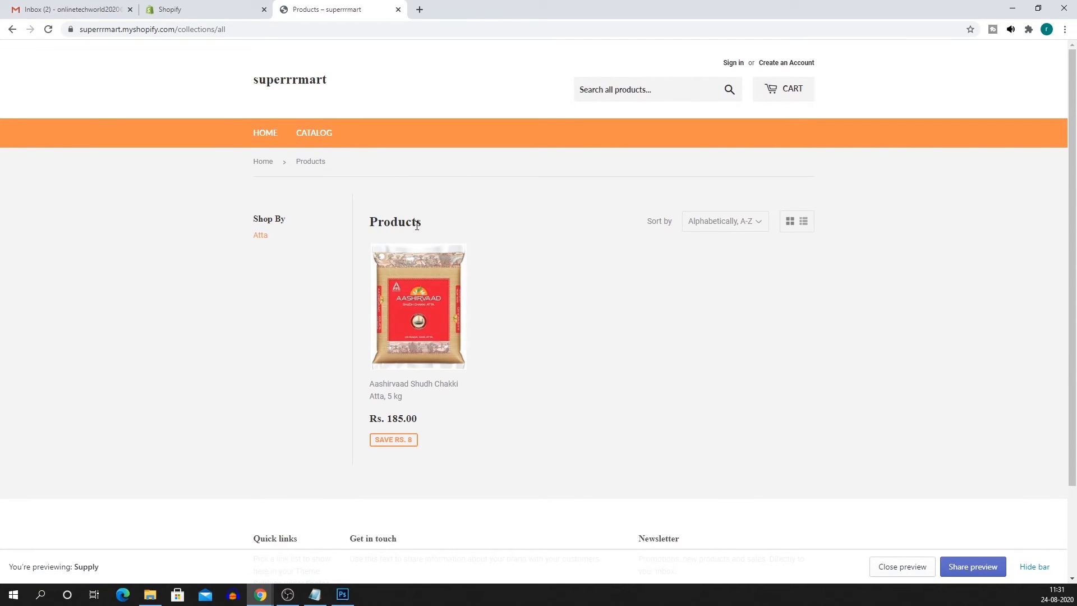
{"action": "left_click", "coordinate": [261, 135]}
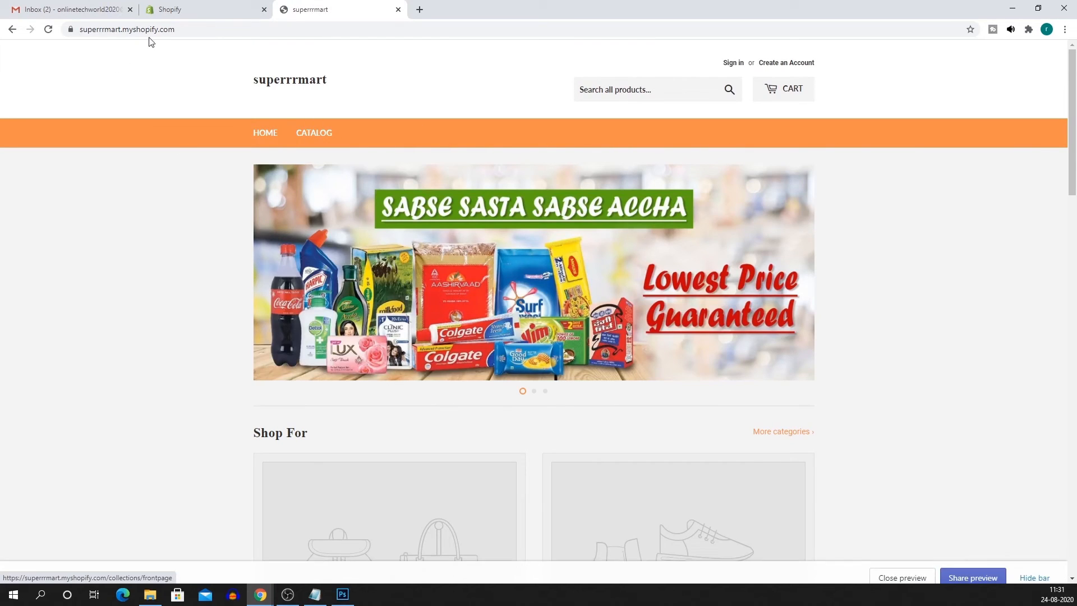
{"action": "left_click", "coordinate": [197, 12]}
{"action": "scroll", "coordinate": [480, 339], "scroll_direction": "down", "scroll_amount": 3}
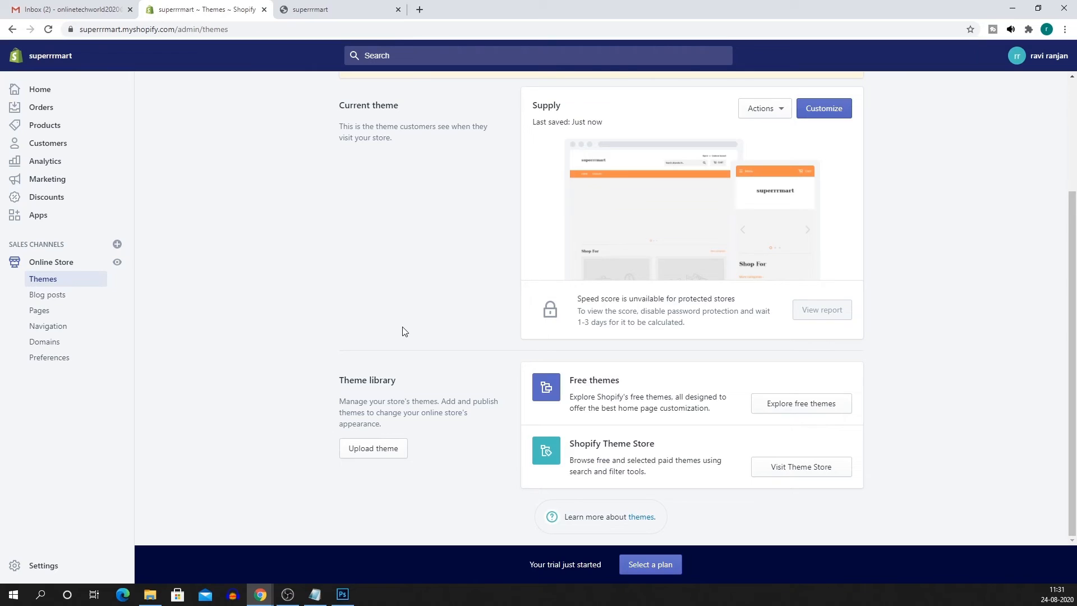
Try disabling the store password, then follow the 'pick a plan' link to the plans page.
{"action": "scroll", "coordinate": [387, 443], "scroll_direction": "up", "scroll_amount": 3}
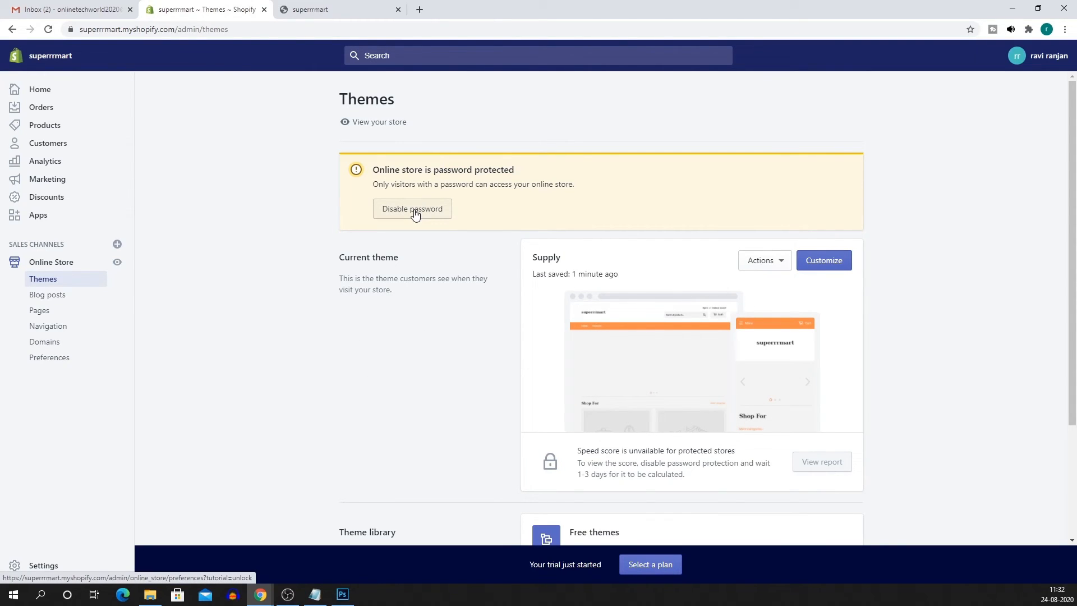
{"action": "left_click", "coordinate": [414, 211]}
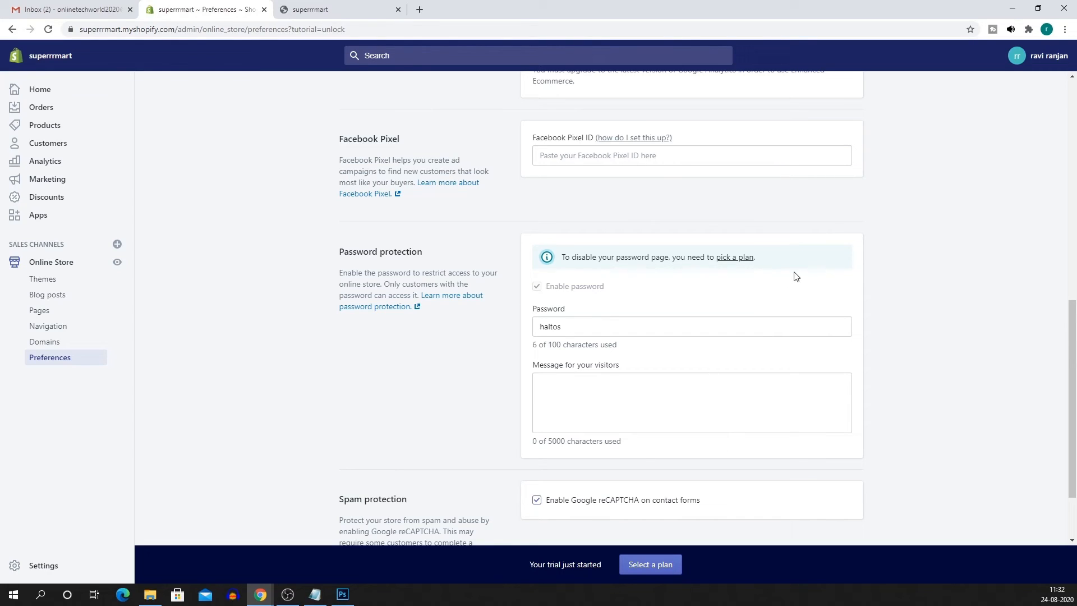
{"action": "left_click", "coordinate": [735, 259]}
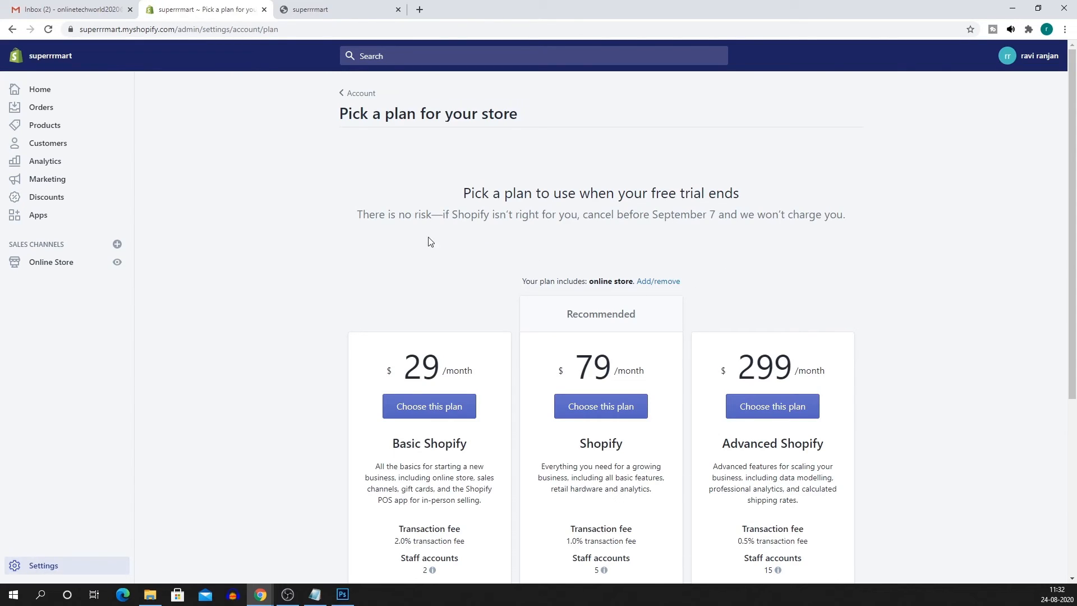
{"action": "scroll", "coordinate": [452, 274], "scroll_direction": "down", "scroll_amount": 2}
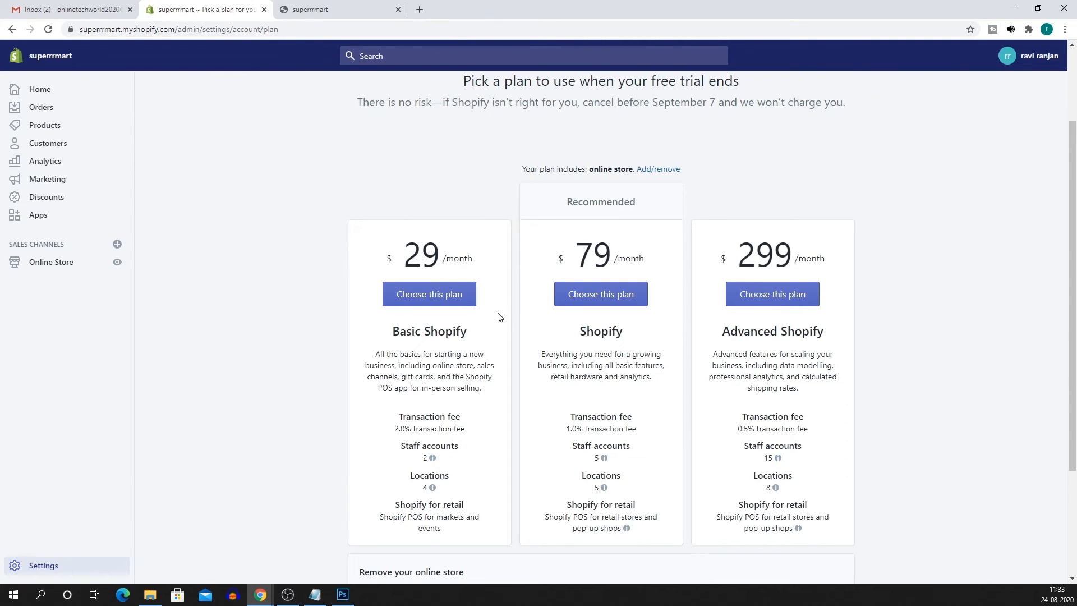
{"action": "scroll", "coordinate": [497, 312], "scroll_direction": "down", "scroll_amount": 3}
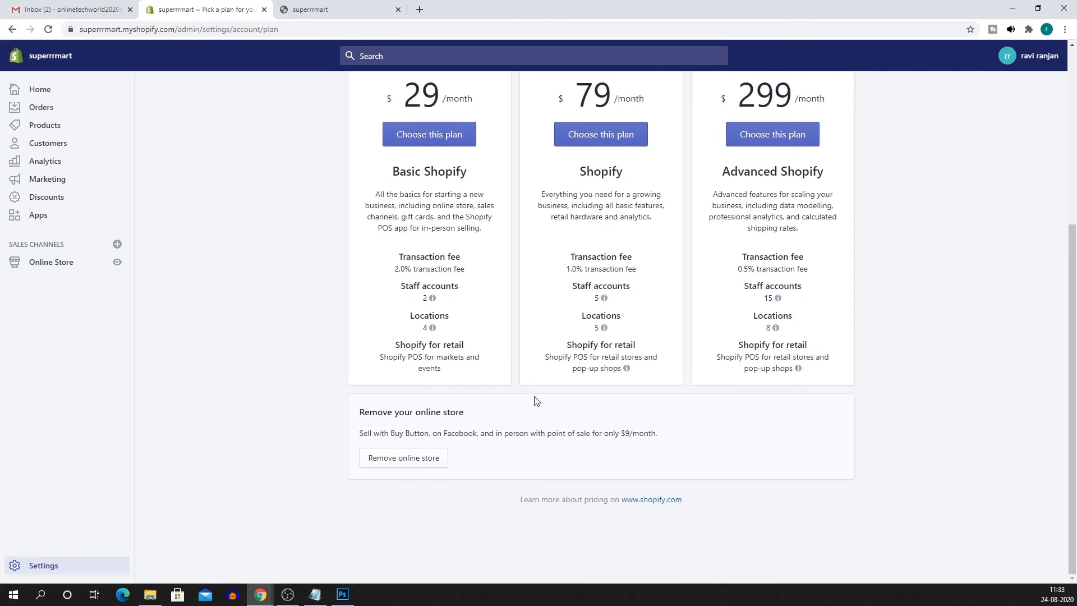
{"action": "scroll", "coordinate": [535, 399], "scroll_direction": "up", "scroll_amount": 2}
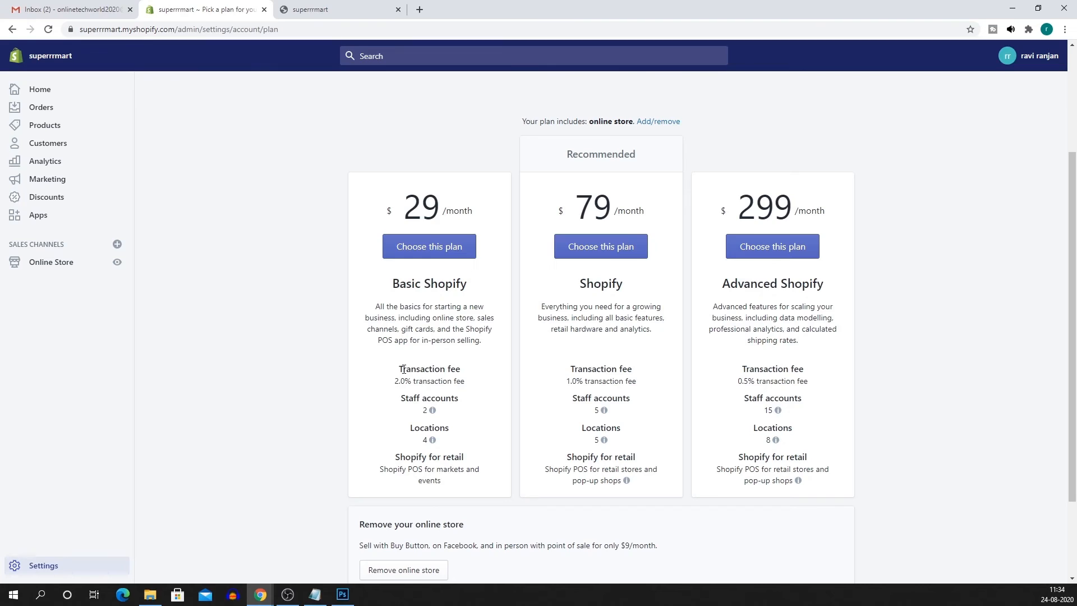
Highlight the Basic Shopify transaction fee and the POS wording on the plan cards.
{"action": "left_click_drag", "start_coordinate": [394, 383], "coordinate": [459, 379]}
{"action": "left_click", "coordinate": [478, 386]}
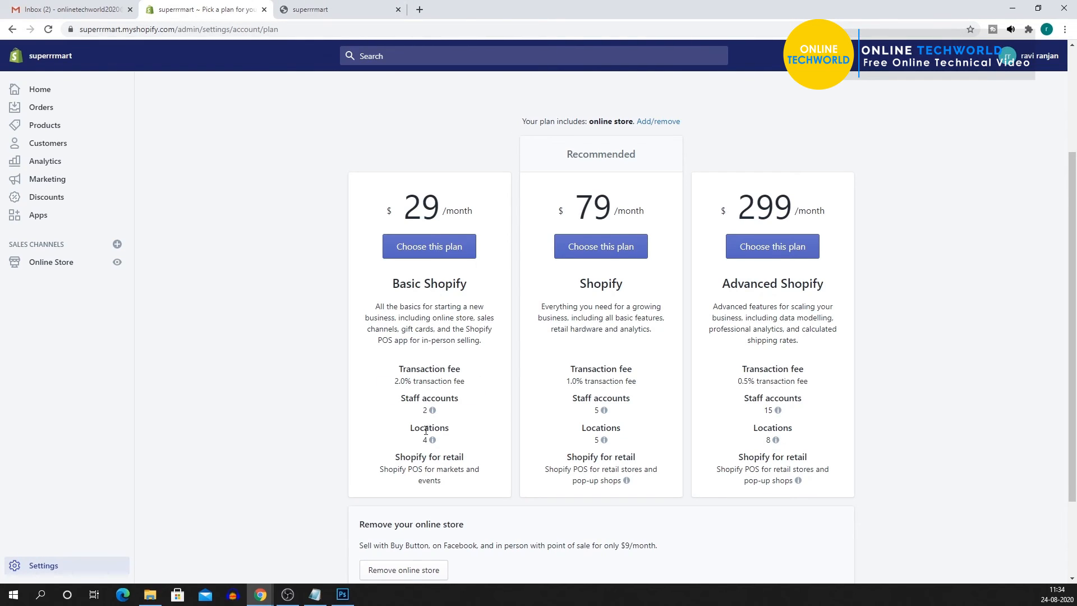
{"action": "mouse_move", "coordinate": [424, 441]}
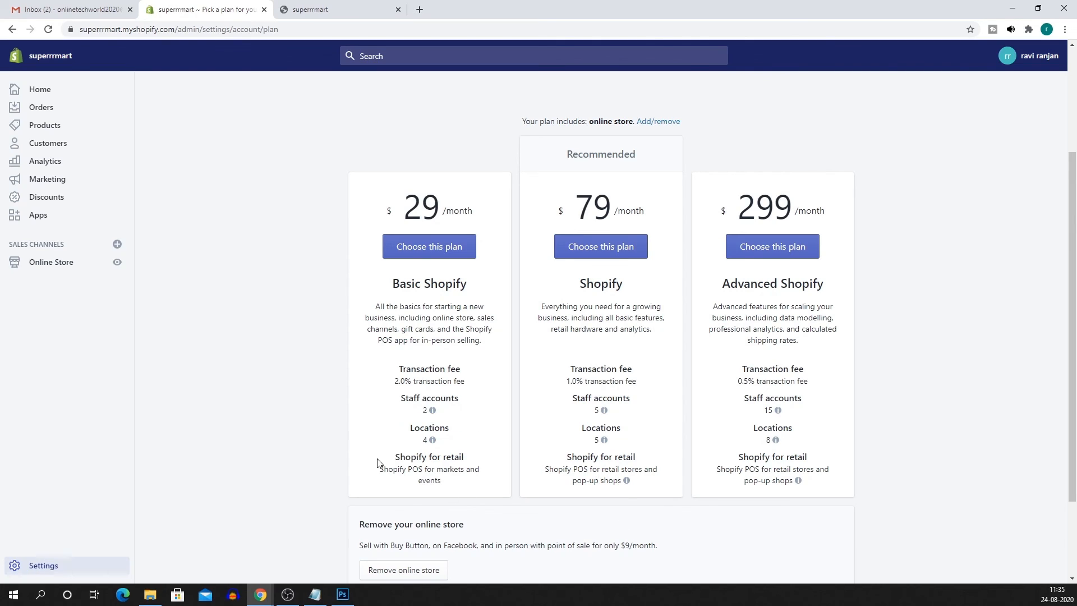
{"action": "left_click_drag", "start_coordinate": [408, 470], "coordinate": [435, 470]}
Scroll through the plan comparison and return to the admin Home dashboard.
{"action": "scroll", "coordinate": [539, 385], "scroll_direction": "down", "scroll_amount": 2}
{"action": "scroll", "coordinate": [490, 471], "scroll_direction": "up", "scroll_amount": 5}
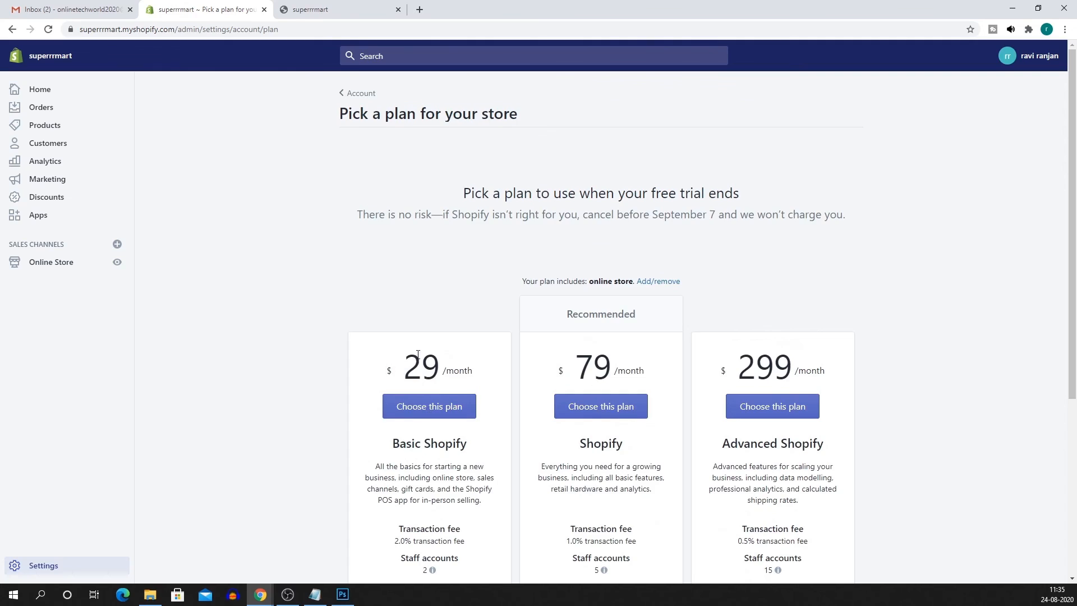
{"action": "scroll", "coordinate": [427, 336], "scroll_direction": "down", "scroll_amount": 4}
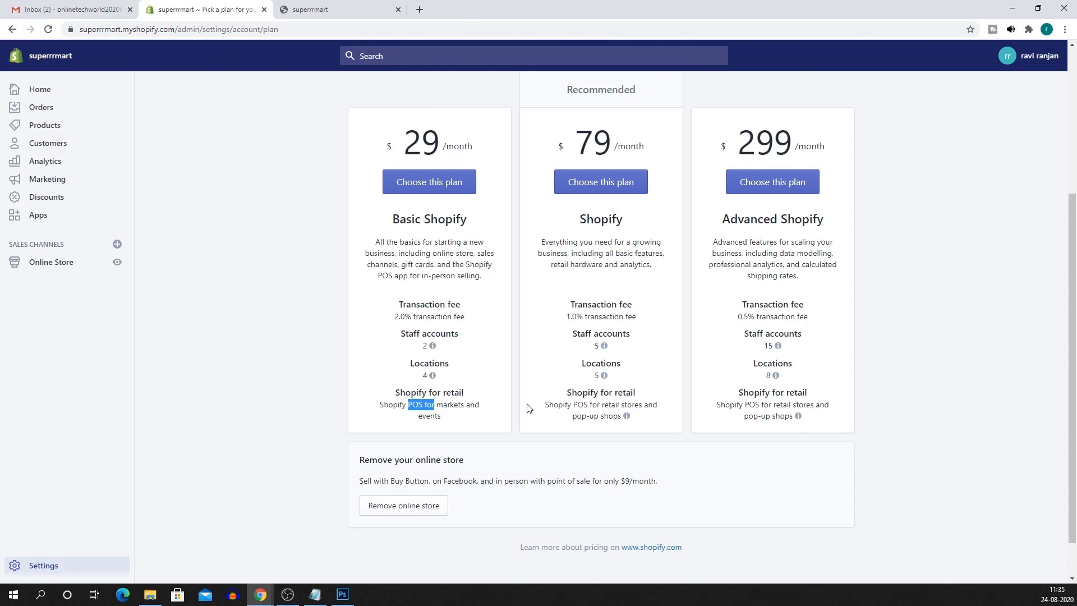
{"action": "scroll", "coordinate": [505, 404], "scroll_direction": "up", "scroll_amount": 4}
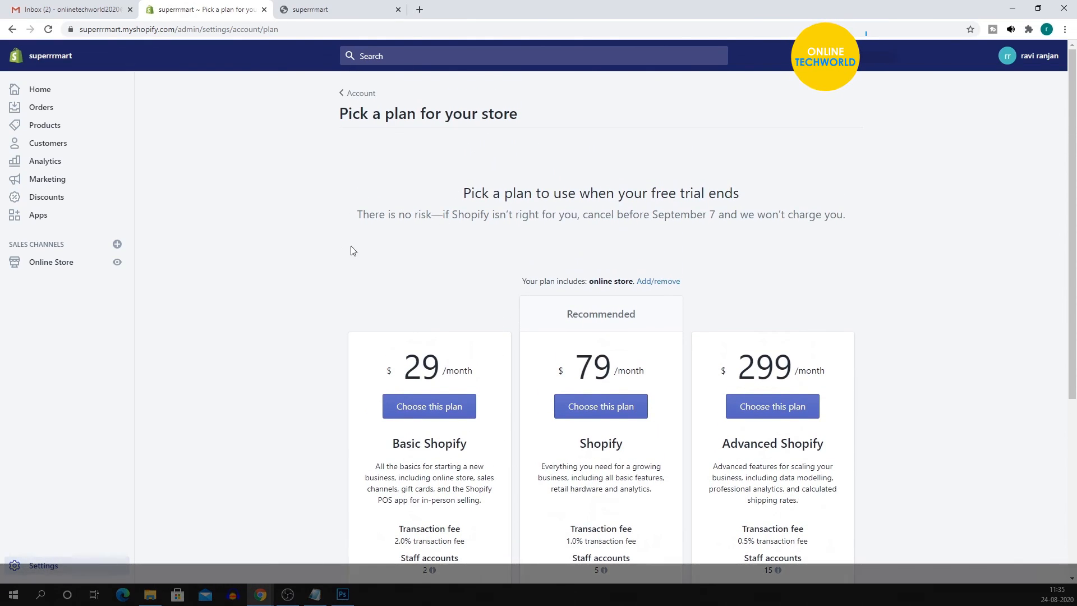
{"action": "scroll", "coordinate": [392, 243], "scroll_direction": "down", "scroll_amount": 1}
{"action": "left_click", "coordinate": [57, 91]}
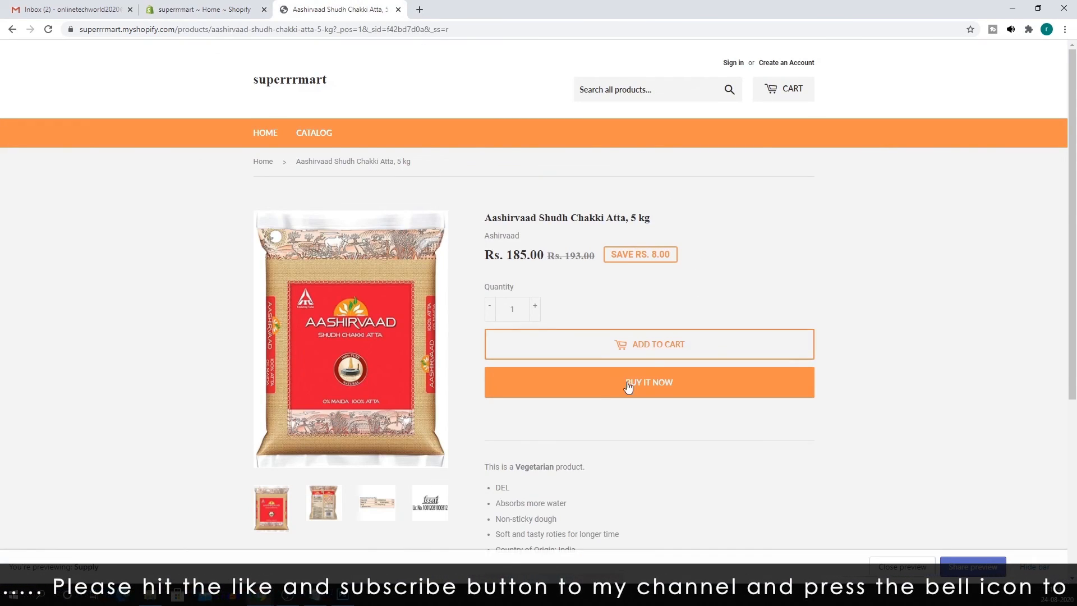
{"action": "mouse_move", "coordinate": [331, 353]}
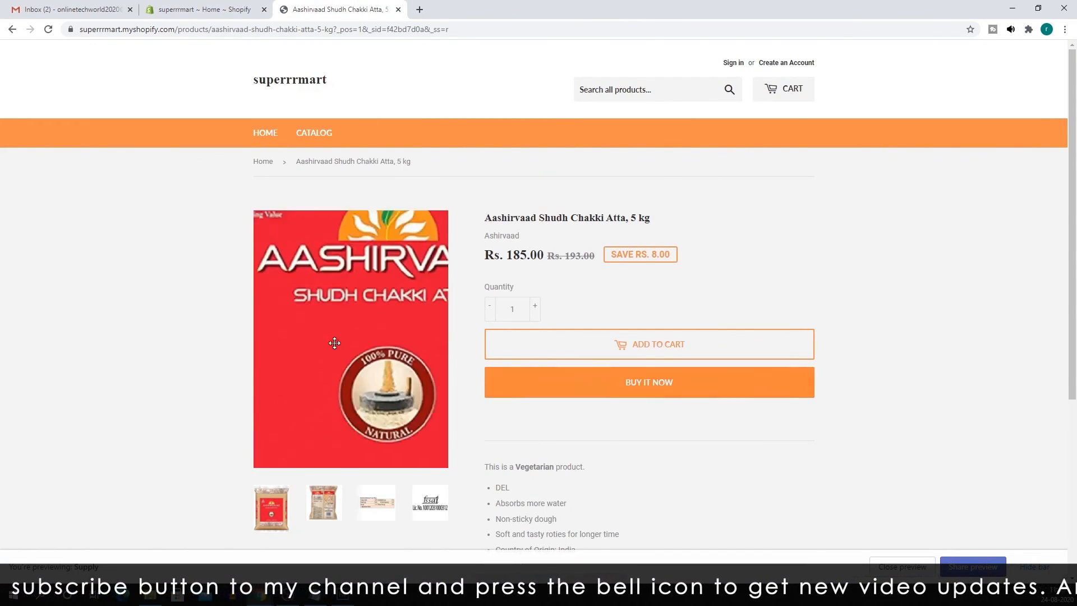
{"action": "scroll", "coordinate": [599, 405], "scroll_direction": "down", "scroll_amount": 1}
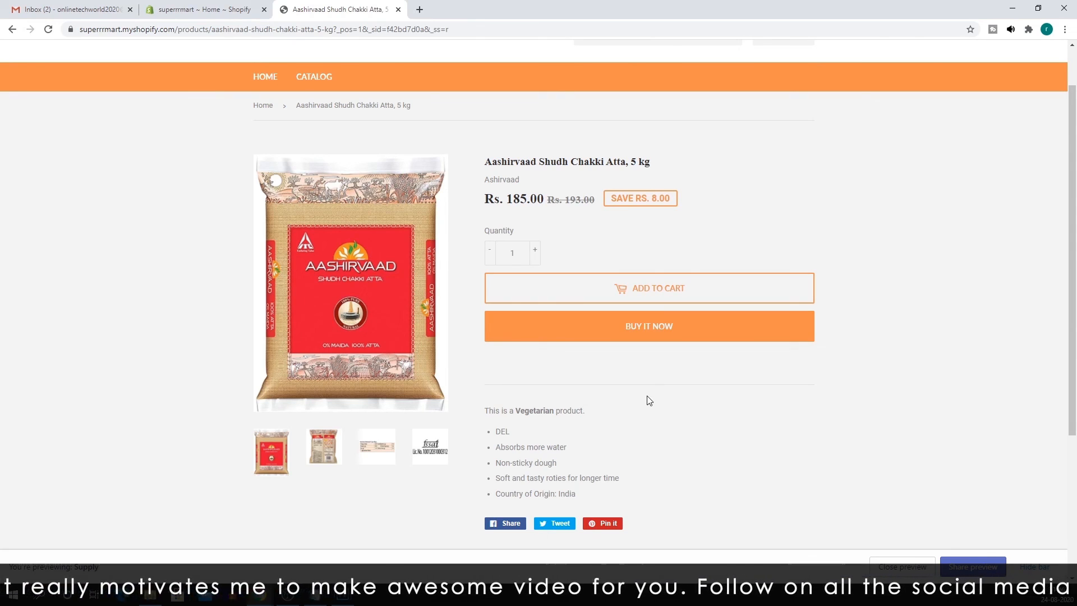
{"action": "scroll", "coordinate": [569, 383], "scroll_direction": "down", "scroll_amount": 4}
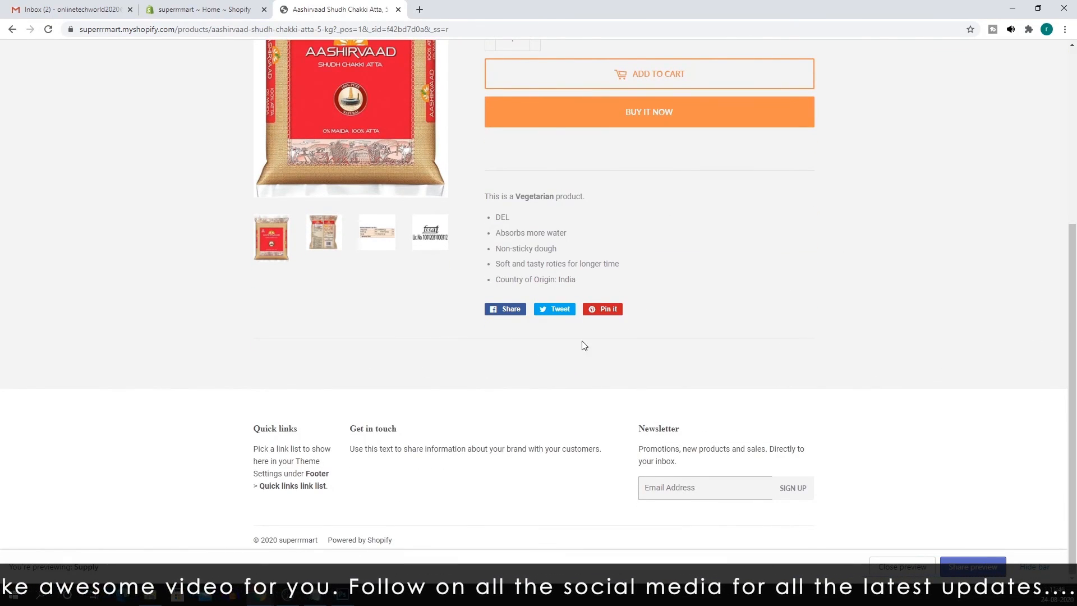
{"action": "scroll", "coordinate": [585, 346], "scroll_direction": "up", "scroll_amount": 5}
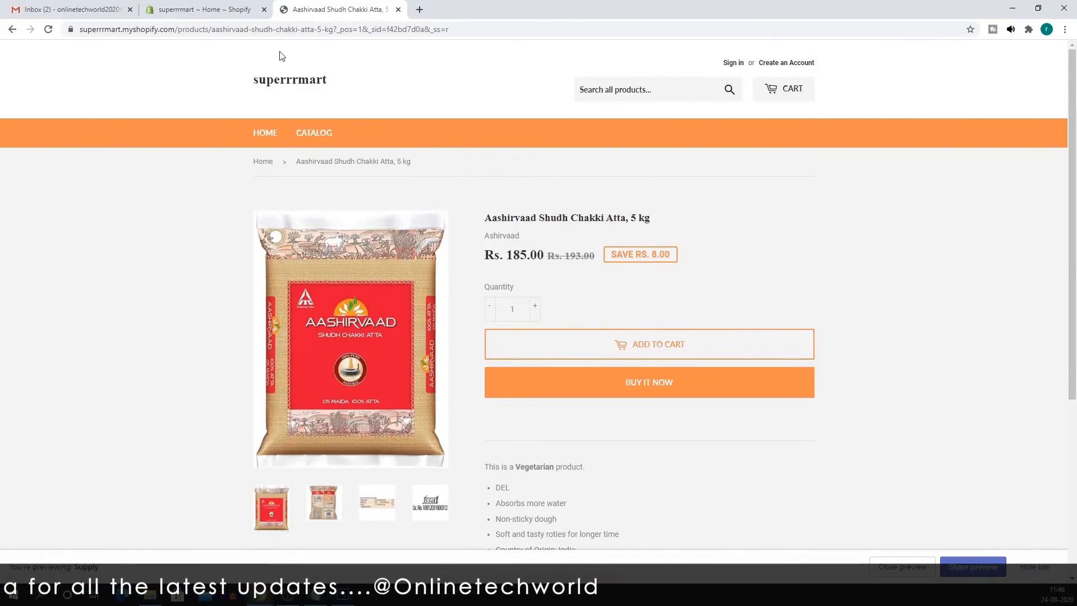
{"action": "left_click", "coordinate": [207, 10]}
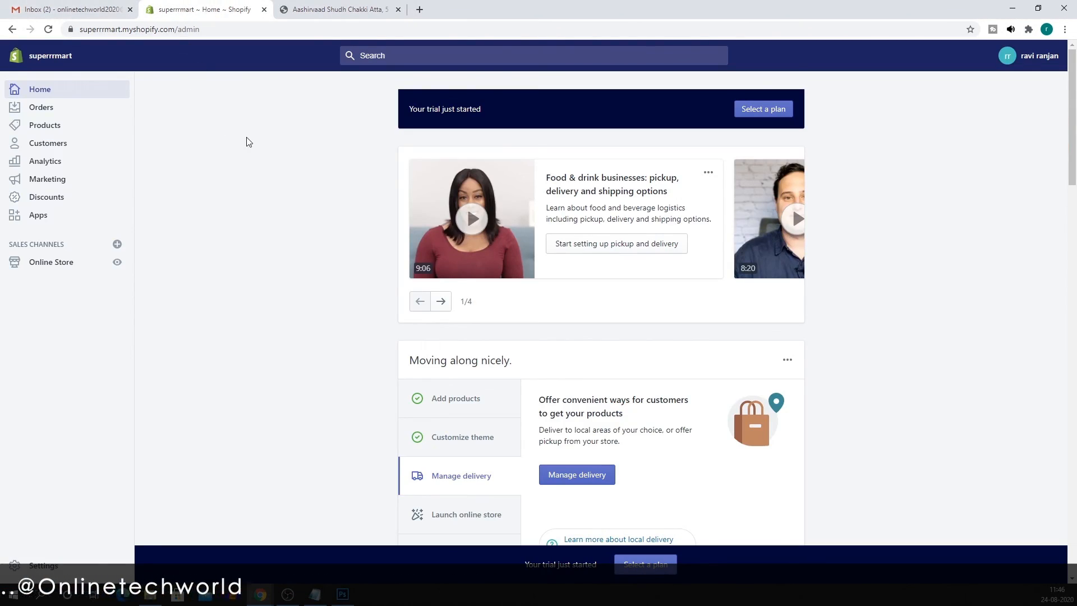